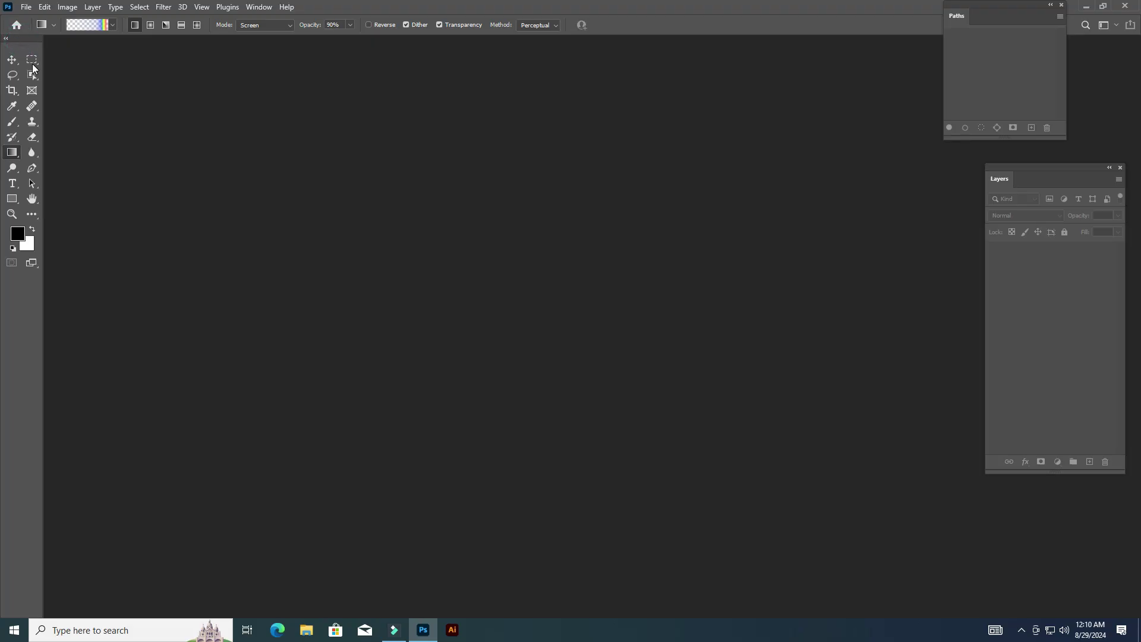
# Open Finger Ring.jpg, browsing the Open dialog in Large icons view.
pyautogui.click(21, 8)
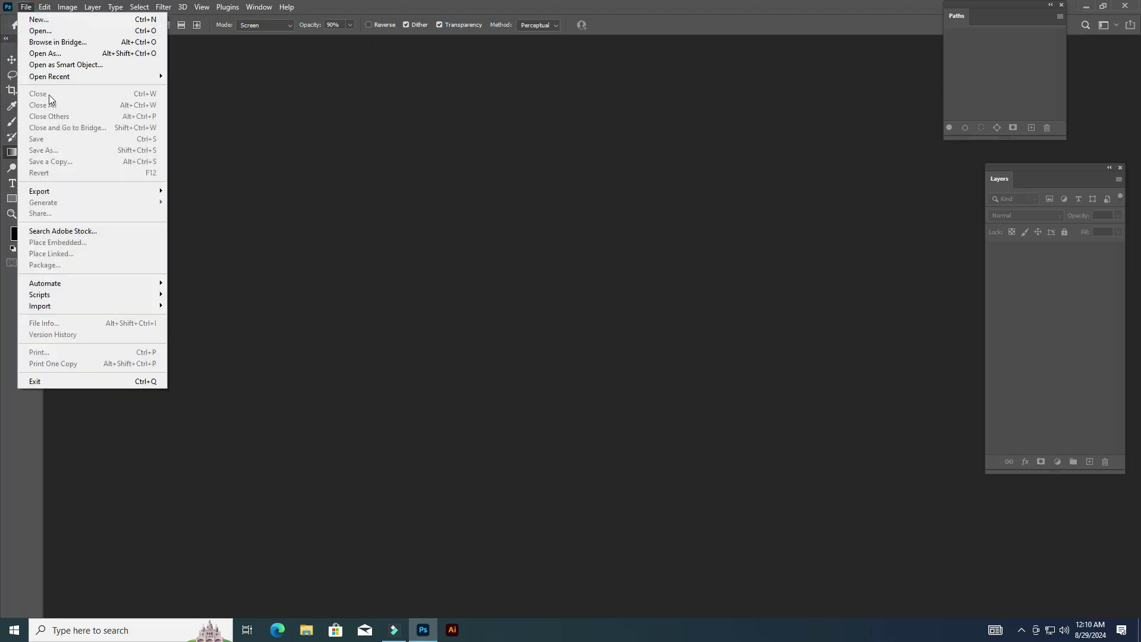
pyautogui.click(41, 32)
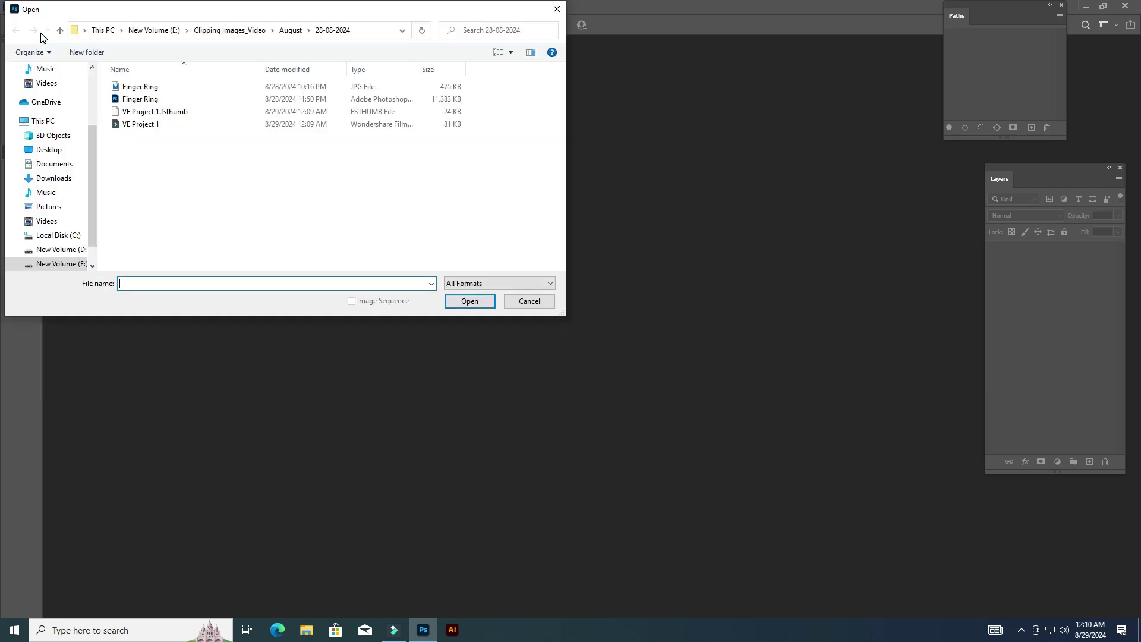
pyautogui.click(513, 54)
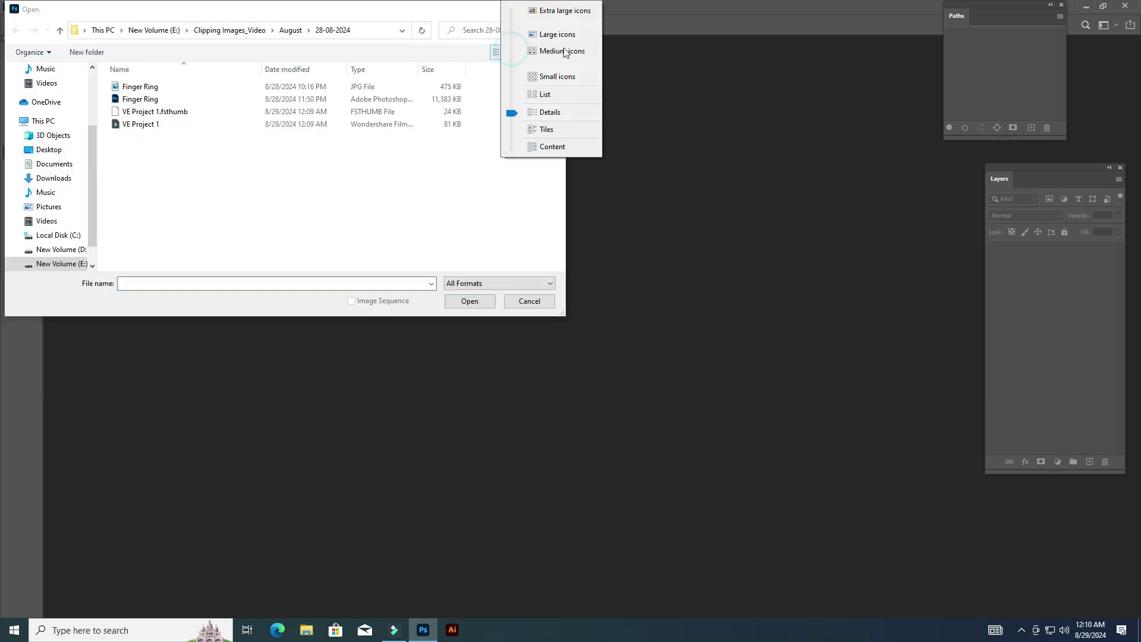
pyautogui.click(562, 34)
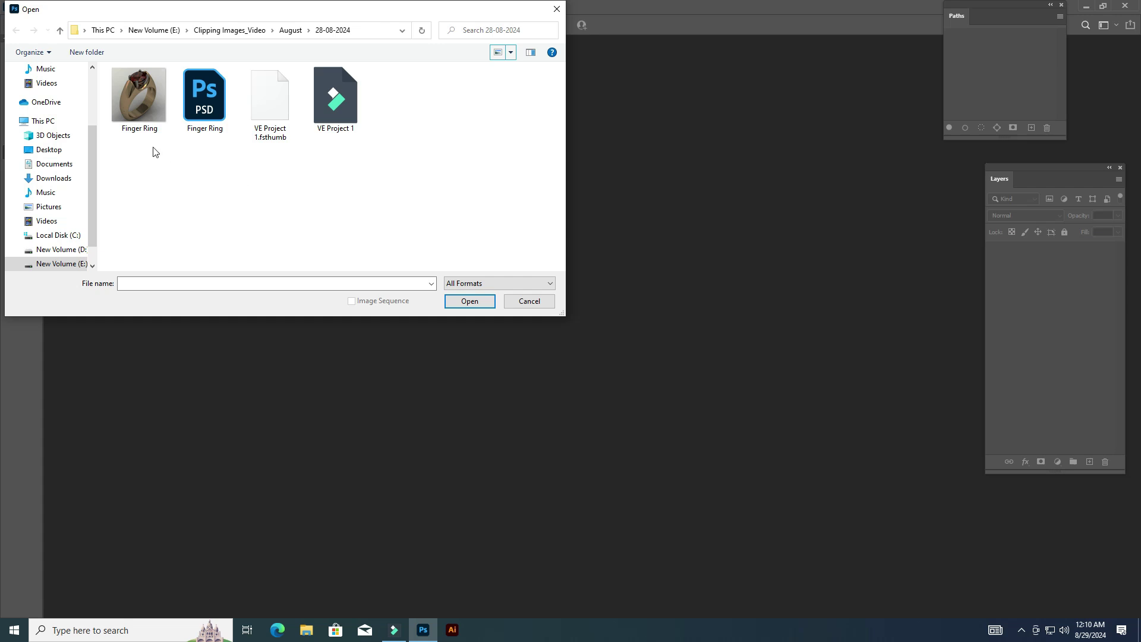
pyautogui.click(134, 96)
pyautogui.click(469, 302)
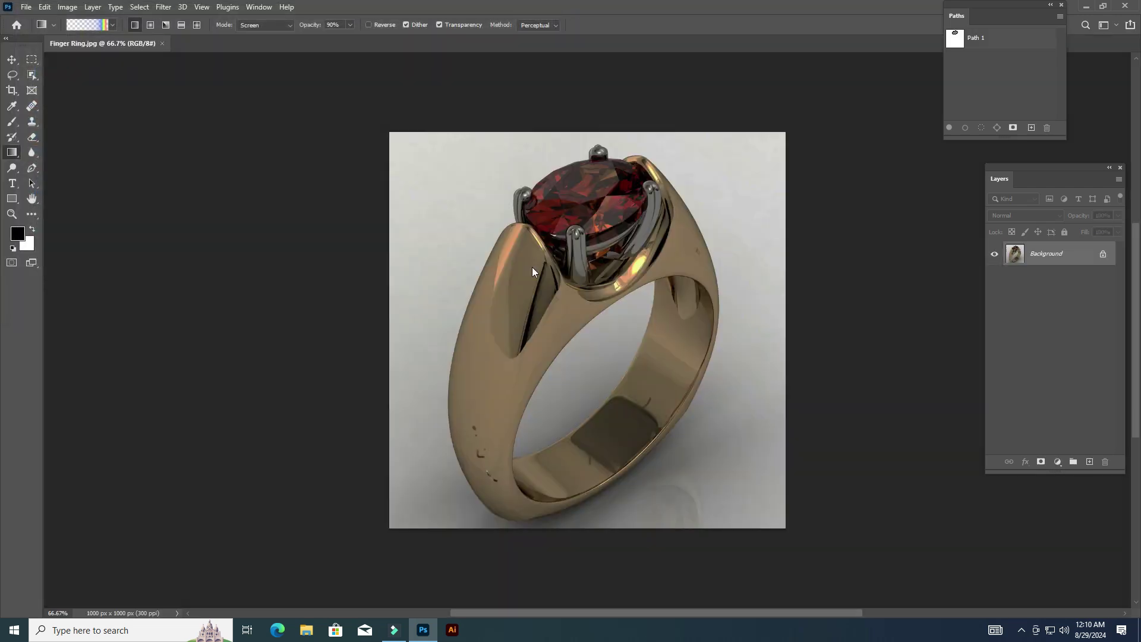
# Zoom to 100% and duplicate the Background layer into a Background copy.
pyautogui.click(595, 309)
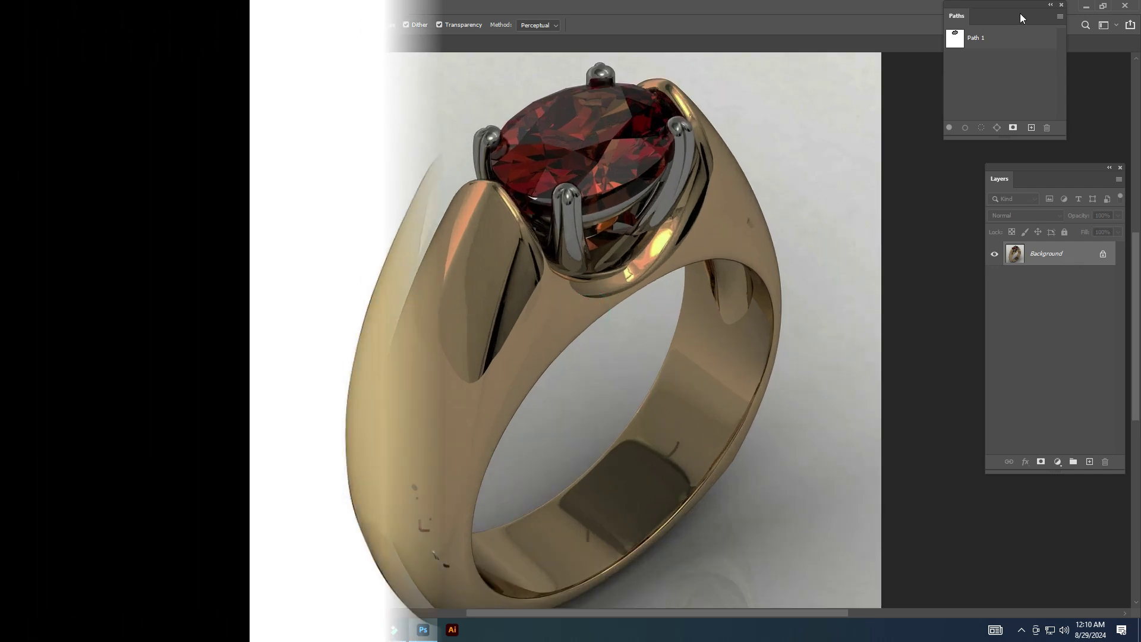
pyautogui.moveTo(1020, 13); pyautogui.dragTo(1075, 19)
pyautogui.moveTo(1069, 263); pyautogui.dragTo(1090, 462)
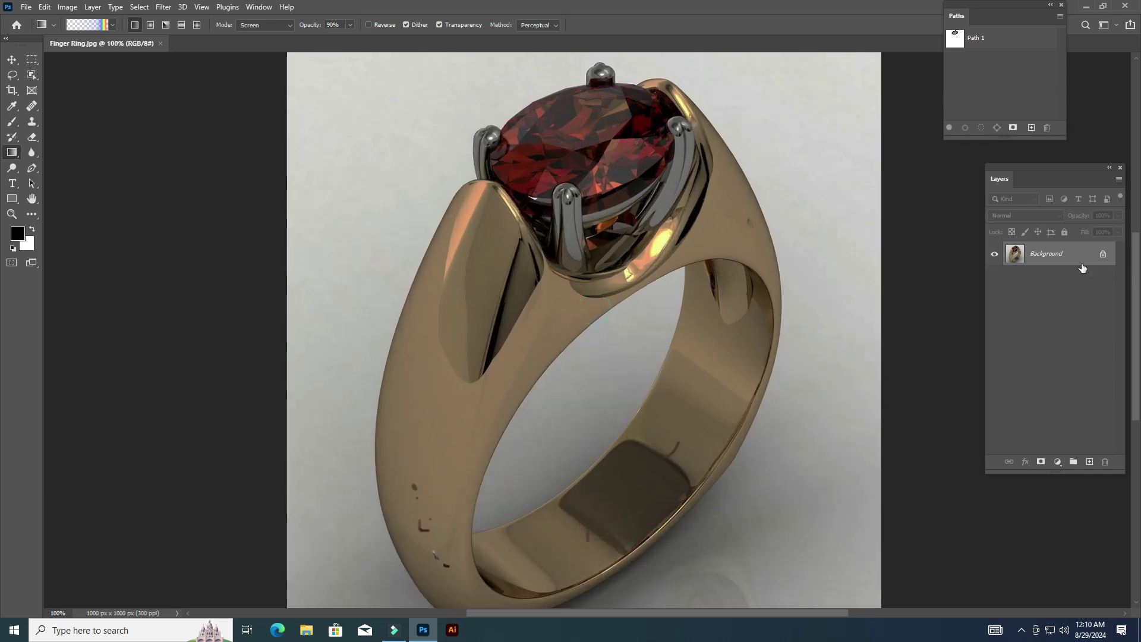
pyautogui.moveTo(1028, 13); pyautogui.dragTo(1081, 19)
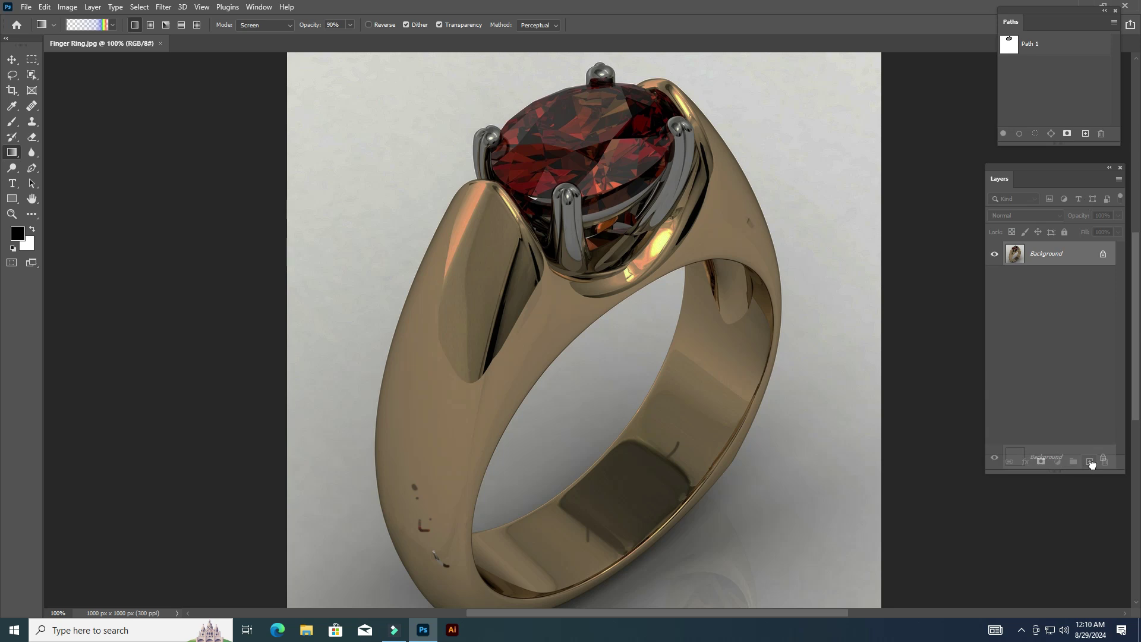
pyautogui.moveTo(1068, 262); pyautogui.dragTo(1089, 462)
# Zoom in and pan across the ring to inspect the inner band and blemished outer band.
pyautogui.scroll(4, 761, 205)
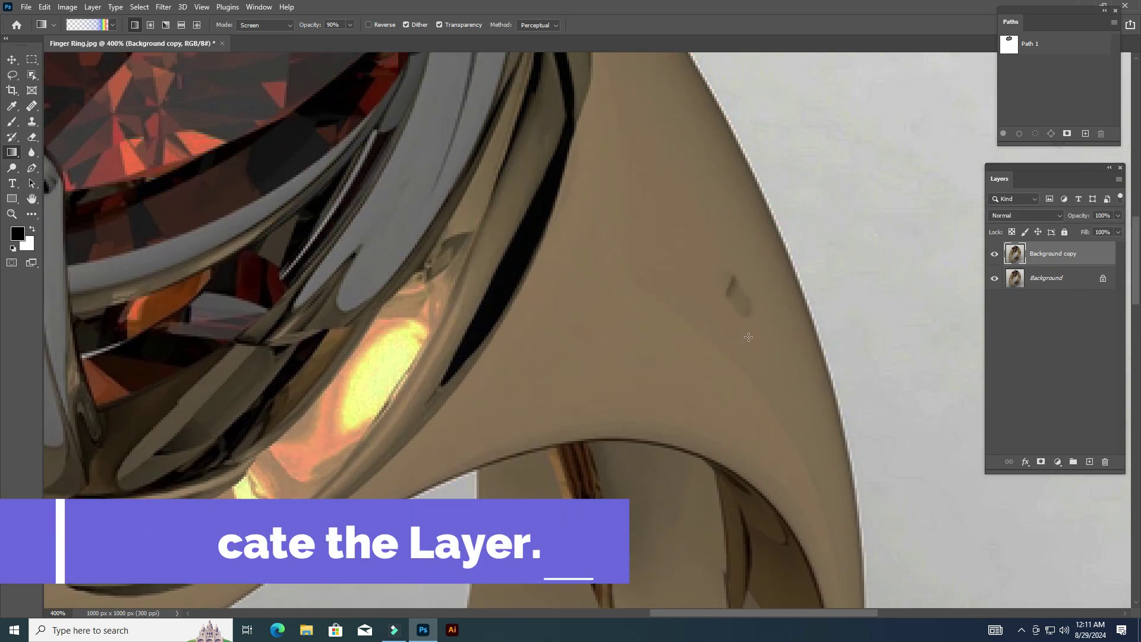
pyautogui.moveTo(711, 416); pyautogui.dragTo(747, 84)
pyautogui.moveTo(671, 391); pyautogui.dragTo(711, 313)
pyautogui.moveTo(441, 472); pyautogui.dragTo(698, 306)
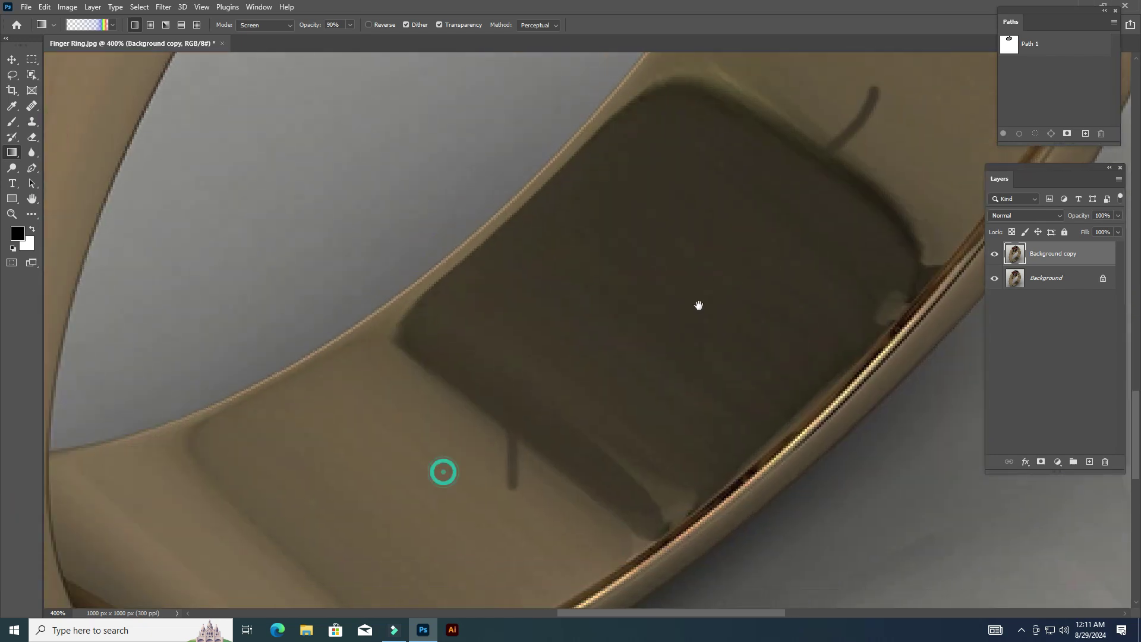
pyautogui.moveTo(547, 412); pyautogui.dragTo(522, 289)
pyautogui.moveTo(356, 398)
pyautogui.mouseDown()
pyautogui.moveTo(316, 408)
pyautogui.moveTo(410, 469)
pyautogui.moveTo(474, 428)
pyautogui.mouseUp()
pyautogui.moveTo(410, 101)
pyautogui.mouseDown()
pyautogui.moveTo(476, 269)
pyautogui.moveTo(479, 461)
pyautogui.mouseUp()
# With the Spot Healing Brush, heal the dark spots and red L-shaped mark on the band.
pyautogui.click(32, 110)
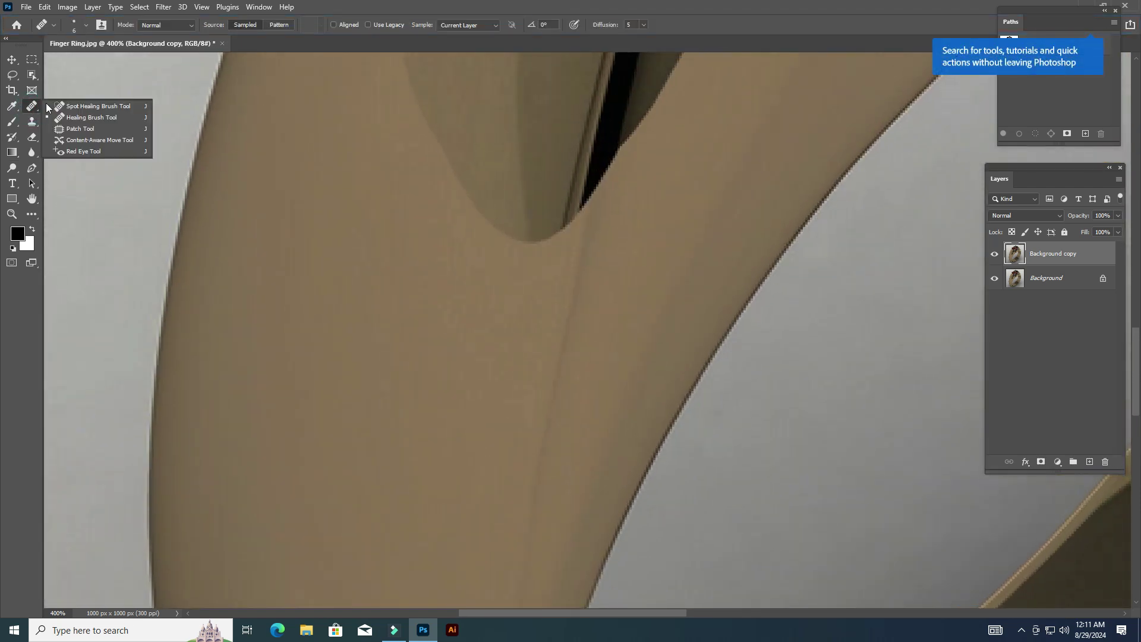
pyautogui.click(89, 106)
pyautogui.moveTo(319, 423); pyautogui.dragTo(294, 107)
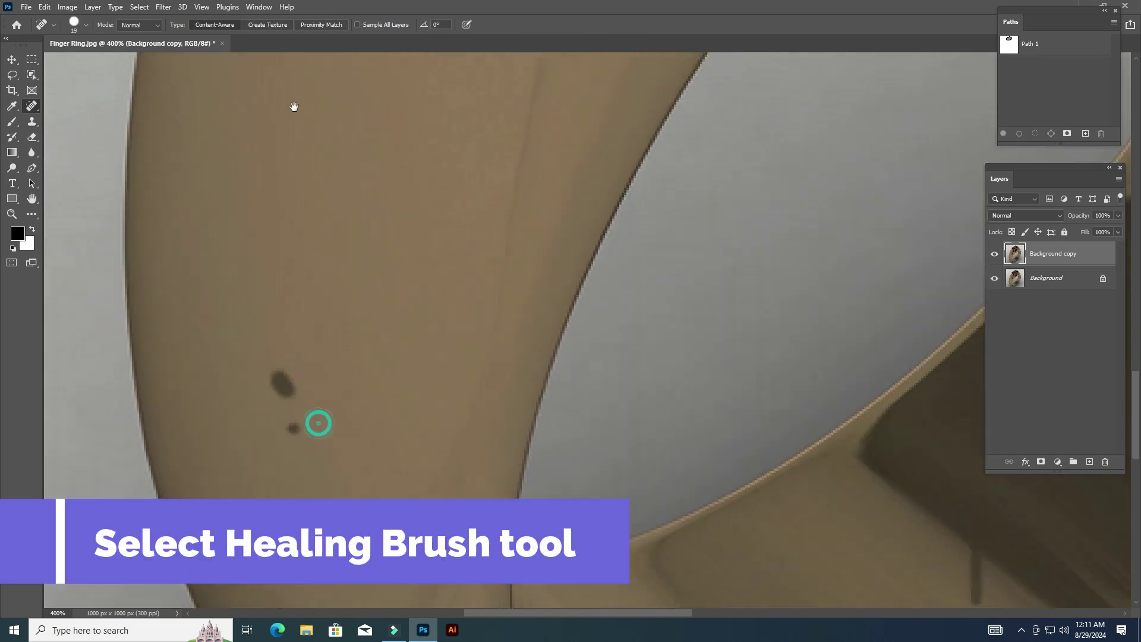
pyautogui.moveTo(276, 198); pyautogui.dragTo(293, 276)
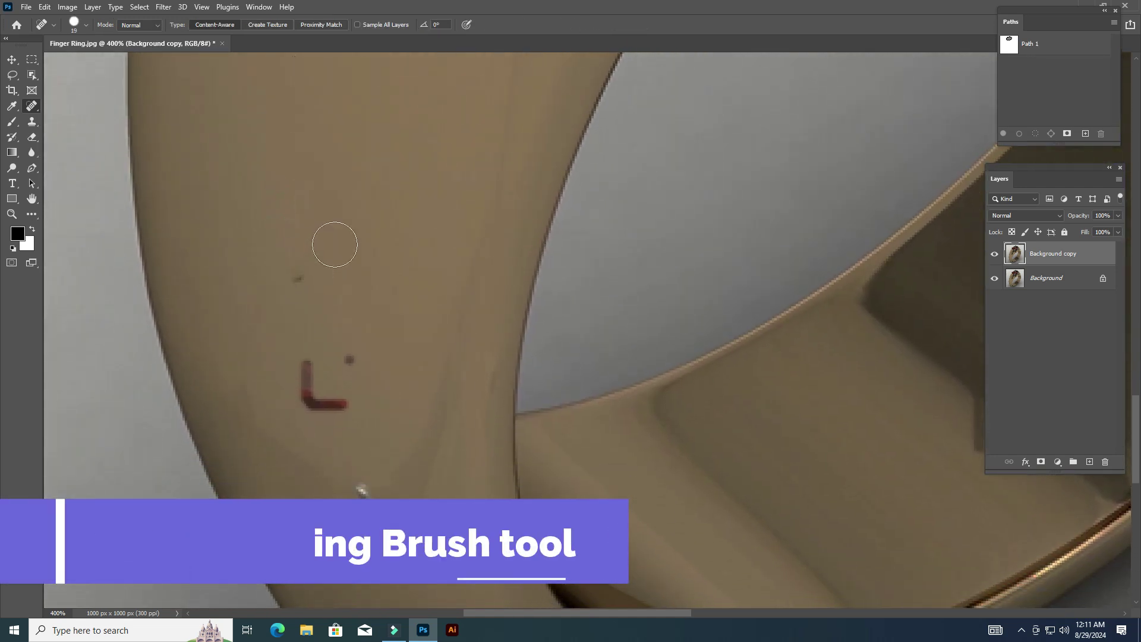
pyautogui.click(291, 271)
pyautogui.scroll(-3, 339, 281)
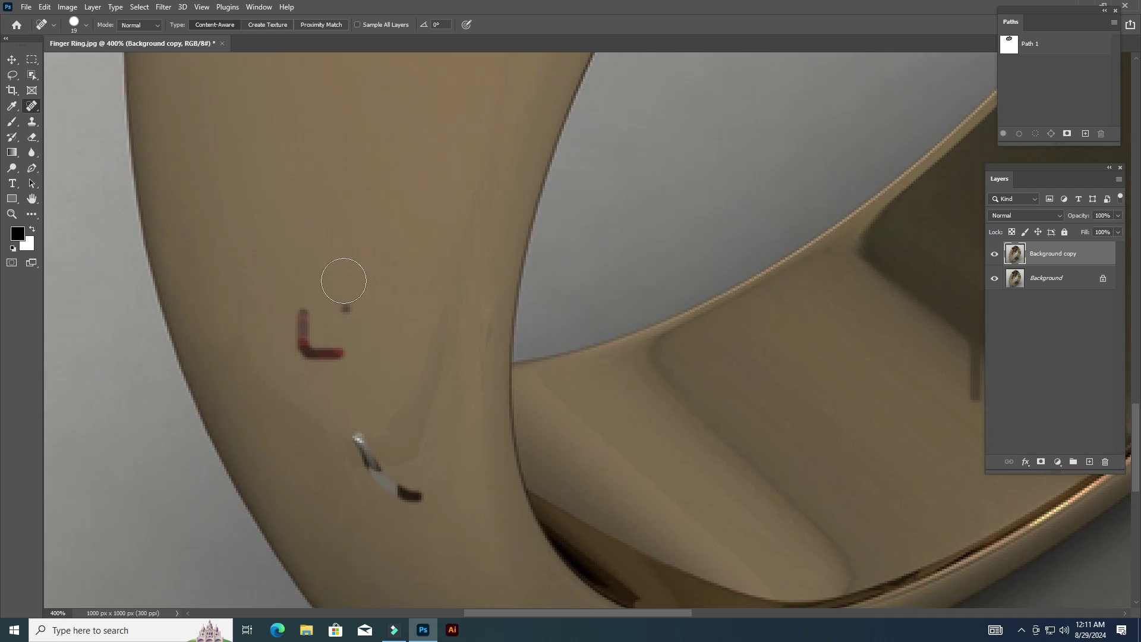
pyautogui.moveTo(306, 295); pyautogui.dragTo(307, 347)
pyautogui.click(327, 348)
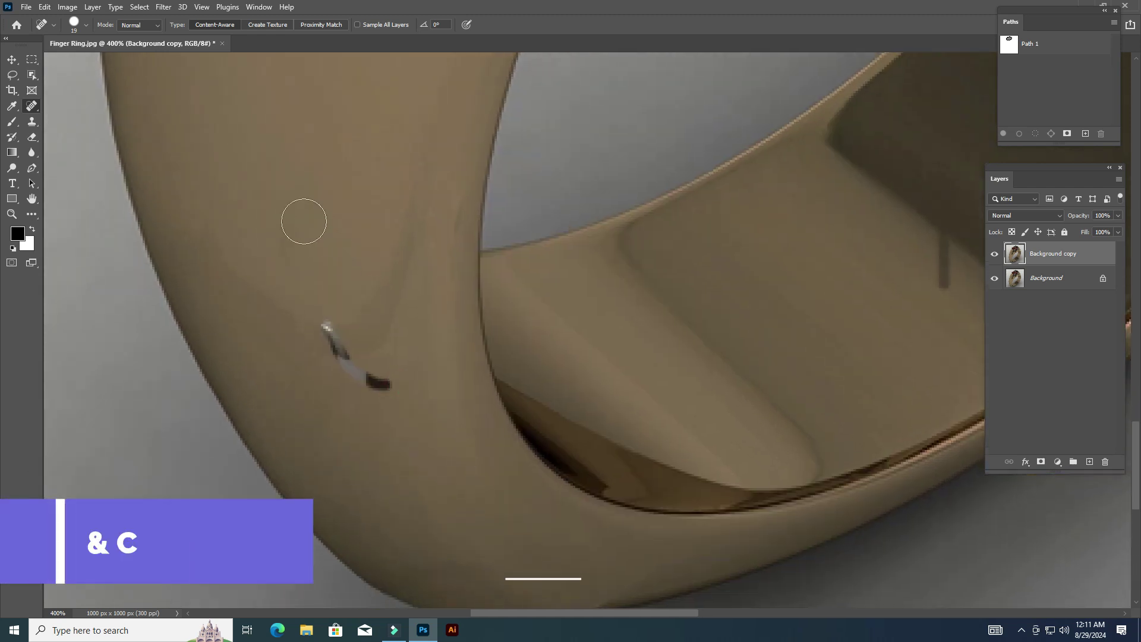
# Heal the remaining dark streaks and light specks along the ring band.
pyautogui.moveTo(280, 209); pyautogui.dragTo(300, 254)
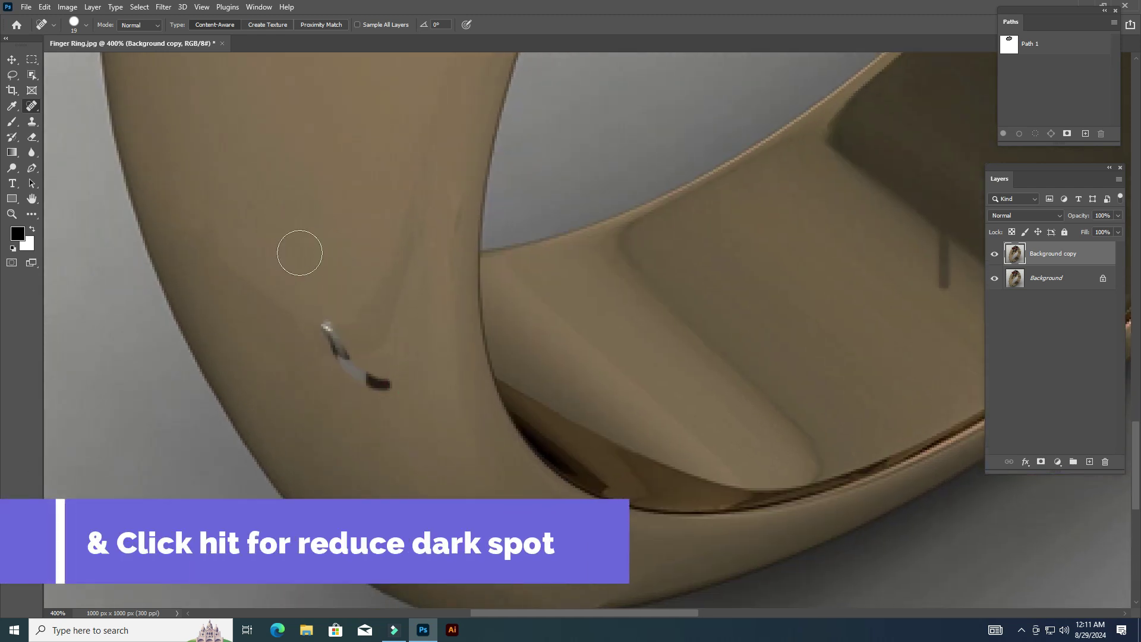
pyautogui.scroll(-2, 352, 301)
pyautogui.click(344, 299)
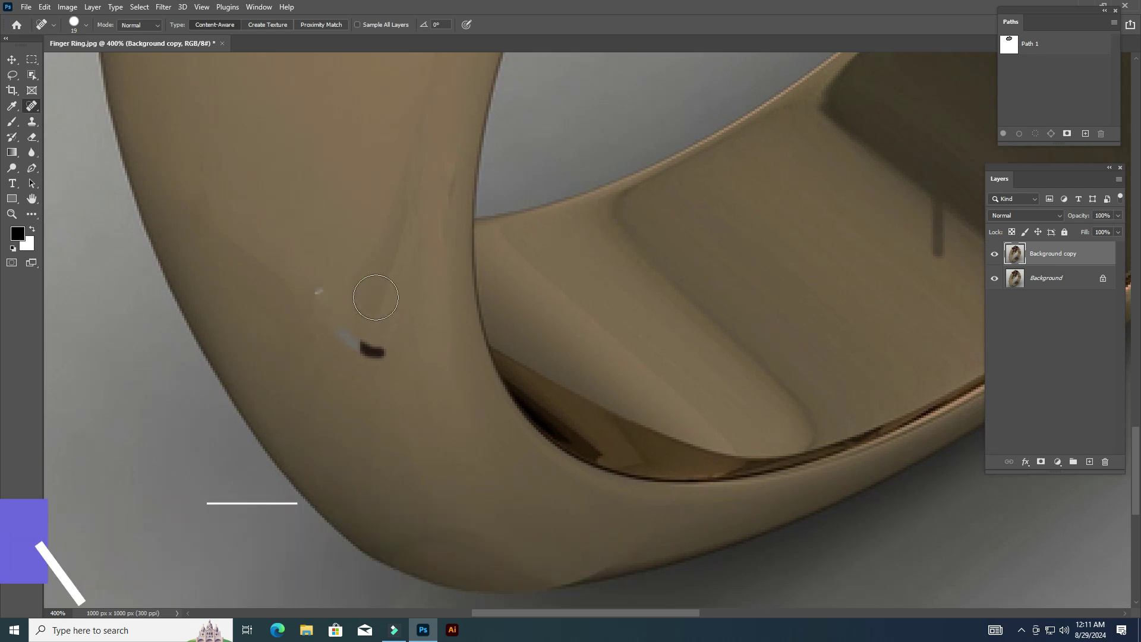
pyautogui.click(319, 292)
pyautogui.scroll(-1, 410, 416)
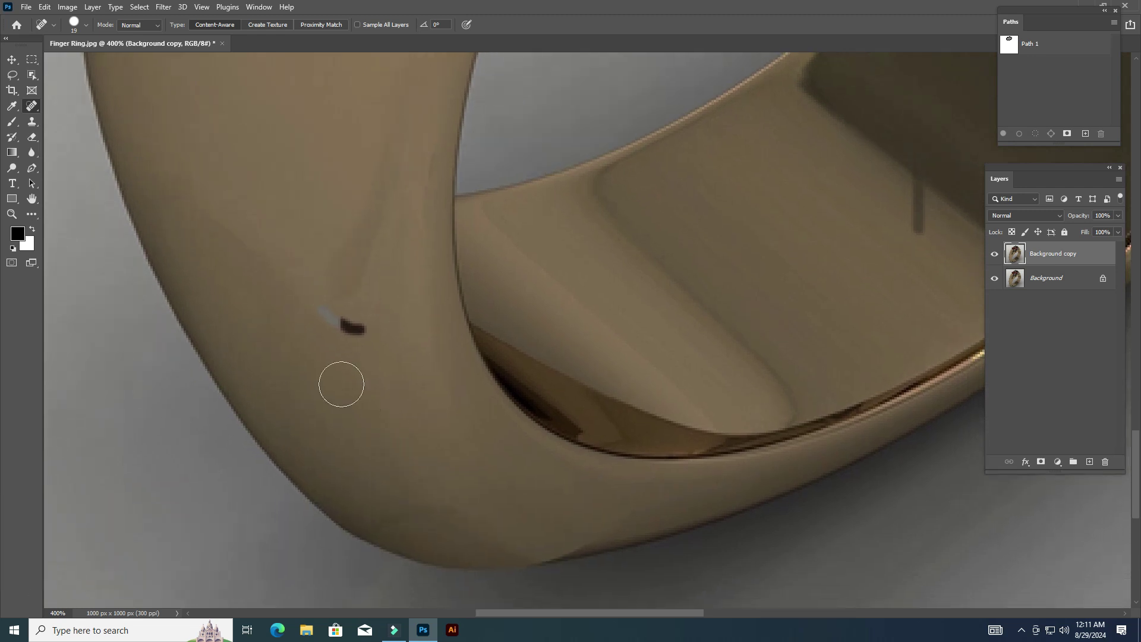
pyautogui.click(356, 329)
pyautogui.click(328, 316)
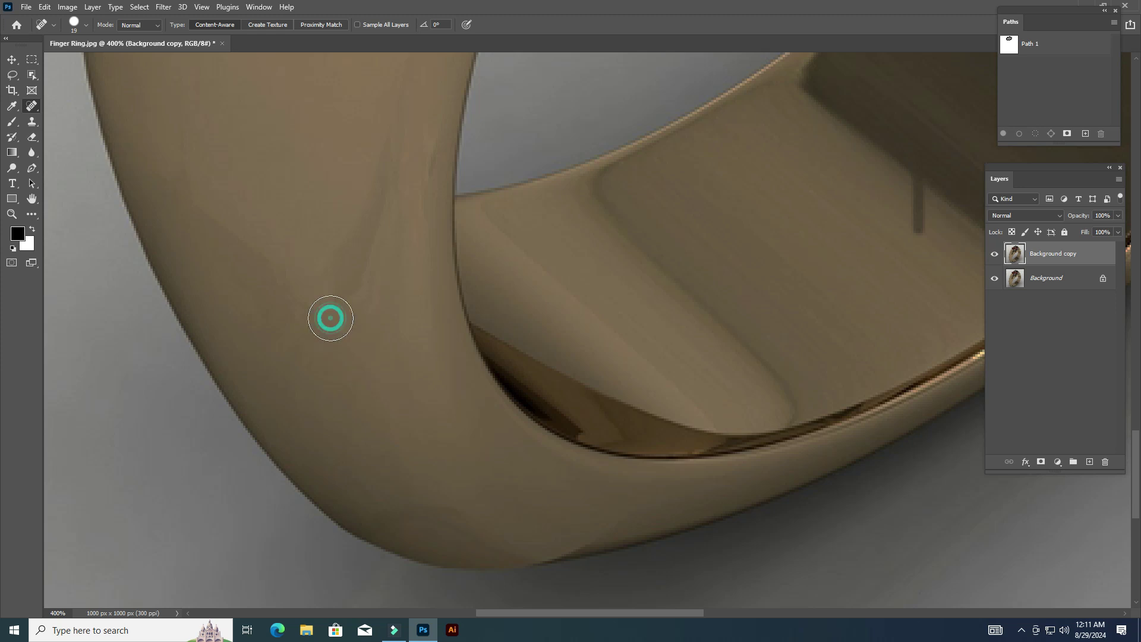
pyautogui.click(317, 320)
pyautogui.hscroll(5, 560, 428)
pyautogui.scroll(3, 560, 428)
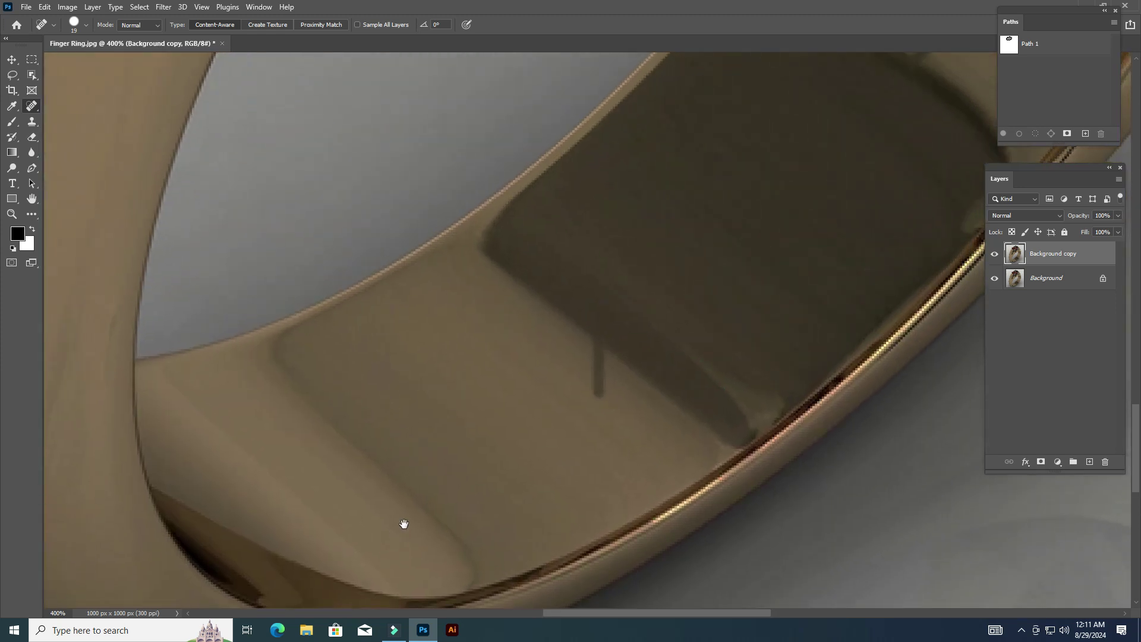
# Heal the dark vertical streak running across the inner band's shadowed patch.
pyautogui.moveTo(627, 408); pyautogui.dragTo(573, 339)
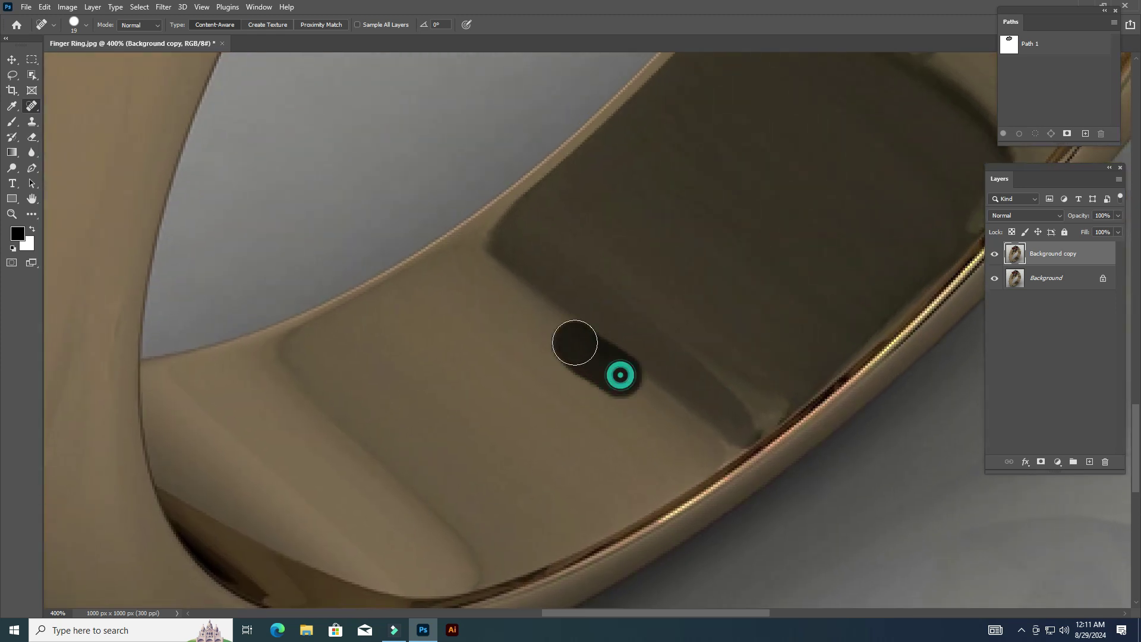
pyautogui.moveTo(753, 354); pyautogui.dragTo(400, 472)
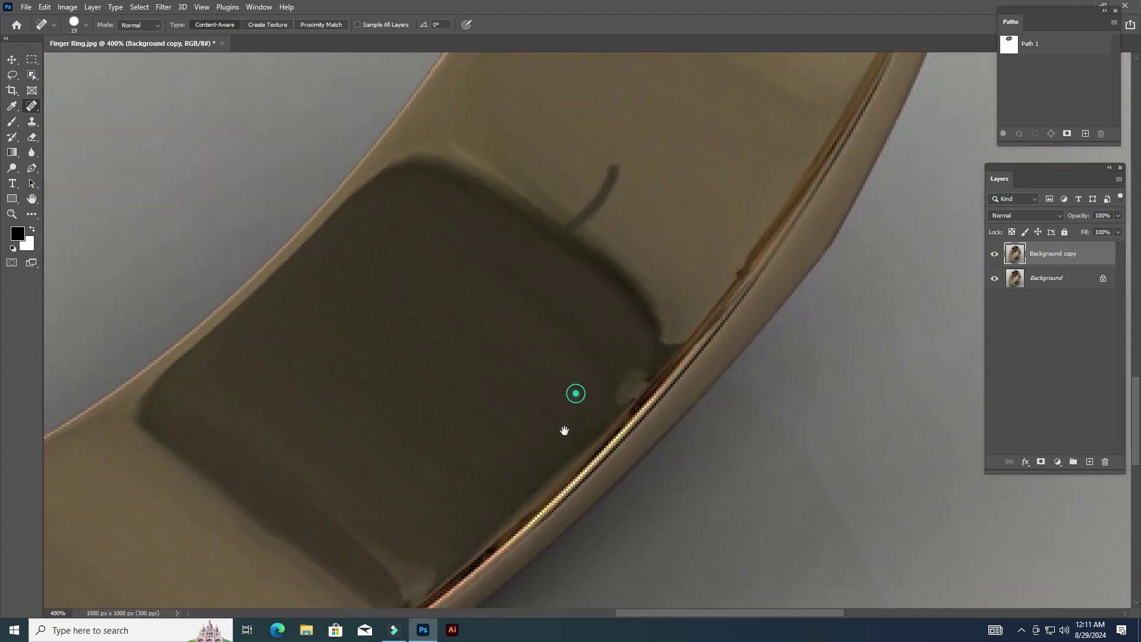
pyautogui.moveTo(560, 281)
pyautogui.mouseDown()
pyautogui.moveTo(573, 310)
pyautogui.moveTo(546, 274)
pyautogui.mouseUp()
pyautogui.moveTo(618, 351); pyautogui.dragTo(537, 318)
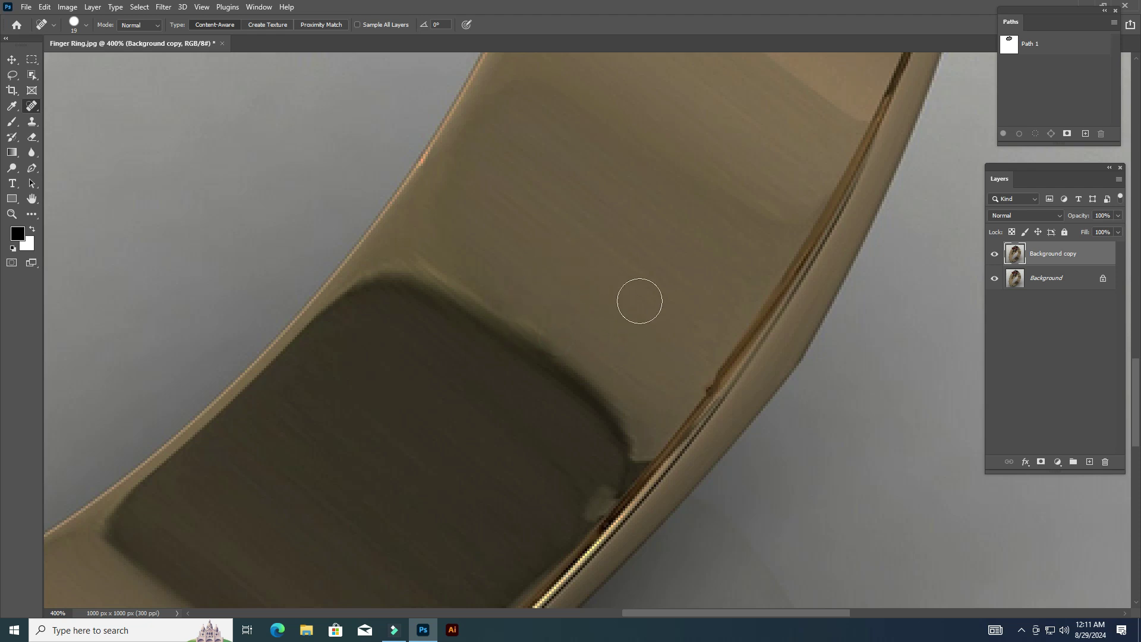
pyautogui.moveTo(640, 314); pyautogui.dragTo(612, 270)
pyautogui.moveTo(598, 359); pyautogui.dragTo(598, 353)
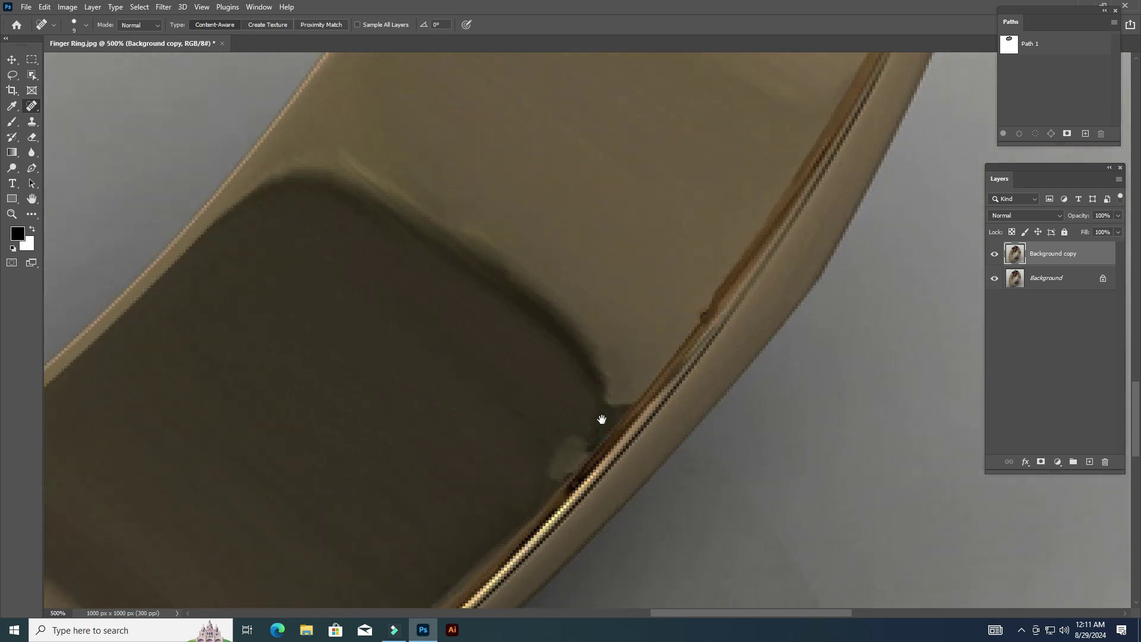
pyautogui.click(605, 419)
pyautogui.moveTo(590, 389); pyautogui.dragTo(569, 412)
pyautogui.hotkey('ctrl', '-')
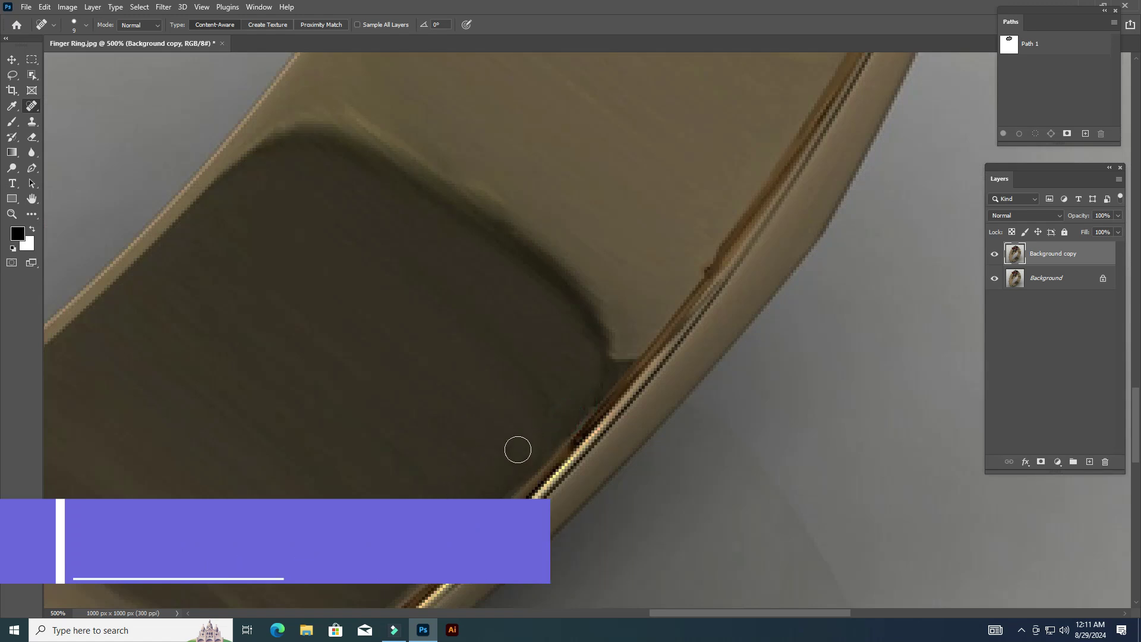
pyautogui.moveTo(687, 243)
pyautogui.mouseDown()
pyautogui.moveTo(655, 309)
pyautogui.moveTo(664, 336)
pyautogui.mouseUp()
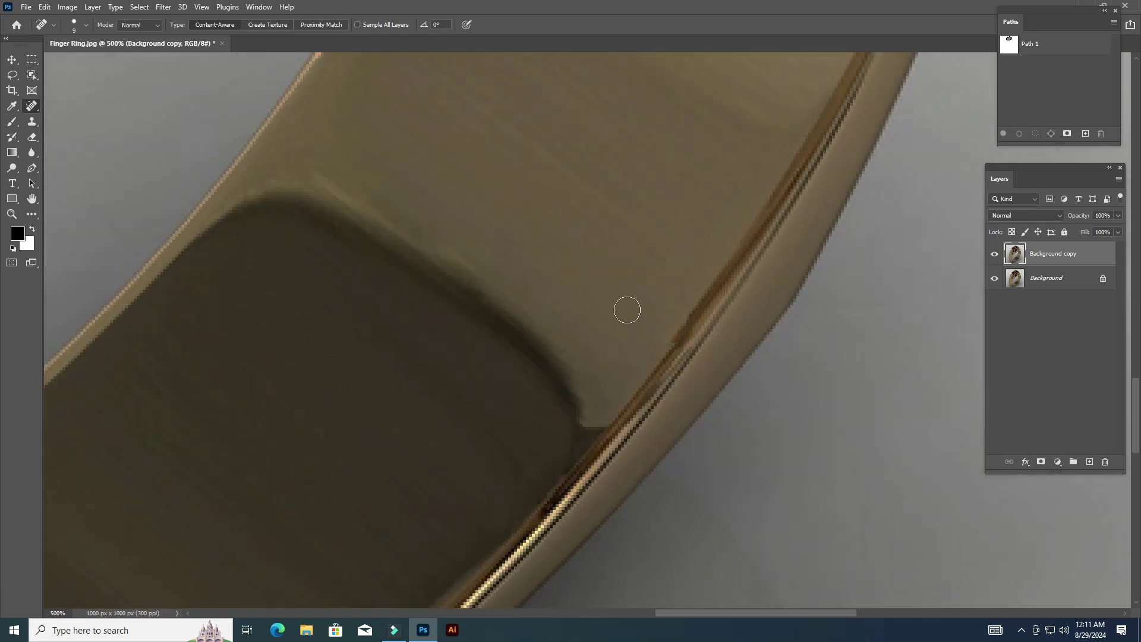
pyautogui.moveTo(730, 178)
pyautogui.mouseDown()
pyautogui.moveTo(634, 462)
pyautogui.moveTo(670, 273)
pyautogui.moveTo(594, 269)
pyautogui.moveTo(656, 472)
pyautogui.mouseUp()
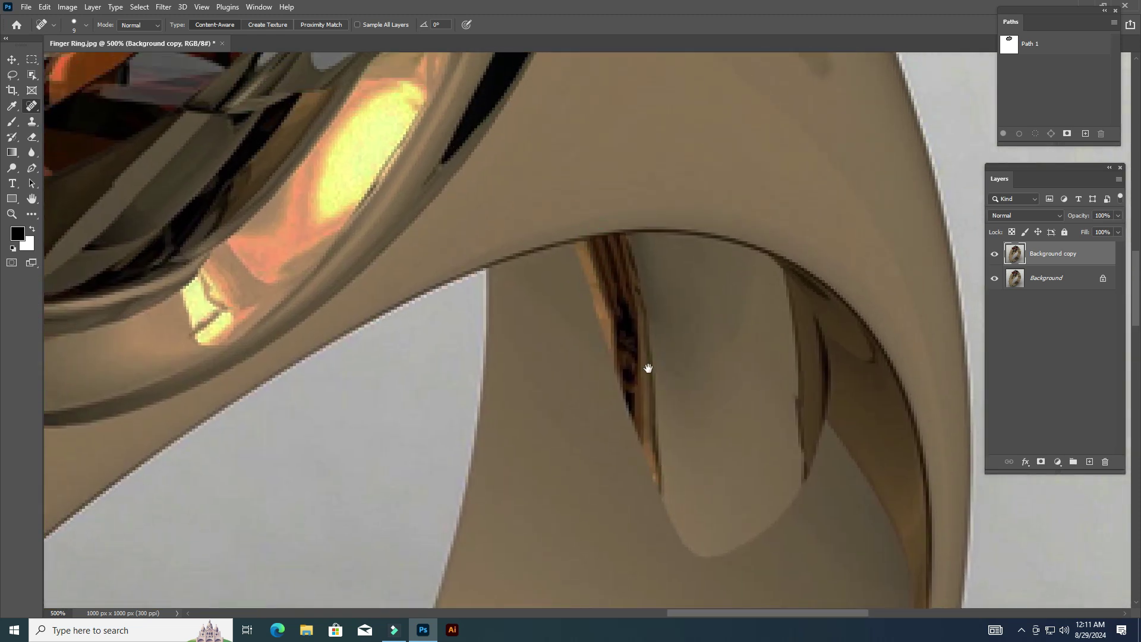
pyautogui.moveTo(740, 222); pyautogui.dragTo(687, 484)
pyautogui.moveTo(748, 290); pyautogui.dragTo(776, 338)
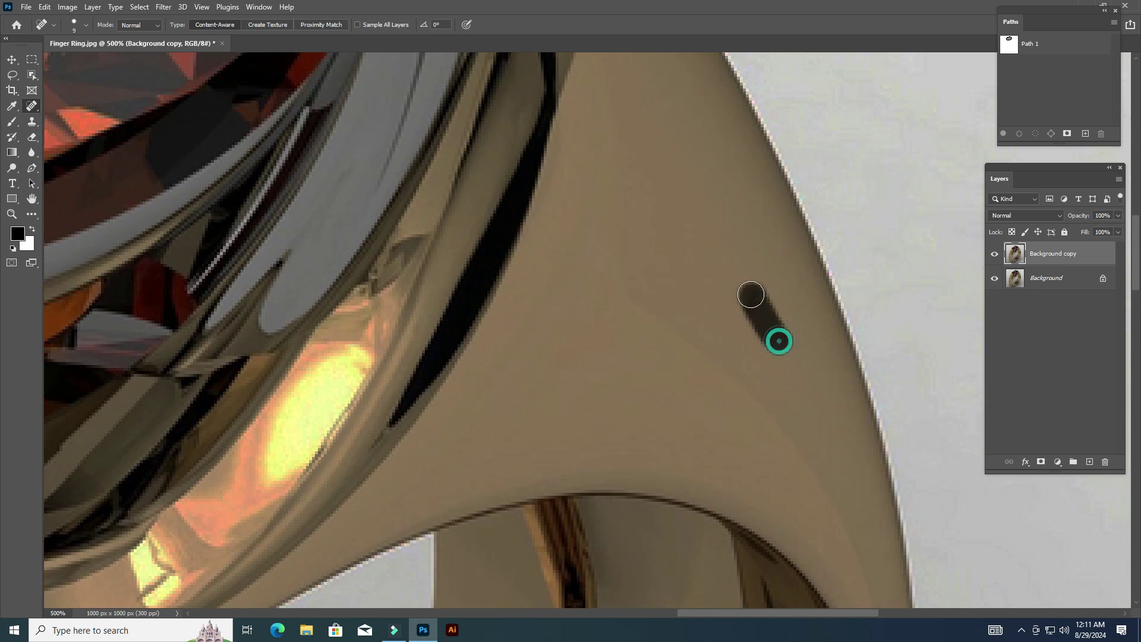
pyautogui.moveTo(750, 286); pyautogui.dragTo(761, 326)
pyautogui.moveTo(517, 268); pyautogui.dragTo(647, 390)
pyautogui.moveTo(673, 243)
pyautogui.mouseDown()
pyautogui.moveTo(720, 415)
pyautogui.moveTo(739, 352)
pyautogui.mouseUp()
pyautogui.moveTo(550, 373); pyautogui.dragTo(513, 415)
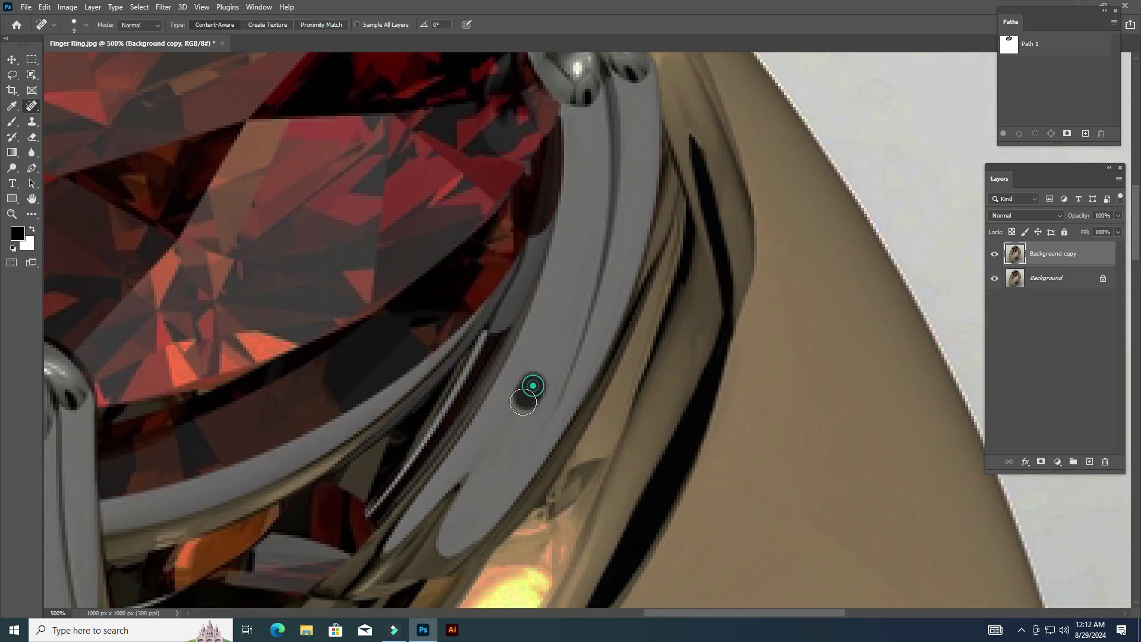
pyautogui.moveTo(658, 210); pyautogui.dragTo(652, 451)
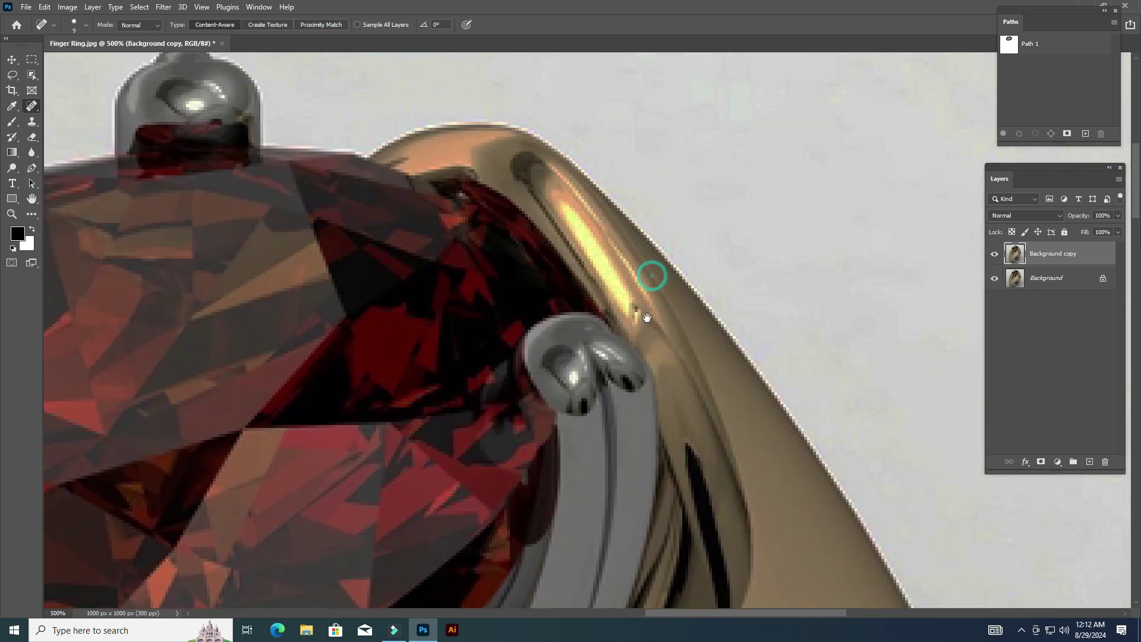
pyautogui.moveTo(667, 283)
pyautogui.mouseDown()
pyautogui.moveTo(543, 298)
pyautogui.moveTo(506, 370)
pyautogui.moveTo(528, 365)
pyautogui.moveTo(443, 380)
pyautogui.moveTo(659, 258)
pyautogui.mouseUp()
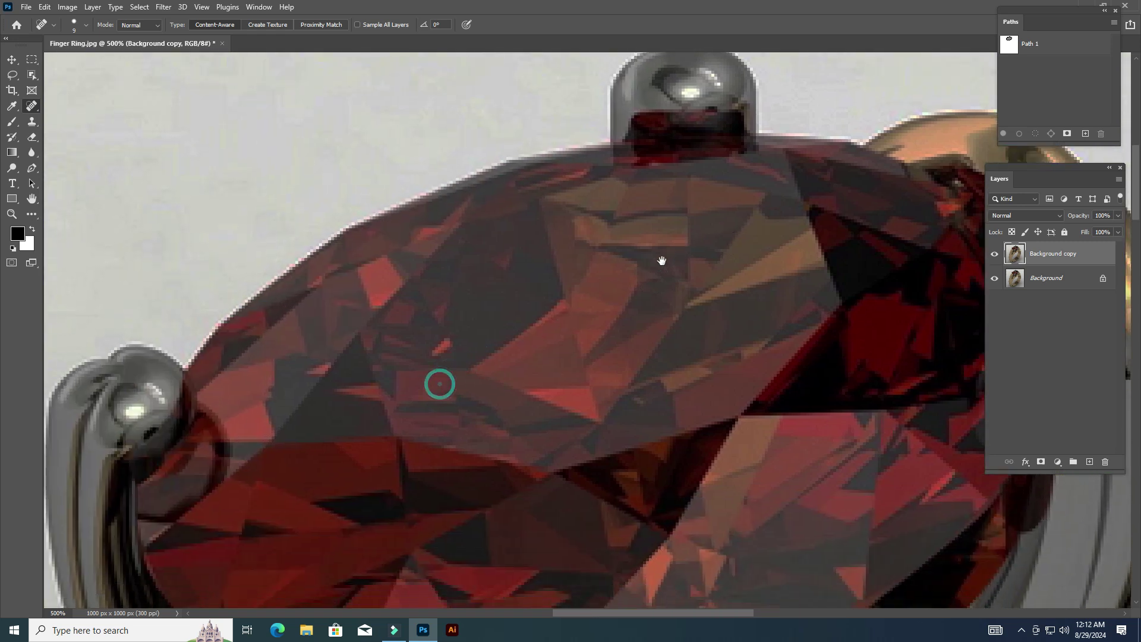
pyautogui.moveTo(438, 390); pyautogui.dragTo(660, 272)
pyautogui.moveTo(548, 281); pyautogui.dragTo(571, 217)
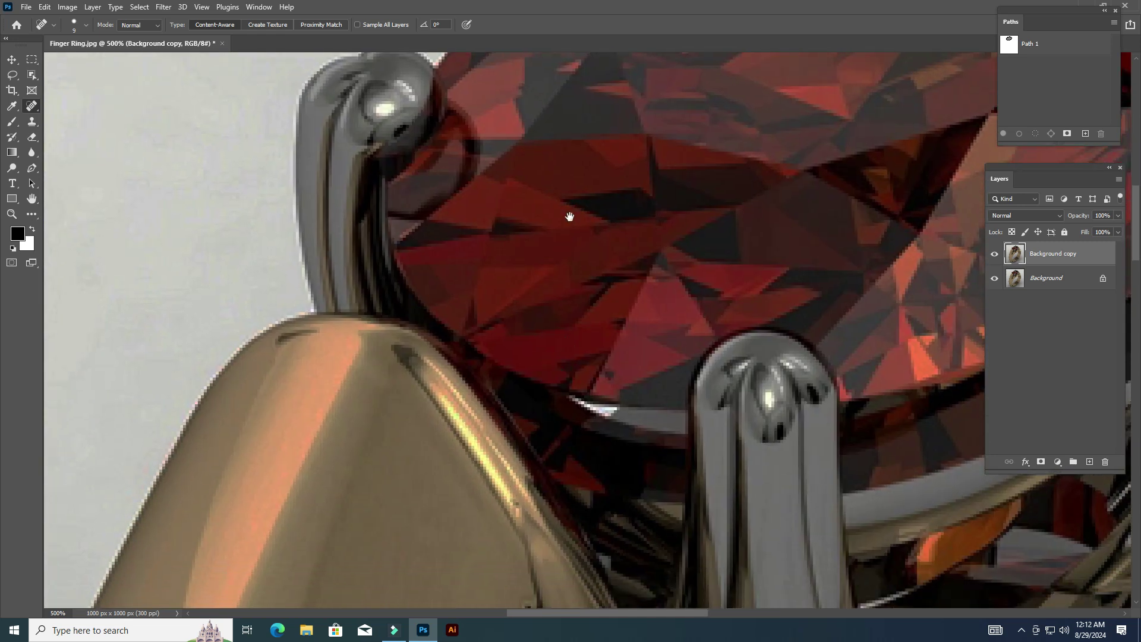
pyautogui.moveTo(565, 469); pyautogui.dragTo(571, 324)
pyautogui.moveTo(568, 404); pyautogui.dragTo(549, 268)
pyautogui.moveTo(476, 517)
pyautogui.mouseDown()
pyautogui.moveTo(512, 369)
pyautogui.moveTo(530, 391)
pyautogui.mouseUp()
pyautogui.scroll(-1, 538, 369)
pyautogui.scroll(-1, 543, 351)
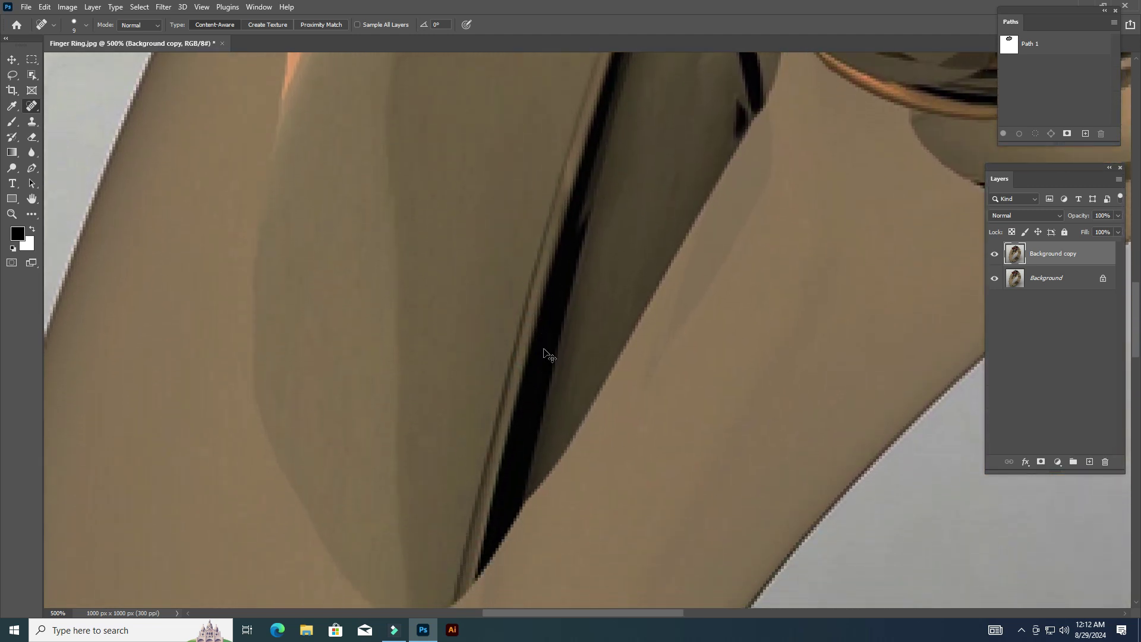
pyautogui.scroll(-1, 542, 351)
pyautogui.scroll(-1, 544, 349)
# Delete the old gem outline Path 1, create a new empty path and switch to the Pen.
pyautogui.moveTo(667, 548); pyautogui.dragTo(658, 430)
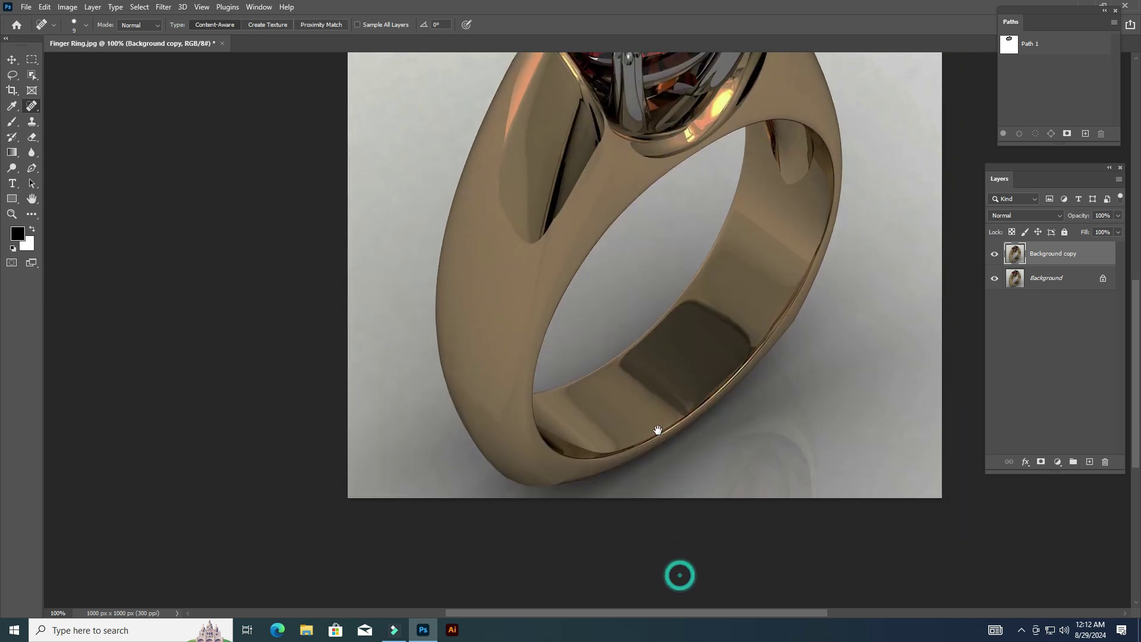
pyautogui.scroll(1, 672, 413)
pyautogui.moveTo(744, 250); pyautogui.dragTo(713, 432)
pyautogui.moveTo(761, 291)
pyautogui.mouseDown()
pyautogui.moveTo(766, 387)
pyautogui.moveTo(712, 536)
pyautogui.mouseUp()
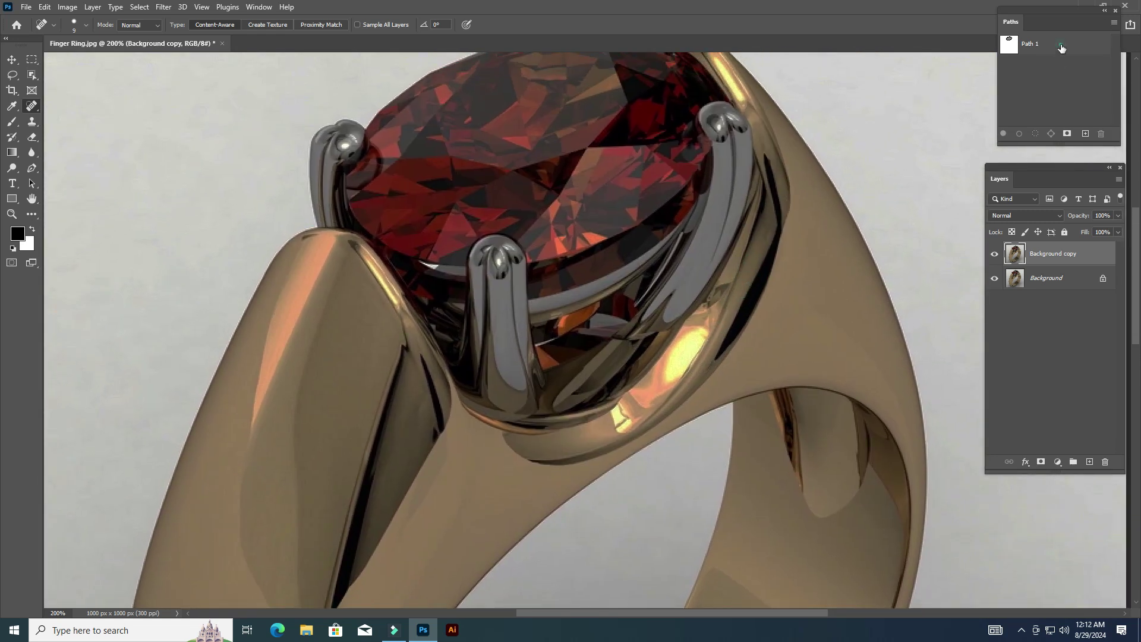
pyautogui.click(1061, 48)
pyautogui.scroll(4, 662, 267)
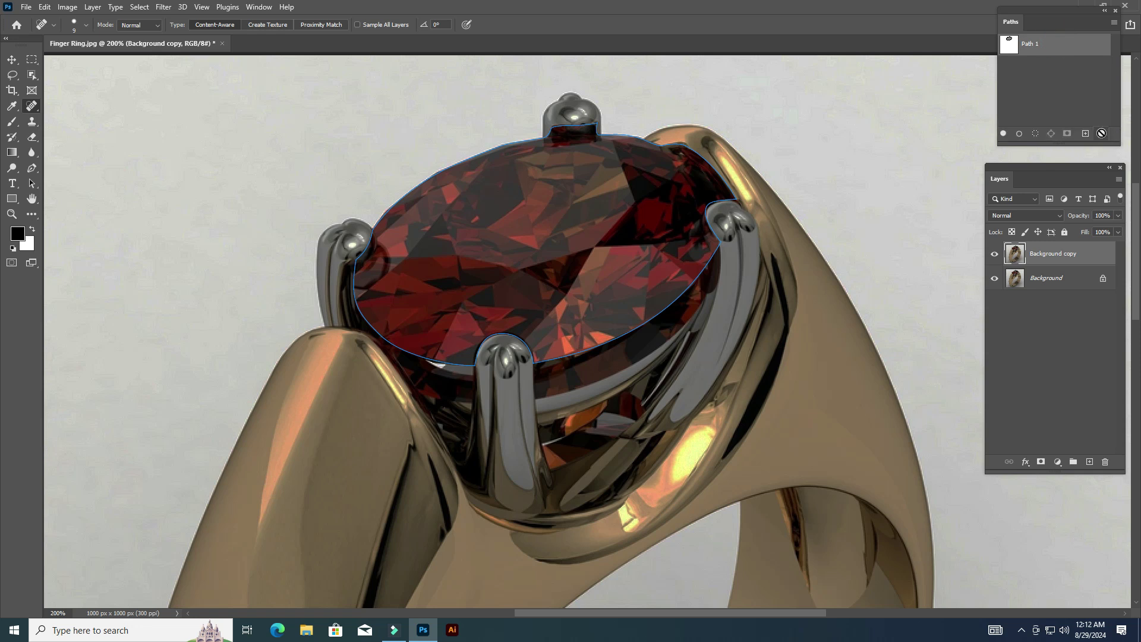
pyautogui.moveTo(1049, 52); pyautogui.dragTo(1101, 133)
pyautogui.click(1087, 133)
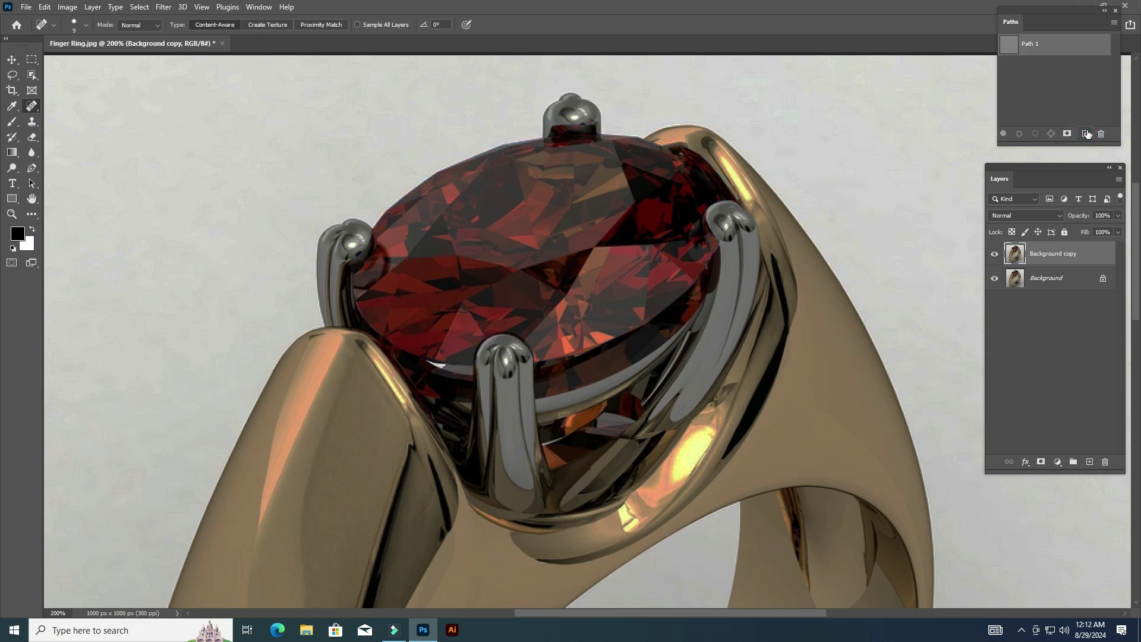
pyautogui.press('p')
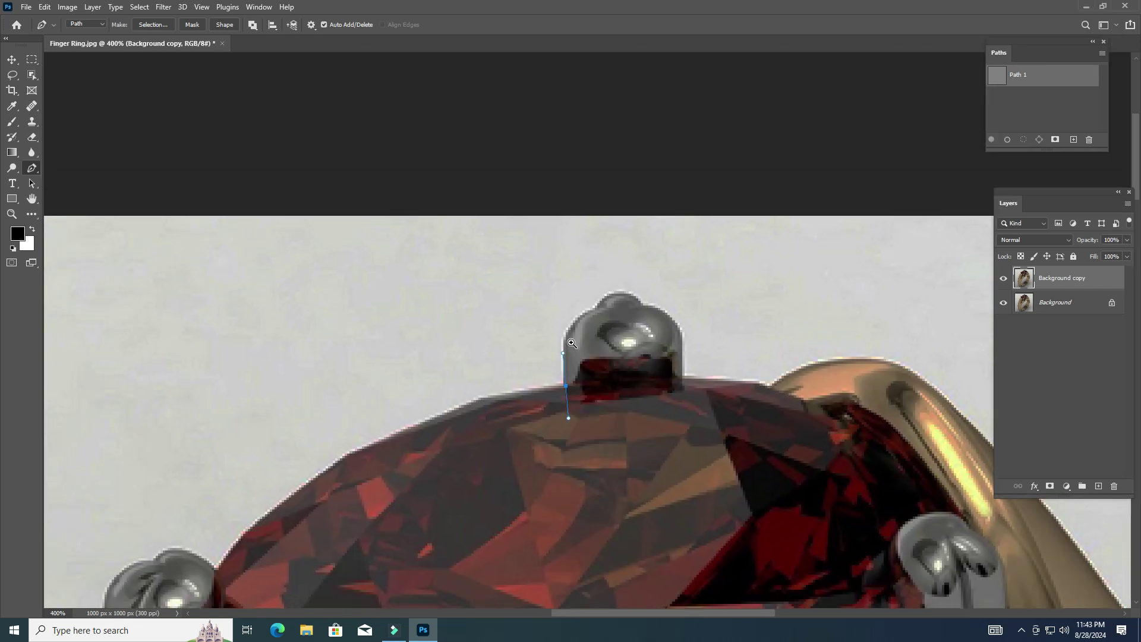
# Start the pen path with anchors curving over the top prong's dome.
pyautogui.hotkey('ctrl', '+')
pyautogui.moveTo(570, 342); pyautogui.dragTo(545, 374)
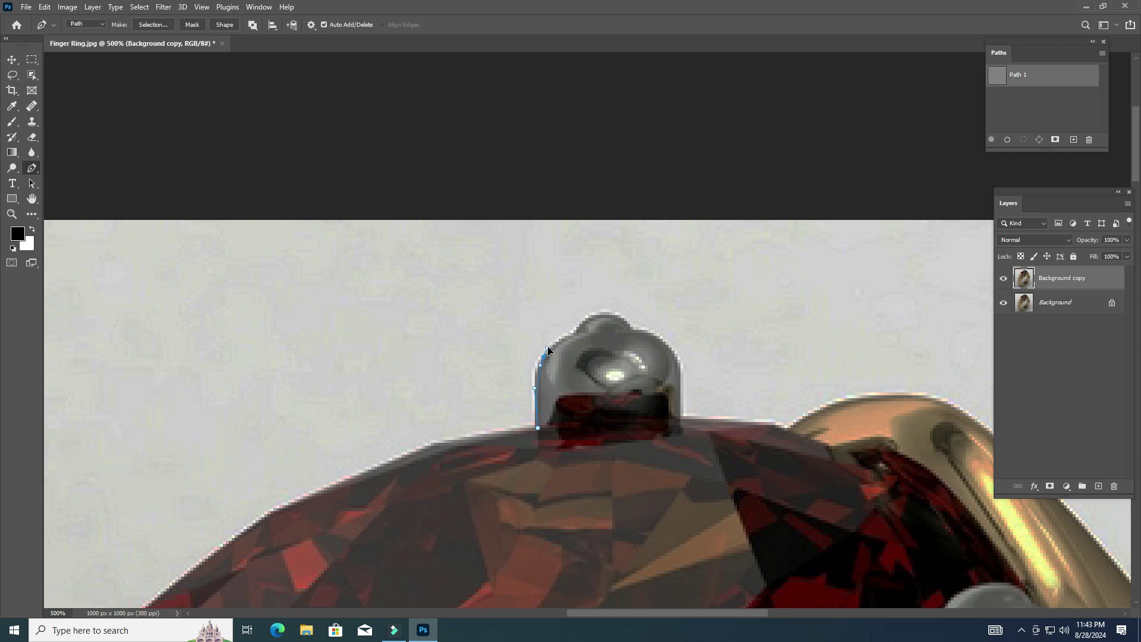
pyautogui.click(551, 347)
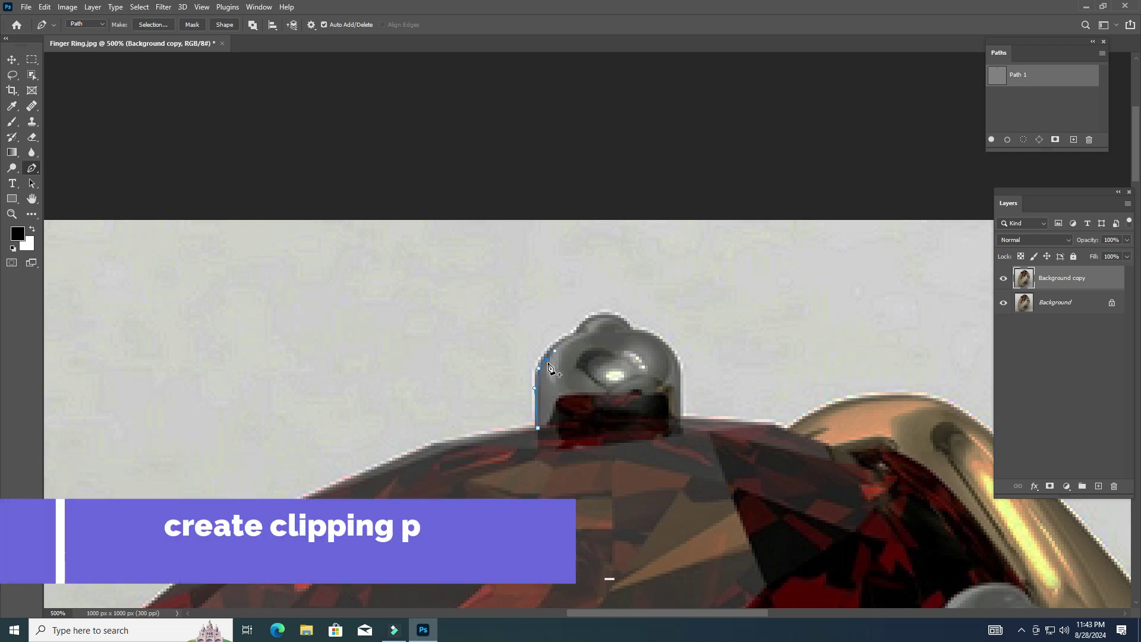
pyautogui.hotkey('ctrl', 'z')
pyautogui.hotkey('ctrl', 'z')
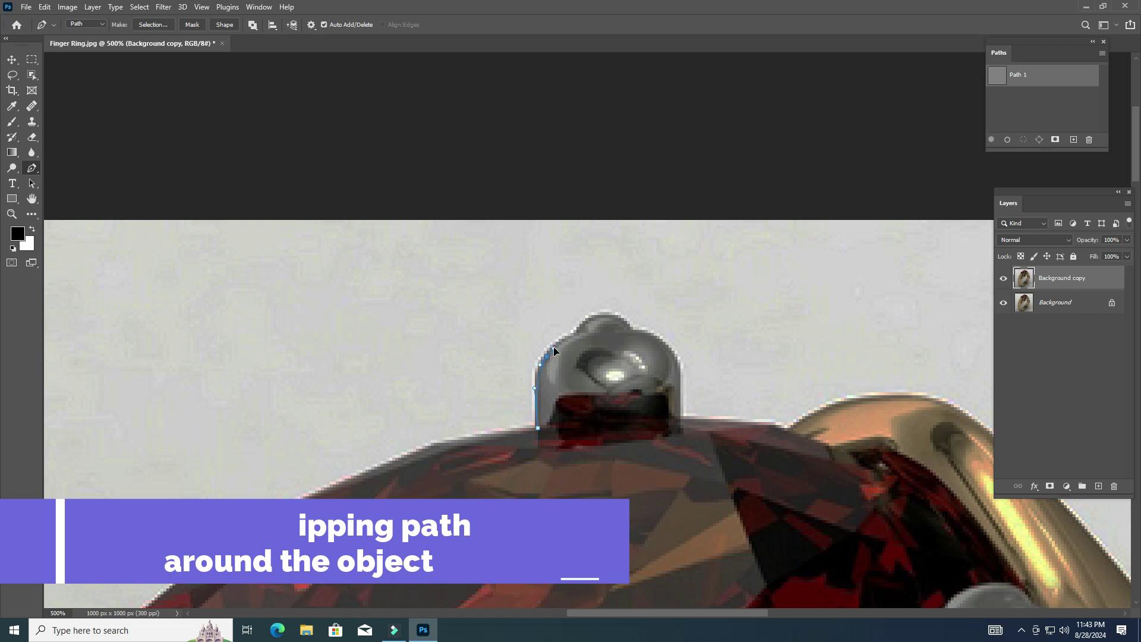
pyautogui.moveTo(578, 332); pyautogui.dragTo(540, 395)
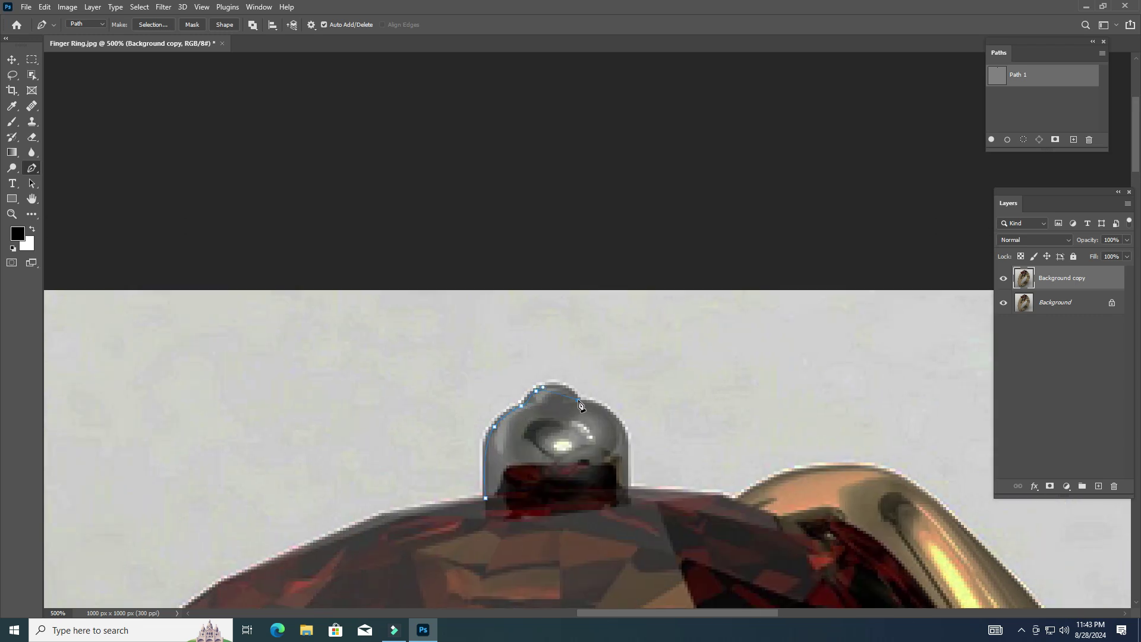
pyautogui.click(599, 401)
# Anchor where the gold band meets the gem, then pan down the band's outer edge.
pyautogui.scroll(-1, 606, 359)
pyautogui.scroll(-2, 607, 359)
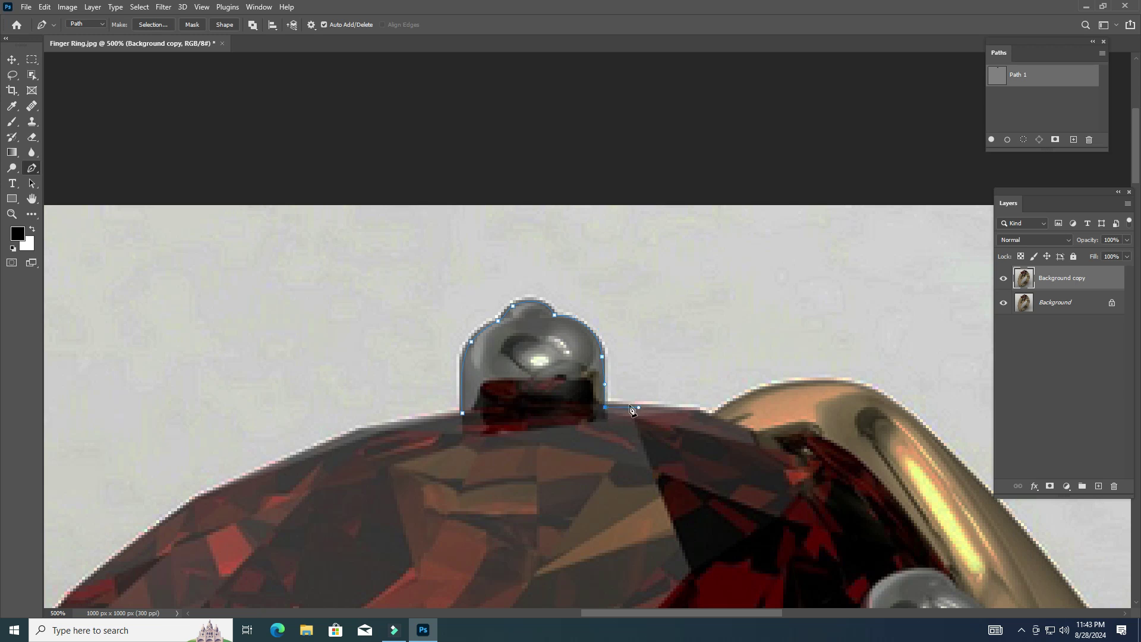
pyautogui.scroll(-2, 521, 354)
pyautogui.hscroll(5, 521, 353)
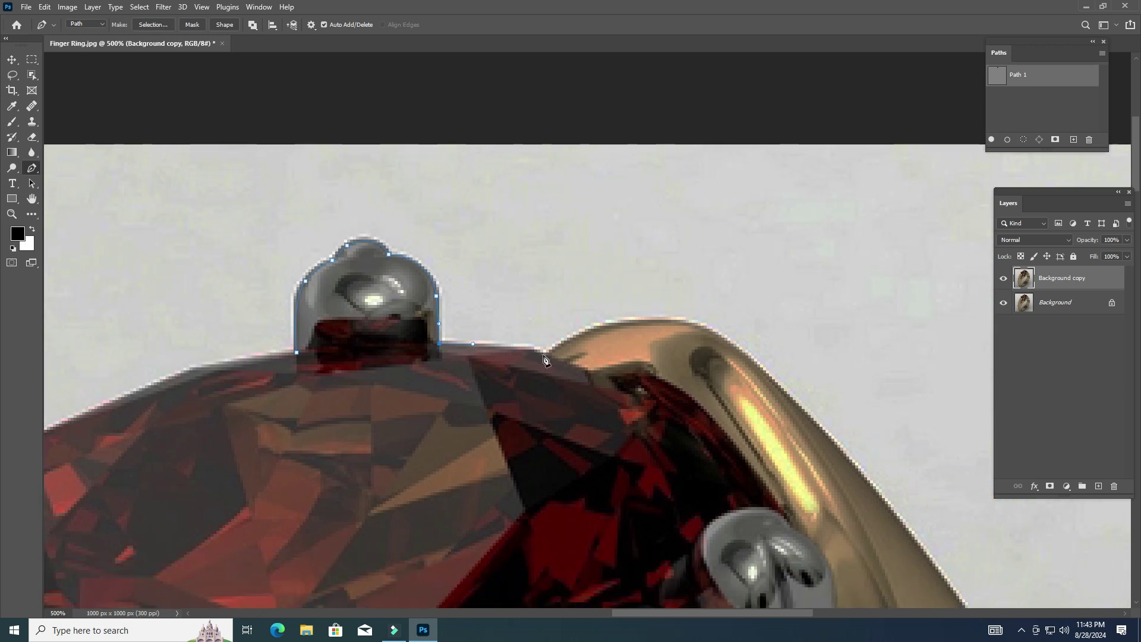
pyautogui.click(575, 336)
pyautogui.hscroll(2, 578, 332)
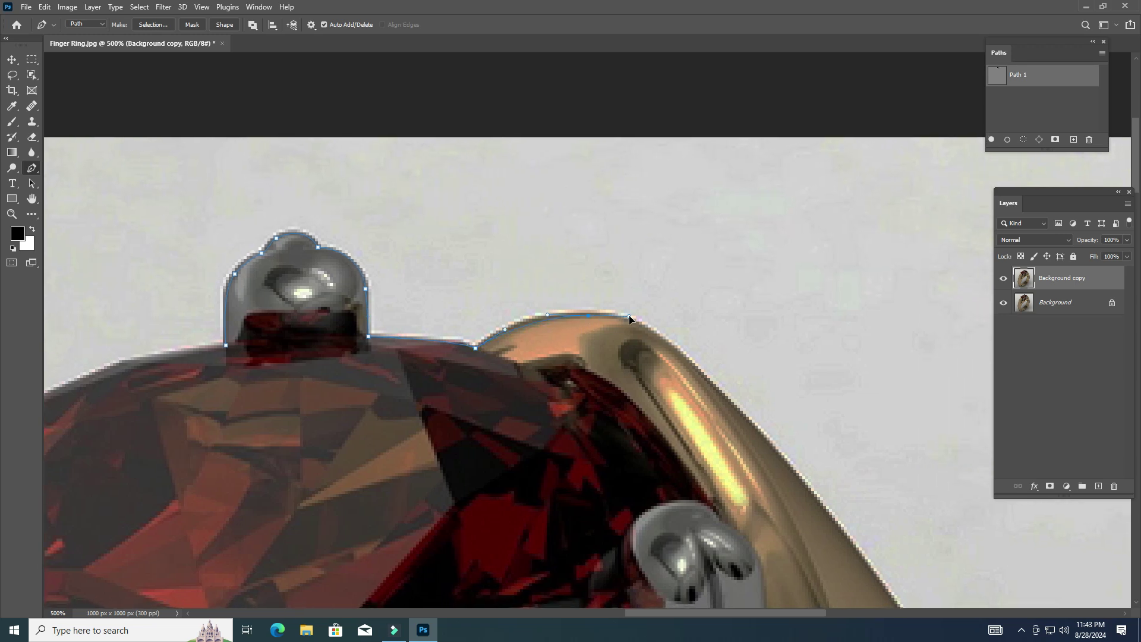
pyautogui.moveTo(677, 381); pyautogui.dragTo(489, 284)
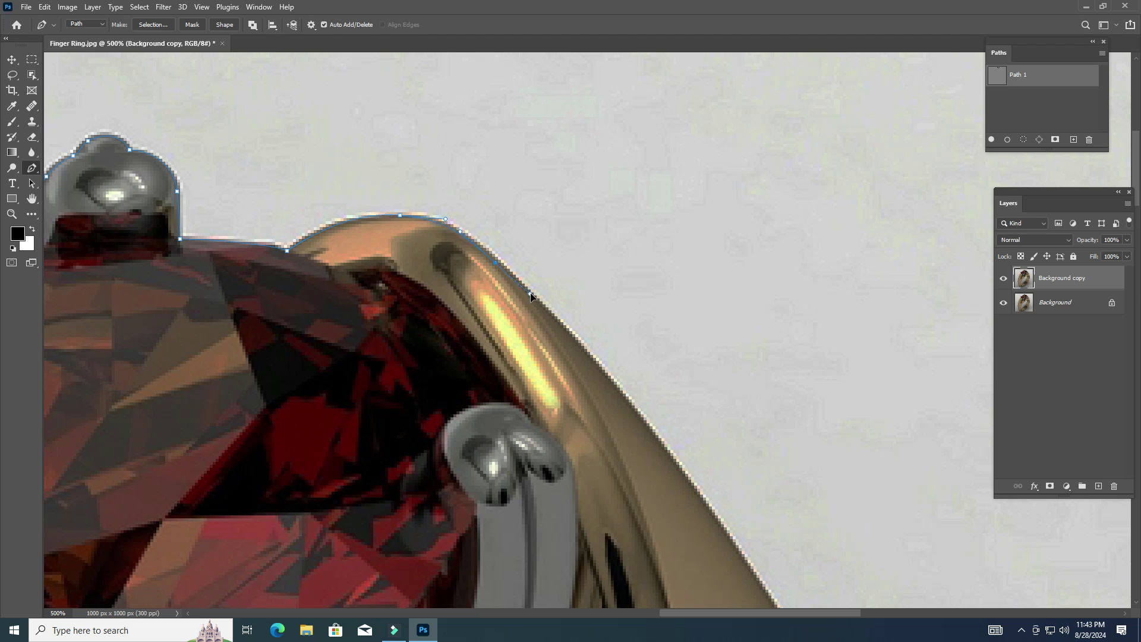
pyautogui.moveTo(591, 395); pyautogui.dragTo(480, 256)
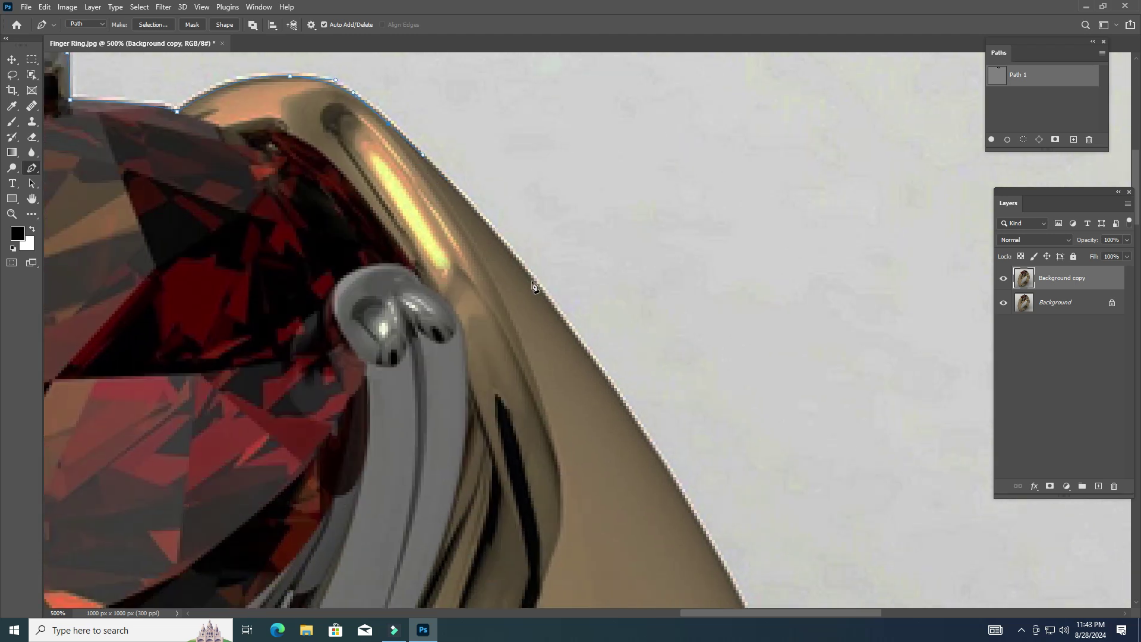
pyautogui.moveTo(685, 490); pyautogui.dragTo(570, 232)
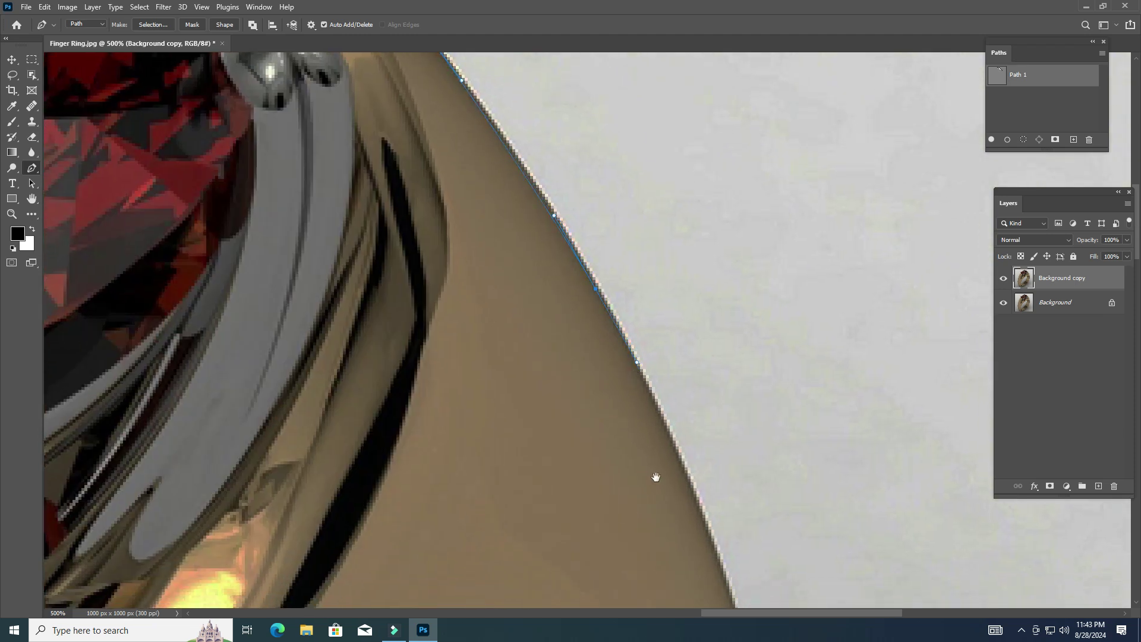
pyautogui.moveTo(656, 477); pyautogui.dragTo(598, 222)
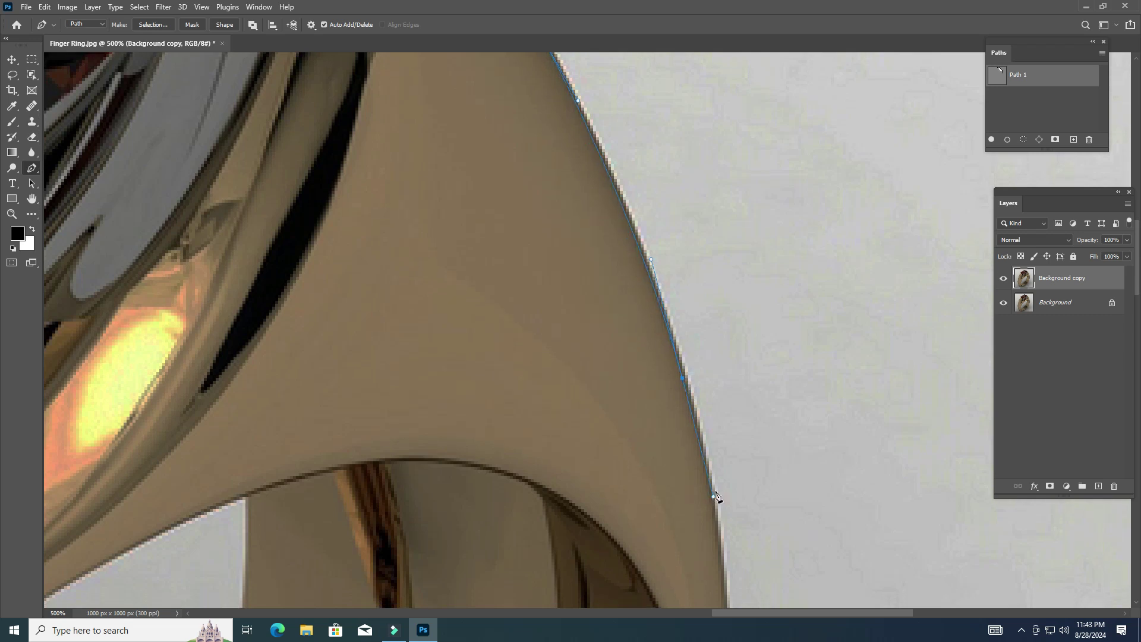
pyautogui.moveTo(704, 528); pyautogui.dragTo(664, 134)
# Place curved anchors along the band's outer edge and underside.
pyautogui.moveTo(688, 354)
pyautogui.mouseDown()
pyautogui.moveTo(679, 487)
pyautogui.moveTo(713, 217)
pyautogui.mouseUp()
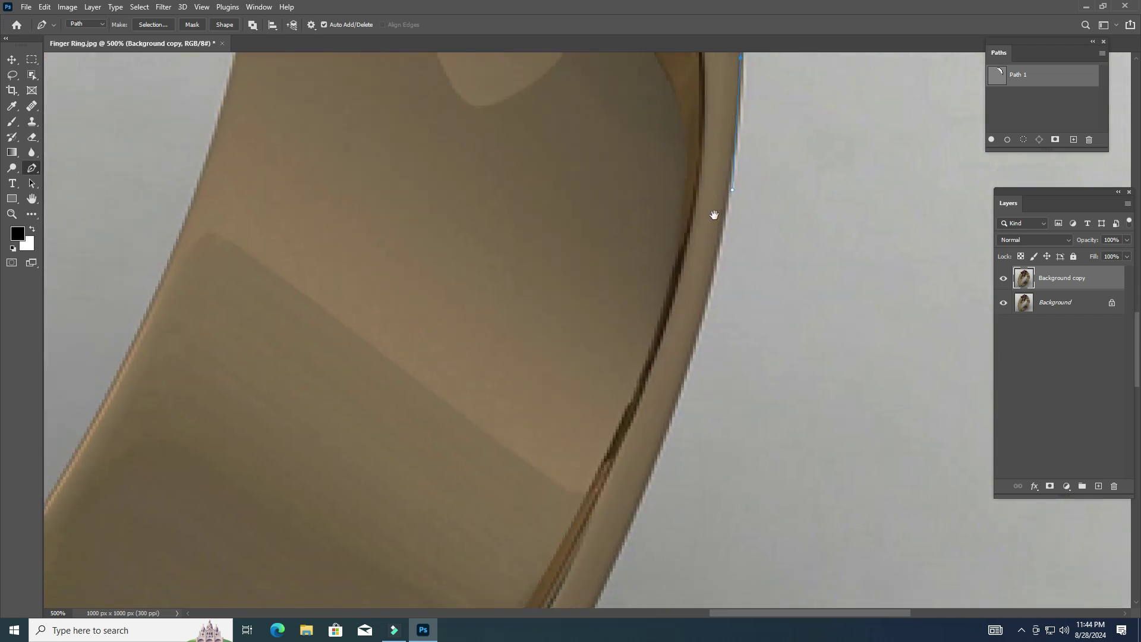
pyautogui.moveTo(660, 443)
pyautogui.mouseDown()
pyautogui.moveTo(615, 576)
pyautogui.moveTo(676, 391)
pyautogui.moveTo(629, 444)
pyautogui.moveTo(708, 306)
pyautogui.moveTo(715, 330)
pyautogui.mouseUp()
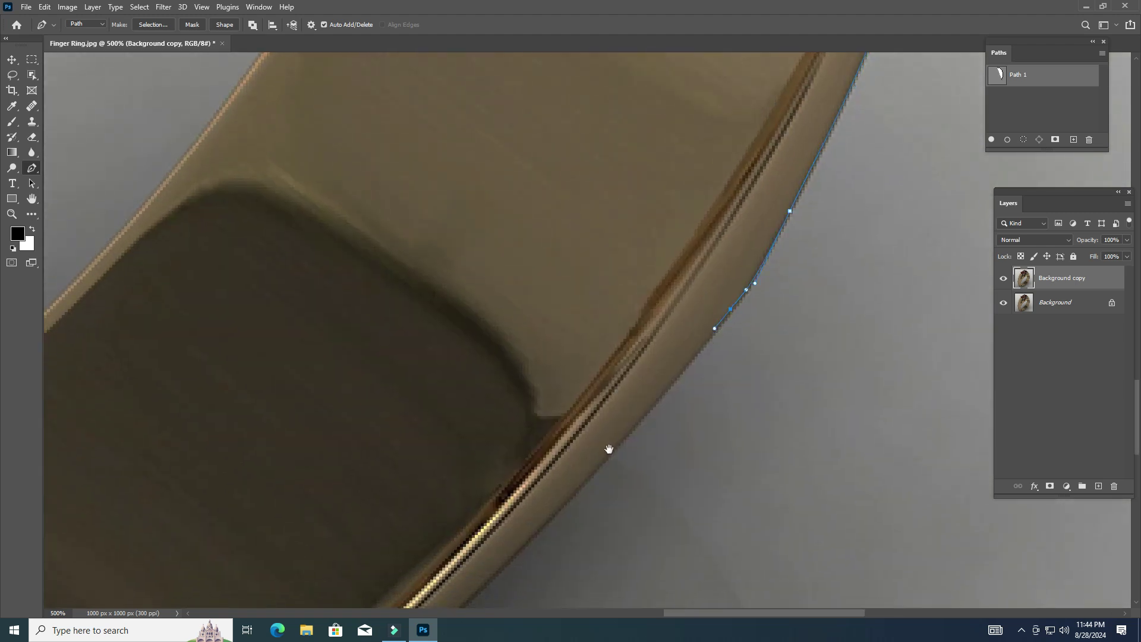
pyautogui.moveTo(608, 449); pyautogui.dragTo(786, 235)
pyautogui.moveTo(732, 300); pyautogui.dragTo(657, 379)
pyautogui.moveTo(604, 413); pyautogui.dragTo(812, 204)
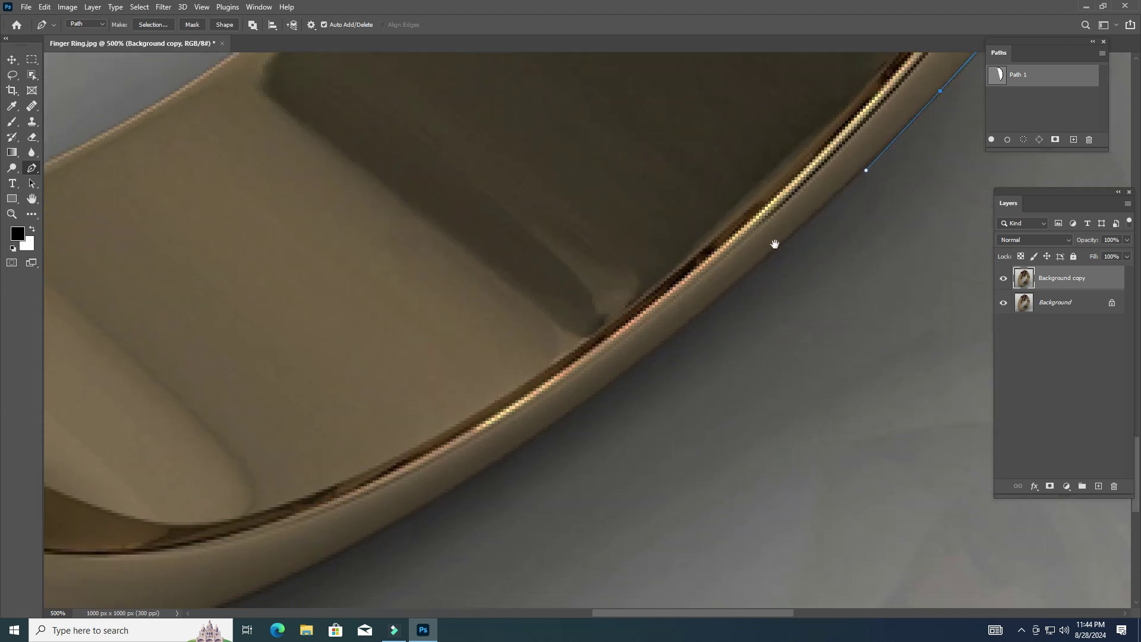
pyautogui.moveTo(629, 368); pyautogui.dragTo(562, 422)
pyautogui.moveTo(464, 474); pyautogui.dragTo(758, 309)
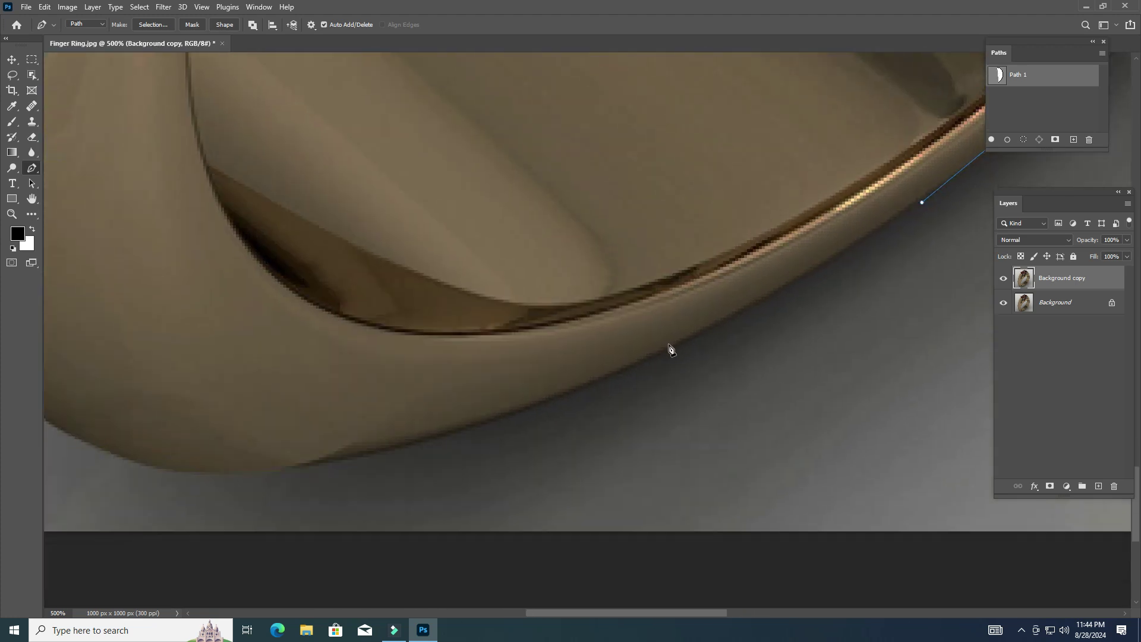
pyautogui.moveTo(649, 353); pyautogui.dragTo(549, 395)
pyautogui.moveTo(446, 434); pyautogui.dragTo(850, 282)
pyautogui.moveTo(770, 299); pyautogui.dragTo(565, 359)
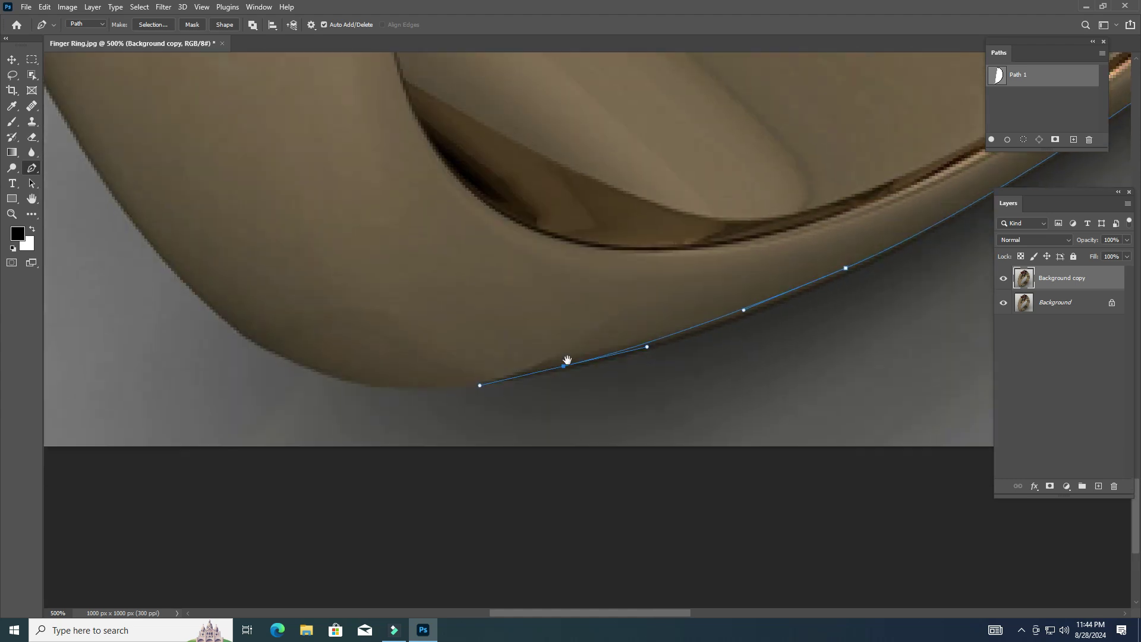
# Add a curved anchor at the band's bottom turn, nudged down one pixel, and start up the left edge.
pyautogui.moveTo(393, 365)
pyautogui.mouseDown()
pyautogui.moveTo(632, 321)
pyautogui.moveTo(506, 312)
pyautogui.mouseUp()
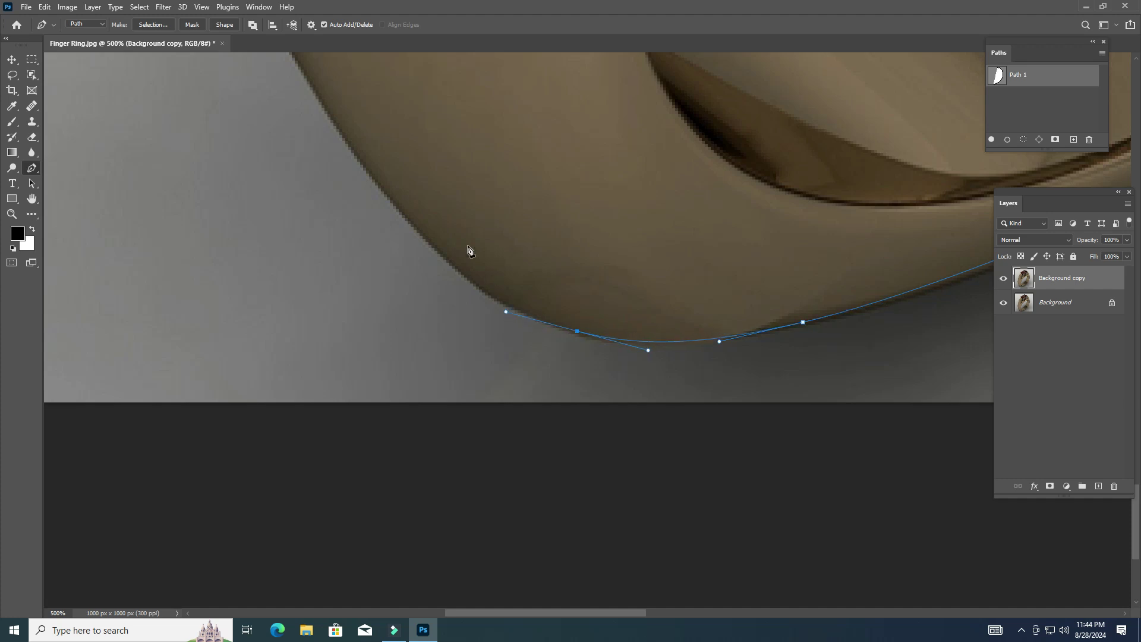
pyautogui.moveTo(469, 249); pyautogui.dragTo(651, 365)
pyautogui.moveTo(594, 340); pyautogui.dragTo(542, 278)
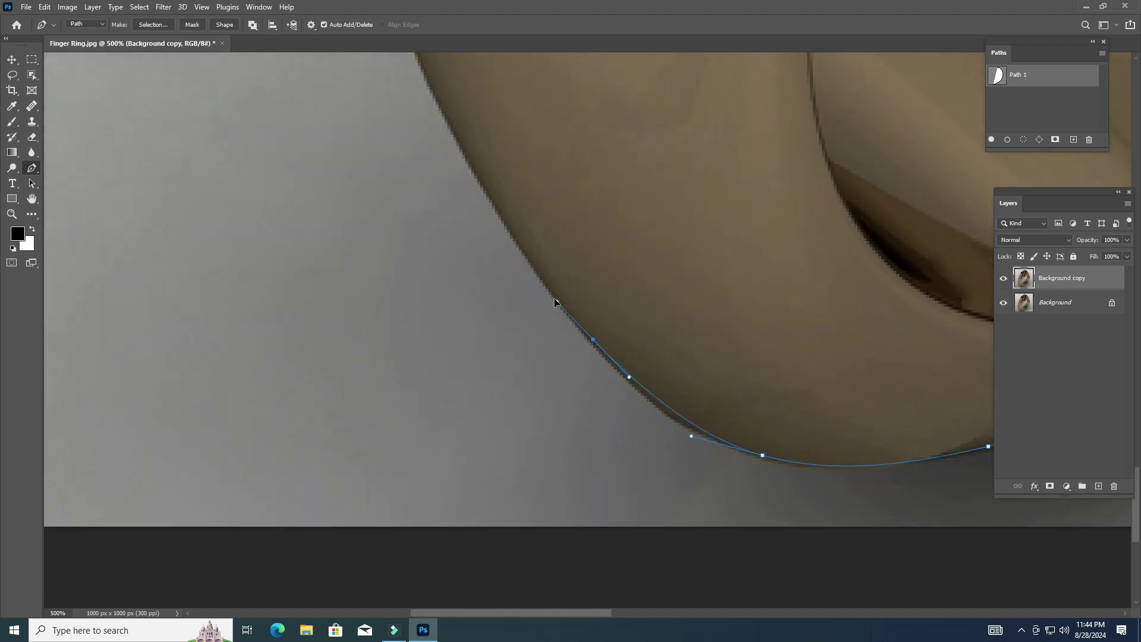
pyautogui.press('Down')
pyautogui.moveTo(519, 218); pyautogui.dragTo(613, 356)
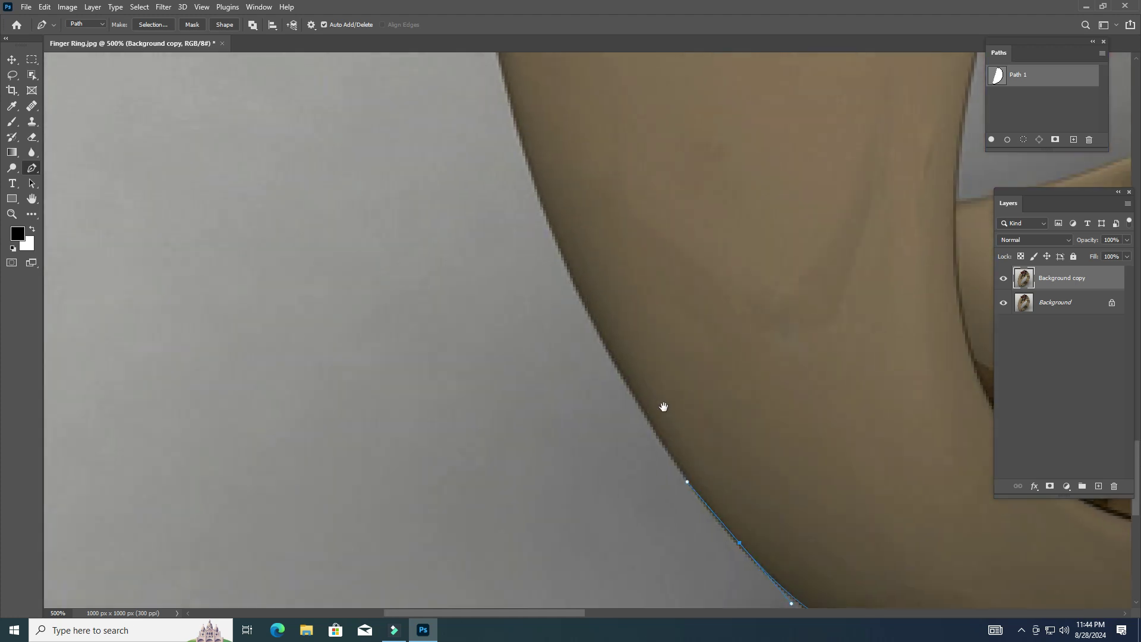
pyautogui.moveTo(576, 284); pyautogui.dragTo(575, 279)
# Continue anchors up the band's left edge, then zoom out with Z.
pyautogui.moveTo(523, 131); pyautogui.dragTo(607, 435)
pyautogui.click(581, 378)
pyautogui.click(570, 287)
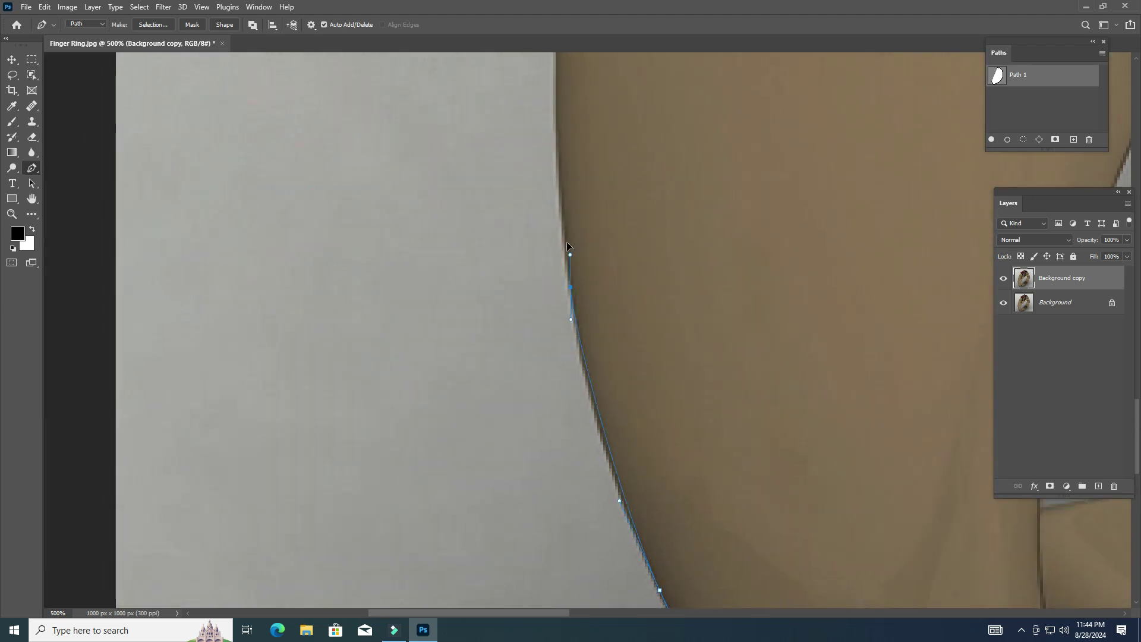
pyautogui.click(559, 192)
pyautogui.moveTo(568, 65); pyautogui.dragTo(560, 408)
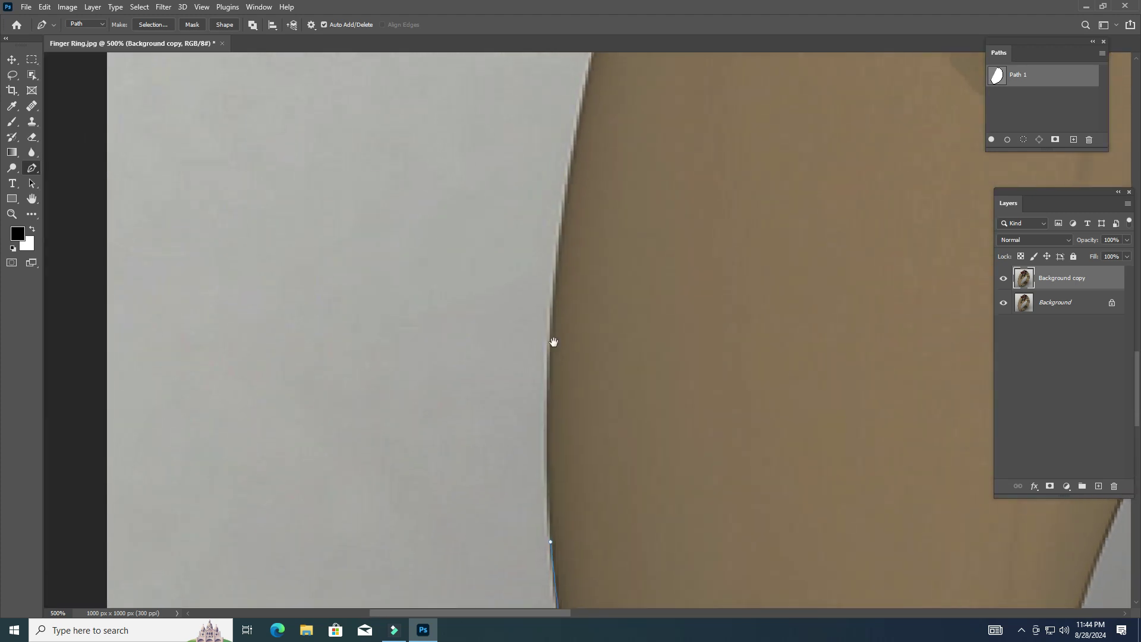
pyautogui.moveTo(560, 263)
pyautogui.mouseDown()
pyautogui.moveTo(577, 155)
pyautogui.moveTo(526, 514)
pyautogui.mouseUp()
pyautogui.press('z')
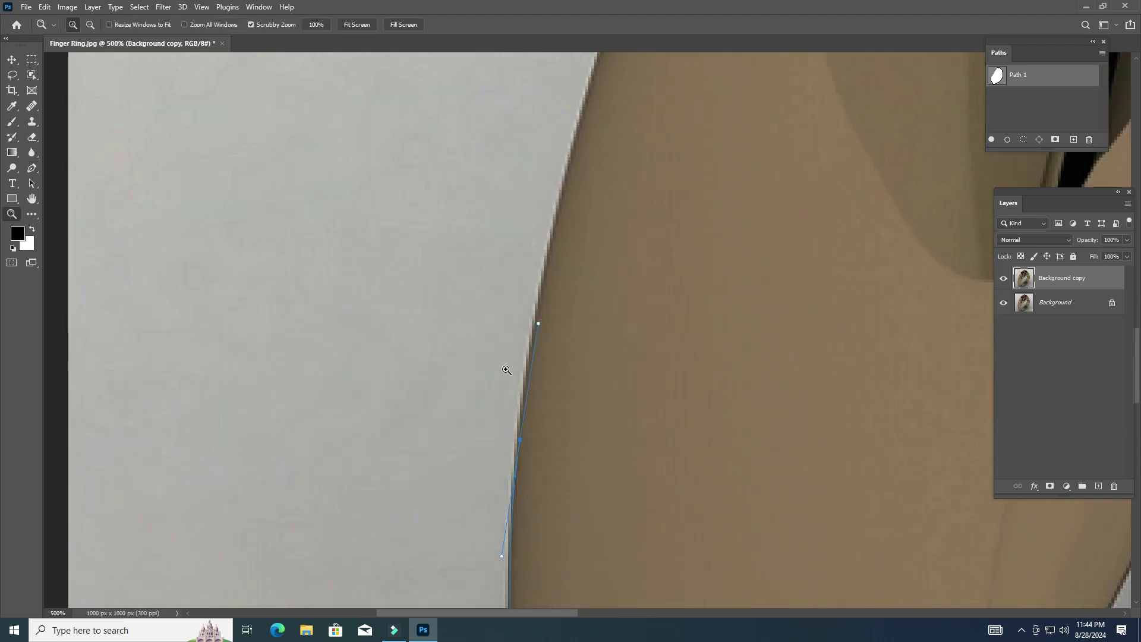
pyautogui.scroll(-1, 508, 387)
pyautogui.scroll(-2, 509, 371)
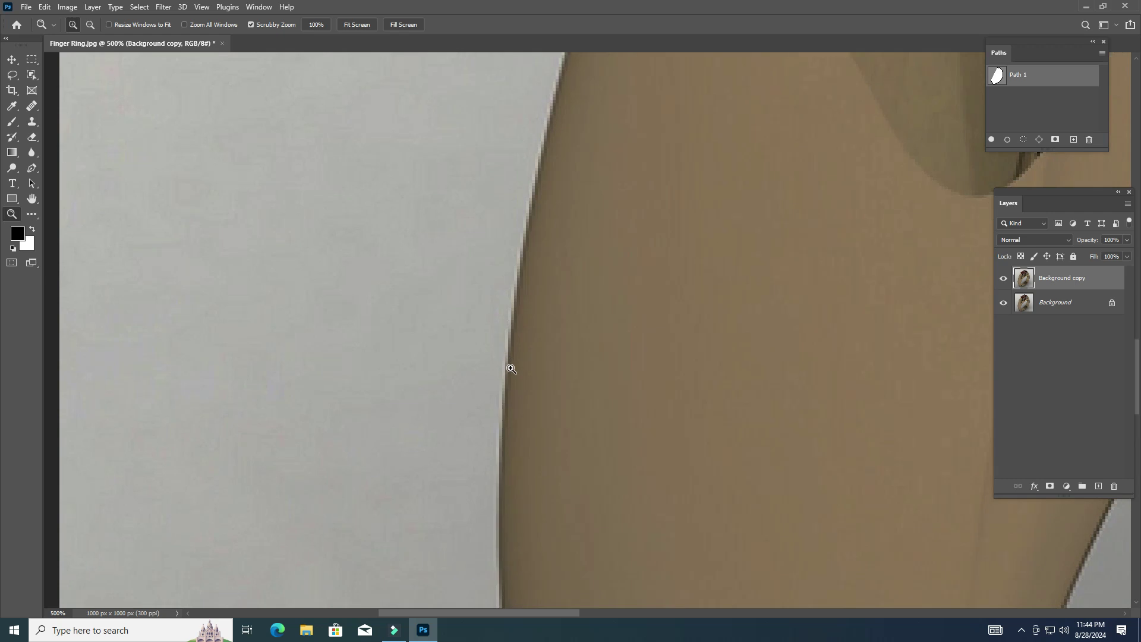
# Resume the Pen path from its end anchor and extend it up the ring's edge.
pyautogui.press('p')
pyautogui.scroll(-3, 511, 333)
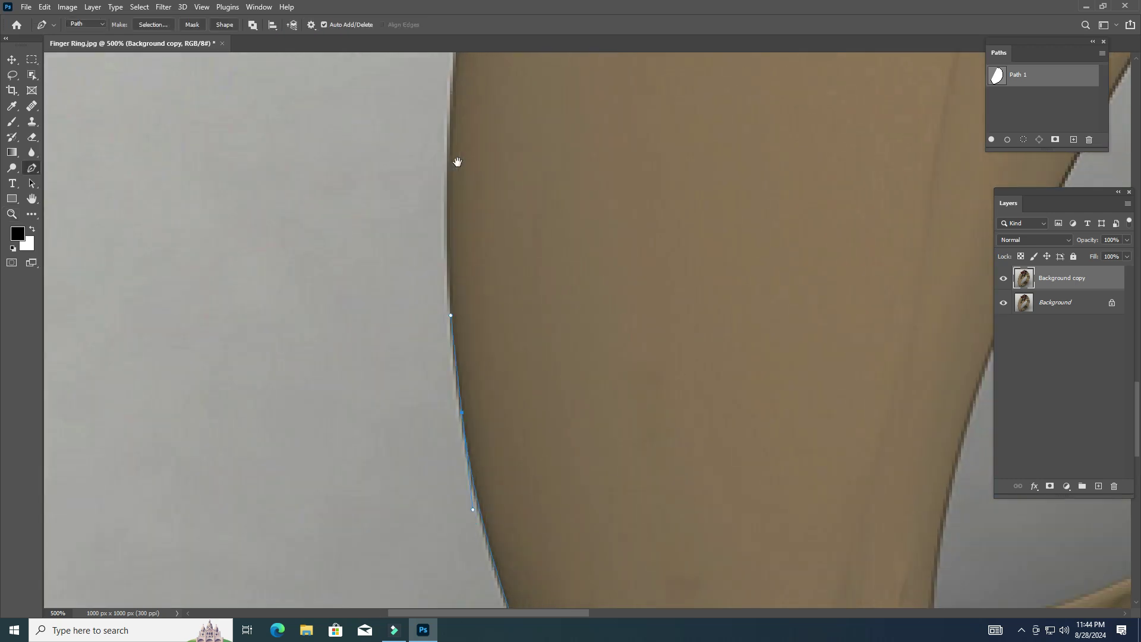
pyautogui.click(451, 315)
pyautogui.click(451, 316)
pyautogui.moveTo(462, 296); pyautogui.dragTo(452, 417)
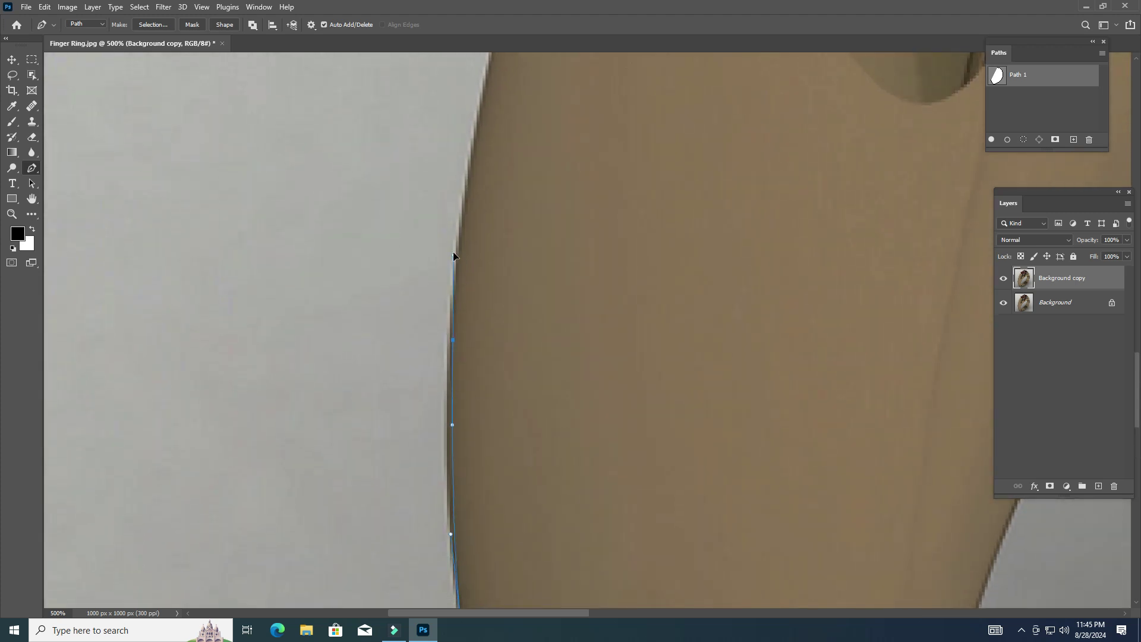
pyautogui.moveTo(468, 260); pyautogui.dragTo(470, 378)
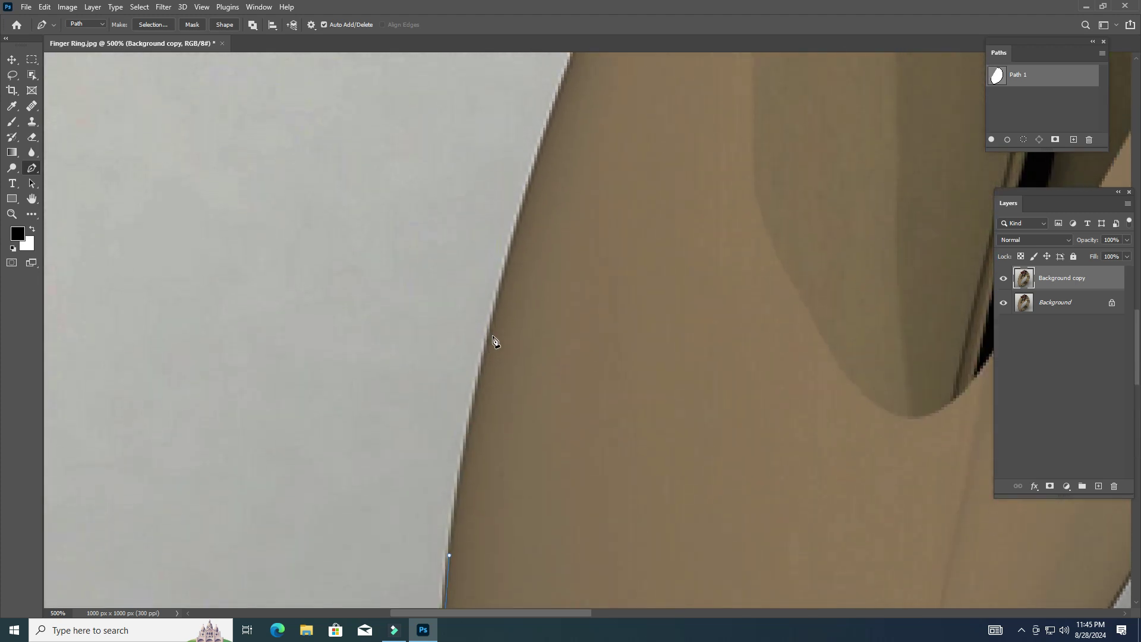
pyautogui.click(493, 327)
pyautogui.click(518, 212)
pyautogui.moveTo(521, 210); pyautogui.dragTo(523, 335)
pyautogui.click(561, 228)
# Curve the path around the band's apex and the prong, anchoring where the prong meets the gem.
pyautogui.moveTo(543, 288); pyautogui.dragTo(447, 459)
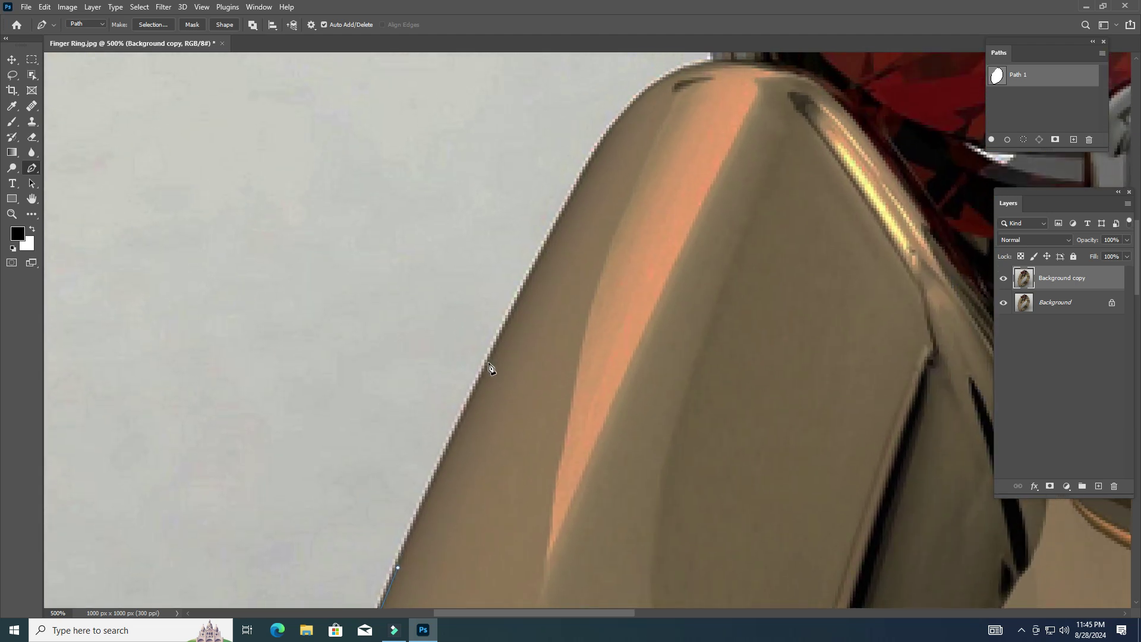
pyautogui.moveTo(532, 277); pyautogui.dragTo(517, 420)
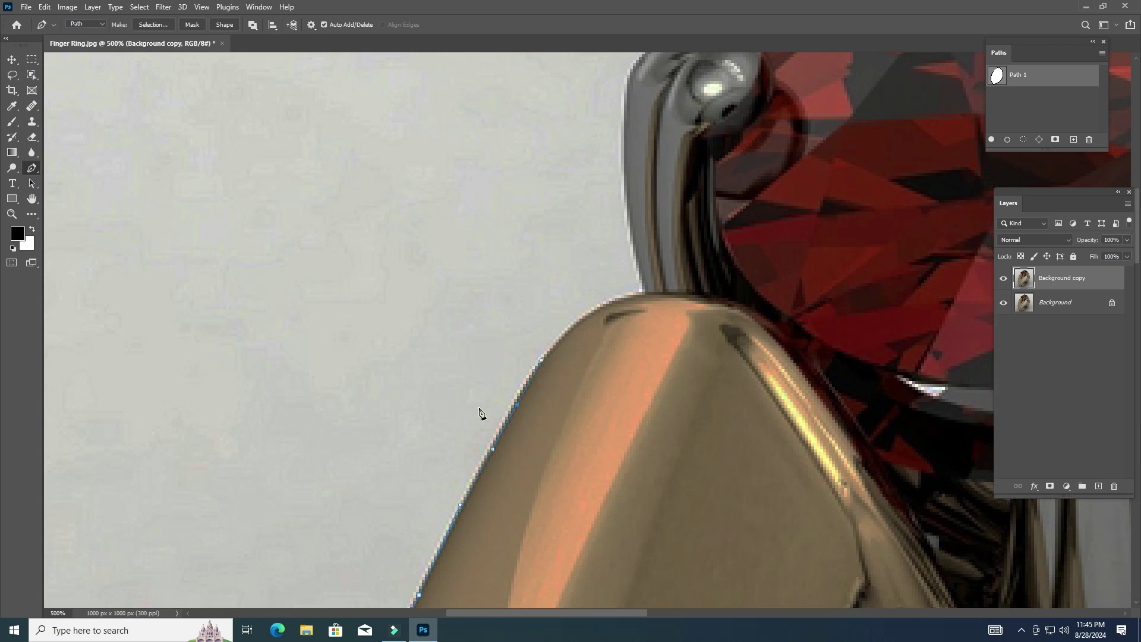
pyautogui.moveTo(563, 394)
pyautogui.mouseDown()
pyautogui.moveTo(547, 434)
pyautogui.moveTo(612, 353)
pyautogui.mouseUp()
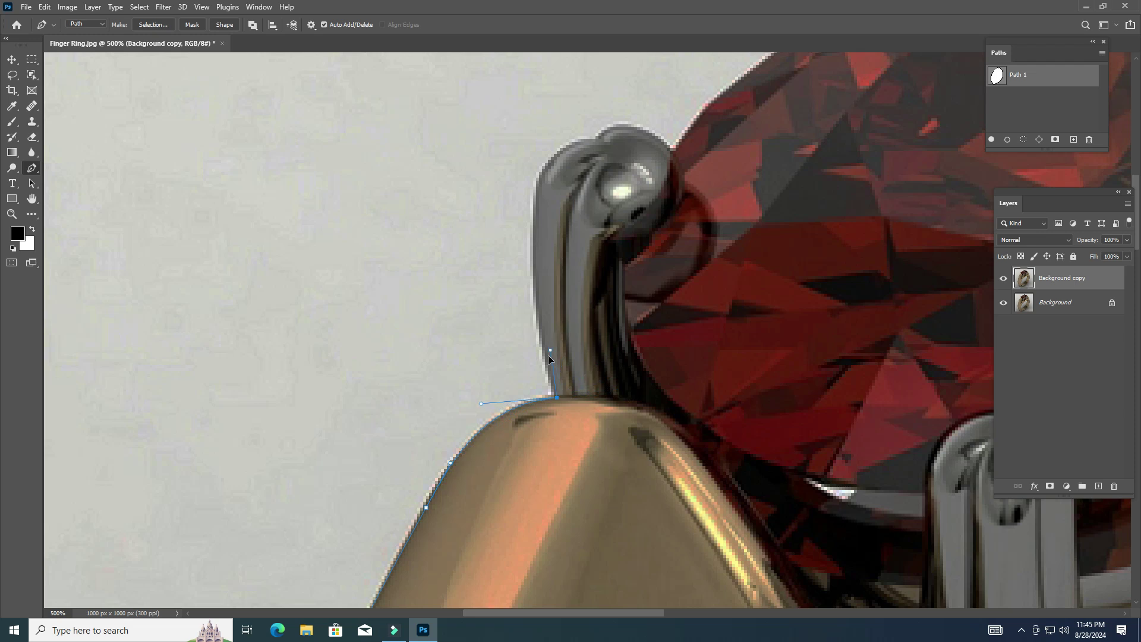
pyautogui.scroll(2, 547, 356)
pyautogui.scroll(3, 547, 357)
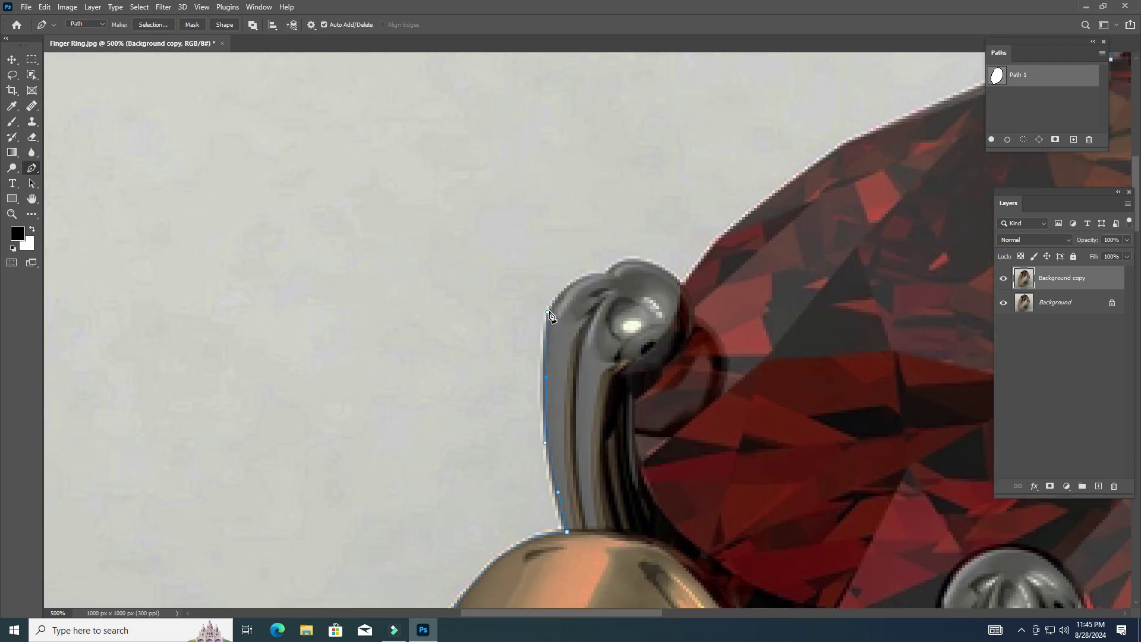
pyautogui.scroll(5, 552, 356)
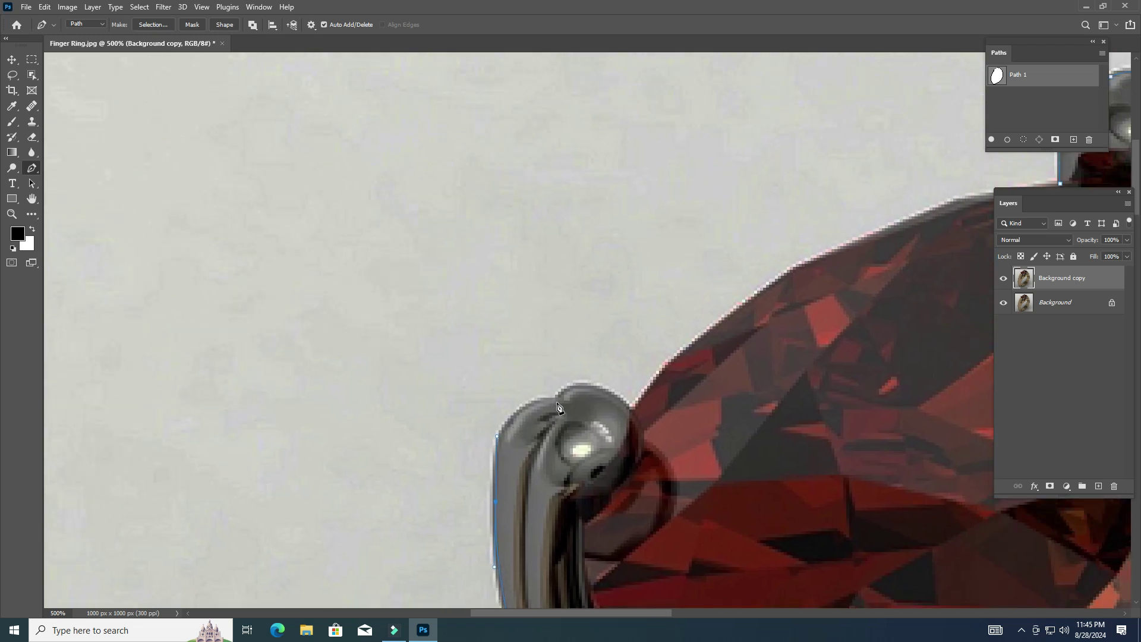
pyautogui.moveTo(605, 405); pyautogui.dragTo(610, 404)
pyautogui.moveTo(590, 394); pyautogui.dragTo(512, 428)
pyautogui.click(556, 453)
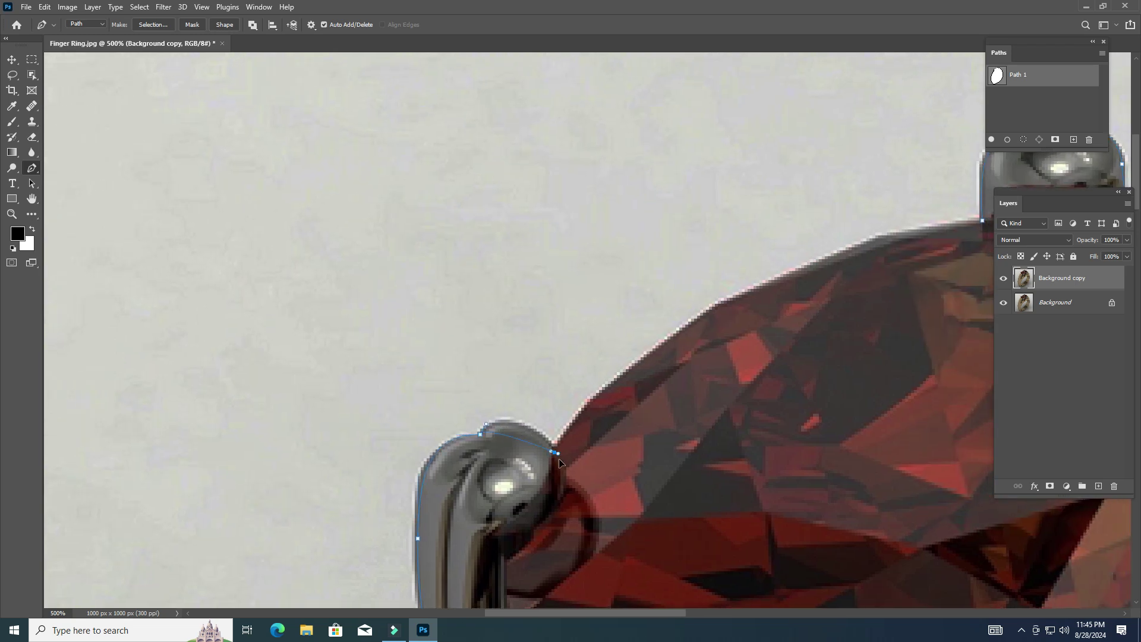
pyautogui.moveTo(575, 491); pyautogui.dragTo(588, 502)
# Trace the gemstone's top edge and close the path at its starting anchor on the prong.
pyautogui.click(476, 502)
pyautogui.click(508, 479)
pyautogui.moveTo(697, 338)
pyautogui.mouseDown()
pyautogui.moveTo(599, 427)
pyautogui.moveTo(553, 439)
pyautogui.mouseUp()
pyautogui.click(549, 445)
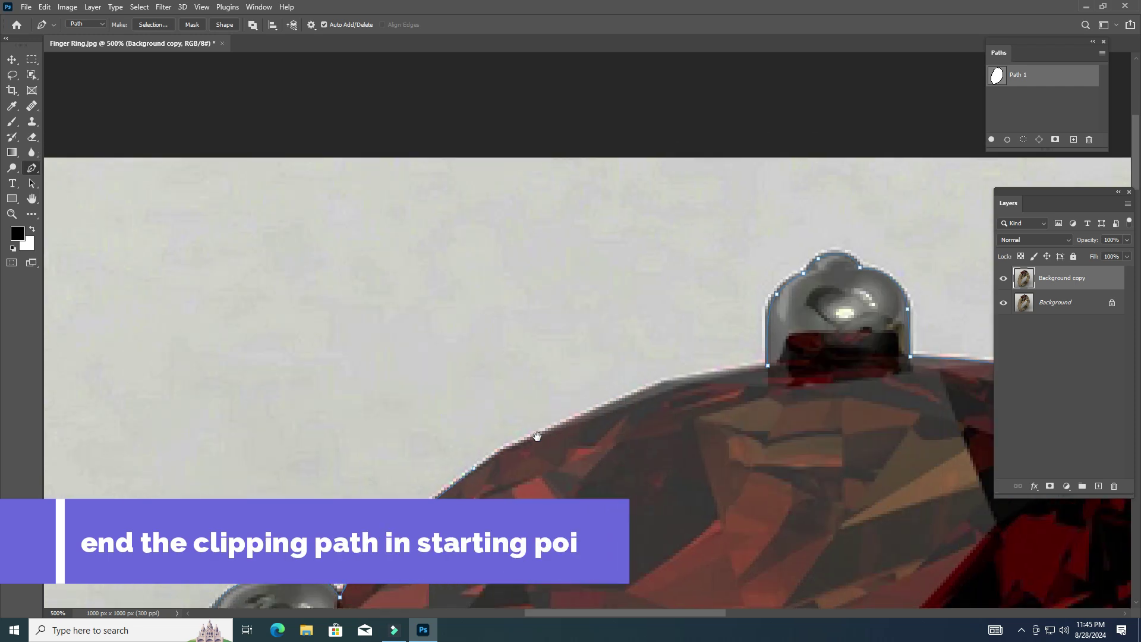
pyautogui.click(600, 410)
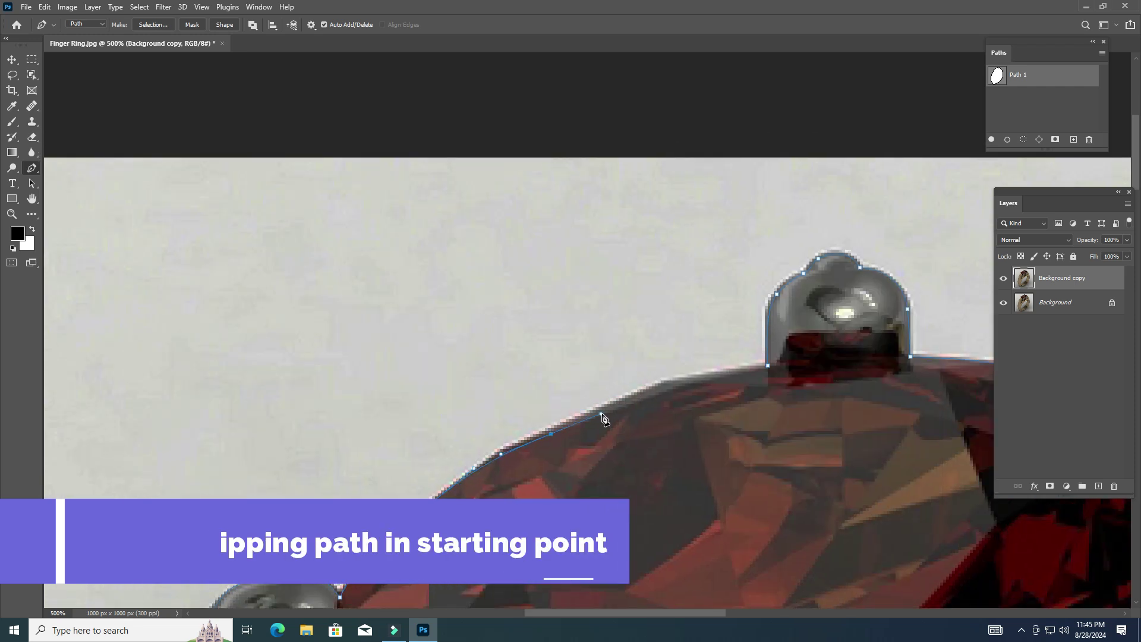
pyautogui.moveTo(638, 402); pyautogui.dragTo(484, 449)
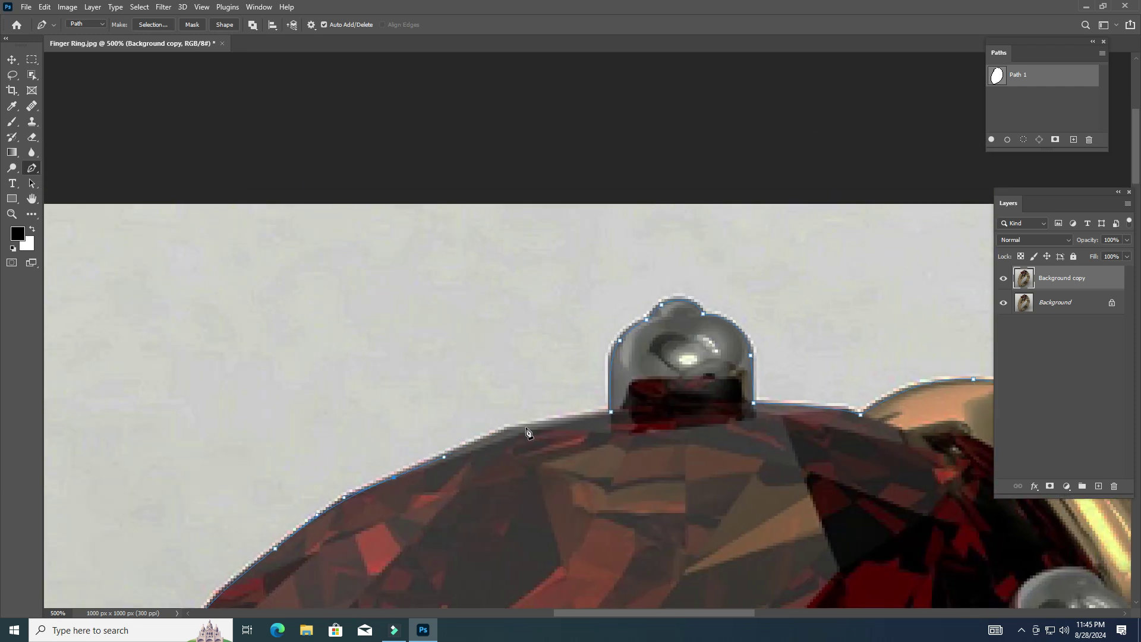
pyautogui.click(612, 412)
pyautogui.hotkey('ctrl', '-')
pyautogui.hotkey('ctrl', '-')
pyautogui.keyDown('ctrl'); pyautogui.click(614, 411); pyautogui.keyUp('ctrl')
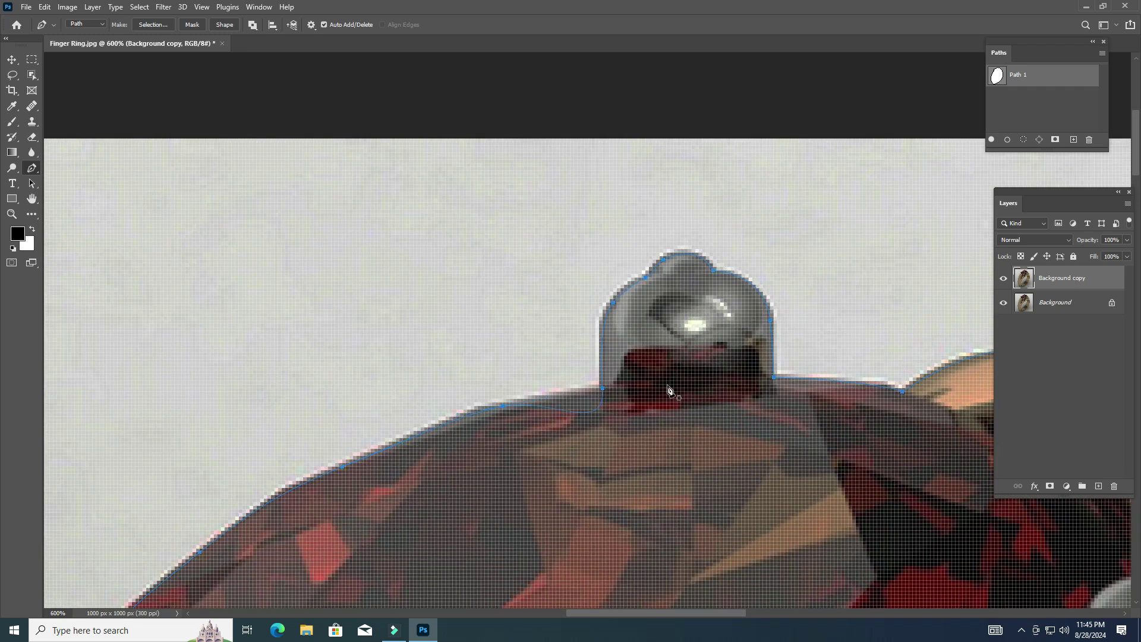
pyautogui.click(604, 391)
pyautogui.hotkey('ctrl', '-')
pyautogui.hotkey('ctrl', '-')
# Zoom in on the band's inner edge and begin a curved Pen outline of the opening.
pyautogui.hotkey('ctrl', '-')
pyautogui.hotkey('ctrl', '-')
pyautogui.hotkey('ctrl', '-')
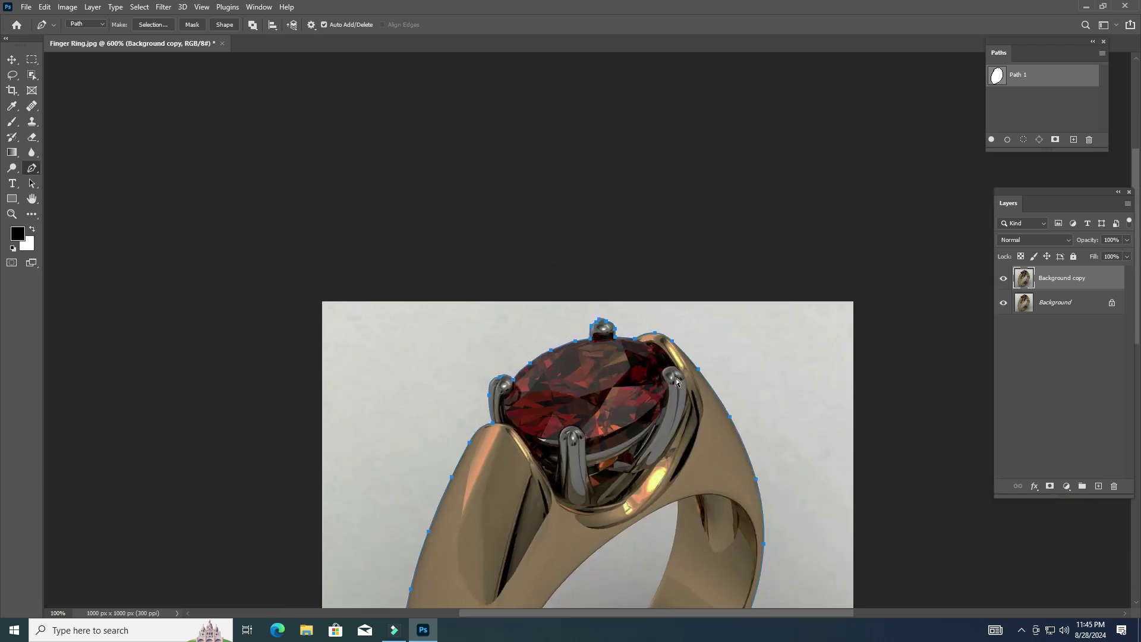
pyautogui.hotkey('ctrl', '-')
pyautogui.hotkey('ctrl', '+')
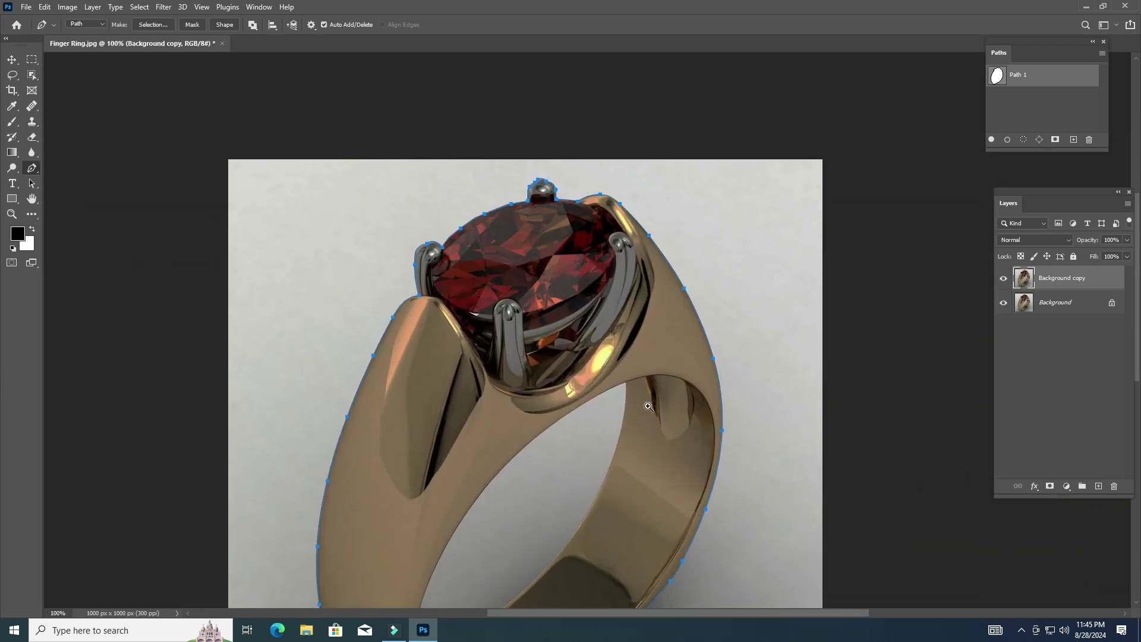
pyautogui.hotkey('ctrl', '+')
pyautogui.hotkey('ctrl', '+')
pyautogui.hotkey('ctrl', '+')
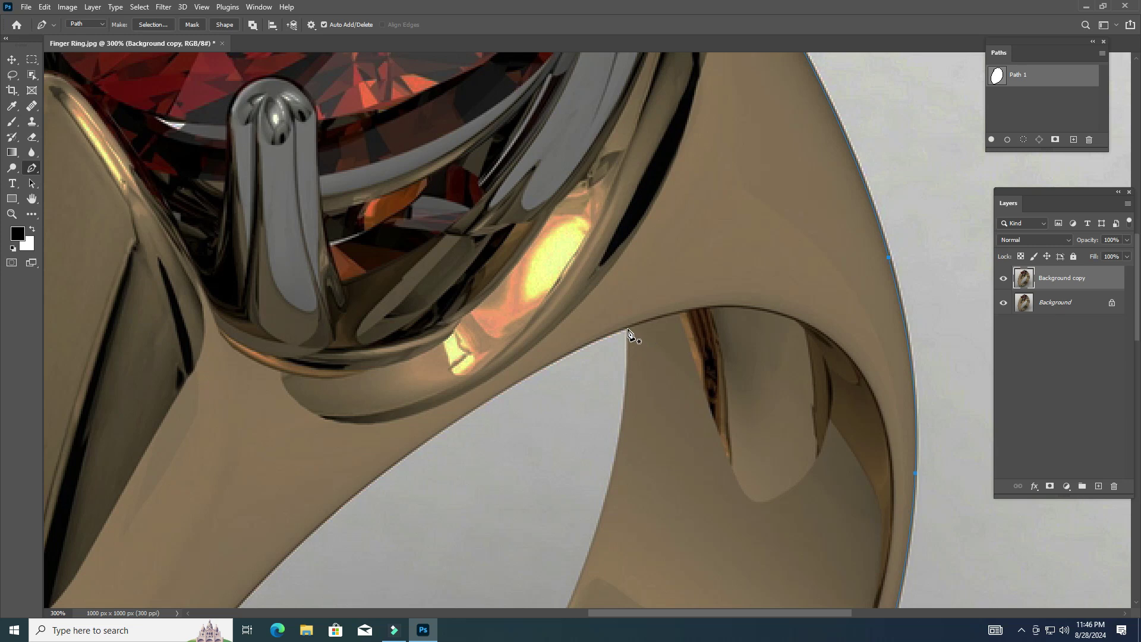
pyautogui.moveTo(629, 328); pyautogui.dragTo(622, 374)
pyautogui.scroll(-2, 631, 424)
pyautogui.scroll(-5, 596, 438)
pyautogui.moveTo(602, 436); pyautogui.dragTo(545, 551)
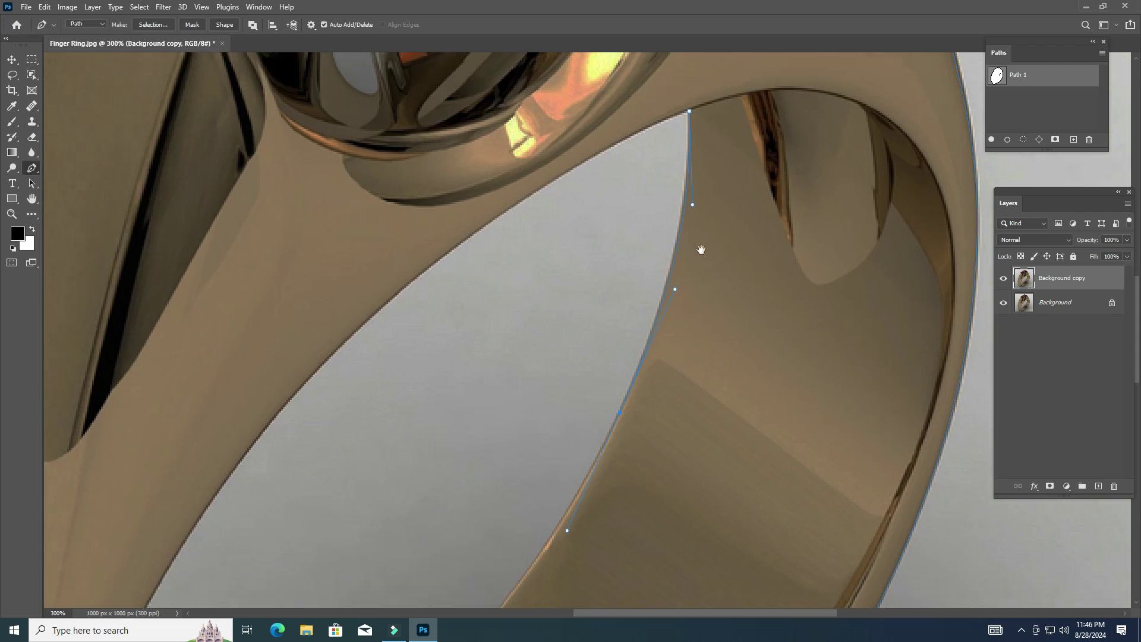
pyautogui.scroll(-5, 680, 278)
pyautogui.hscroll(-3, 680, 278)
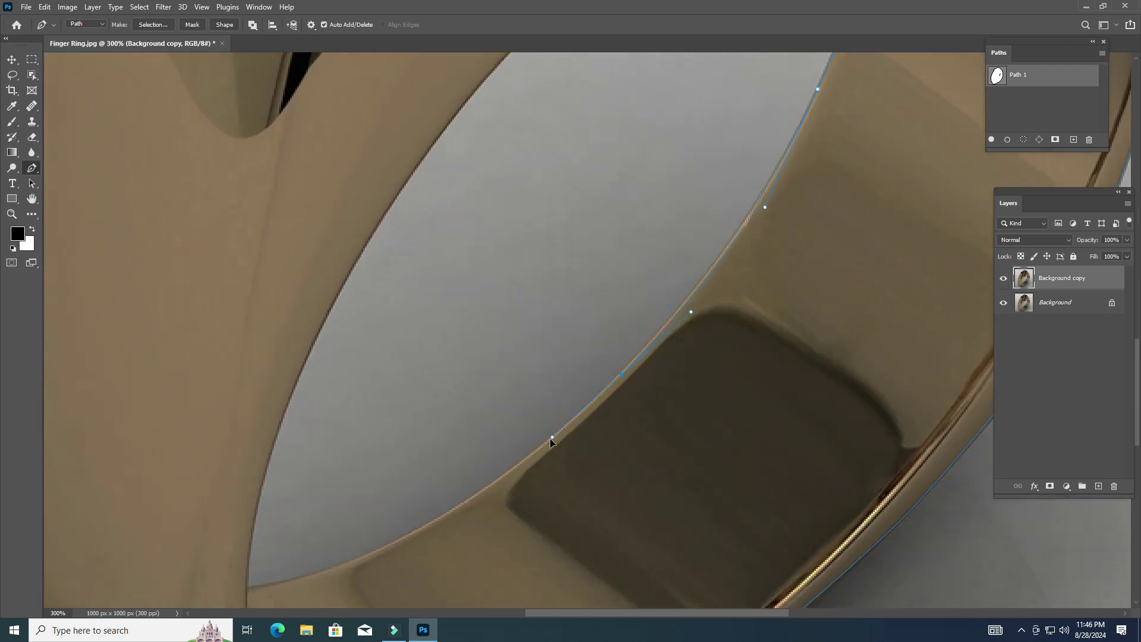
pyautogui.scroll(-1, 546, 457)
pyautogui.hscroll(-2, 546, 458)
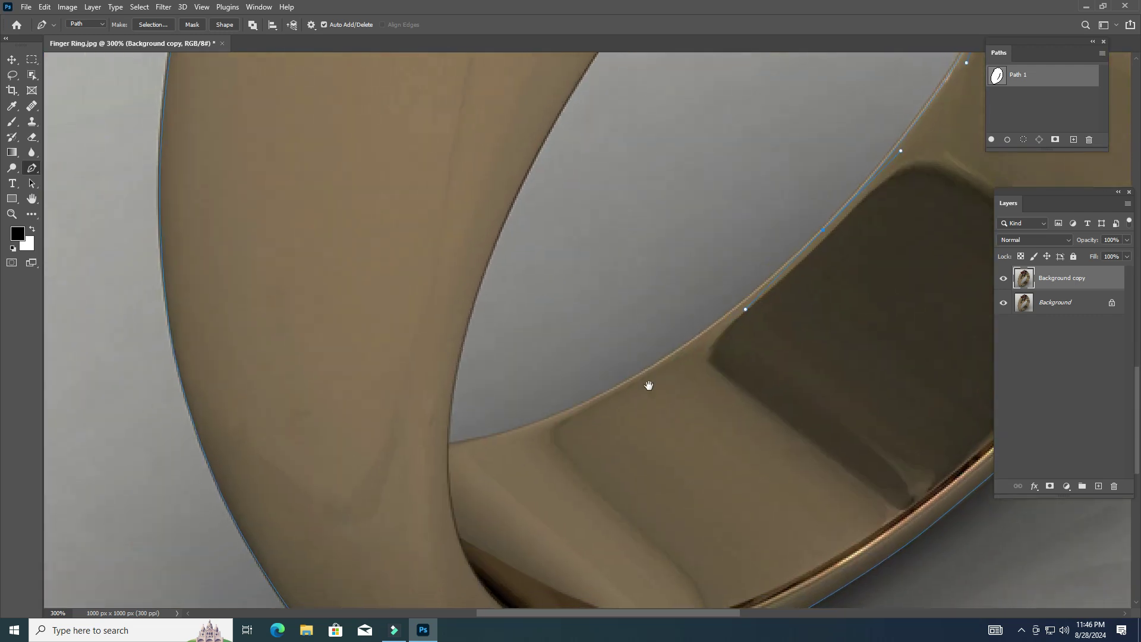
pyautogui.moveTo(425, 449); pyautogui.dragTo(477, 439)
# Continue the curved outline around the inner opening and close it at the top anchor.
pyautogui.scroll(1, 523, 427)
pyautogui.scroll(1, 465, 544)
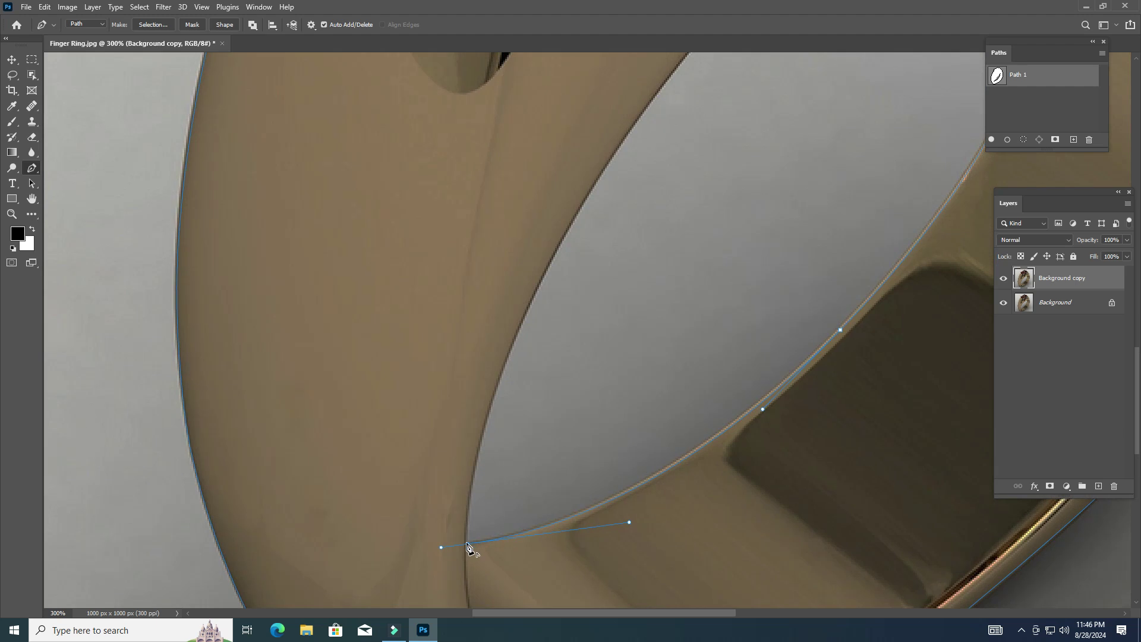
pyautogui.scroll(1, 501, 385)
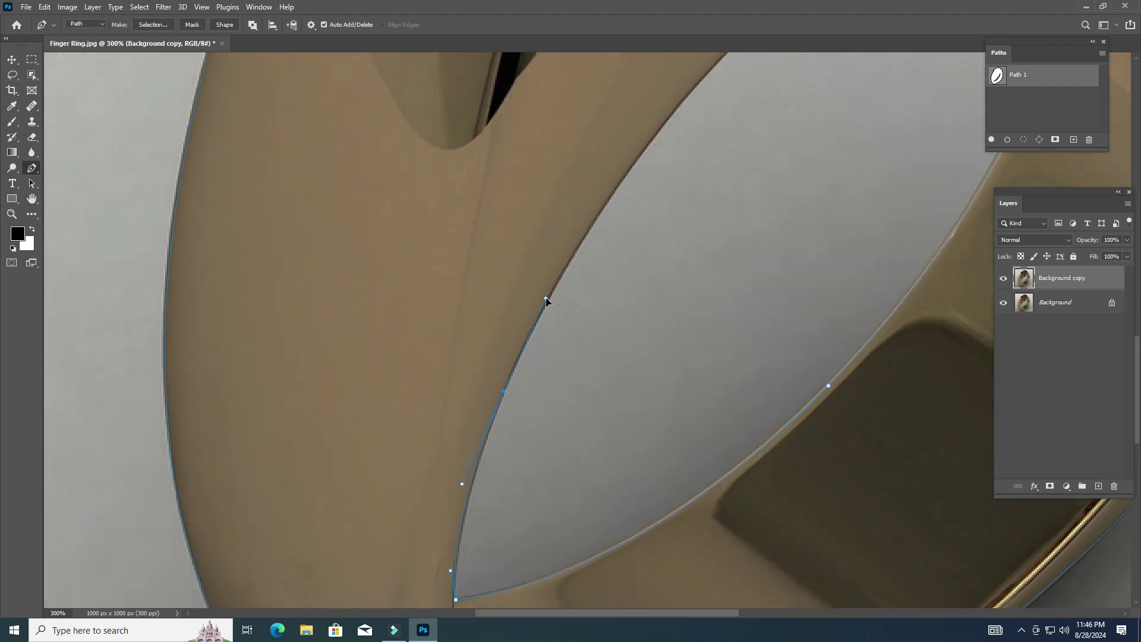
pyautogui.moveTo(625, 165); pyautogui.dragTo(469, 454)
pyautogui.moveTo(569, 347); pyautogui.dragTo(652, 273)
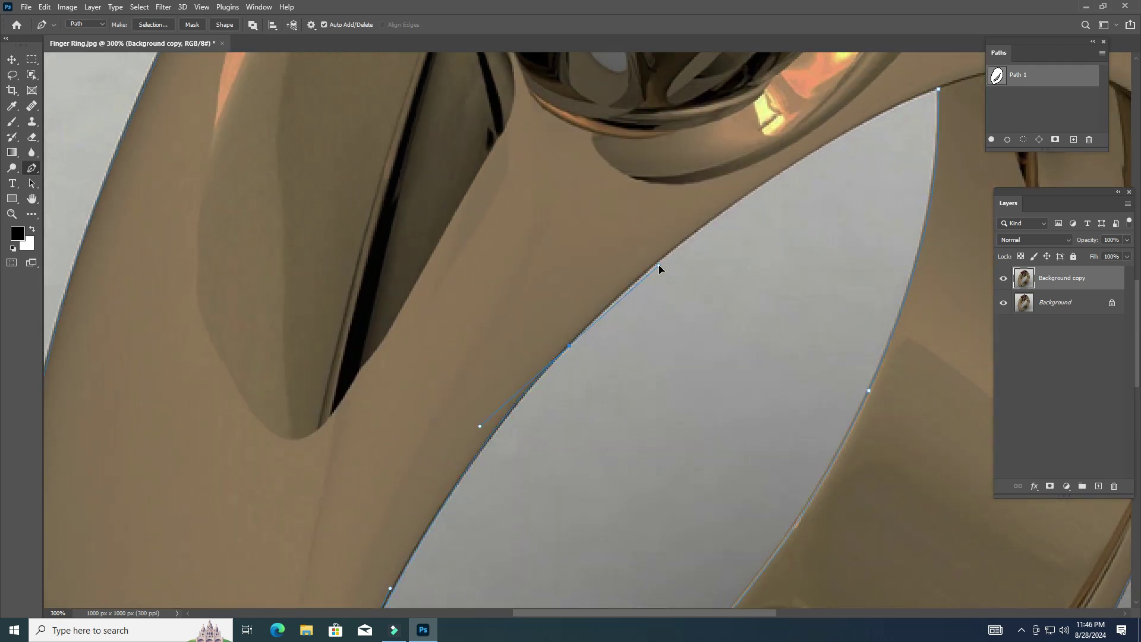
pyautogui.hotkey('ctrl', 'z')
pyautogui.moveTo(551, 367)
pyautogui.mouseDown()
pyautogui.moveTo(571, 333)
pyautogui.moveTo(630, 287)
pyautogui.mouseUp()
pyautogui.moveTo(676, 248); pyautogui.dragTo(497, 406)
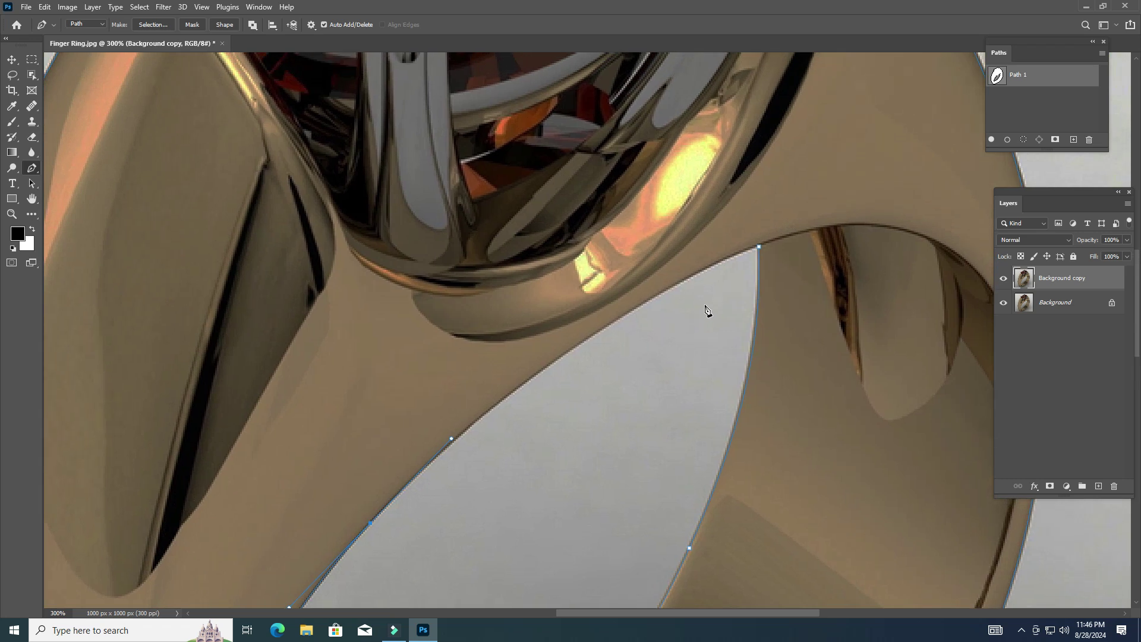
pyautogui.moveTo(760, 247); pyautogui.dragTo(910, 190)
# Add anchors to refine the inner outline, adjust the top anchor, and zoom back out.
pyautogui.keyDown('ctrl'); pyautogui.click(535, 390); pyautogui.keyUp('ctrl')
pyautogui.click(541, 373)
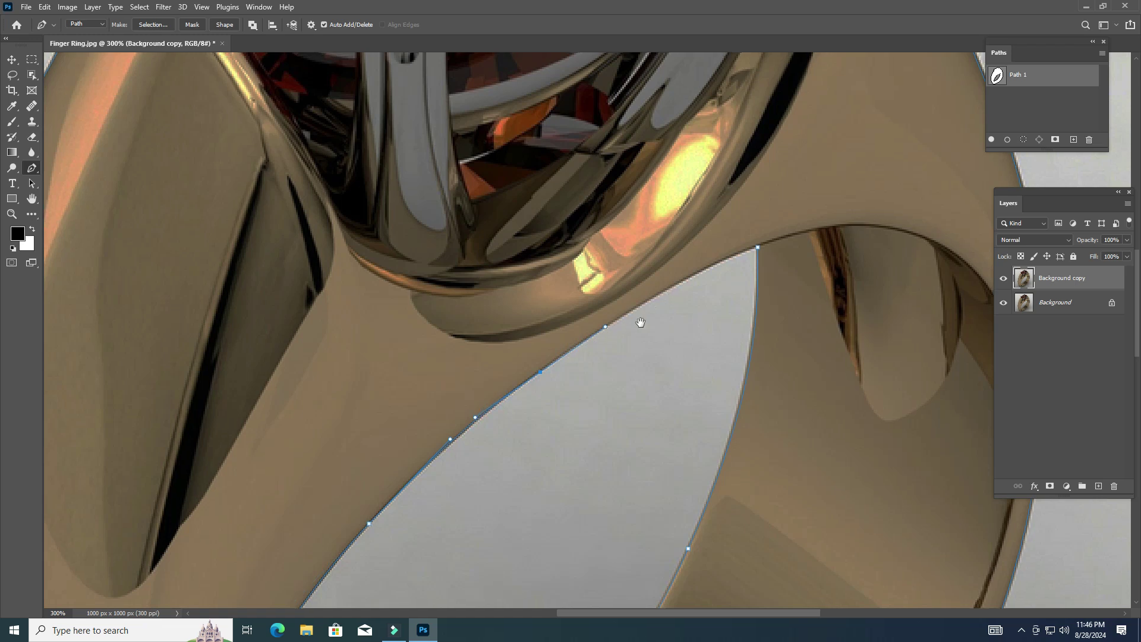
pyautogui.scroll(2, 654, 309)
pyautogui.keyDown('ctrl'); pyautogui.click(721, 279); pyautogui.keyUp('ctrl')
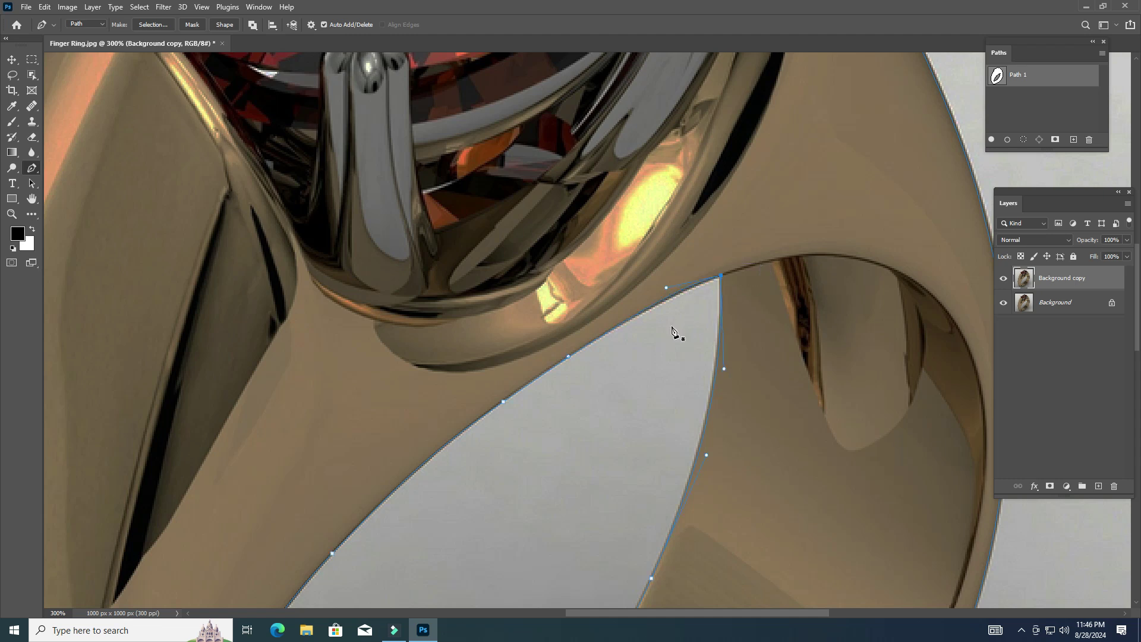
pyautogui.hotkey('ctrl', '-')
pyautogui.hotkey('ctrl', '-')
pyautogui.hotkey('ctrl', '-')
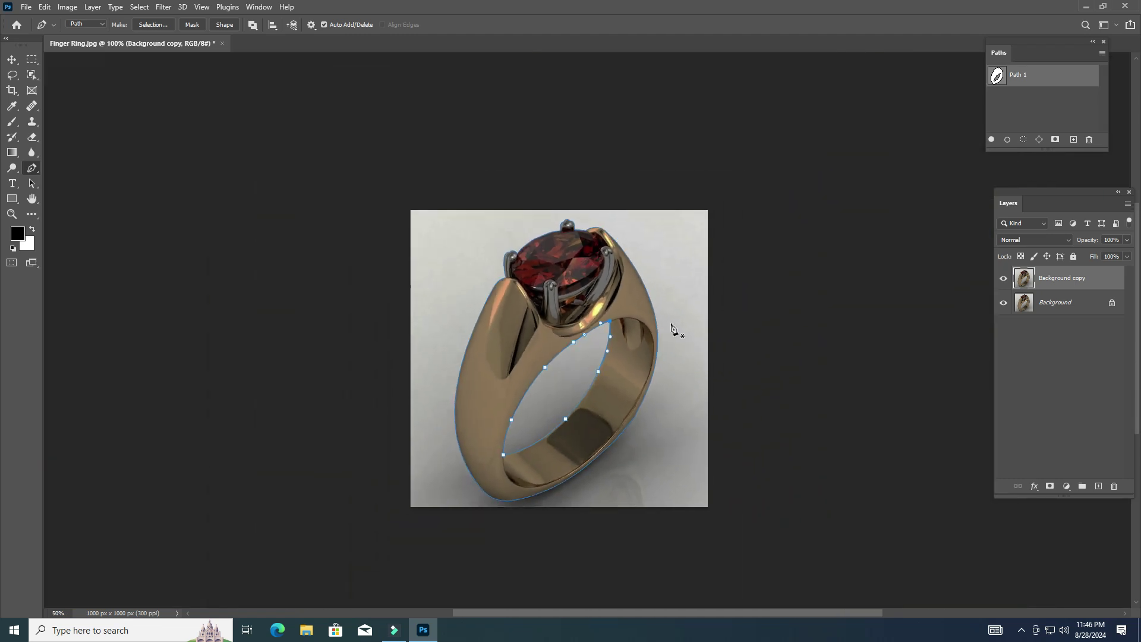
# Load Path 1 as a selection, copy the ring to Layer 1 and Layer 1 copy, then Save As.
pyautogui.click(998, 76)
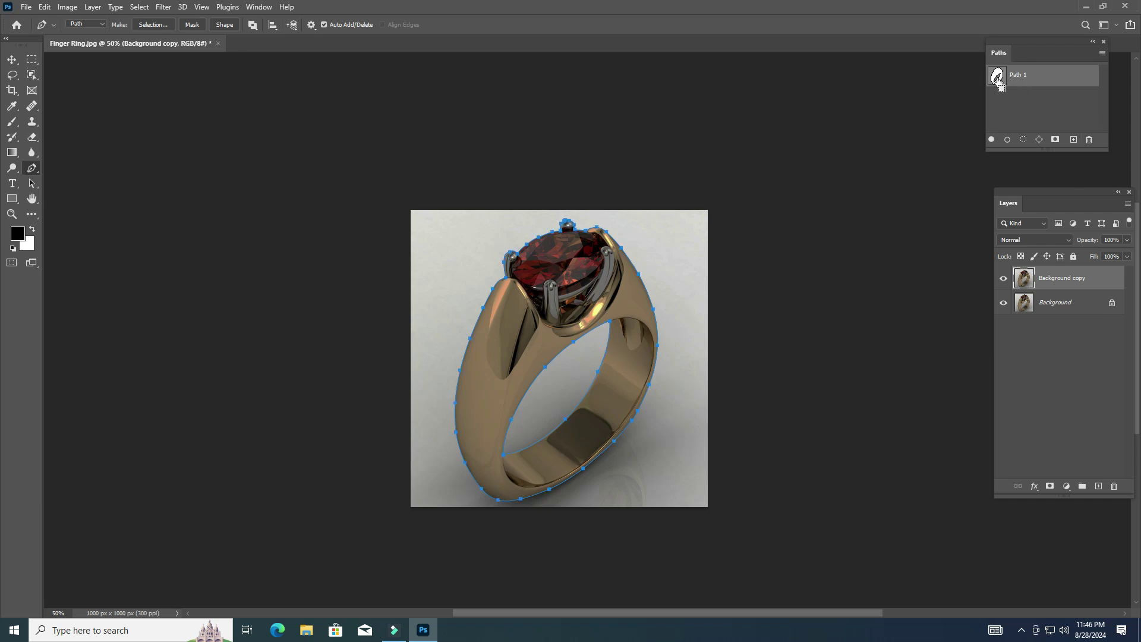
pyautogui.keyDown('ctrl'); pyautogui.click(997, 76); pyautogui.keyUp('ctrl')
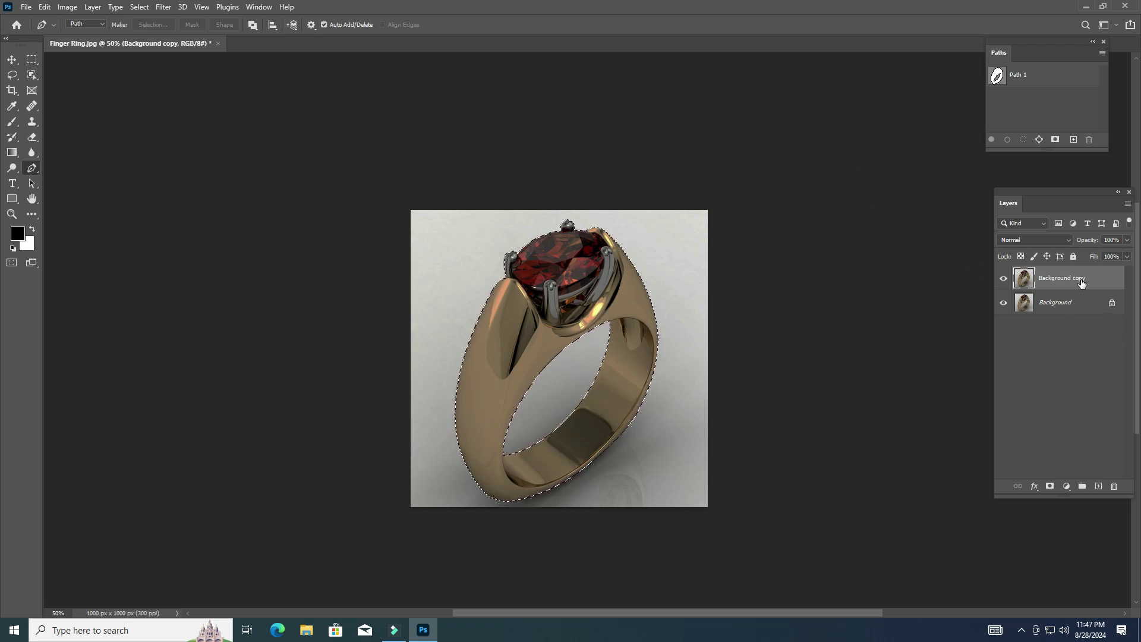
pyautogui.hotkey('ctrl', 'j')
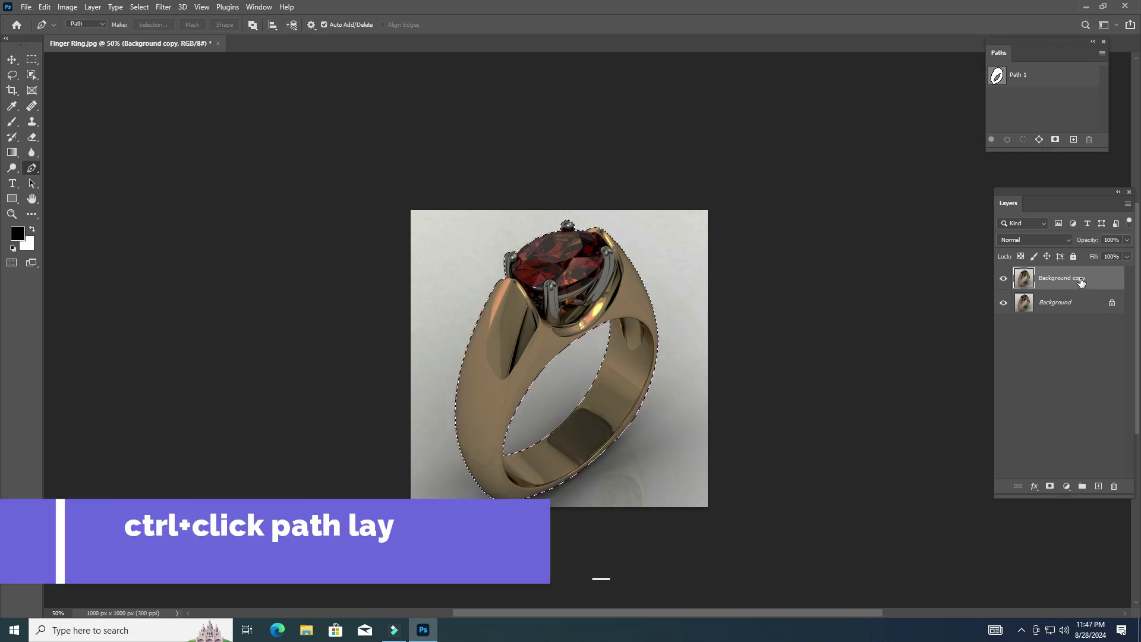
pyautogui.hotkey('ctrl', 'j')
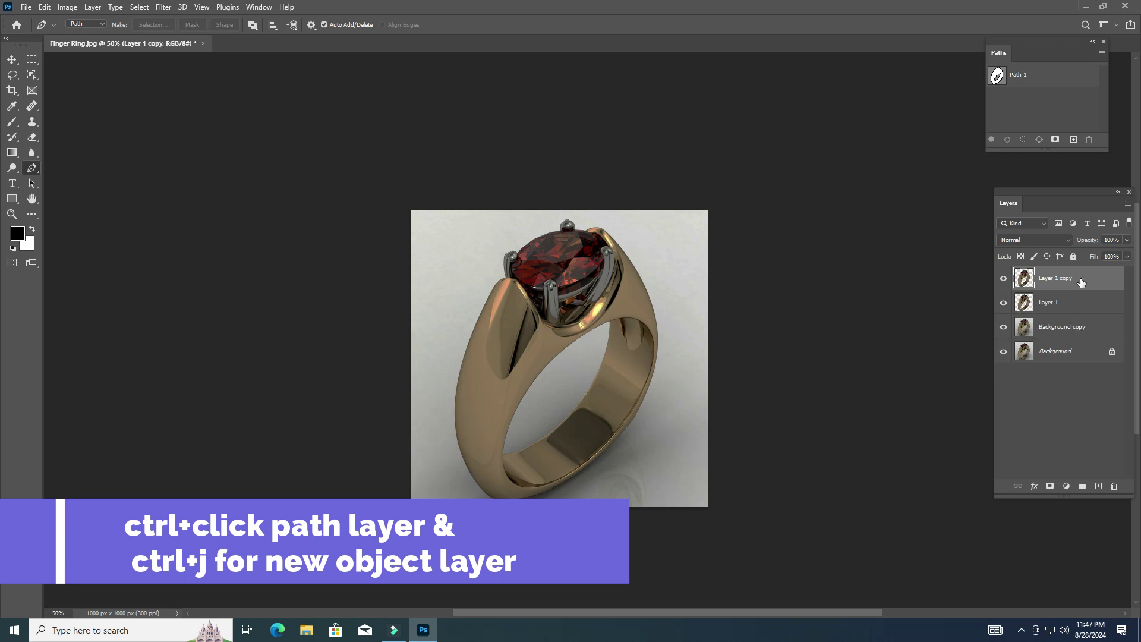
pyautogui.hotkey('ctrl', 's')
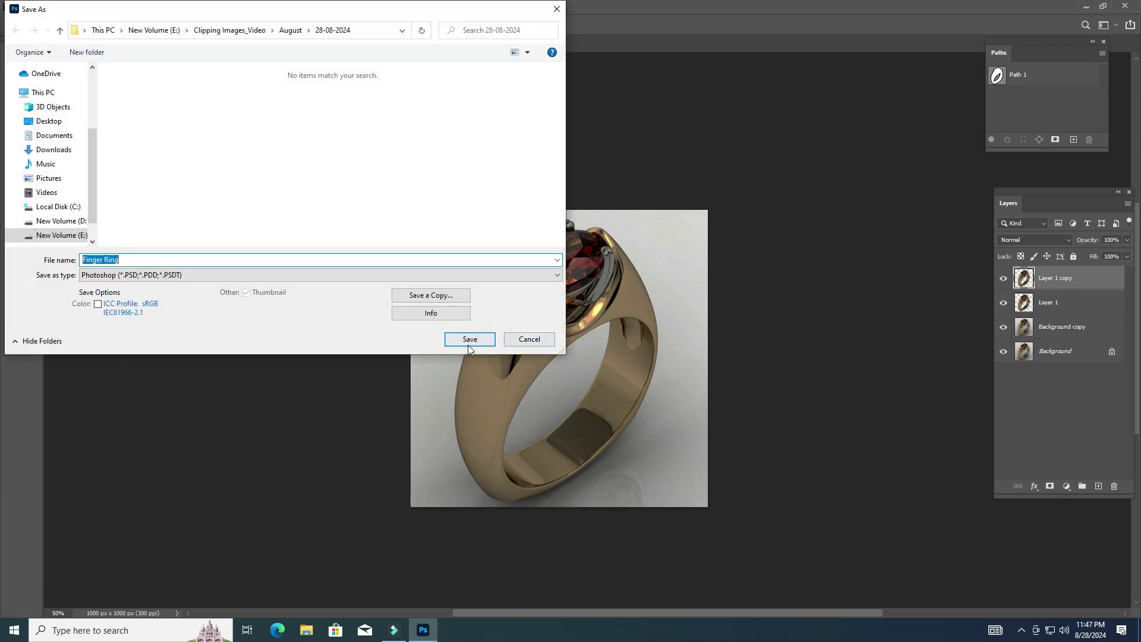
# Save the document as Finger Ring.psd, accepting the Photoshop Format Options.
pyautogui.click(470, 340)
pyautogui.click(709, 178)
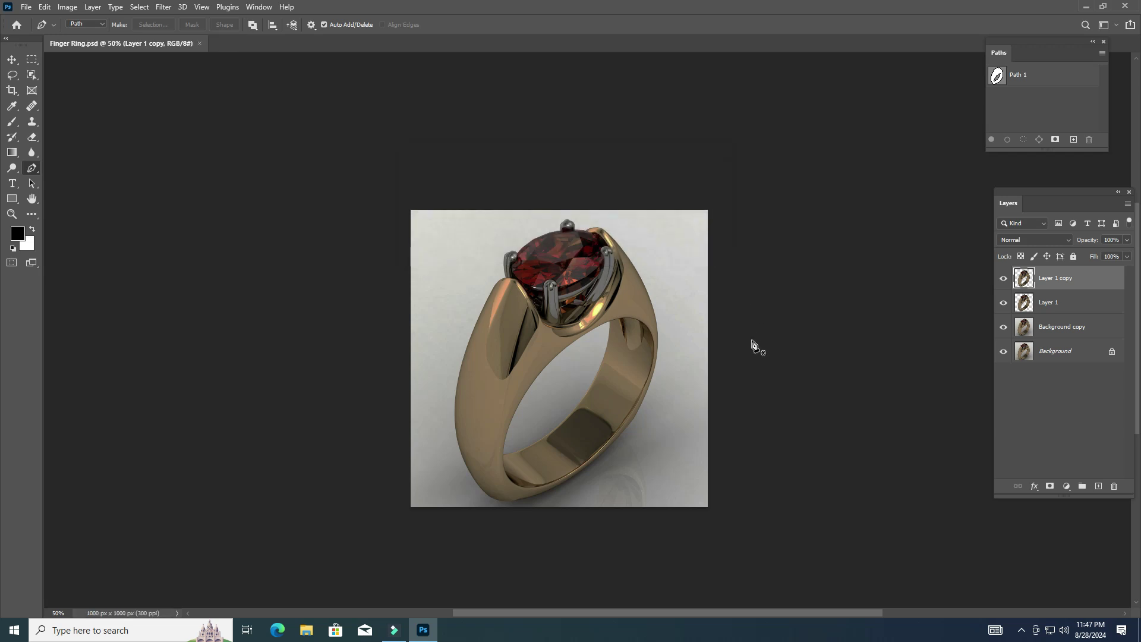
pyautogui.scroll(1, 658, 285)
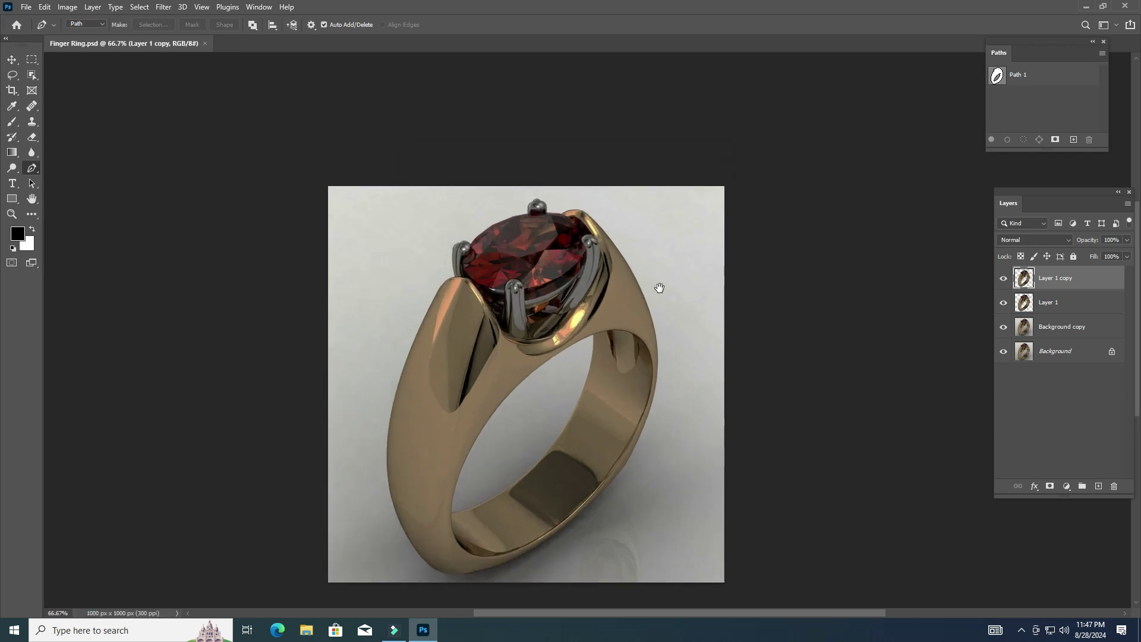
pyautogui.scroll(1, 544, 254)
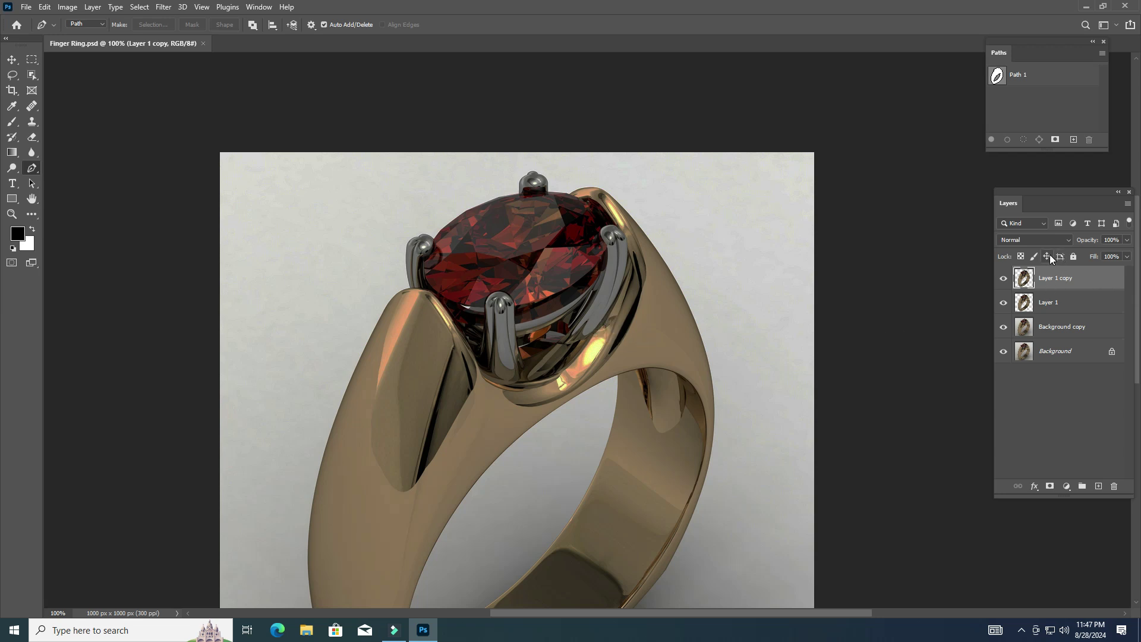
# Create a new Path 2 and paste the Path 1 ring outline into it.
pyautogui.click(1074, 140)
pyautogui.click(1041, 79)
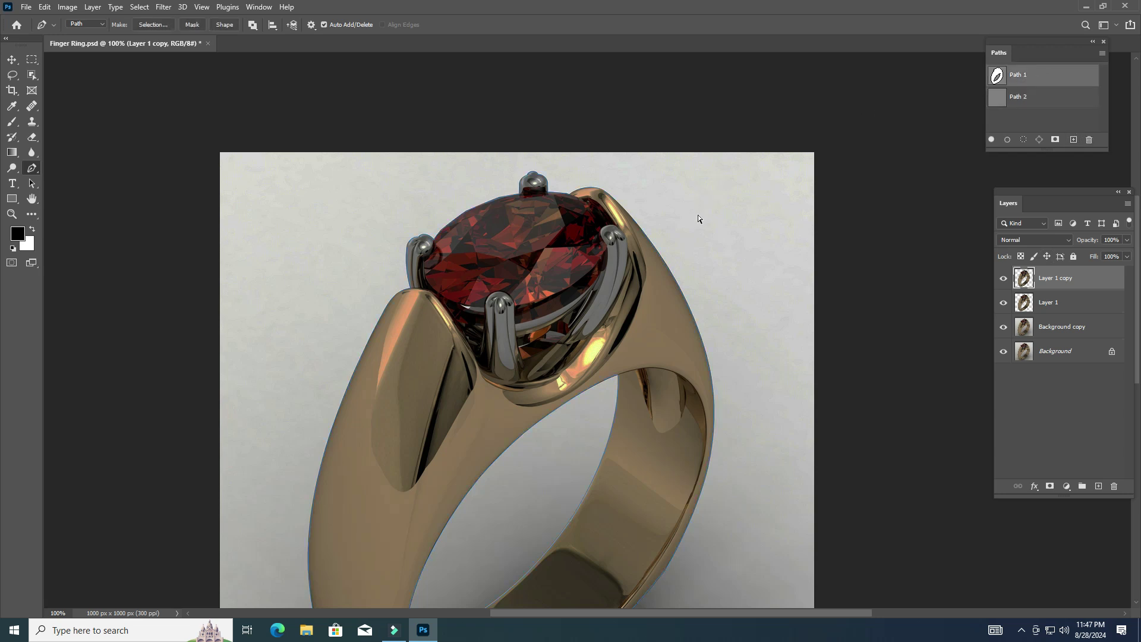
pyautogui.click(1032, 94)
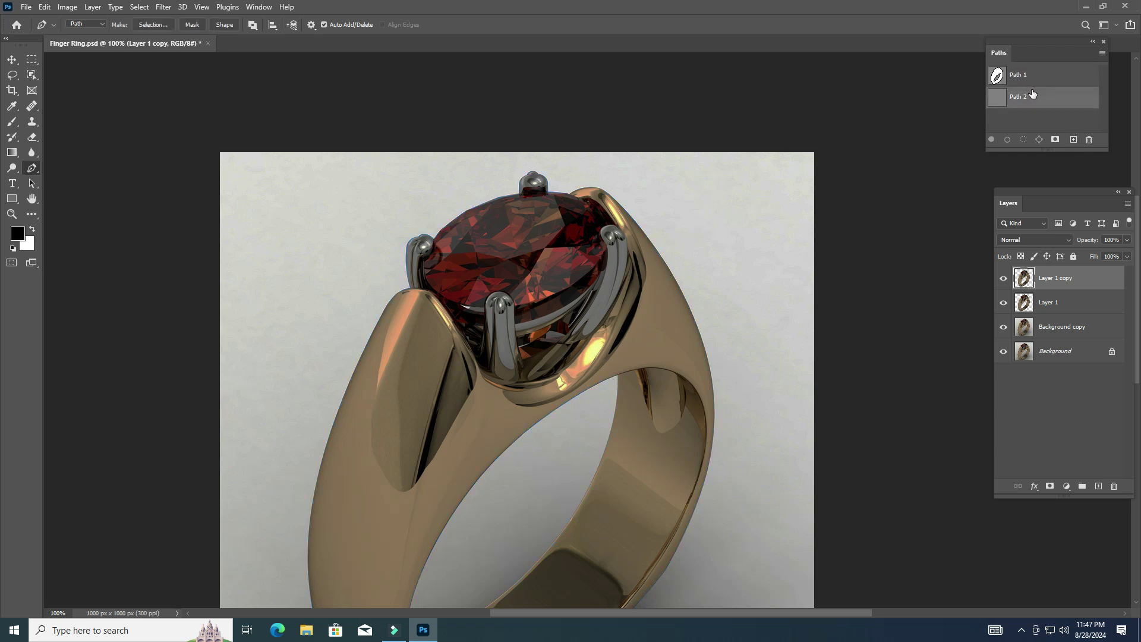
pyautogui.hotkey('ctrl', 'v')
# Zoom in on the gemstone and curve the path along its upper edge to an existing anchor.
pyautogui.keyDown('ctrl'); pyautogui.click(602, 217); pyautogui.keyUp('ctrl')
pyautogui.moveTo(551, 210); pyautogui.dragTo(664, 314)
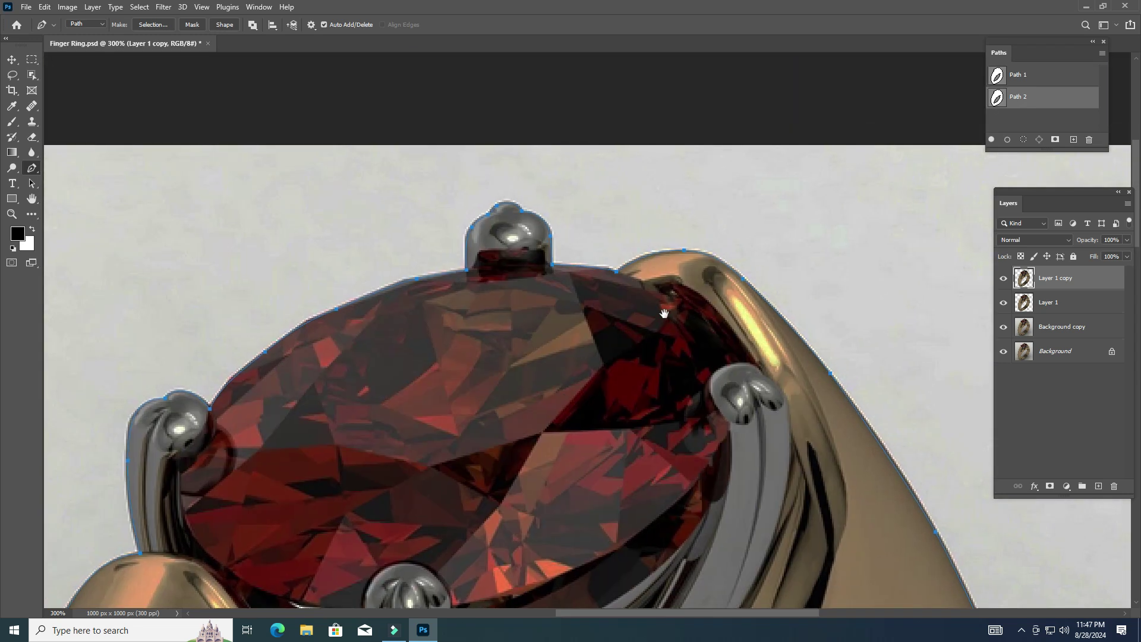
pyautogui.keyDown('ctrl'); pyautogui.click(606, 268); pyautogui.keyUp('ctrl')
pyautogui.keyDown('ctrl'); pyautogui.click(606, 268); pyautogui.keyUp('ctrl')
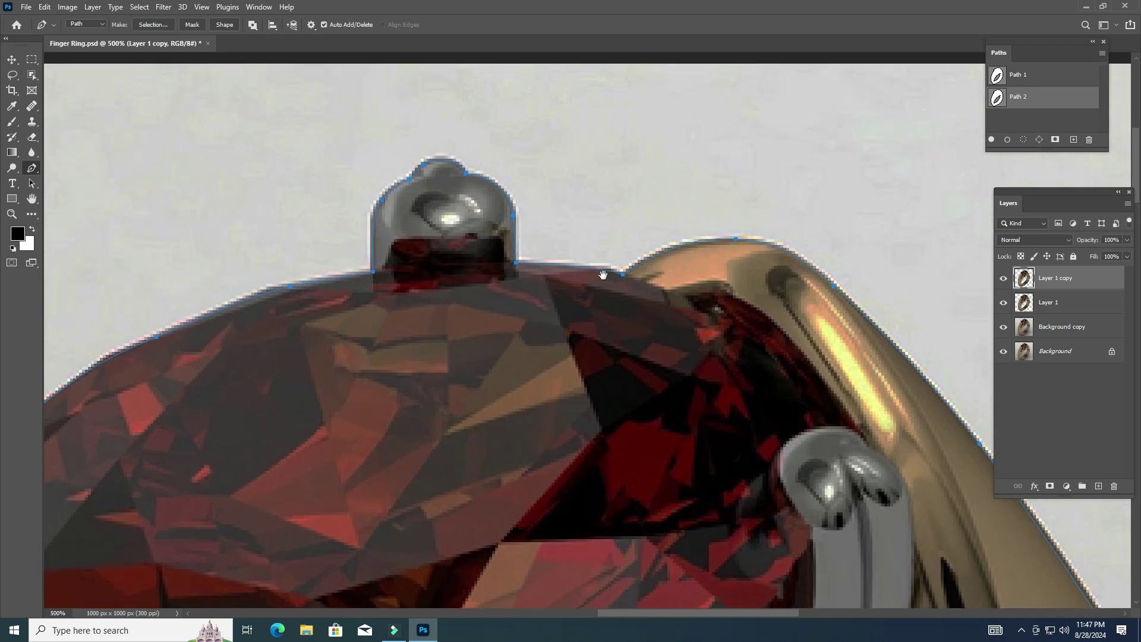
pyautogui.moveTo(364, 281); pyautogui.dragTo(361, 277)
pyautogui.moveTo(461, 304)
pyautogui.mouseDown()
pyautogui.moveTo(495, 257)
pyautogui.moveTo(490, 297)
pyautogui.mouseUp()
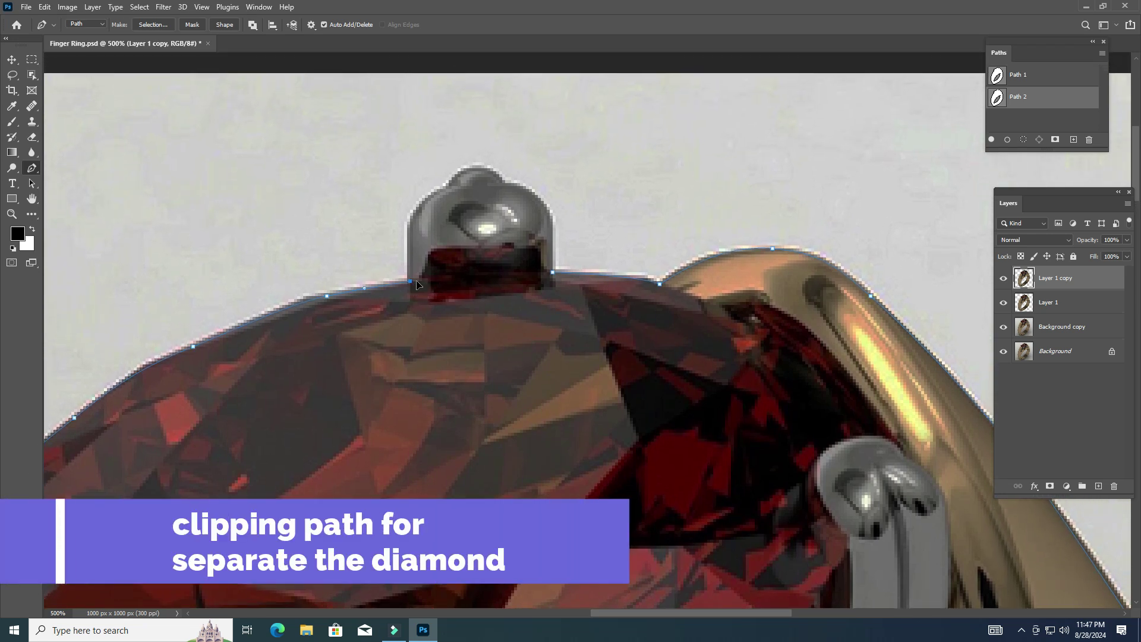
pyautogui.moveTo(423, 274)
pyautogui.mouseDown()
pyautogui.moveTo(426, 260)
pyautogui.moveTo(466, 250)
pyautogui.moveTo(540, 252)
pyautogui.mouseUp()
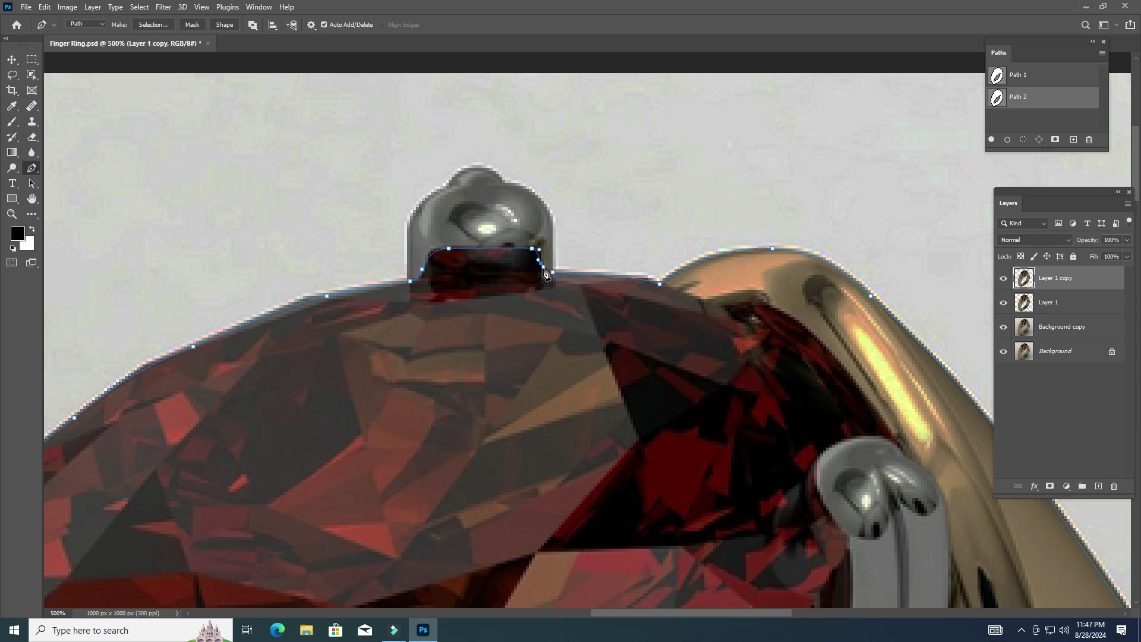
pyautogui.click(553, 273)
# Extend the gem outline along the rim to the right prong and around its head.
pyautogui.moveTo(701, 324)
pyautogui.mouseDown()
pyautogui.moveTo(600, 281)
pyautogui.moveTo(620, 244)
pyautogui.mouseUp()
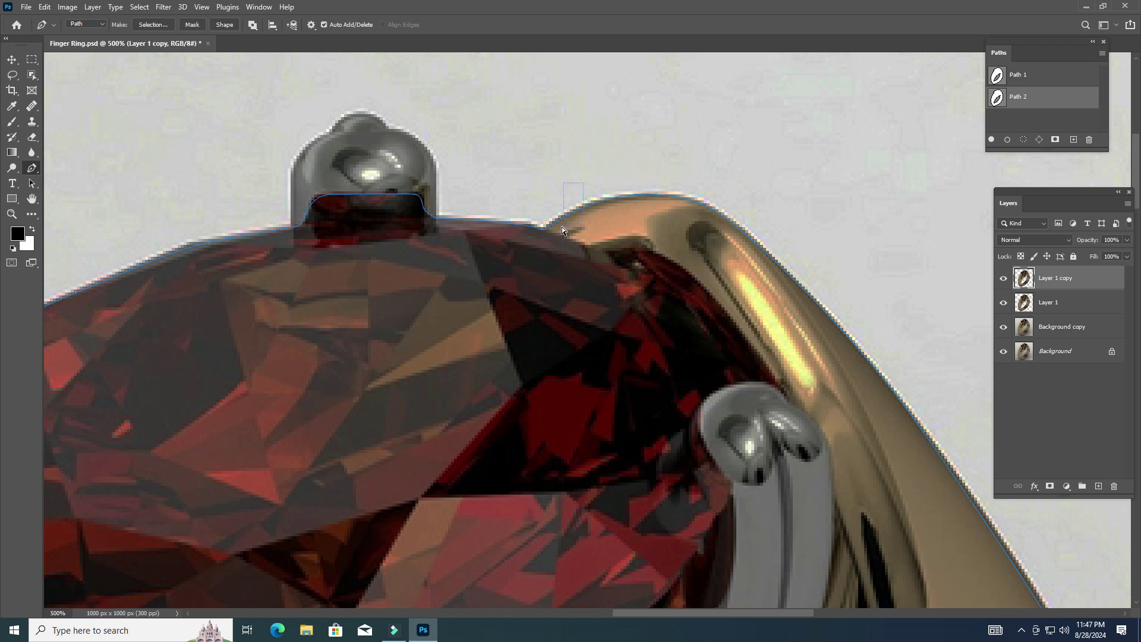
pyautogui.click(543, 230)
pyautogui.moveTo(611, 254); pyautogui.dragTo(620, 252)
pyautogui.moveTo(659, 254); pyautogui.dragTo(630, 178)
pyautogui.moveTo(705, 254); pyautogui.dragTo(745, 313)
pyautogui.click(740, 299)
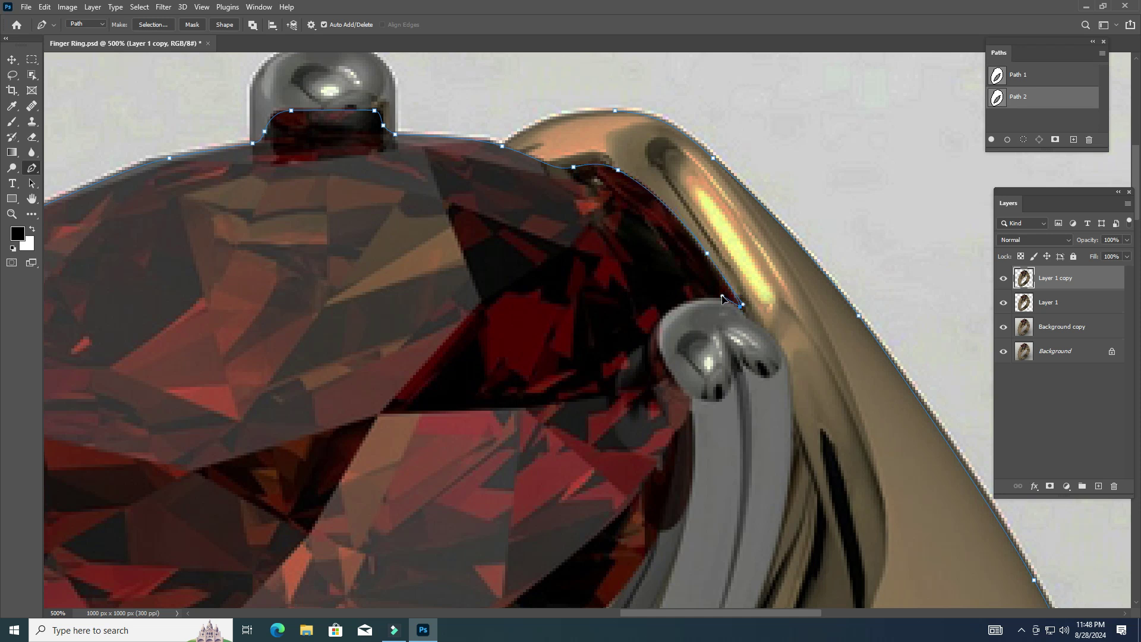
pyautogui.scroll(-2, 688, 331)
pyautogui.moveTo(684, 243); pyautogui.dragTo(664, 263)
pyautogui.moveTo(713, 326); pyautogui.dragTo(730, 332)
pyautogui.click(719, 381)
# Bring the lower prongs into view and add a curved anchor beside the right prong.
pyautogui.scroll(-5, 720, 381)
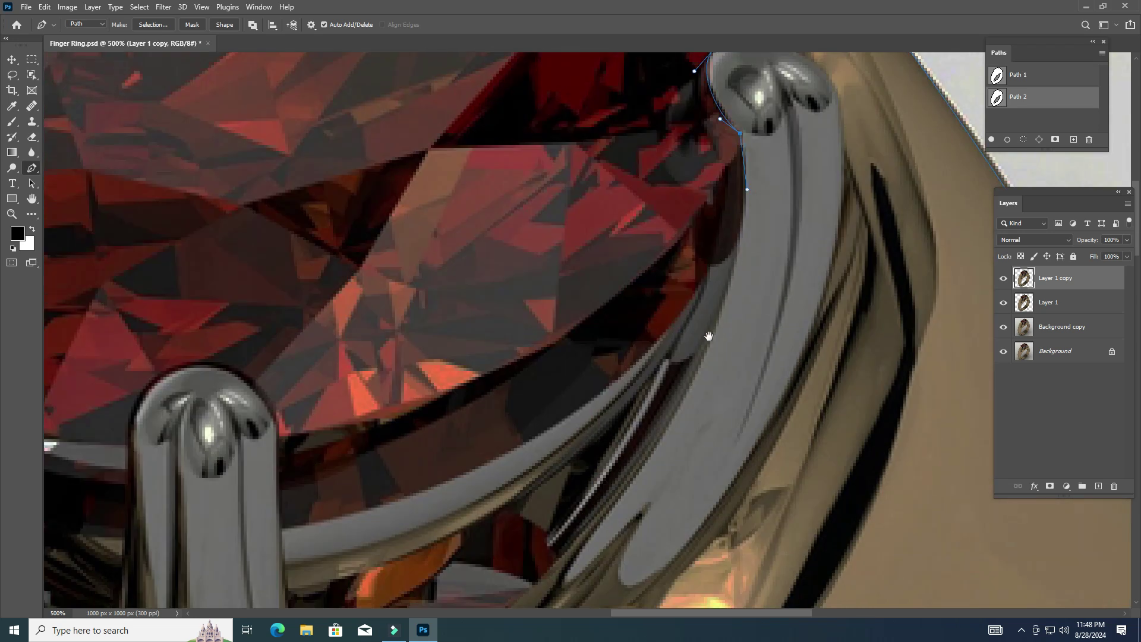
pyautogui.moveTo(708, 337); pyautogui.dragTo(720, 317)
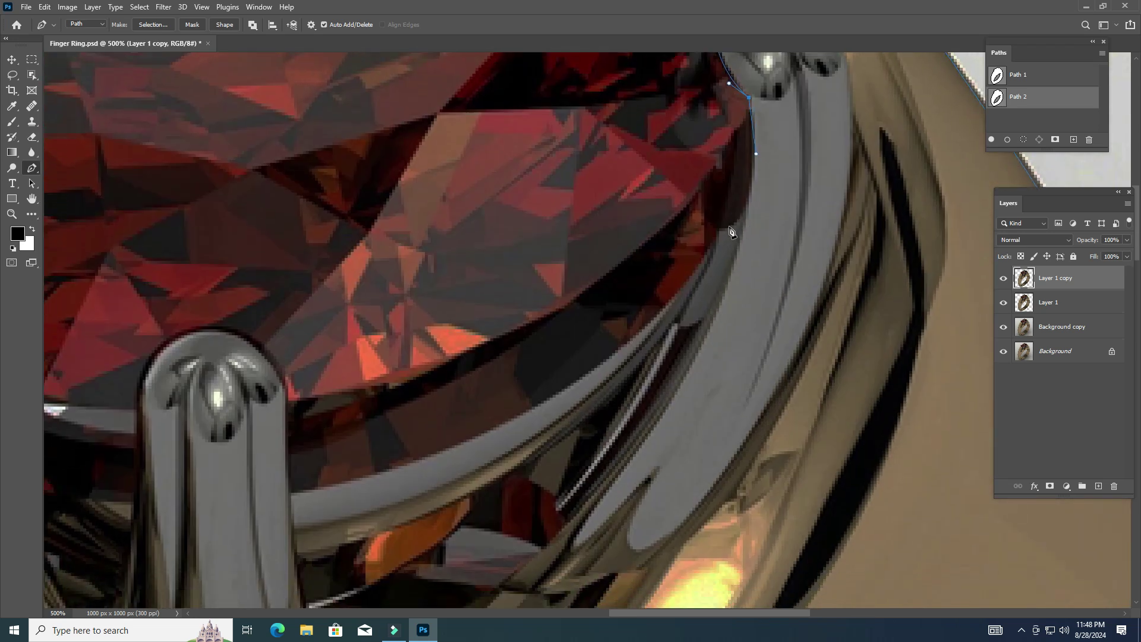
pyautogui.moveTo(656, 348); pyautogui.dragTo(828, 211)
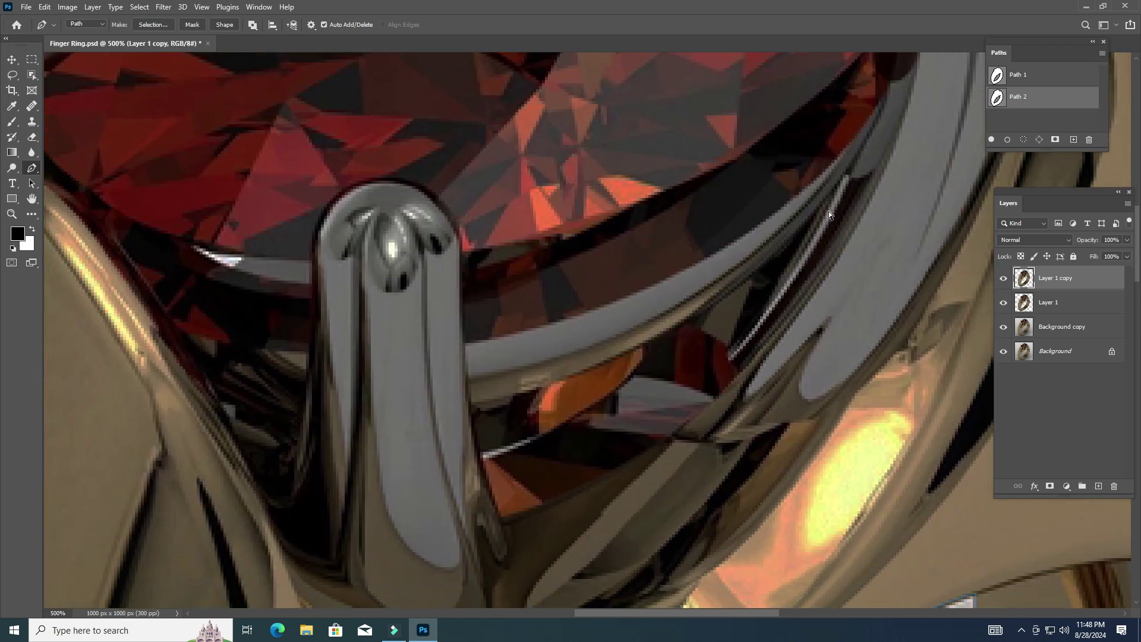
pyautogui.hotkey('ctrl', '-')
pyautogui.hotkey('ctrl', '-')
pyautogui.moveTo(684, 348); pyautogui.dragTo(702, 447)
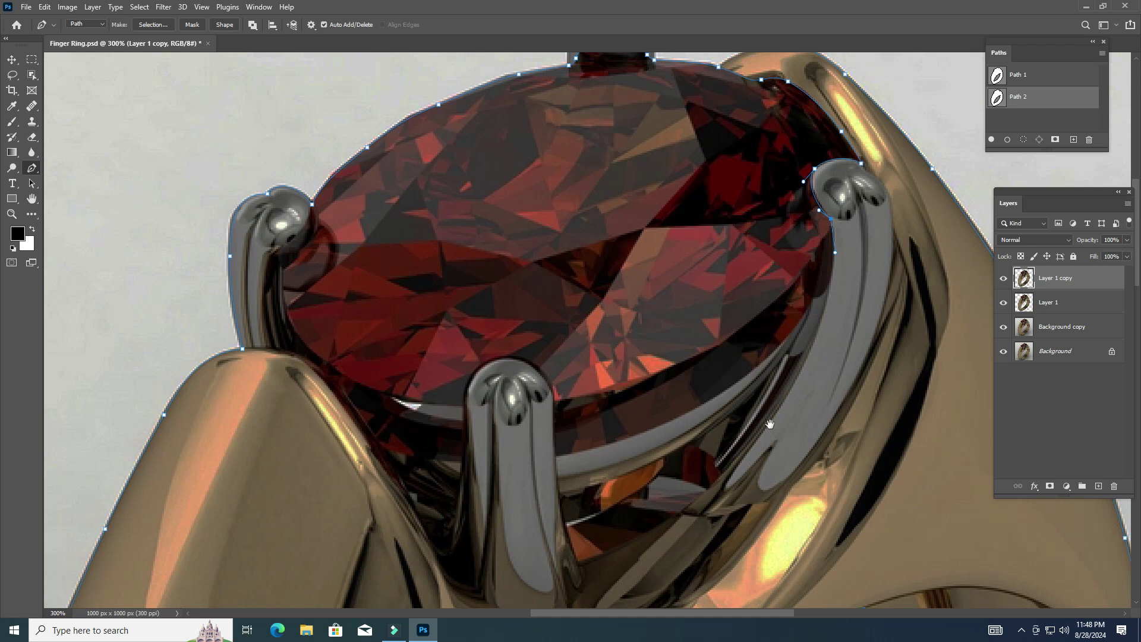
pyautogui.moveTo(766, 396); pyautogui.dragTo(830, 403)
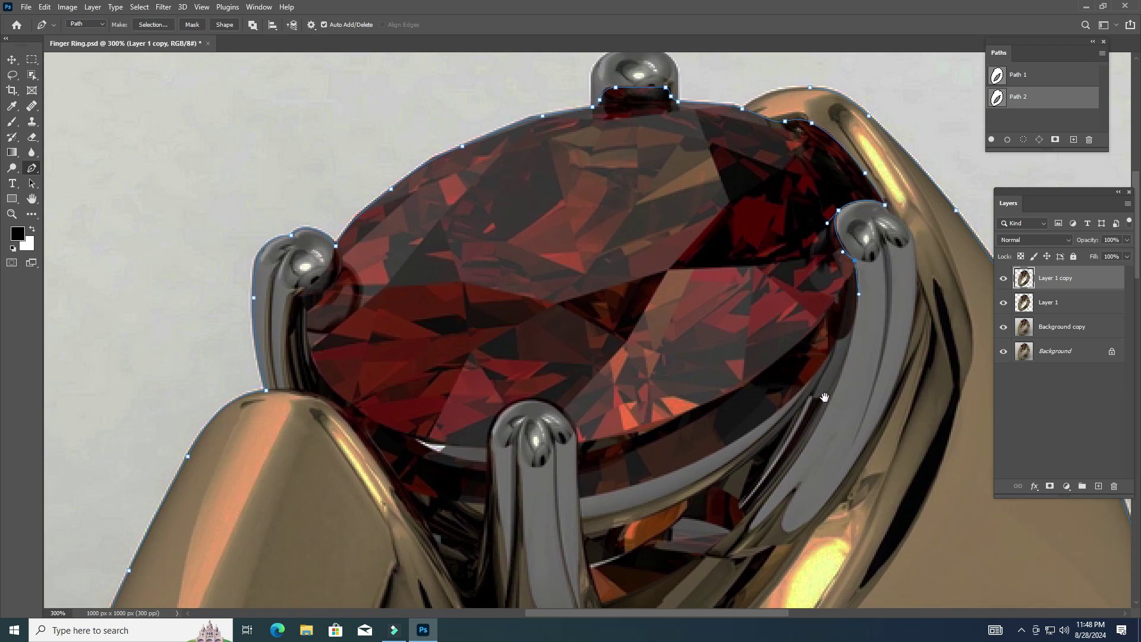
pyautogui.scroll(1, 831, 369)
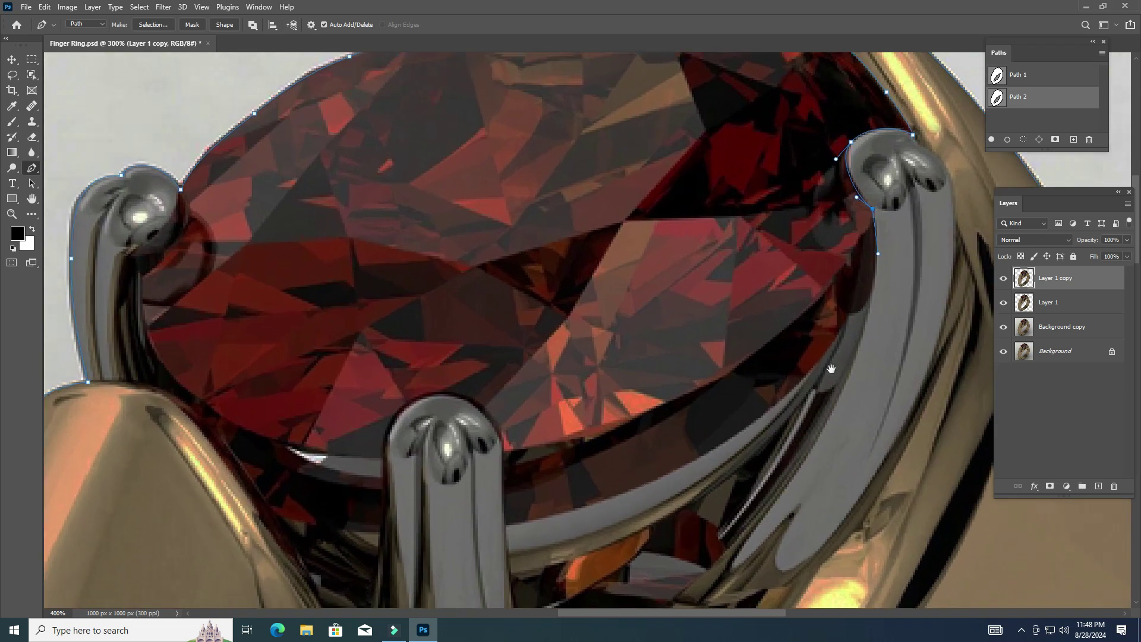
pyautogui.moveTo(831, 369); pyautogui.dragTo(858, 432)
pyautogui.moveTo(888, 374); pyautogui.dragTo(869, 388)
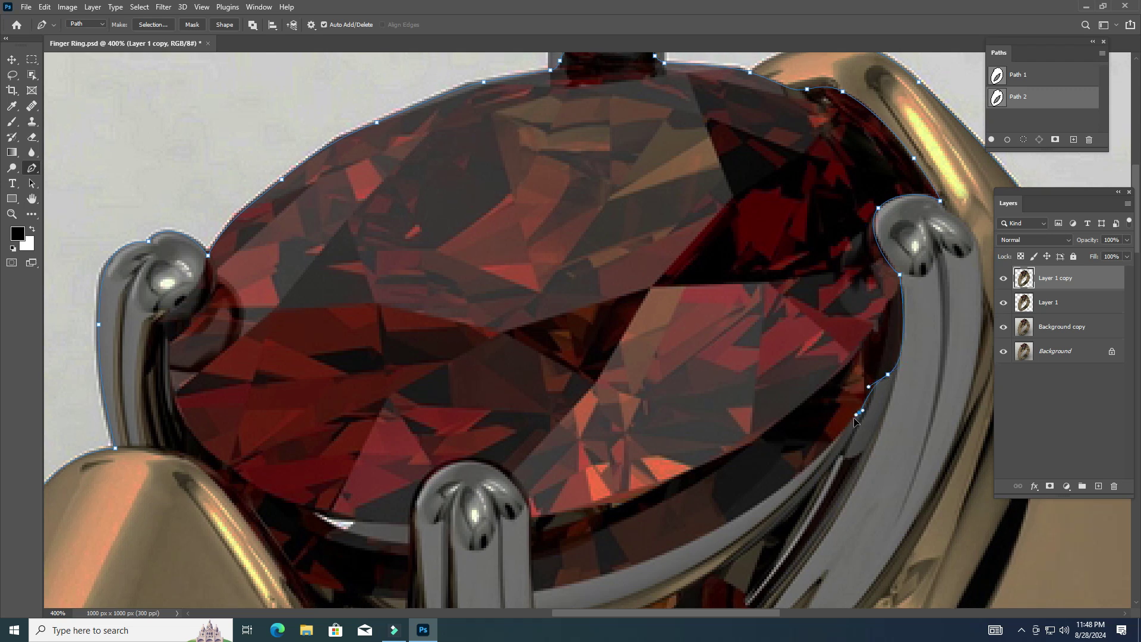
# Trace the stone's lower rim, over the front prong's top, and along its lower-left edge.
pyautogui.moveTo(797, 500); pyautogui.dragTo(910, 391)
pyautogui.click(848, 407)
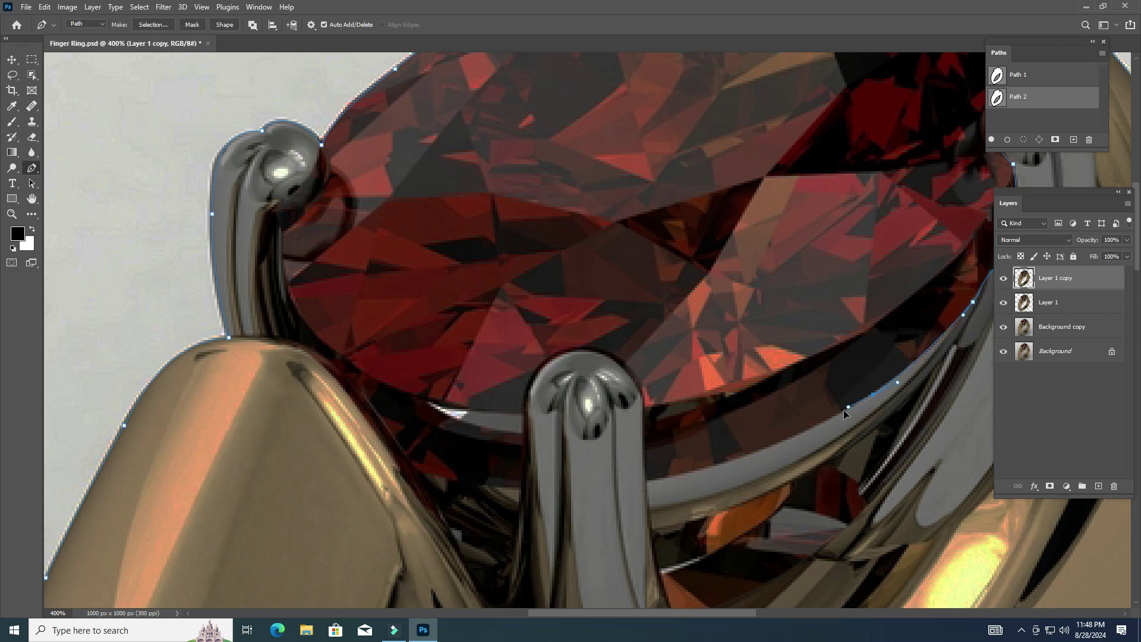
pyautogui.moveTo(648, 478); pyautogui.dragTo(596, 478)
pyautogui.keyDown('alt'); pyautogui.click(647, 478); pyautogui.keyUp('alt')
pyautogui.moveTo(642, 377); pyautogui.dragTo(659, 432)
pyautogui.click(658, 458)
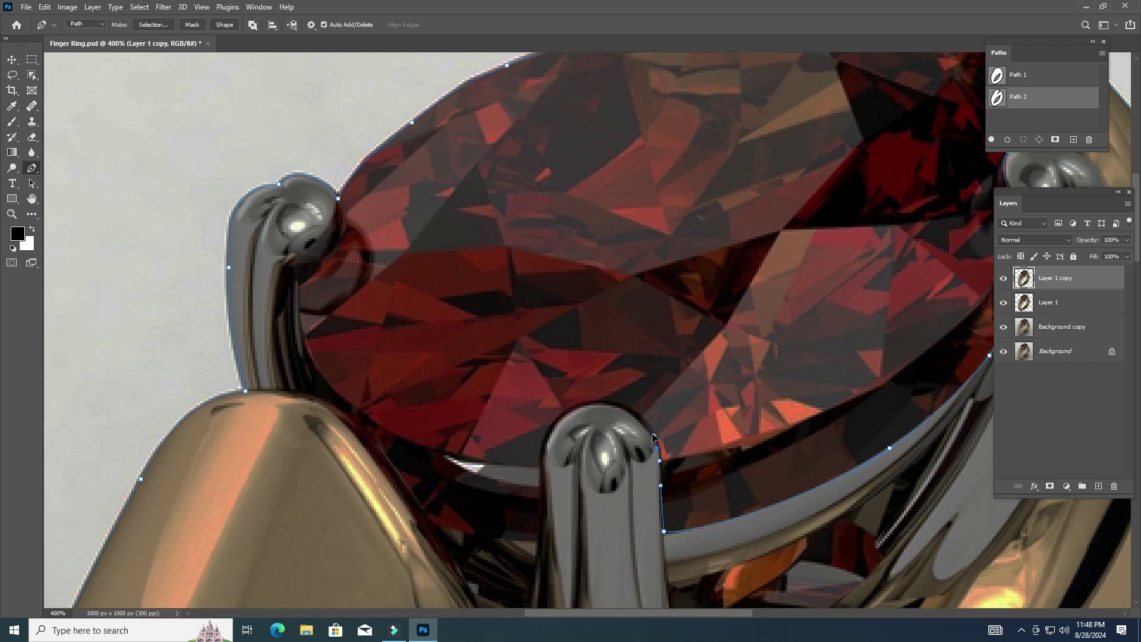
pyautogui.click(652, 434)
pyautogui.moveTo(592, 405); pyautogui.dragTo(552, 414)
pyautogui.moveTo(557, 458)
pyautogui.mouseDown()
pyautogui.moveTo(691, 406)
pyautogui.moveTo(637, 403)
pyautogui.mouseUp()
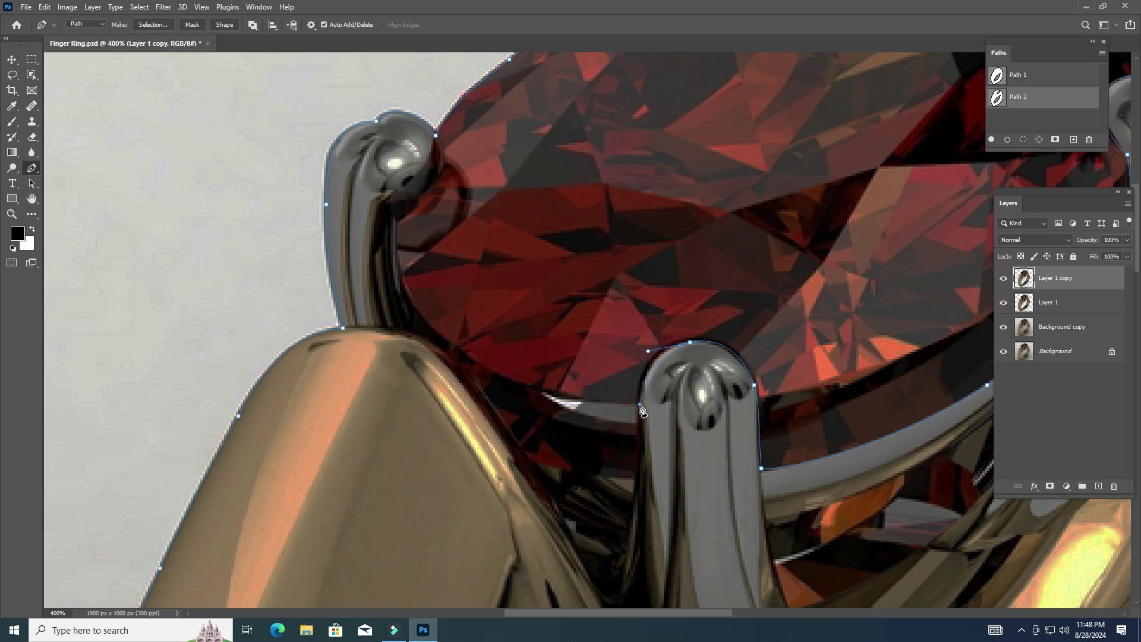
pyautogui.click(599, 403)
pyautogui.moveTo(543, 390); pyautogui.dragTo(524, 379)
pyautogui.moveTo(643, 425)
pyautogui.mouseDown()
pyautogui.moveTo(683, 428)
pyautogui.moveTo(639, 470)
pyautogui.moveTo(639, 298)
pyautogui.mouseUp()
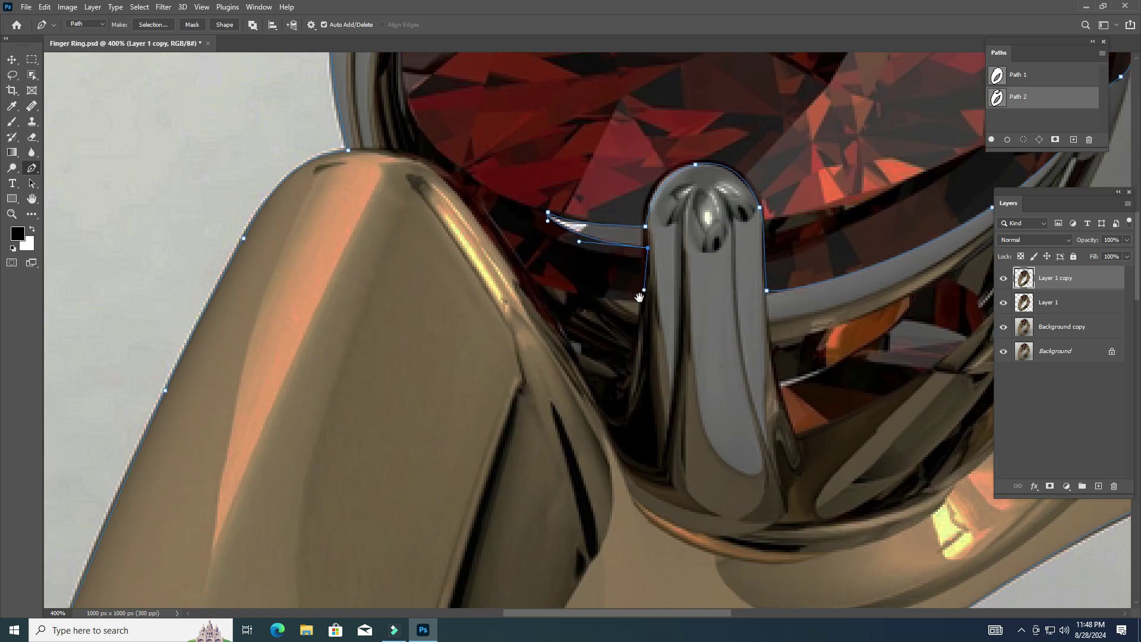
# Extend Path 2 down the front prong's left side and up along the band's edge.
pyautogui.scroll(-3, 639, 298)
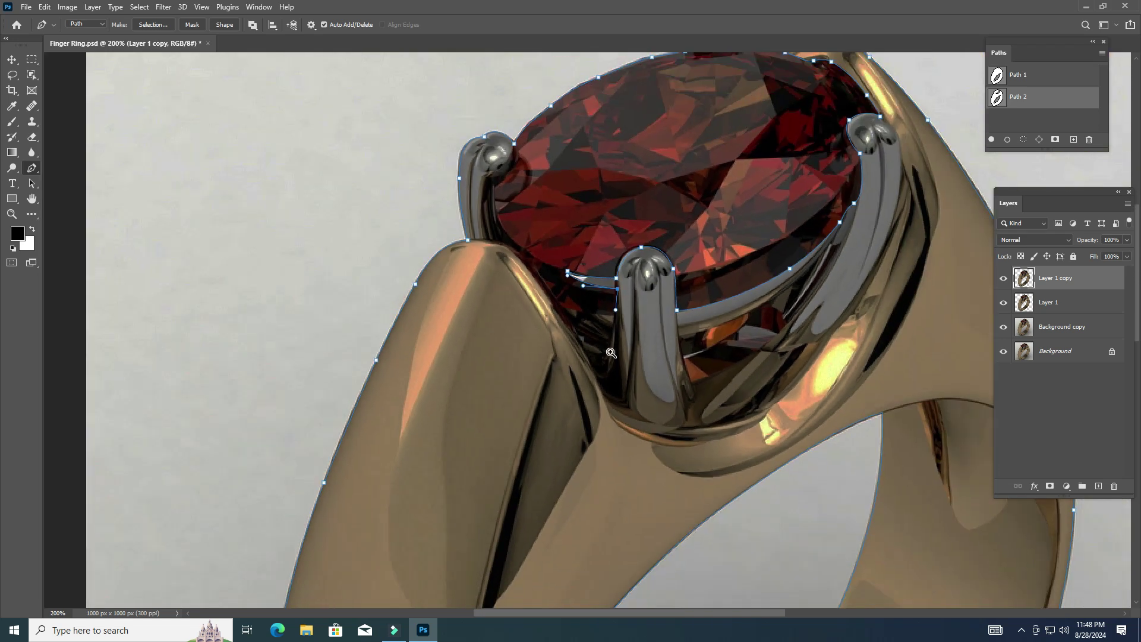
pyautogui.scroll(2, 610, 353)
pyautogui.scroll(1, 610, 352)
pyautogui.moveTo(610, 352); pyautogui.dragTo(636, 455)
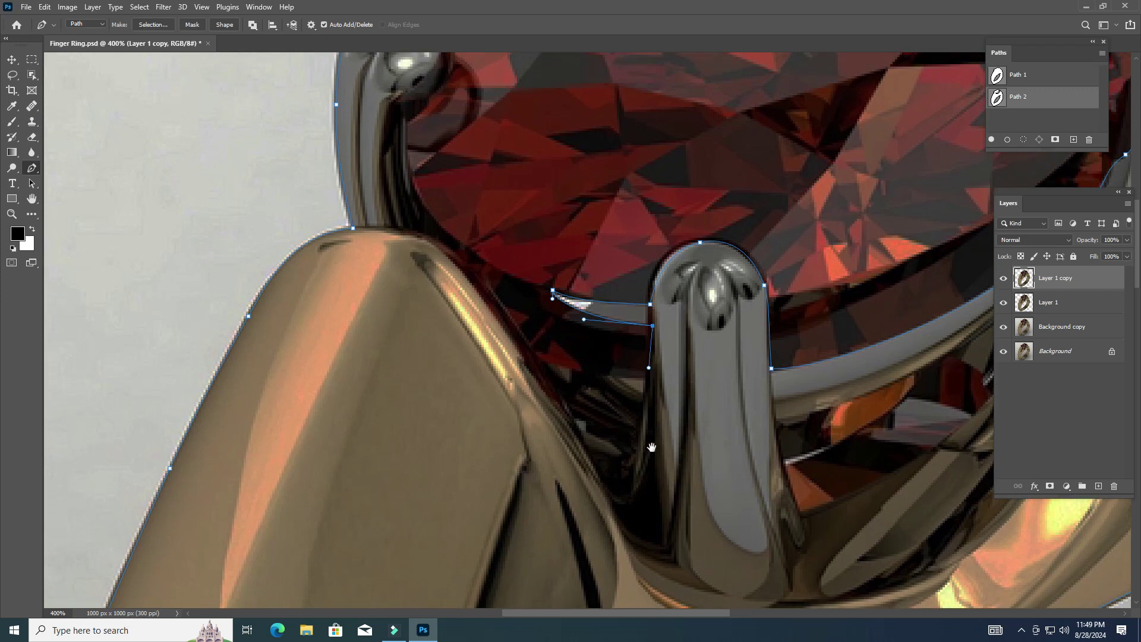
pyautogui.click(629, 495)
pyautogui.moveTo(620, 497); pyautogui.dragTo(610, 489)
pyautogui.click(575, 433)
pyautogui.click(538, 366)
pyautogui.click(499, 299)
# Curve the path around the left prong's base and head, closing at the stone's upper edge.
pyautogui.moveTo(495, 326)
pyautogui.mouseDown()
pyautogui.moveTo(535, 383)
pyautogui.moveTo(527, 427)
pyautogui.mouseUp()
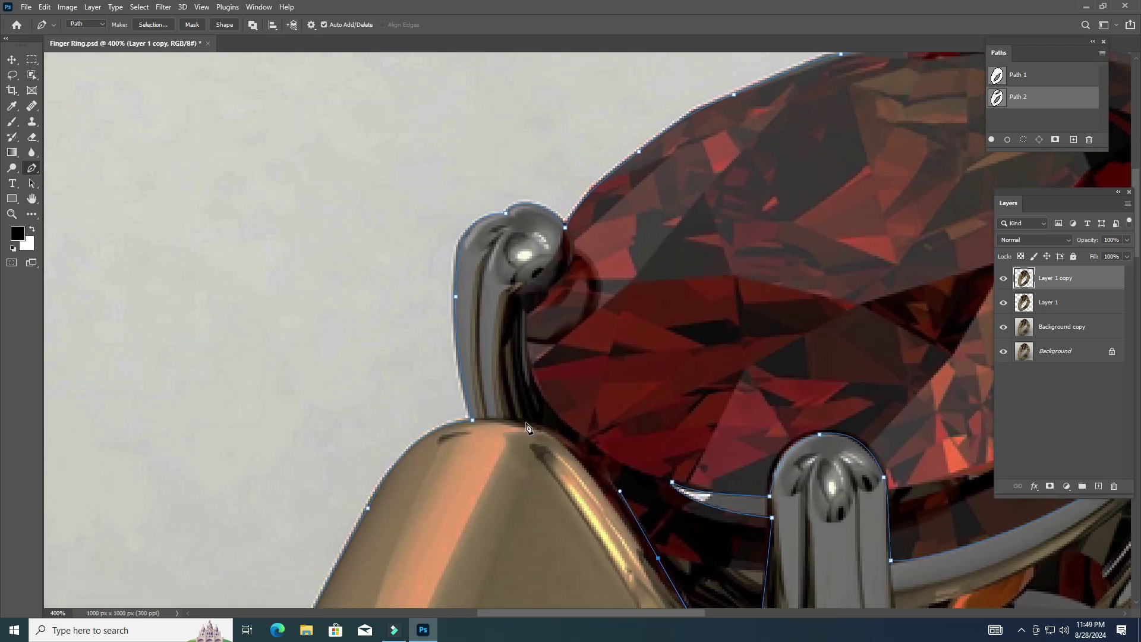
pyautogui.moveTo(513, 420); pyautogui.dragTo(446, 411)
pyautogui.keyDown('alt'); pyautogui.click(513, 420); pyautogui.keyUp('alt')
pyautogui.click(499, 361)
pyautogui.moveTo(510, 294); pyautogui.dragTo(537, 300)
pyautogui.moveTo(564, 227); pyautogui.dragTo(564, 179)
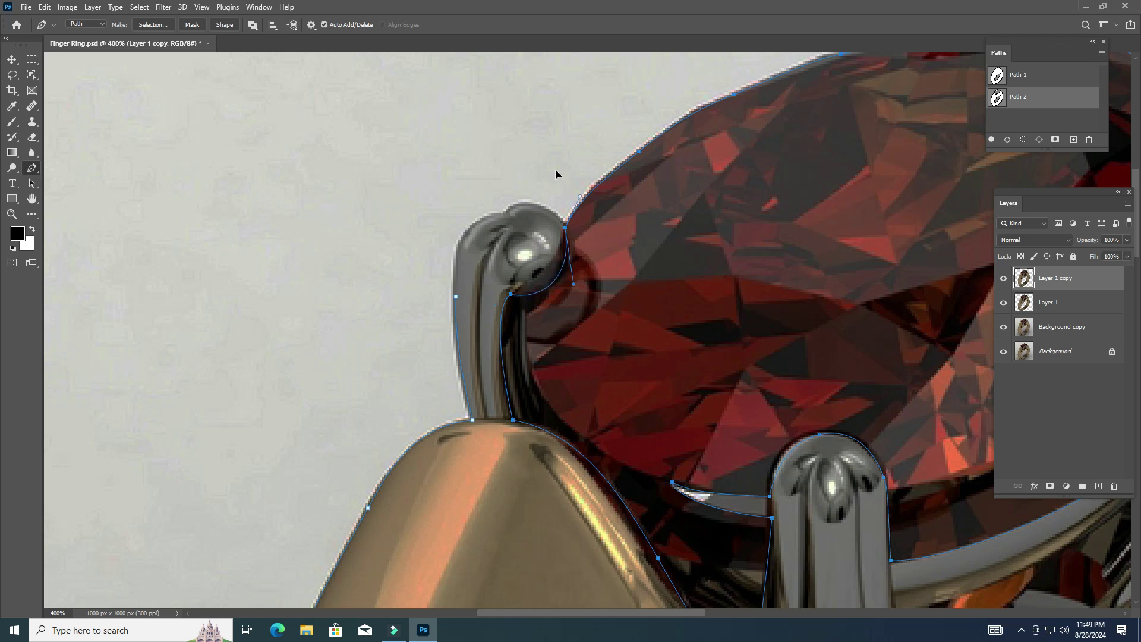
# Undo the misplaced segment and redraw the stone's lower-left edge back to the start point.
pyautogui.moveTo(579, 368)
pyautogui.mouseDown()
pyautogui.moveTo(500, 224)
pyautogui.moveTo(389, 214)
pyautogui.mouseUp()
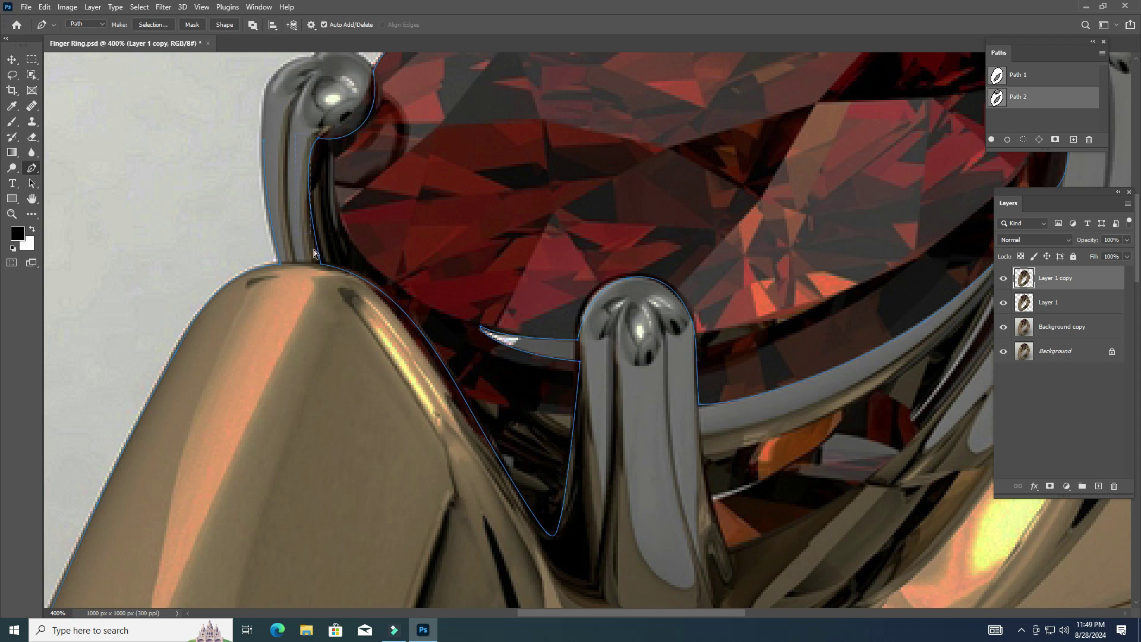
pyautogui.hotkey('ctrl', 'z')
pyautogui.hotkey('ctrl', 'z')
pyautogui.hotkey('ctrl', 'z')
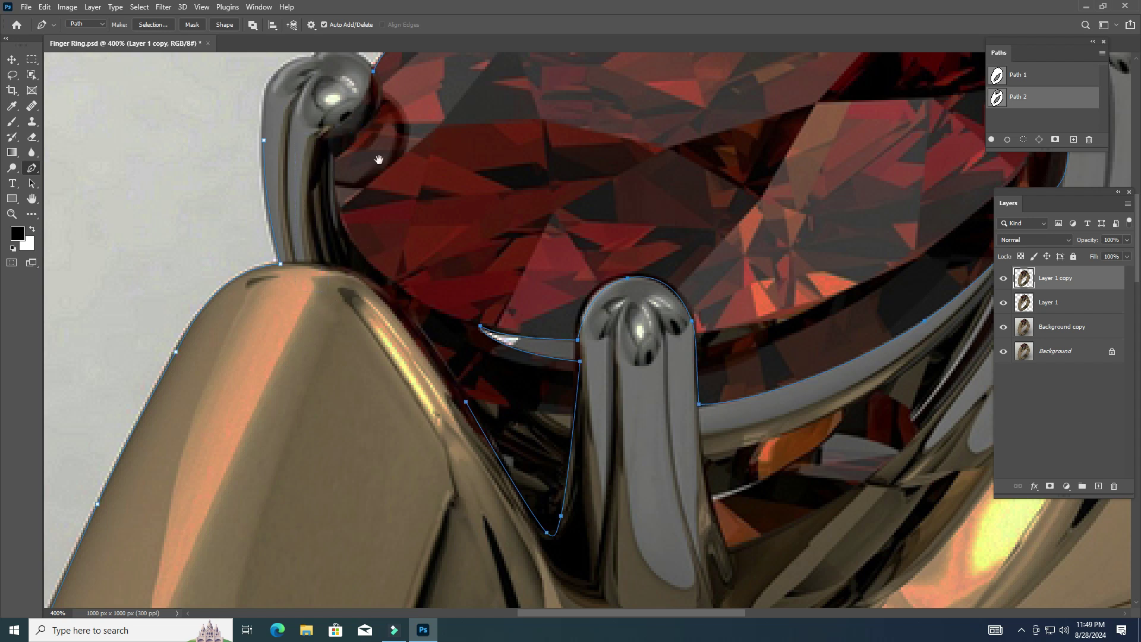
pyautogui.moveTo(381, 167); pyautogui.dragTo(415, 218)
pyautogui.click(462, 387)
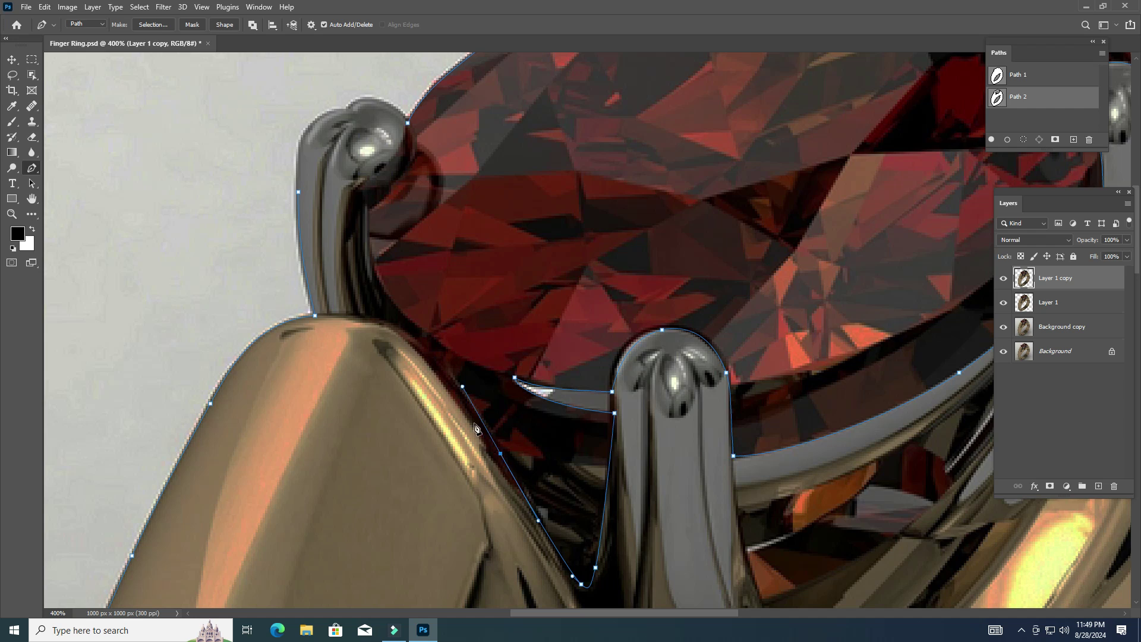
pyautogui.moveTo(410, 335)
pyautogui.mouseDown()
pyautogui.moveTo(387, 324)
pyautogui.moveTo(355, 246)
pyautogui.mouseUp()
pyautogui.moveTo(360, 191); pyautogui.dragTo(390, 190)
pyautogui.moveTo(408, 122); pyautogui.dragTo(399, 98)
# Delete the stray bottom point and reroute the path around the prong's base, removing extra points.
pyautogui.moveTo(693, 501)
pyautogui.mouseDown()
pyautogui.moveTo(612, 424)
pyautogui.moveTo(482, 392)
pyautogui.moveTo(502, 455)
pyautogui.mouseUp()
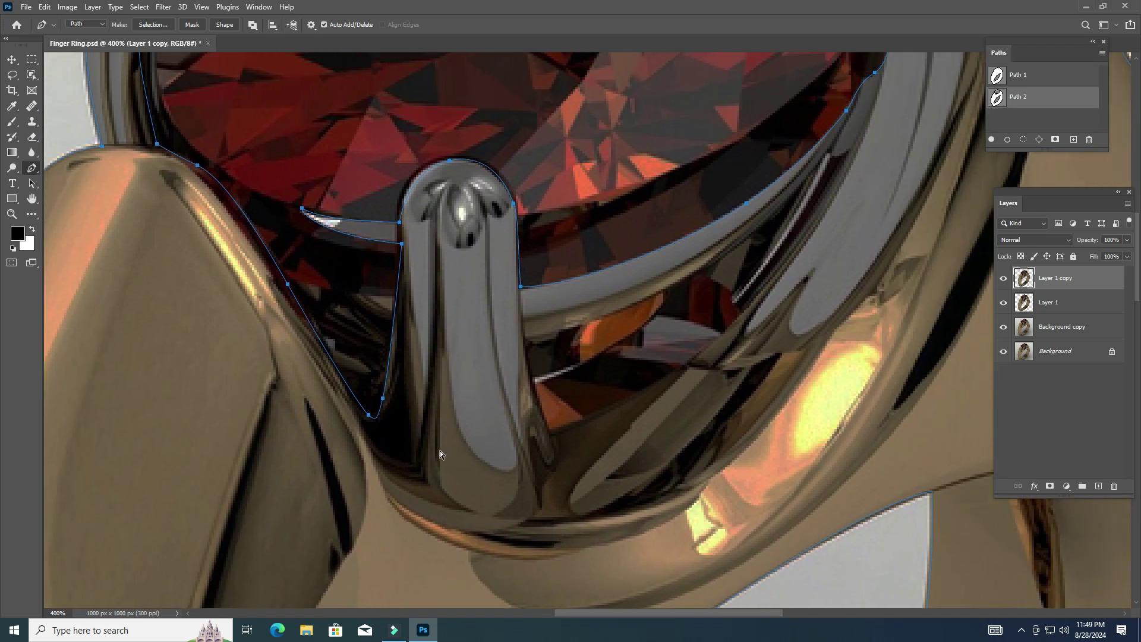
pyautogui.moveTo(339, 380); pyautogui.dragTo(340, 380)
pyautogui.press('Delete')
pyautogui.click(401, 244)
pyautogui.moveTo(411, 426); pyautogui.dragTo(410, 450)
pyautogui.click(416, 470)
pyautogui.click(373, 446)
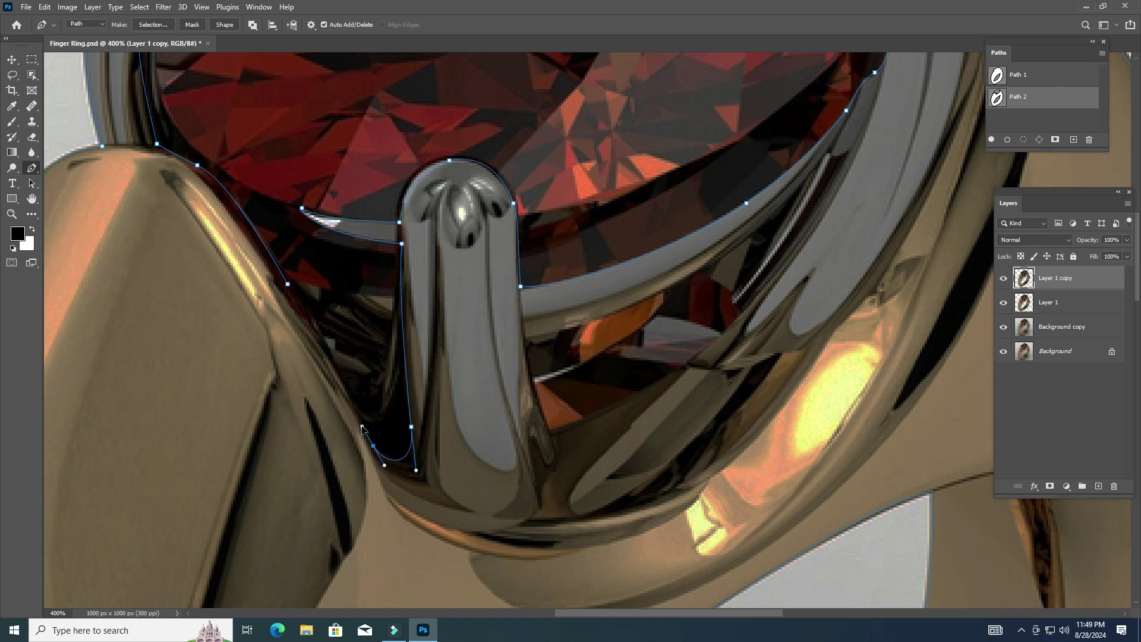
pyautogui.click(288, 284)
pyautogui.click(313, 317)
pyautogui.click(249, 216)
pyautogui.click(313, 317)
pyautogui.click(250, 218)
pyautogui.moveTo(373, 446); pyautogui.dragTo(386, 449)
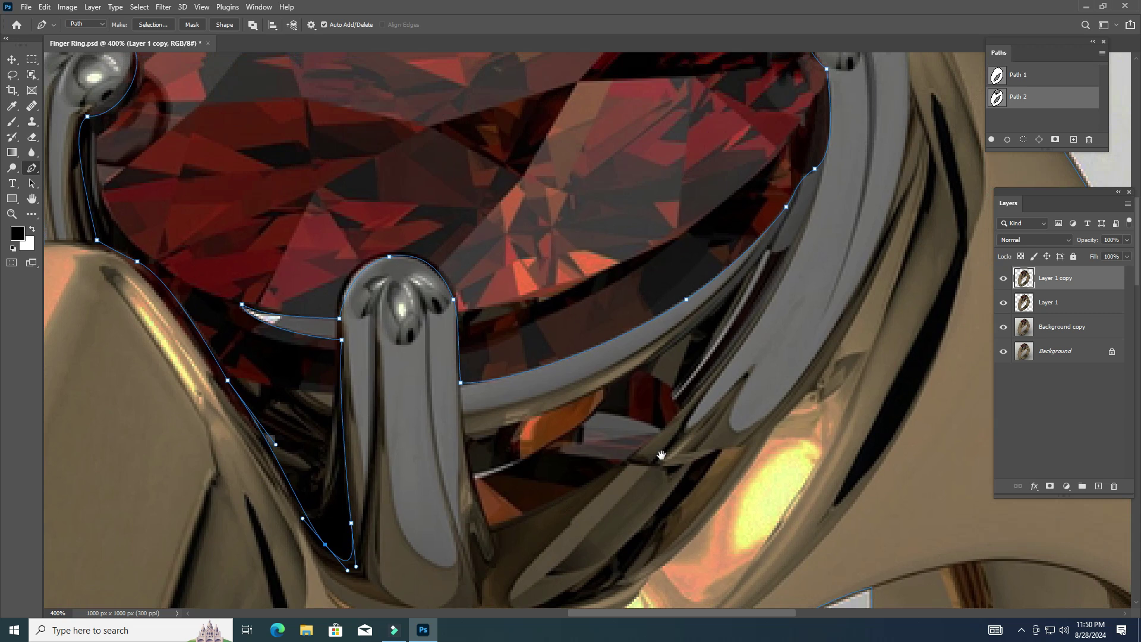
# Add points along the stone's right side and right prong, close the path, and zoom out.
pyautogui.moveTo(614, 407); pyautogui.dragTo(757, 384)
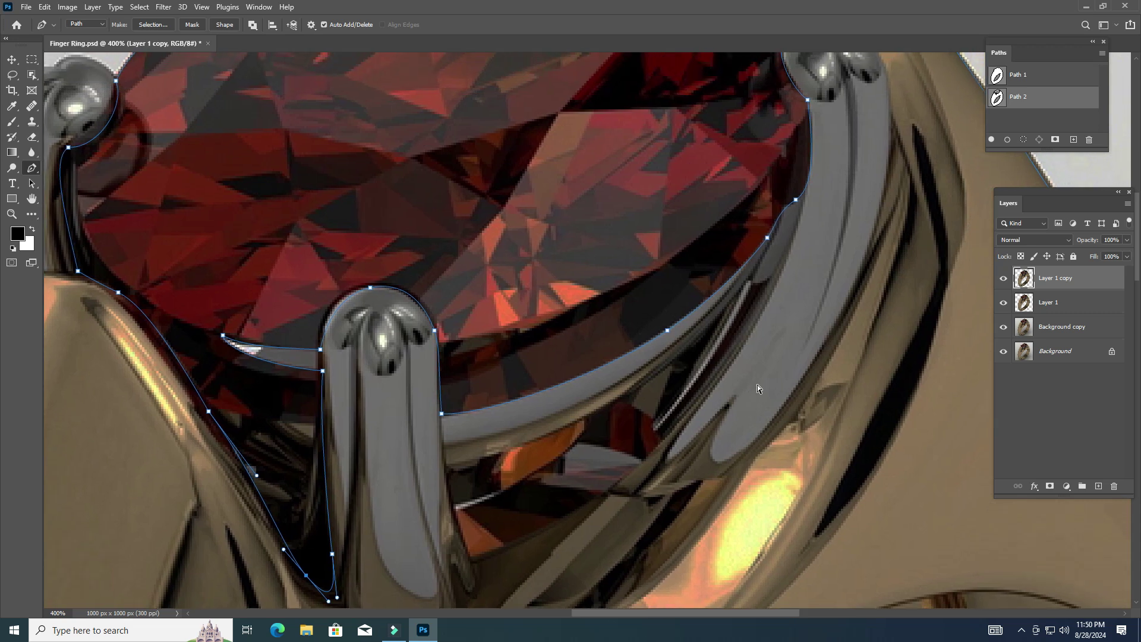
pyautogui.moveTo(701, 344); pyautogui.dragTo(706, 283)
pyautogui.moveTo(538, 371); pyautogui.dragTo(577, 368)
pyautogui.moveTo(748, 287); pyautogui.dragTo(703, 326)
pyautogui.moveTo(768, 256)
pyautogui.mouseDown()
pyautogui.moveTo(840, 178)
pyautogui.moveTo(685, 408)
pyautogui.moveTo(714, 369)
pyautogui.moveTo(693, 396)
pyautogui.mouseUp()
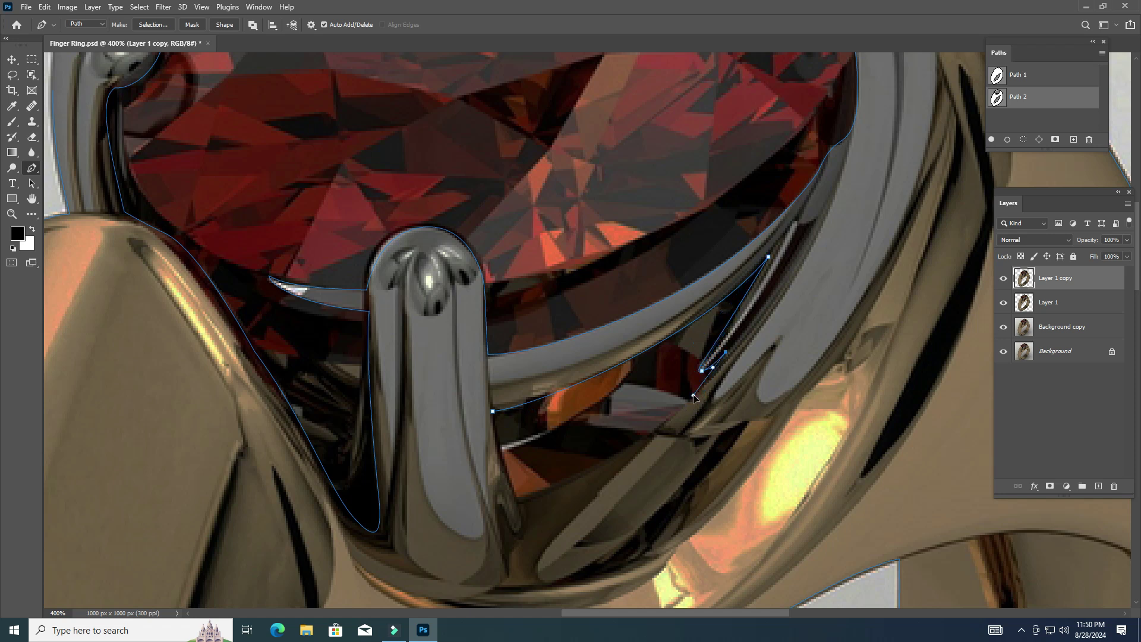
pyautogui.scroll(-1, 636, 456)
pyautogui.hscroll(-1, 636, 457)
pyautogui.moveTo(553, 469)
pyautogui.mouseDown()
pyautogui.moveTo(455, 498)
pyautogui.moveTo(544, 450)
pyautogui.mouseUp()
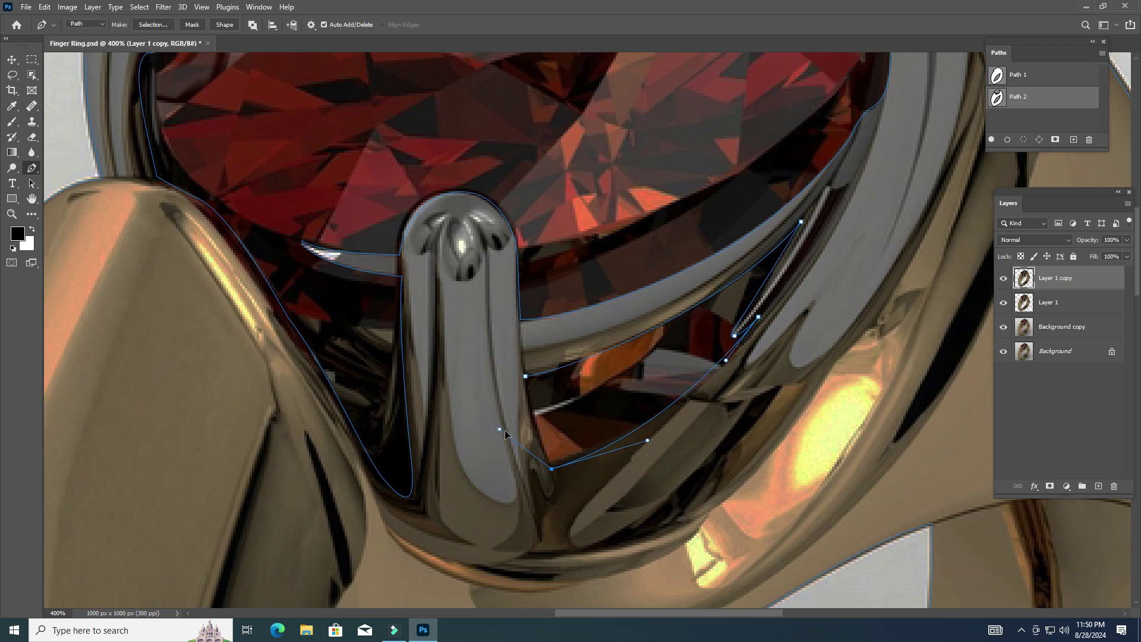
pyautogui.click(526, 376)
pyautogui.hotkey('ctrl', '-')
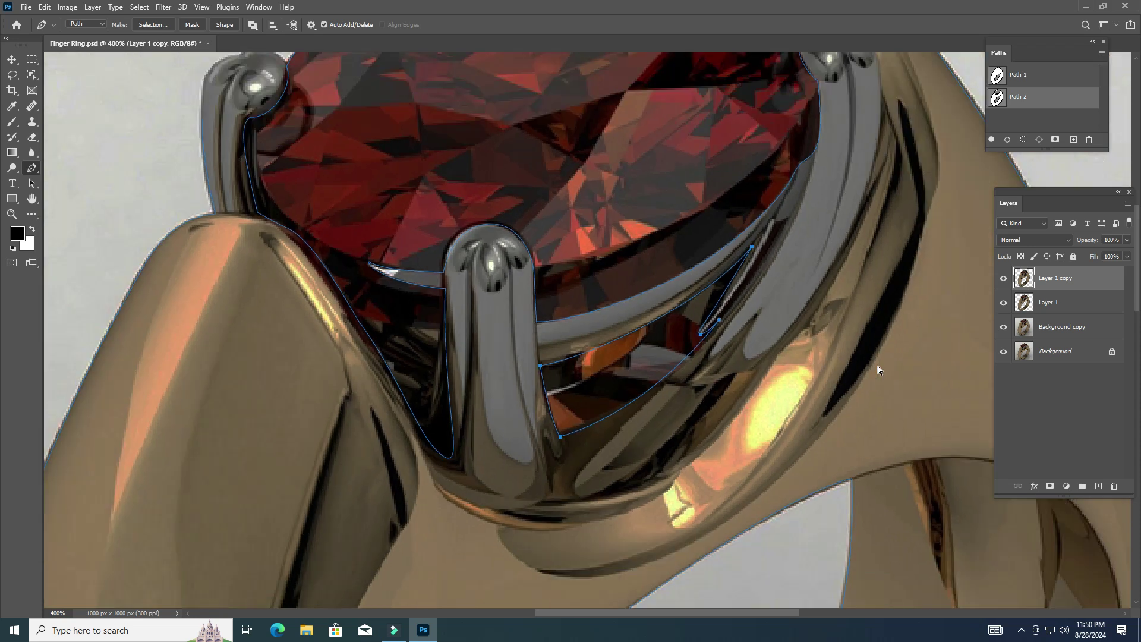
pyautogui.hotkey('ctrl', '-')
pyautogui.hotkey('ctrl', '-')
pyautogui.hotkey('ctrl', '-')
pyautogui.hotkey('ctrl', '-')
# Hide the Path 2 outline, save the document, and load Layer 1 copy as a selection.
pyautogui.keyDown('ctrl'); pyautogui.click(621, 326); pyautogui.keyUp('ctrl')
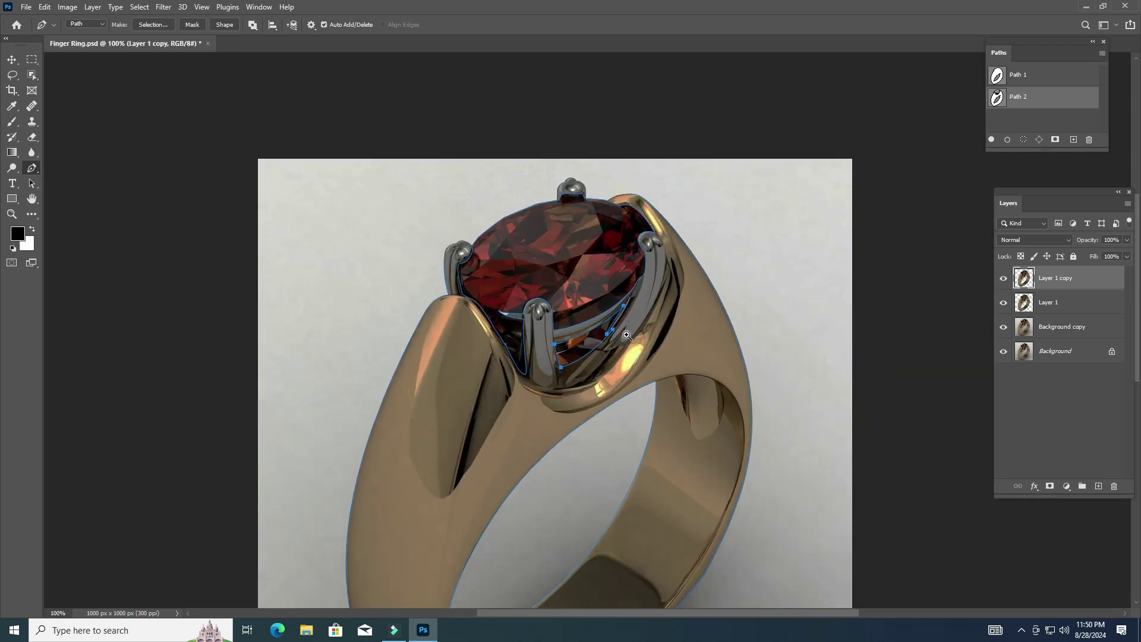
pyautogui.moveTo(684, 412); pyautogui.dragTo(684, 338)
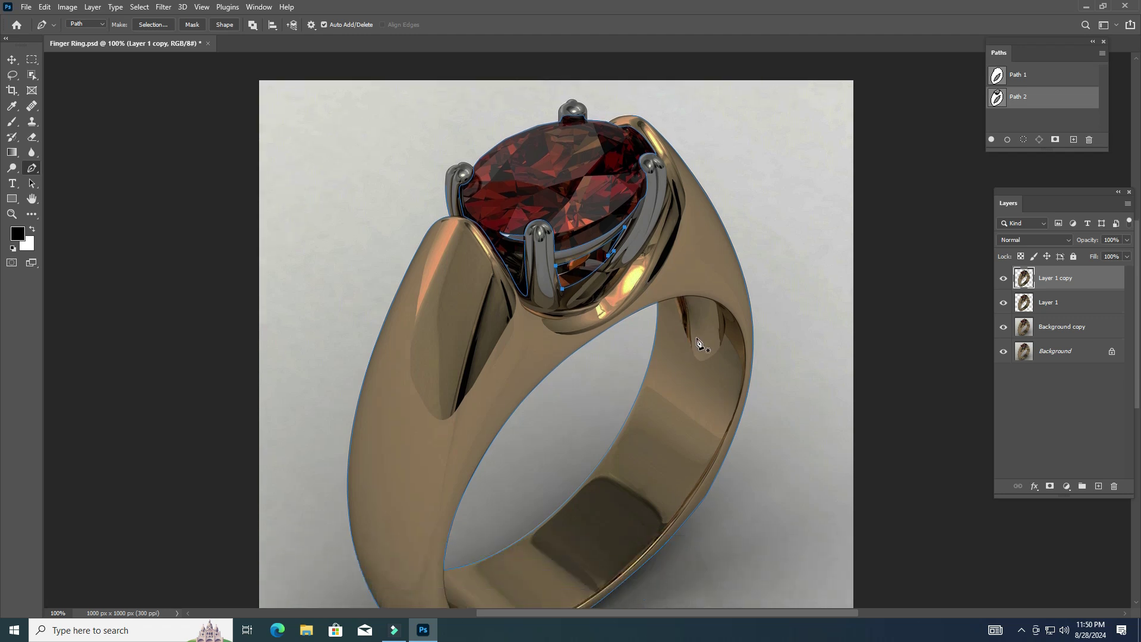
pyautogui.hotkey('ctrl', '-')
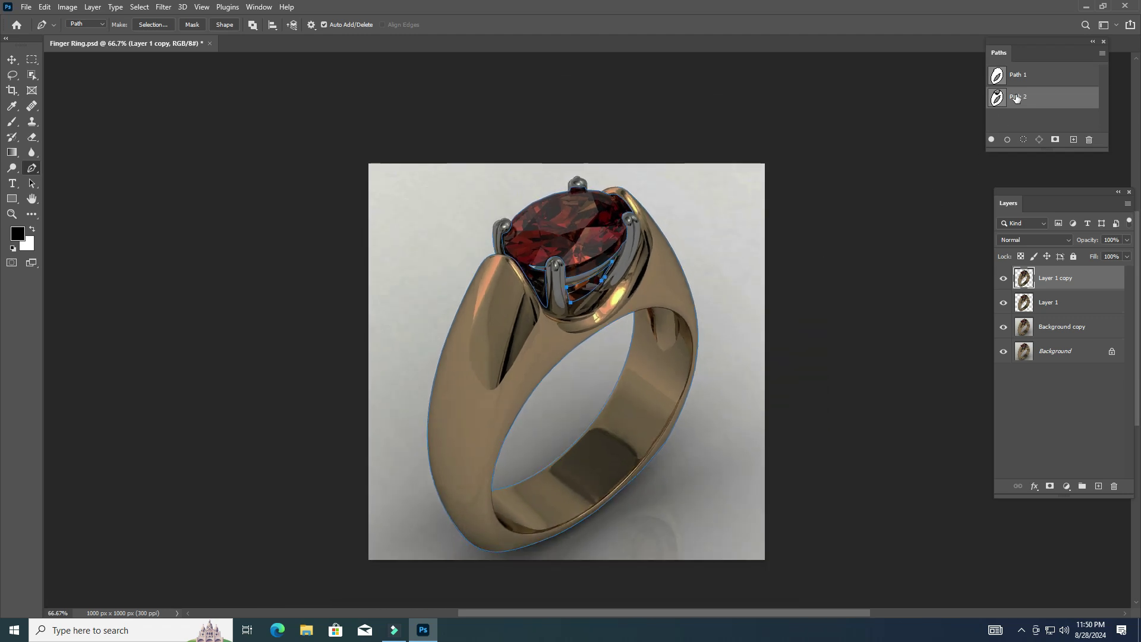
pyautogui.click(1037, 121)
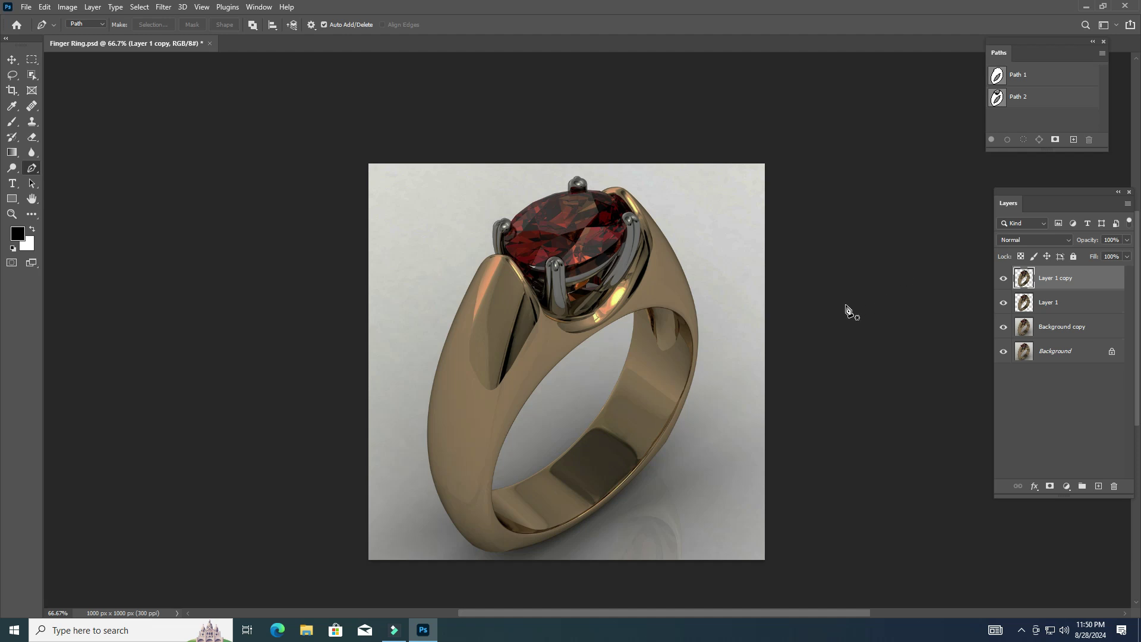
pyautogui.hotkey('ctrl', 's')
pyautogui.keyDown('ctrl'); pyautogui.click(1024, 286); pyautogui.keyUp('ctrl')
pyautogui.scroll(1, 682, 354)
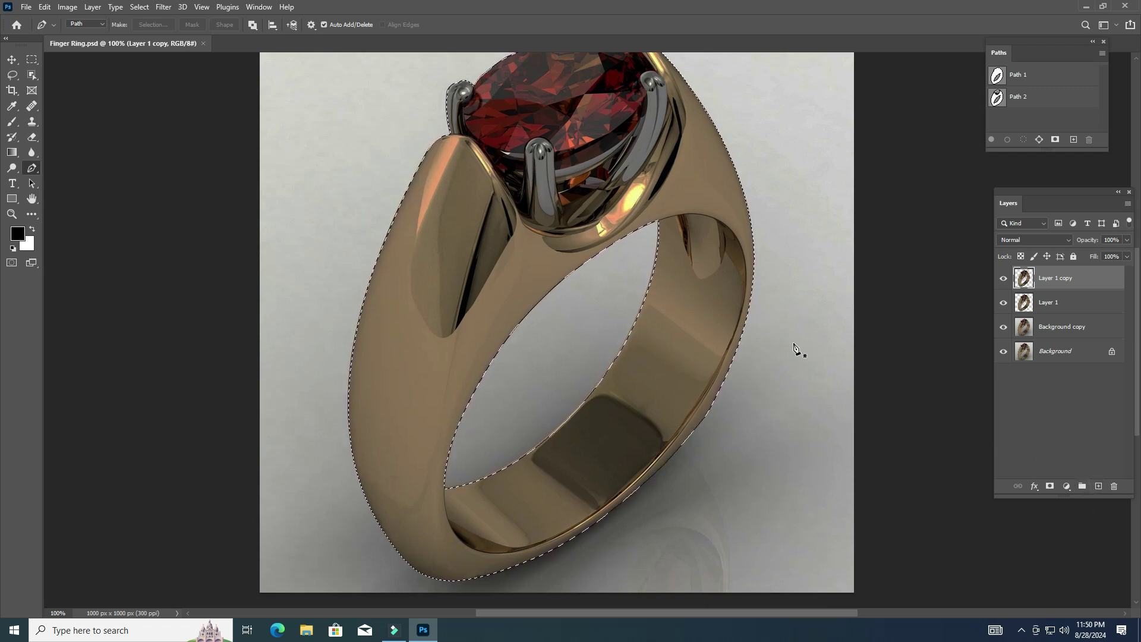
# Add a Brightness/Contrast adjustment layer and close the floating colour panels.
pyautogui.click(1067, 487)
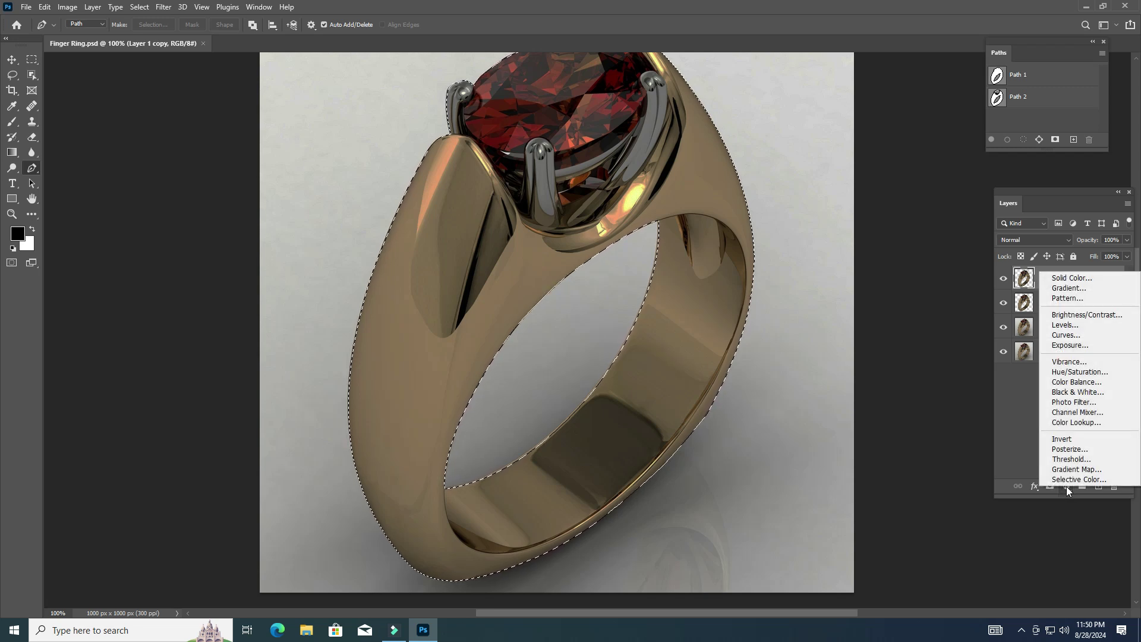
pyautogui.click(1065, 315)
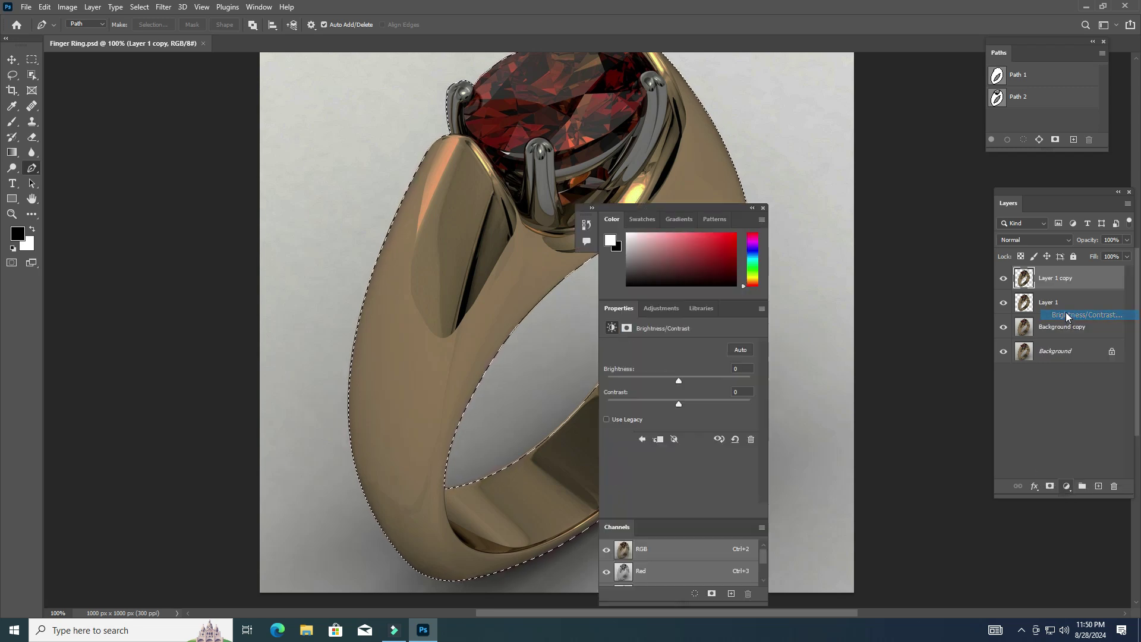
pyautogui.moveTo(722, 211); pyautogui.dragTo(954, 37)
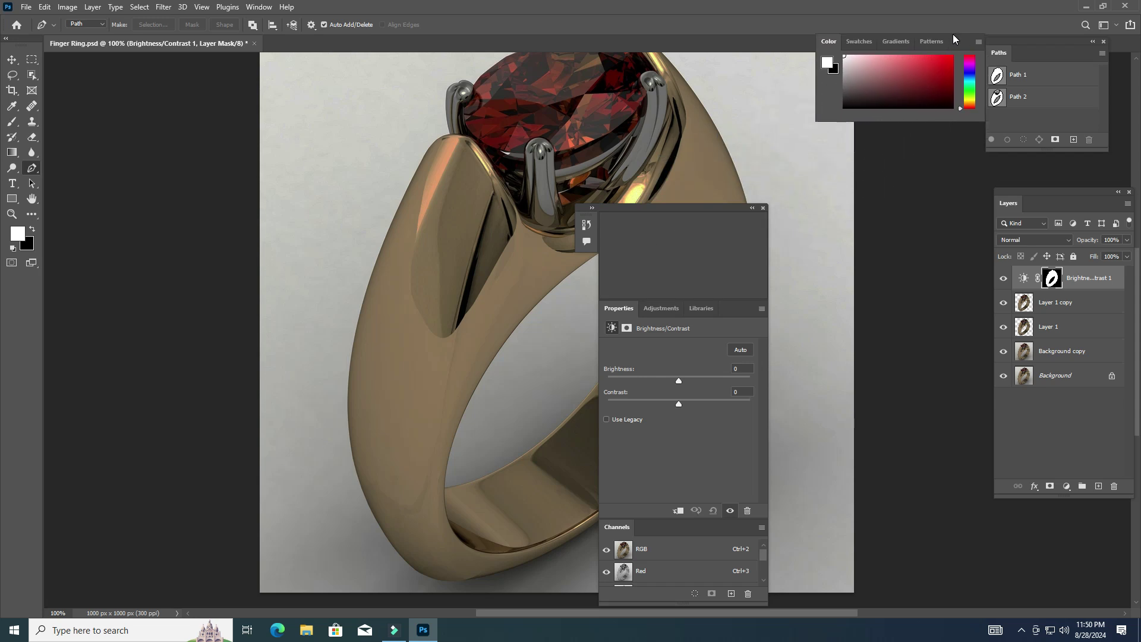
pyautogui.moveTo(953, 39); pyautogui.dragTo(914, 57)
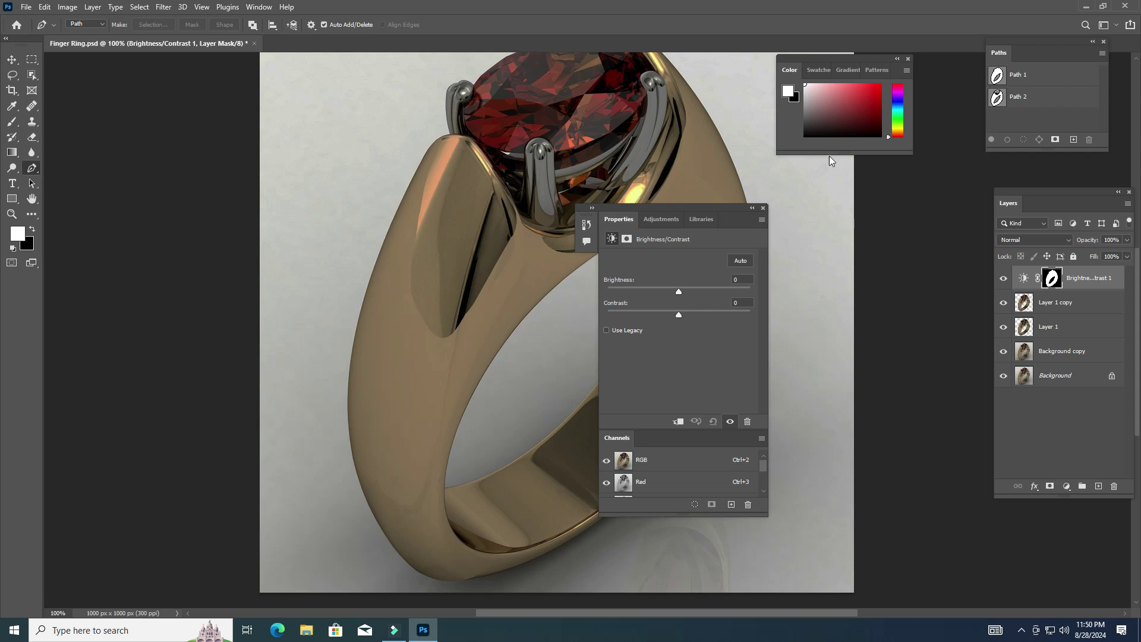
pyautogui.click(908, 59)
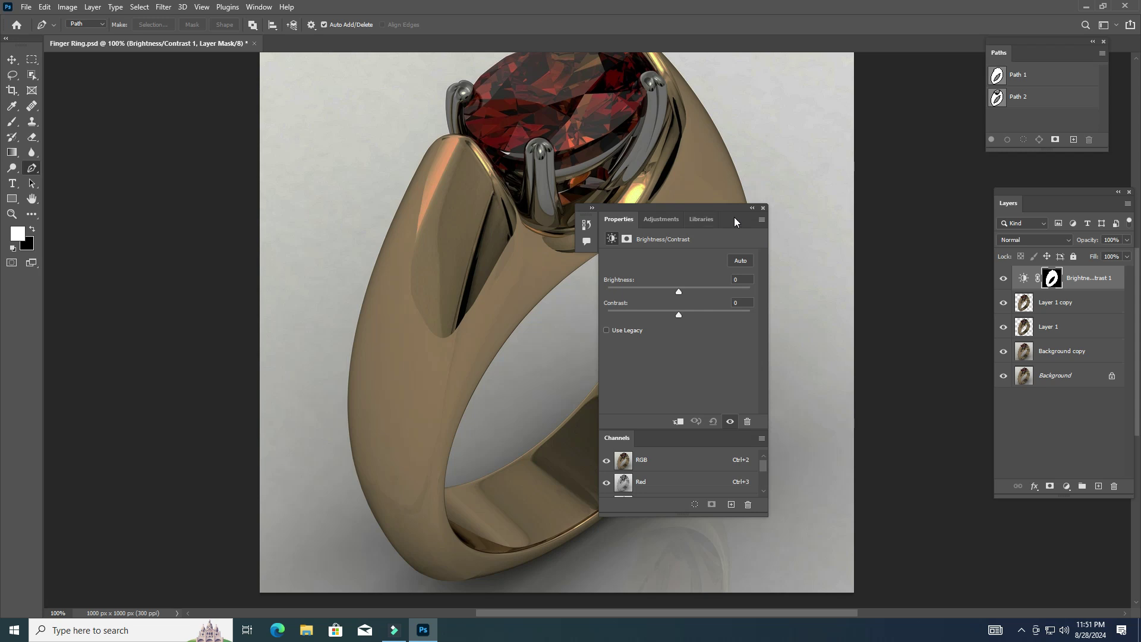
# Close the channels and adjustment settings panels, then delete the trial Brightness/Contrast layer.
pyautogui.moveTo(734, 216); pyautogui.dragTo(903, 99)
pyautogui.moveTo(686, 215); pyautogui.dragTo(586, 269)
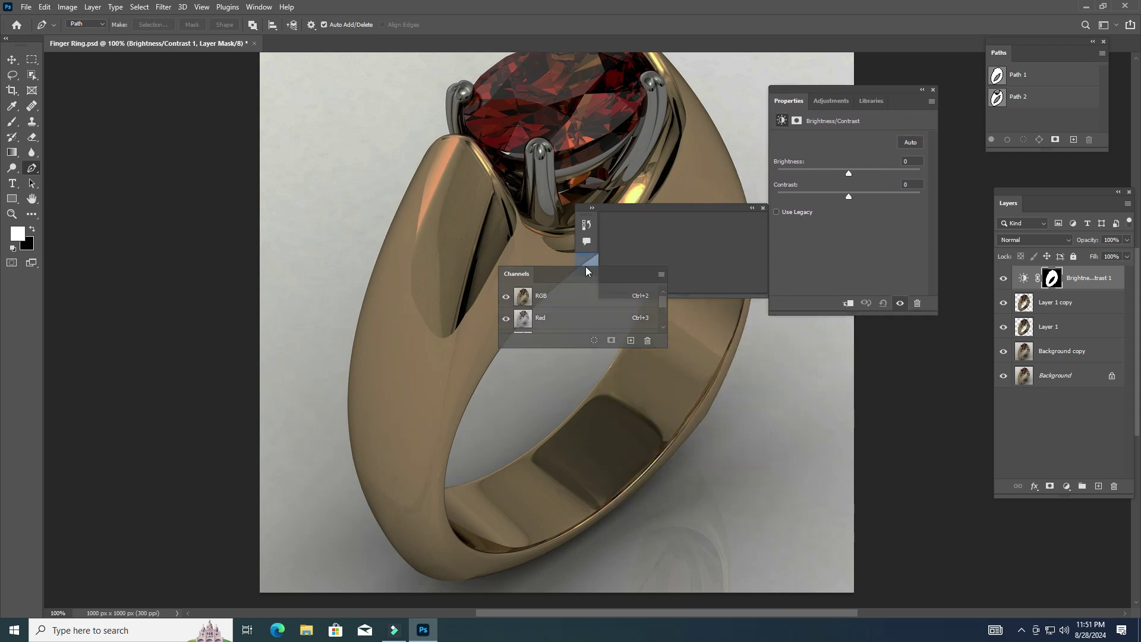
pyautogui.click(662, 262)
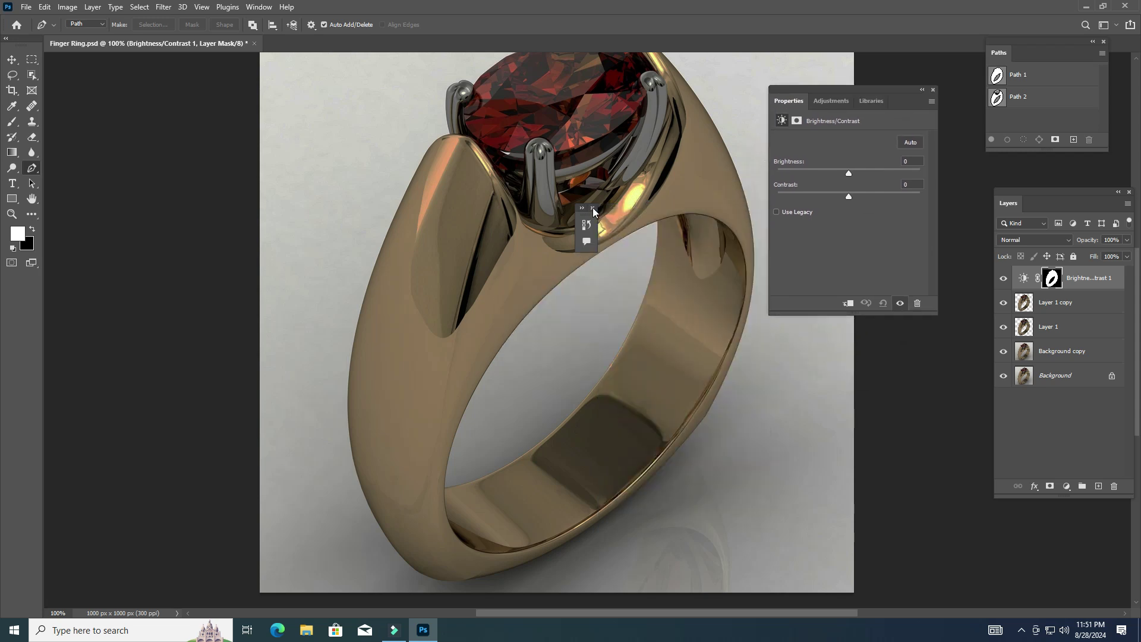
pyautogui.click(593, 209)
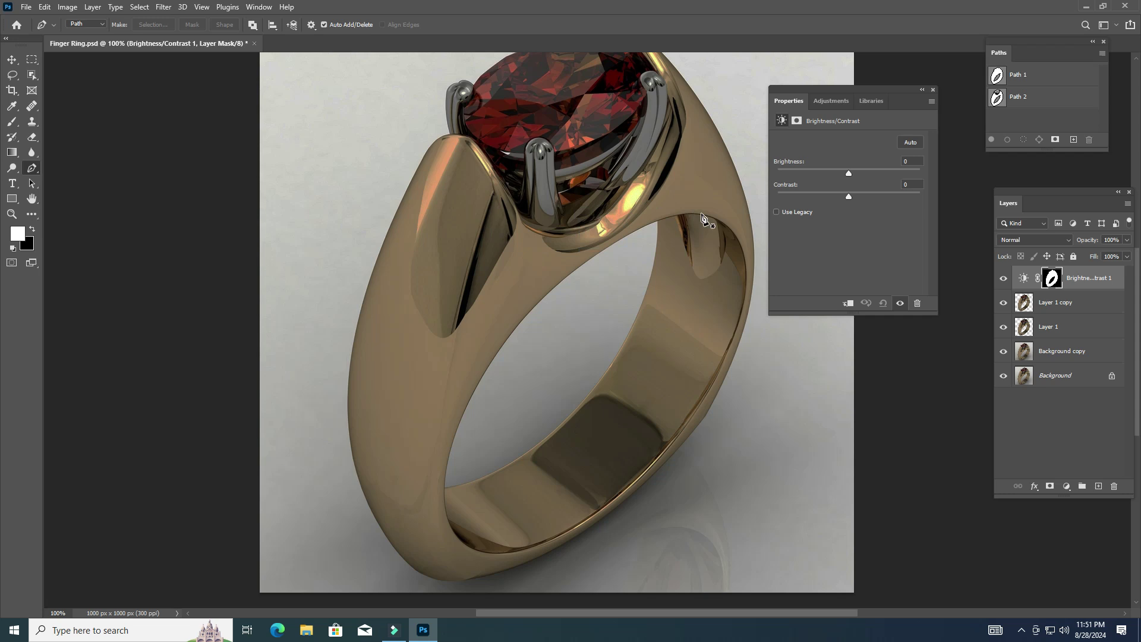
pyautogui.click(934, 90)
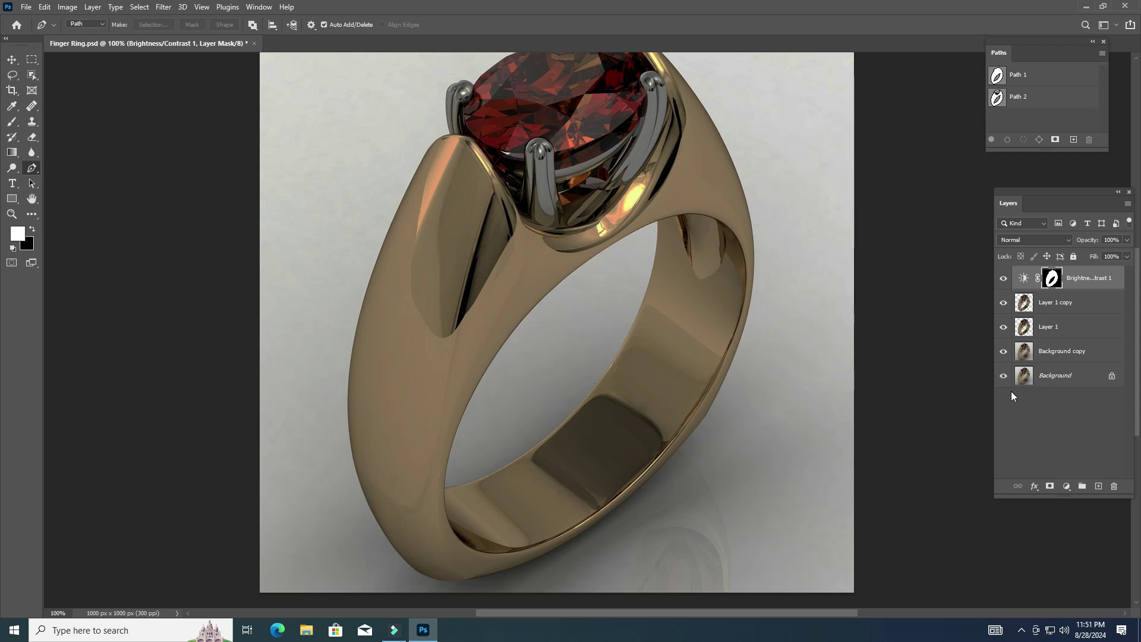
pyautogui.moveTo(1096, 280); pyautogui.dragTo(1117, 487)
# Add a ring-masked Brightness/Contrast layer with Brightness 70 and Contrast 58, then reload the ring selection.
pyautogui.keyDown('ctrl'); pyautogui.click(1024, 278); pyautogui.keyUp('ctrl')
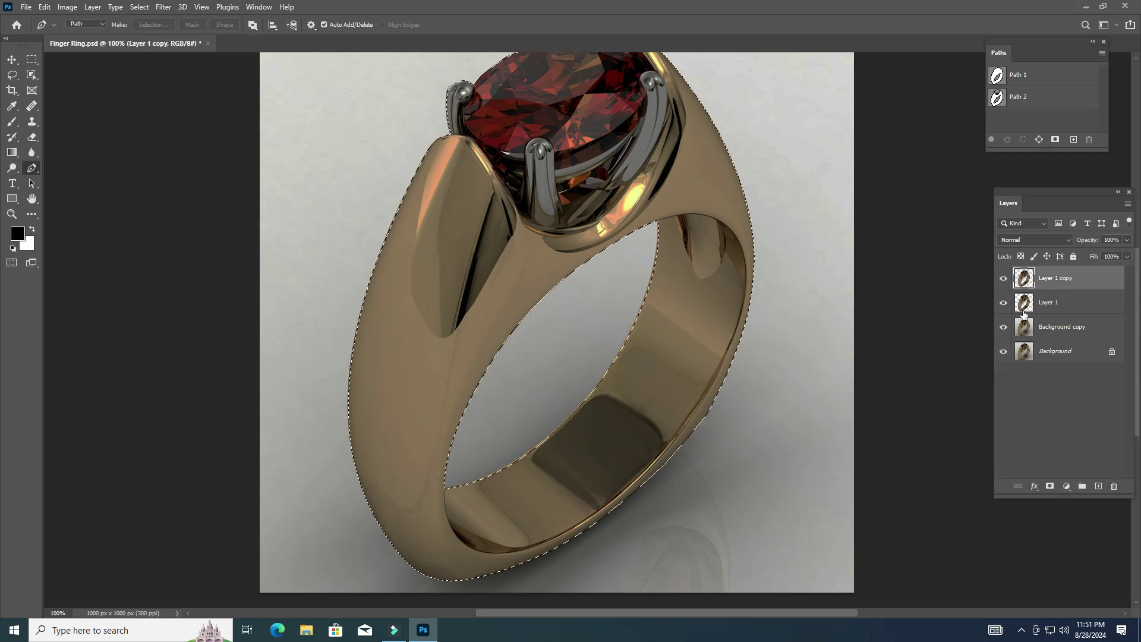
pyautogui.click(1067, 487)
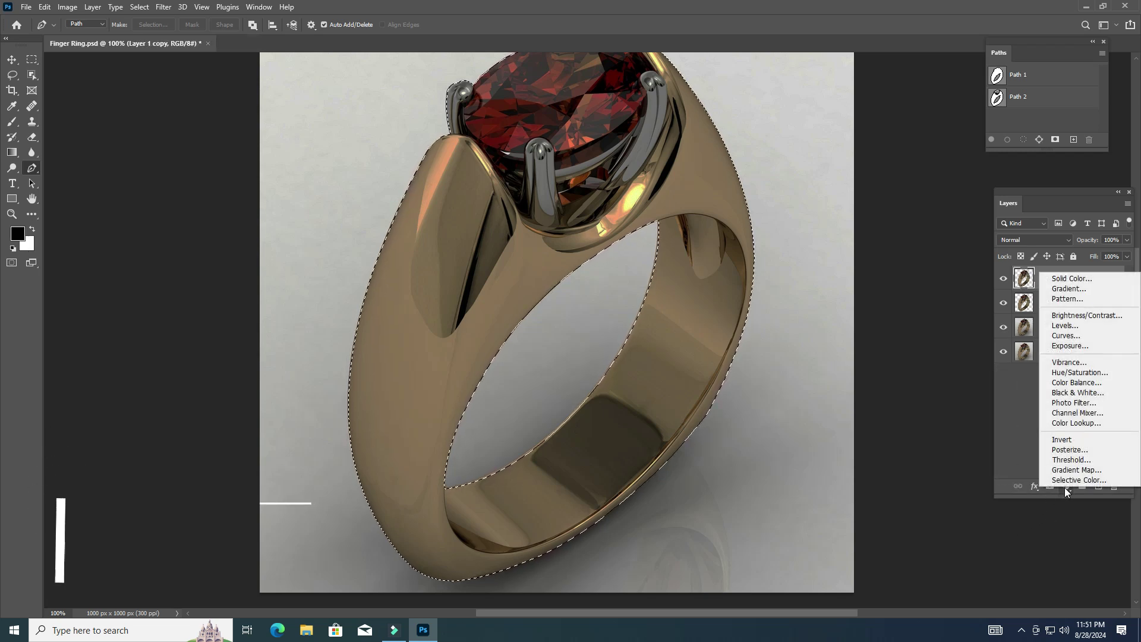
pyautogui.click(1087, 316)
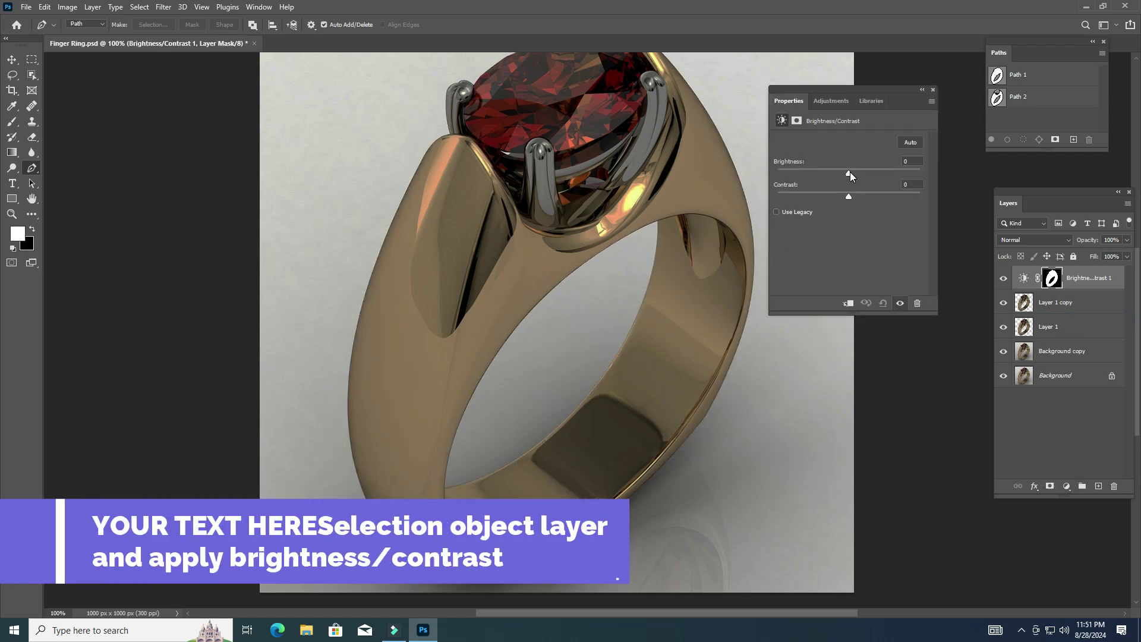
pyautogui.moveTo(850, 173); pyautogui.dragTo(865, 173)
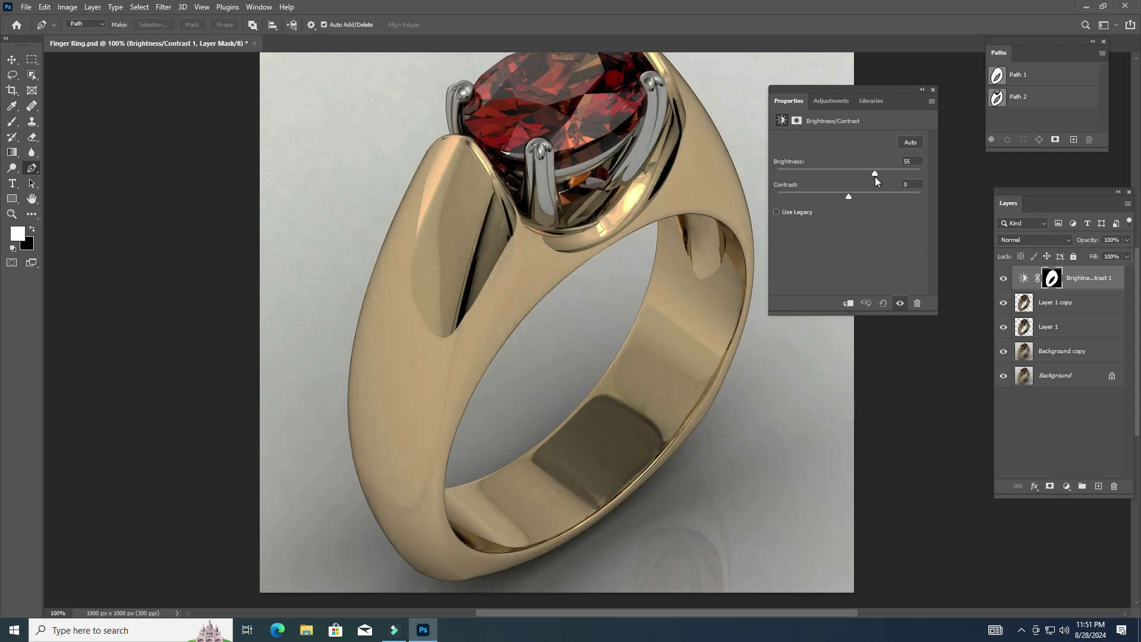
pyautogui.moveTo(879, 180)
pyautogui.mouseDown()
pyautogui.moveTo(892, 198)
pyautogui.moveTo(882, 176)
pyautogui.mouseUp()
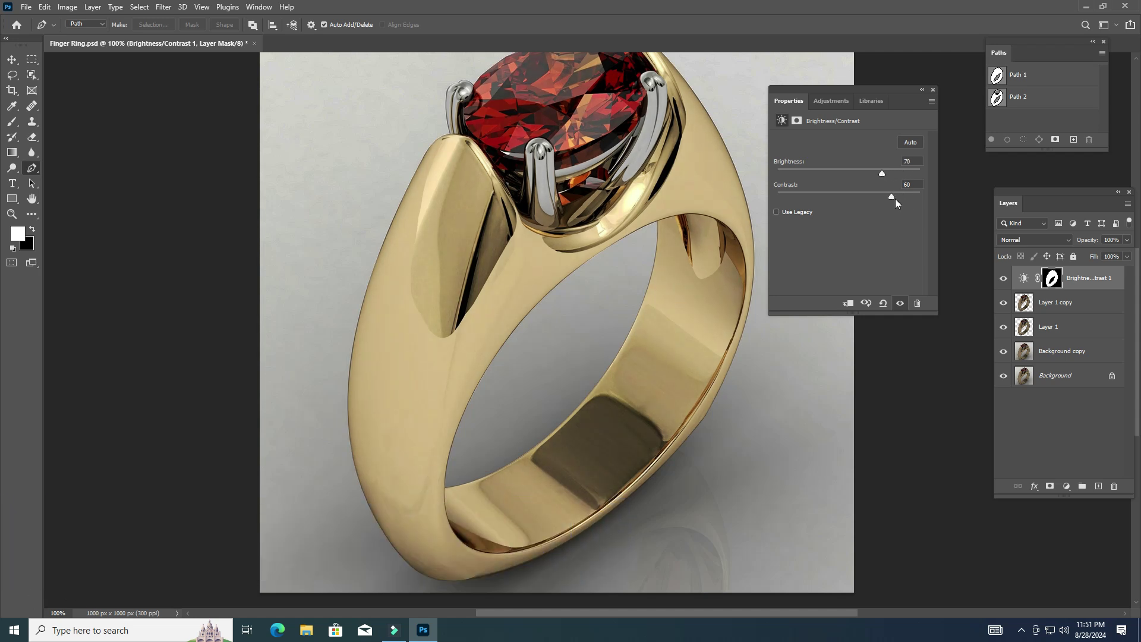
pyautogui.click(933, 90)
pyautogui.click(1088, 305)
pyautogui.keyDown('ctrl'); pyautogui.click(1024, 303); pyautogui.keyUp('ctrl')
# Add a ring-masked Levels layer with output white level 216, then reload the ring selection.
pyautogui.click(1067, 487)
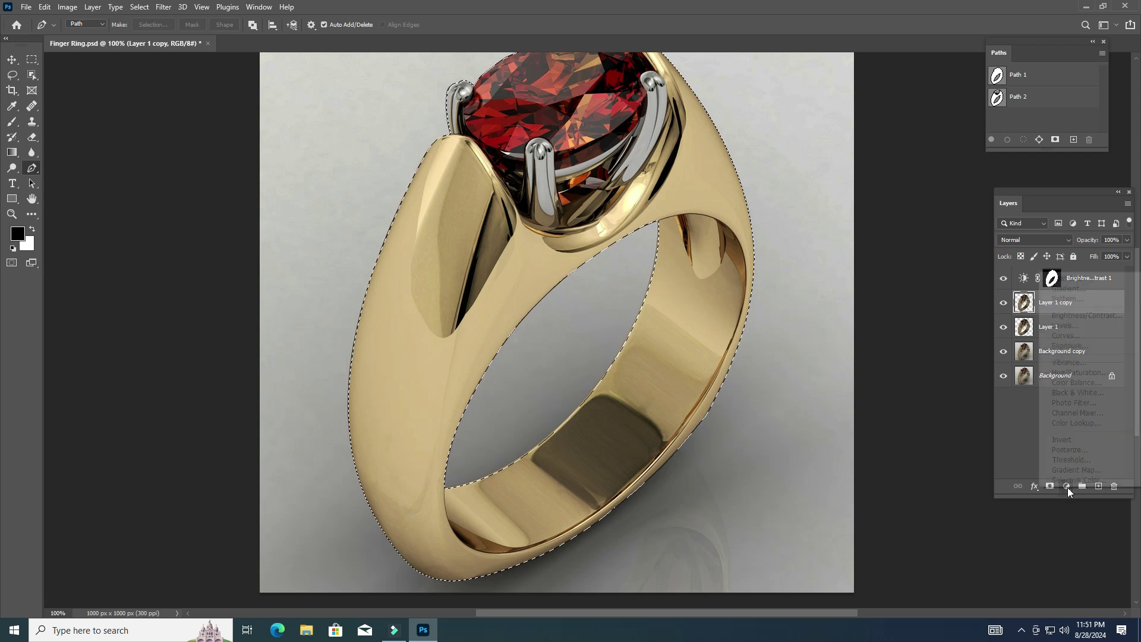
pyautogui.click(1065, 326)
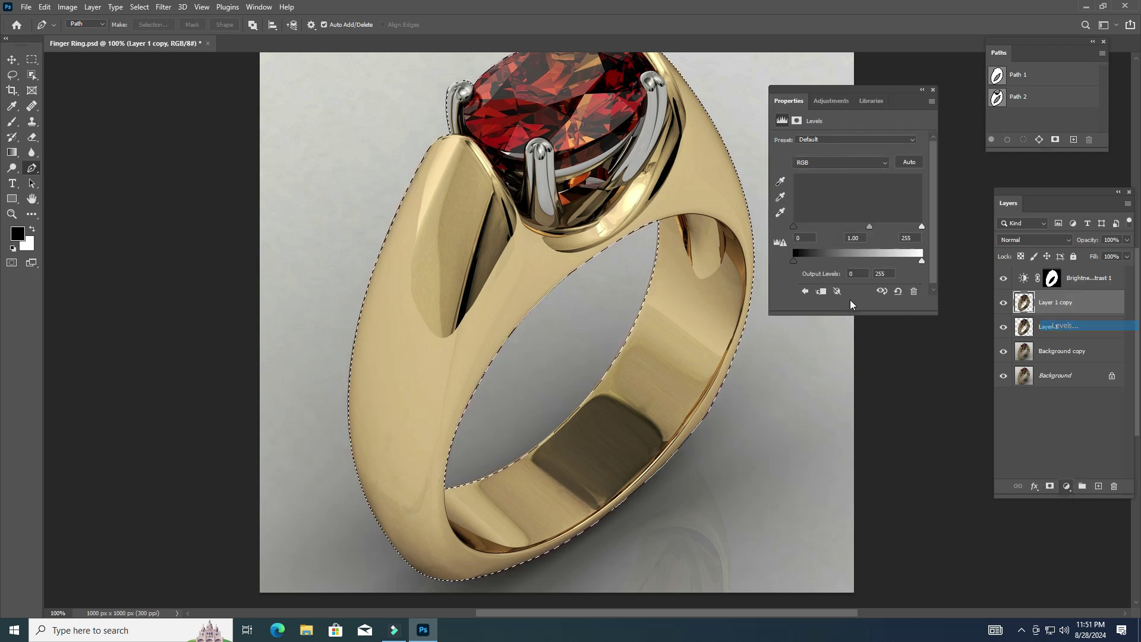
pyautogui.moveTo(922, 227); pyautogui.dragTo(918, 227)
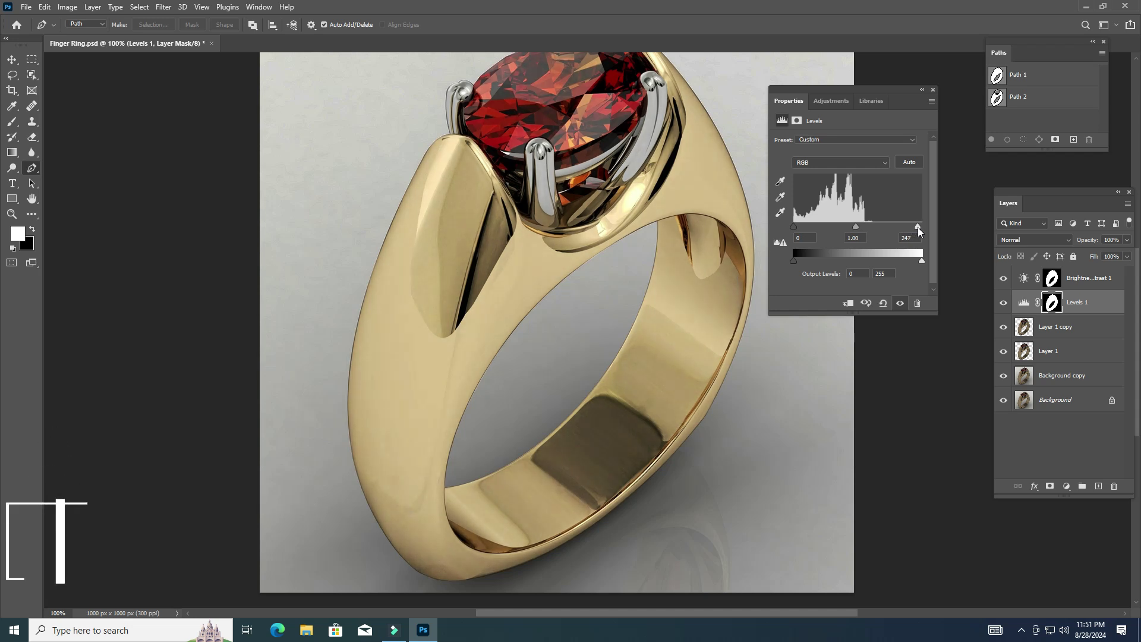
pyautogui.moveTo(922, 260); pyautogui.dragTo(902, 258)
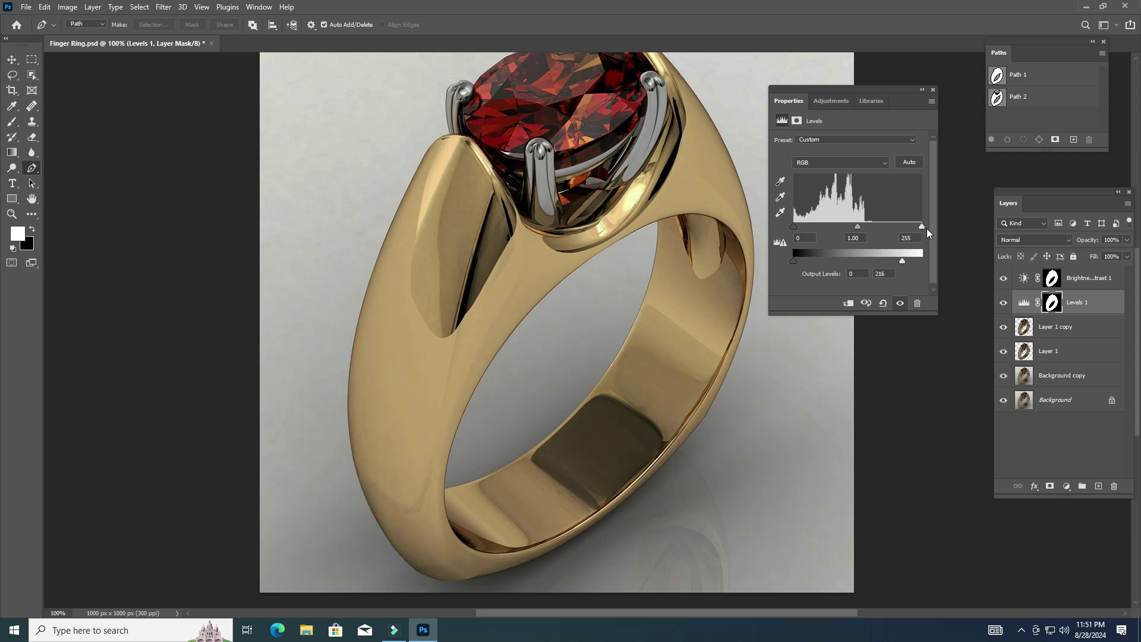
pyautogui.click(932, 90)
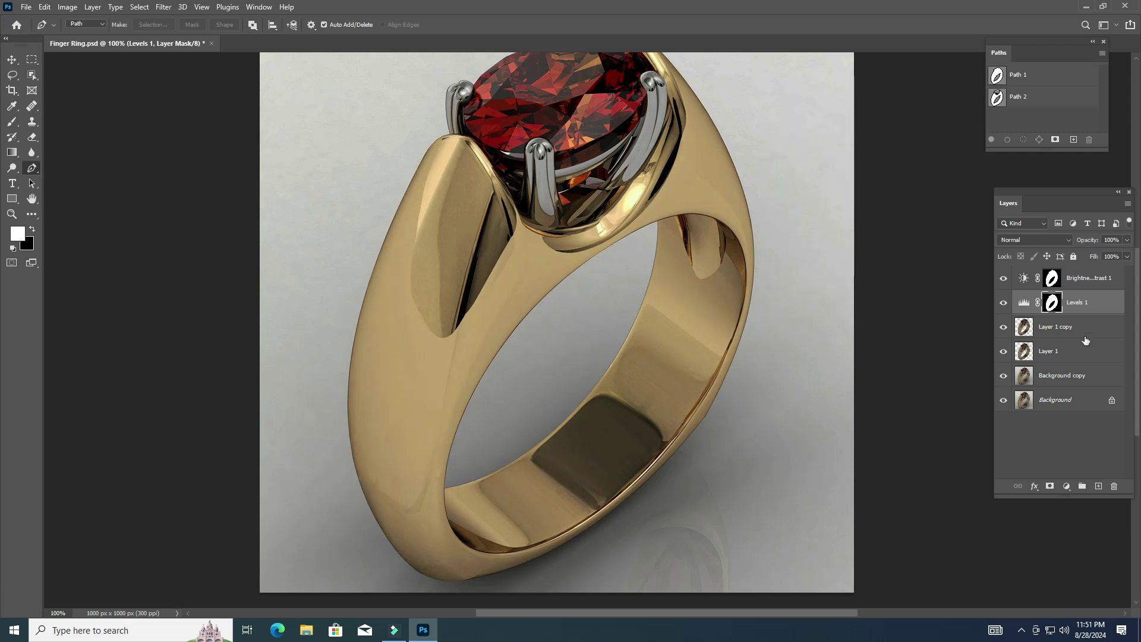
pyautogui.click(1024, 327)
# Add a ring-masked Curves layer with a raised curve and the white point pulled inward.
pyautogui.click(1067, 485)
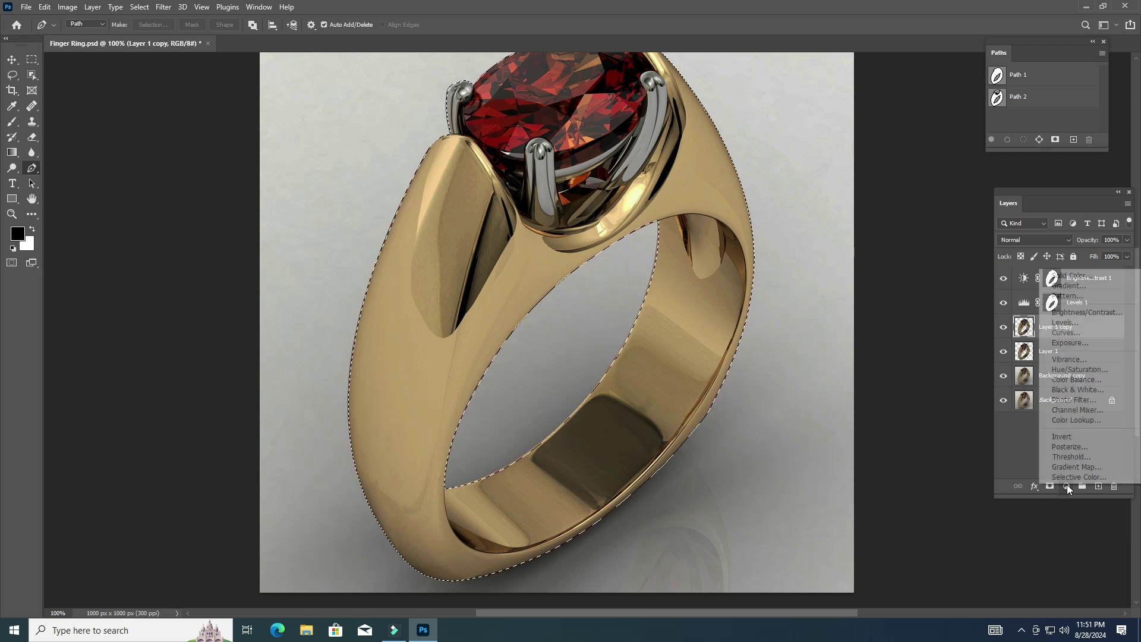
pyautogui.click(1075, 335)
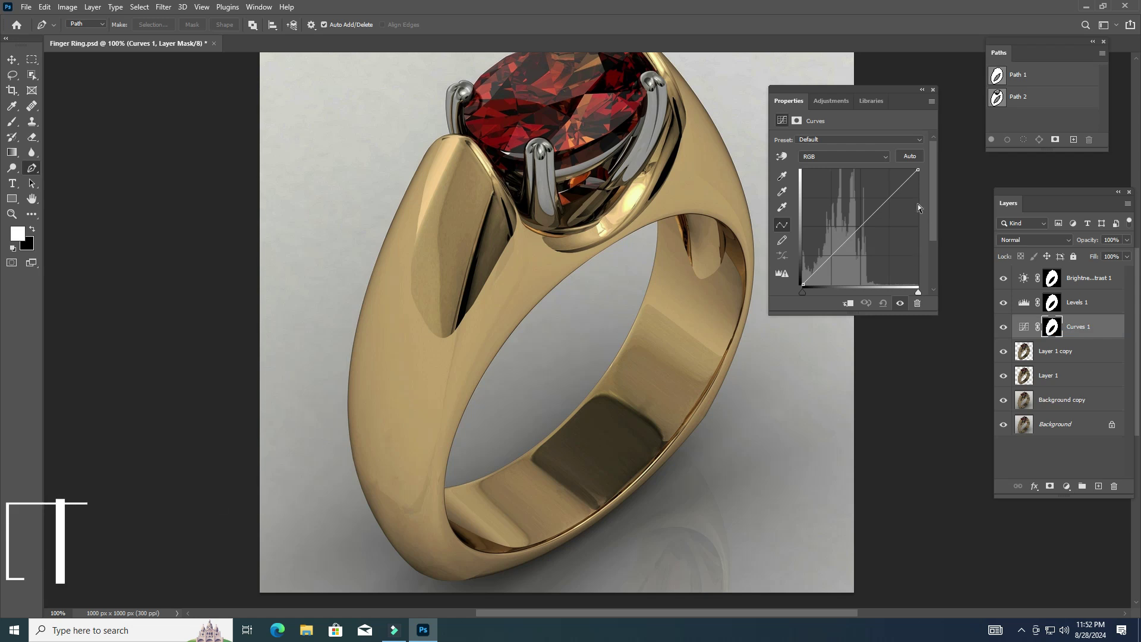
pyautogui.moveTo(899, 187); pyautogui.dragTo(895, 191)
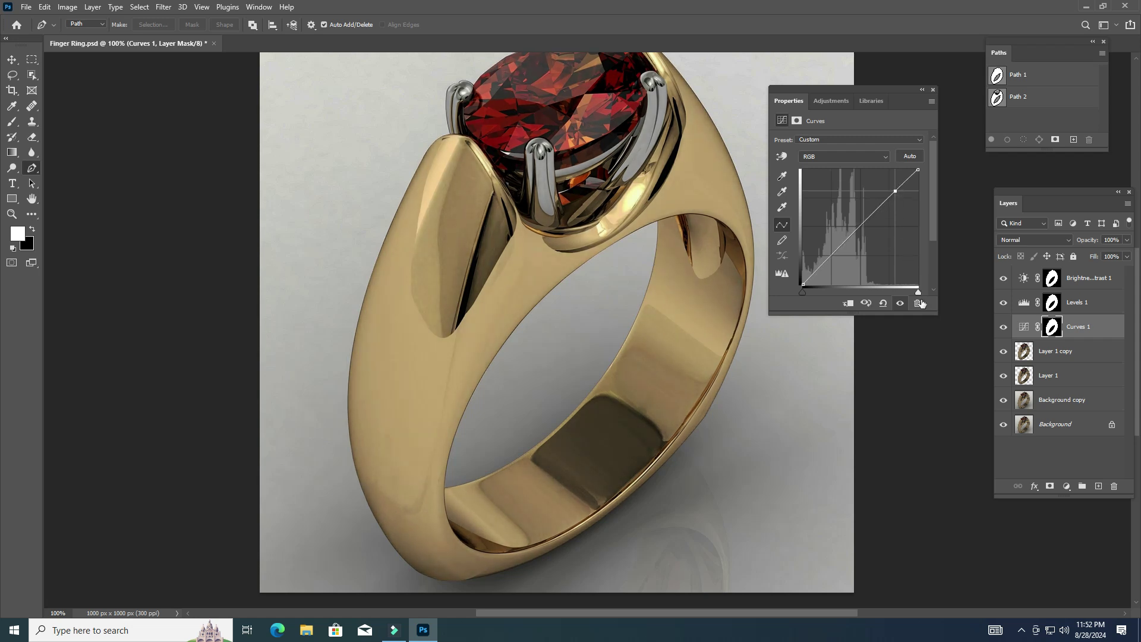
pyautogui.moveTo(918, 293); pyautogui.dragTo(914, 293)
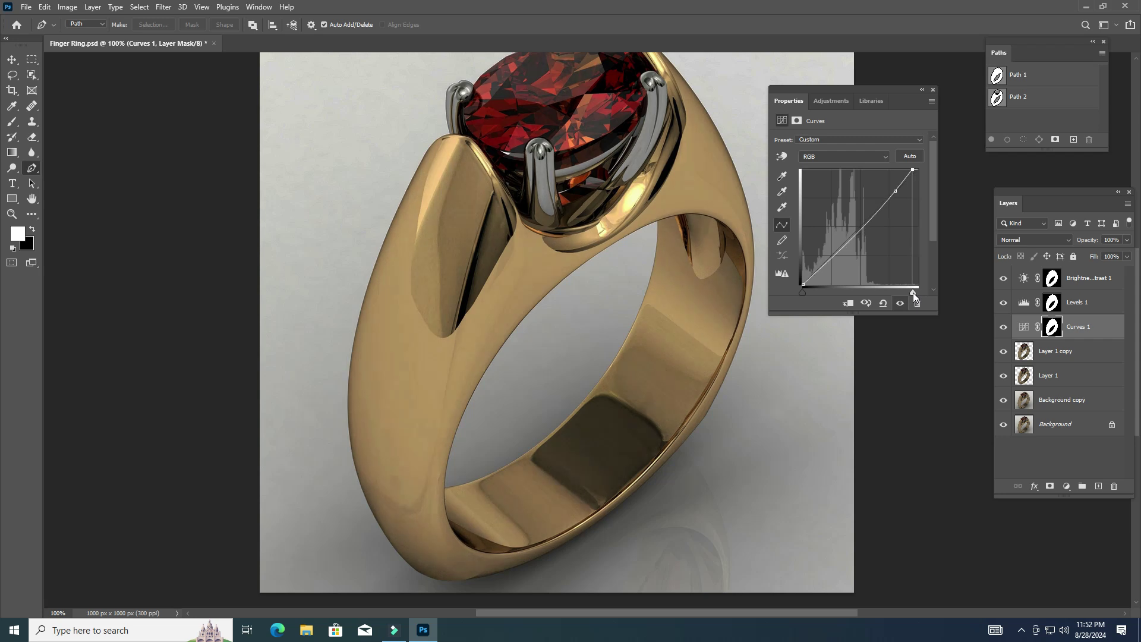
pyautogui.moveTo(914, 170); pyautogui.dragTo(894, 193)
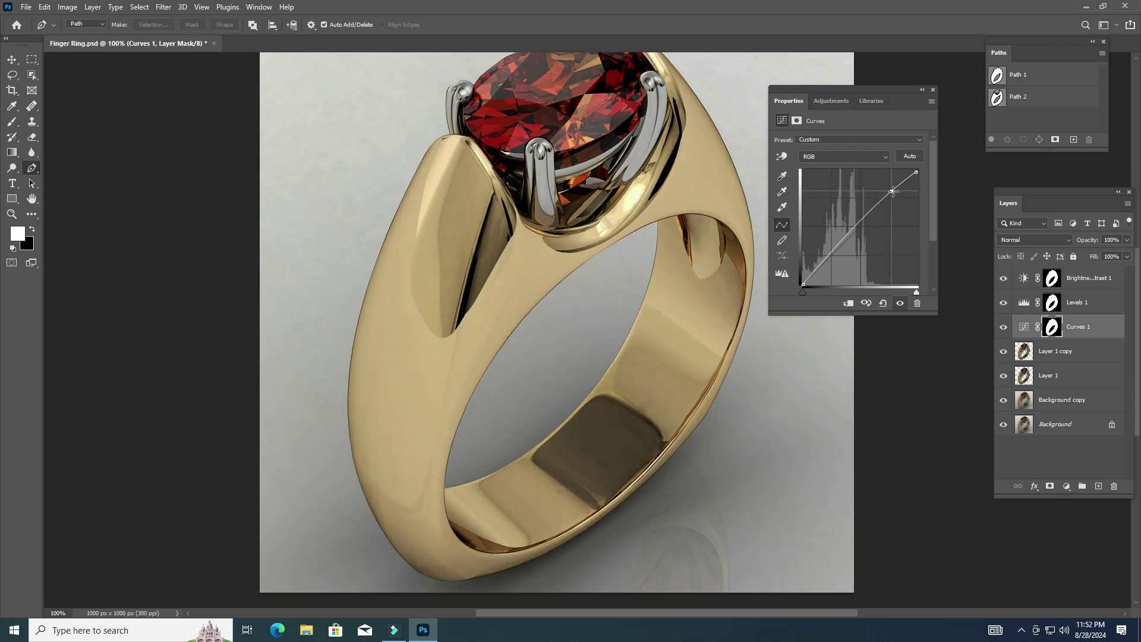
pyautogui.moveTo(915, 291); pyautogui.dragTo(911, 292)
pyautogui.click(932, 89)
# Select Layer 1 copy and move the view around the ring's inner band.
pyautogui.click(1017, 354)
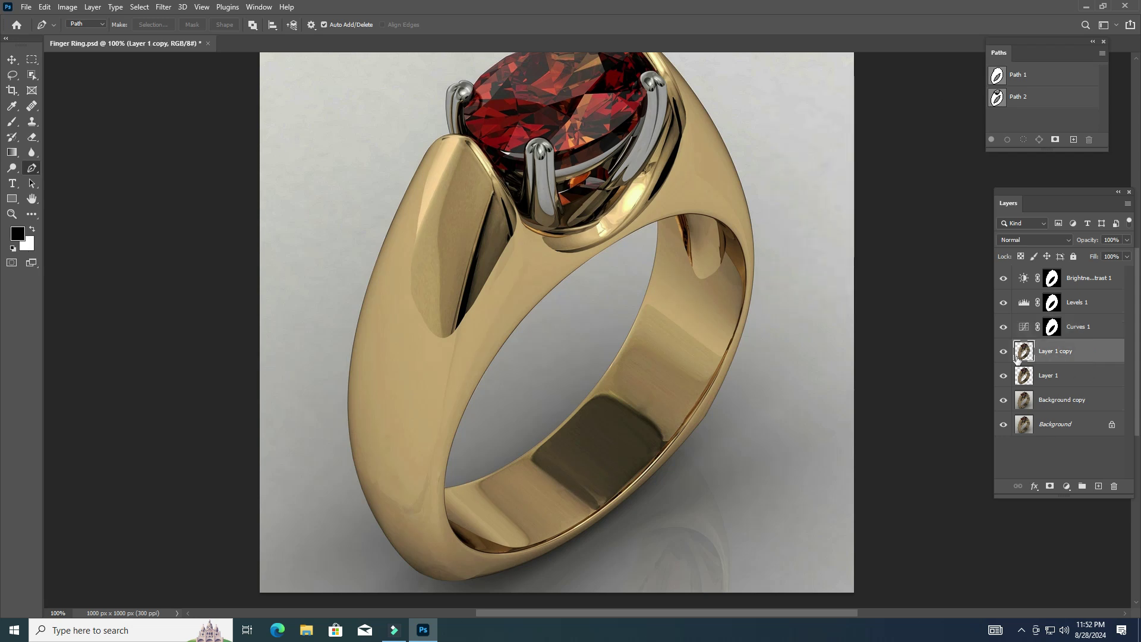
pyautogui.scroll(1, 628, 432)
pyautogui.moveTo(628, 432)
pyautogui.mouseDown()
pyautogui.moveTo(688, 369)
pyautogui.moveTo(726, 298)
pyautogui.moveTo(757, 280)
pyautogui.mouseUp()
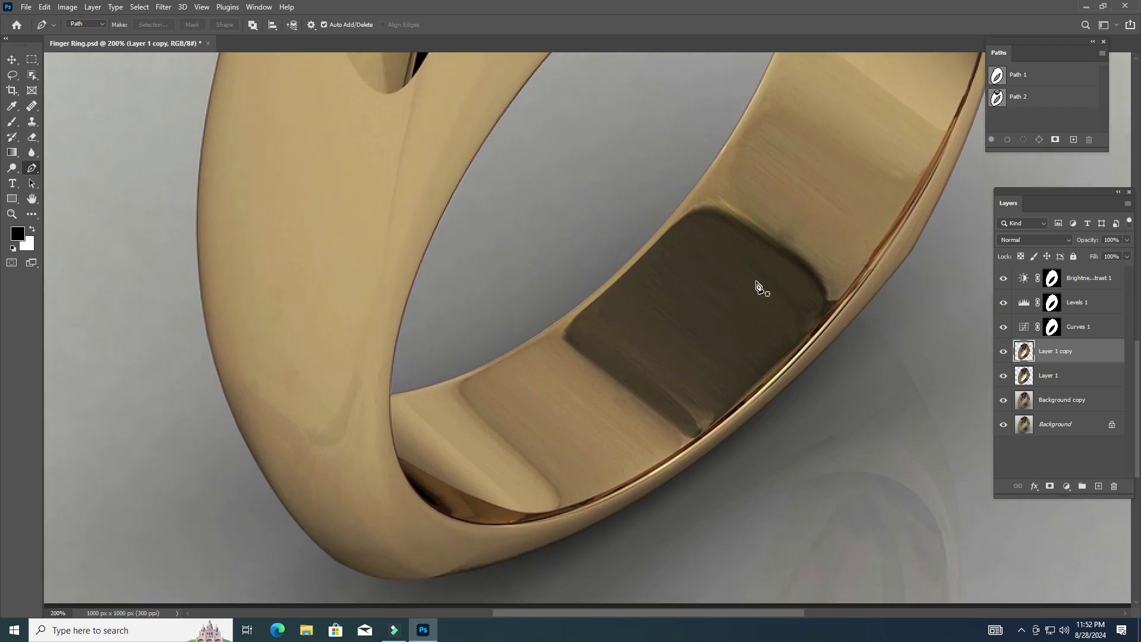
pyautogui.scroll(-1, 757, 282)
pyautogui.scroll(-1, 756, 283)
pyautogui.scroll(-1, 757, 283)
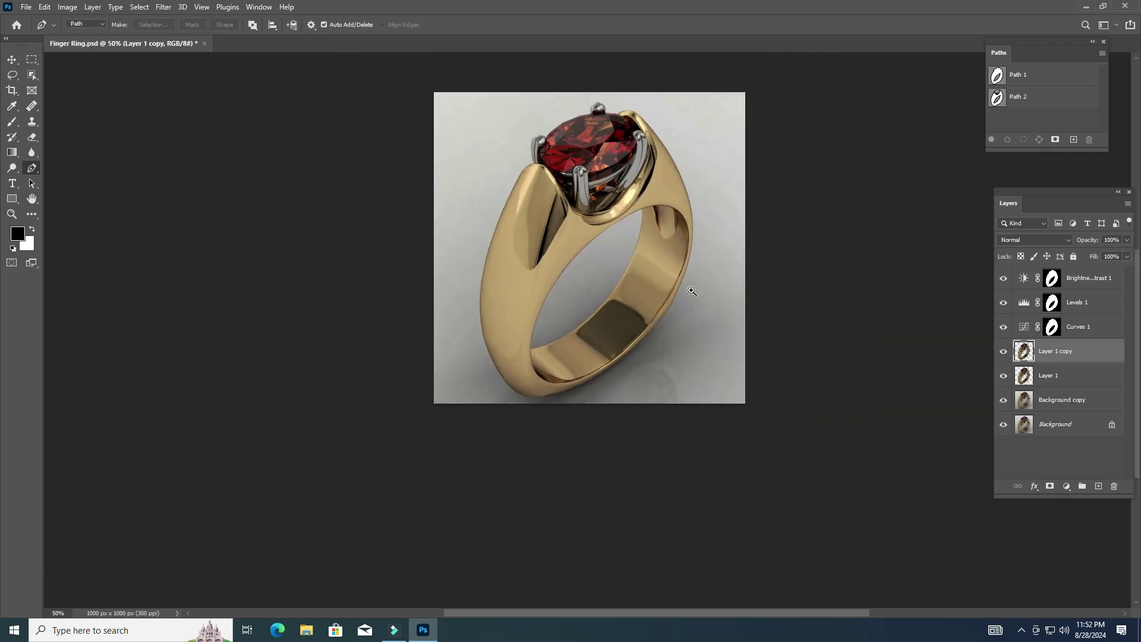
pyautogui.scroll(1, 692, 290)
# Add a new Layer 2 above Layer 1 and fill it with white.
pyautogui.click(1059, 382)
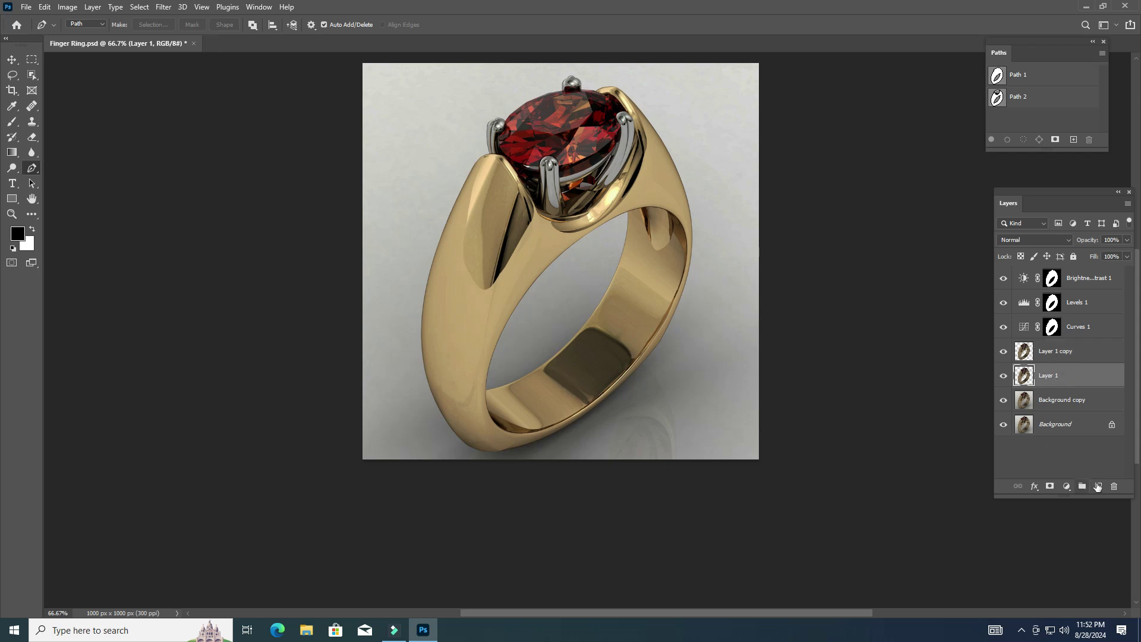
pyautogui.click(1098, 486)
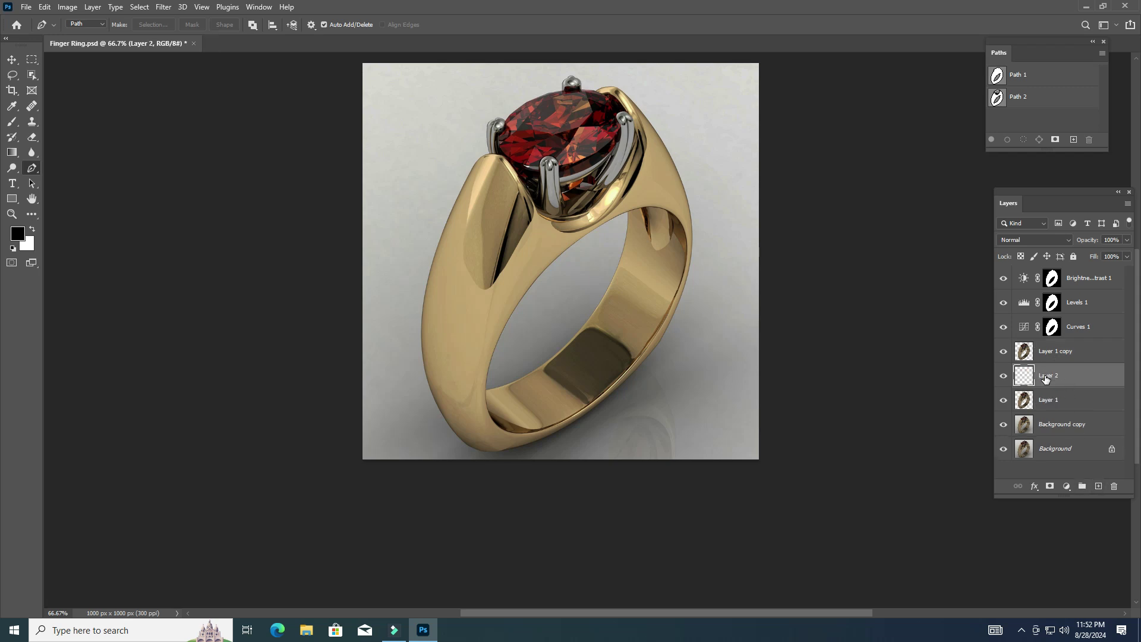
pyautogui.hotkey('alt', 'BackSpace')
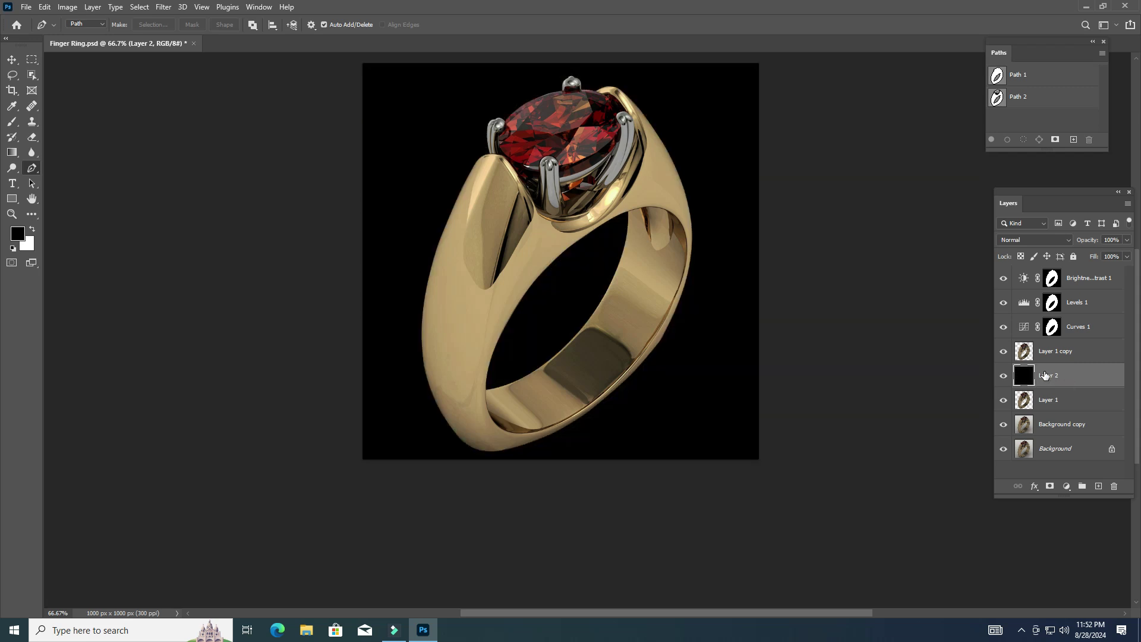
pyautogui.hotkey('ctrl', 'BackSpace')
pyautogui.scroll(1, 589, 312)
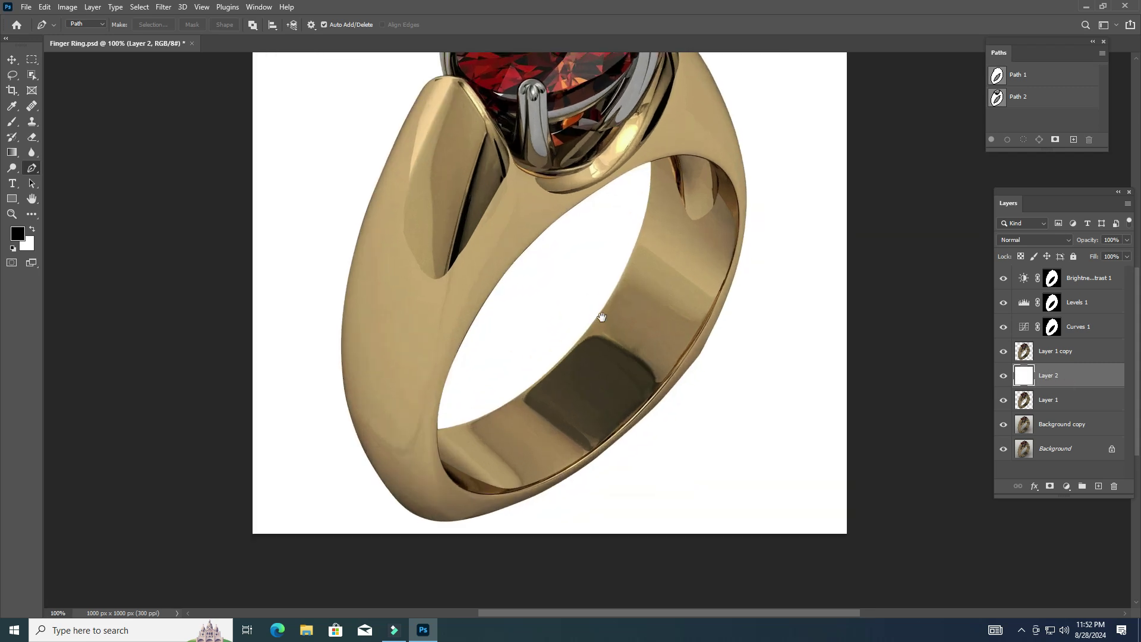
pyautogui.scroll(1, 600, 324)
pyautogui.scroll(-1, 716, 407)
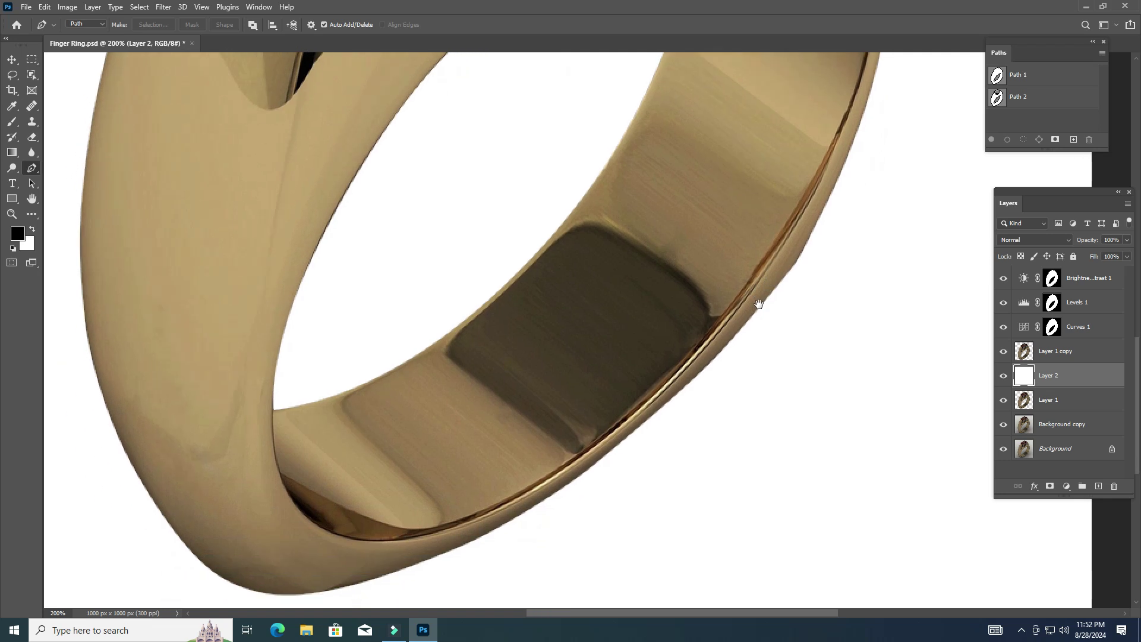
pyautogui.scroll(-1, 759, 302)
pyautogui.scroll(-1, 692, 294)
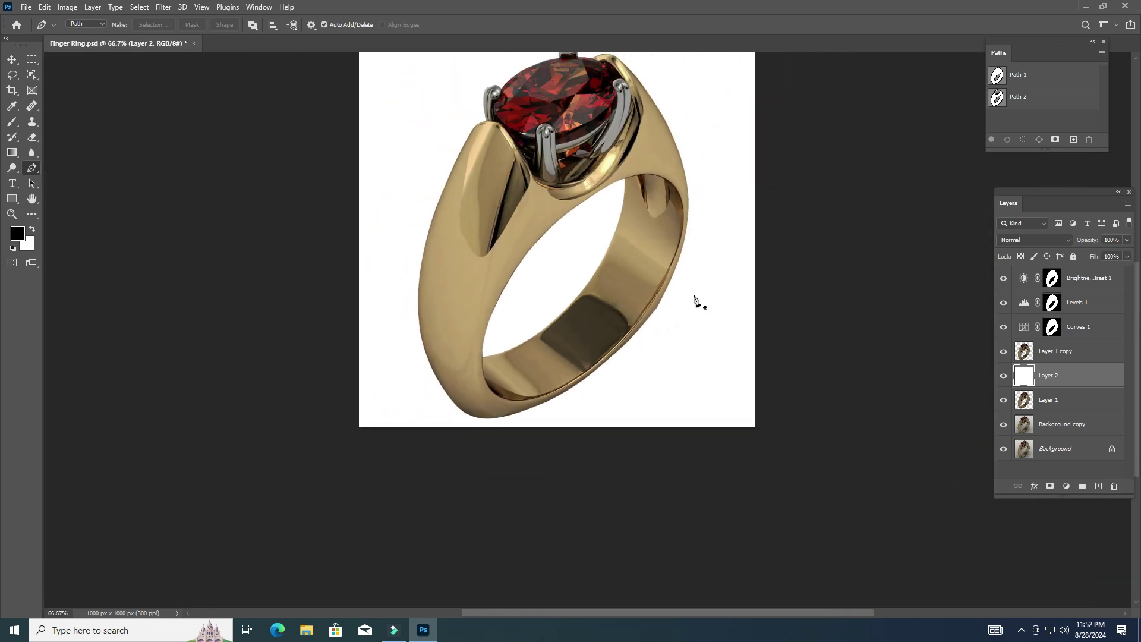
# Hide Layer 2, select Layer 1 copy, and briefly show then hide Layer 2 again.
pyautogui.click(1004, 376)
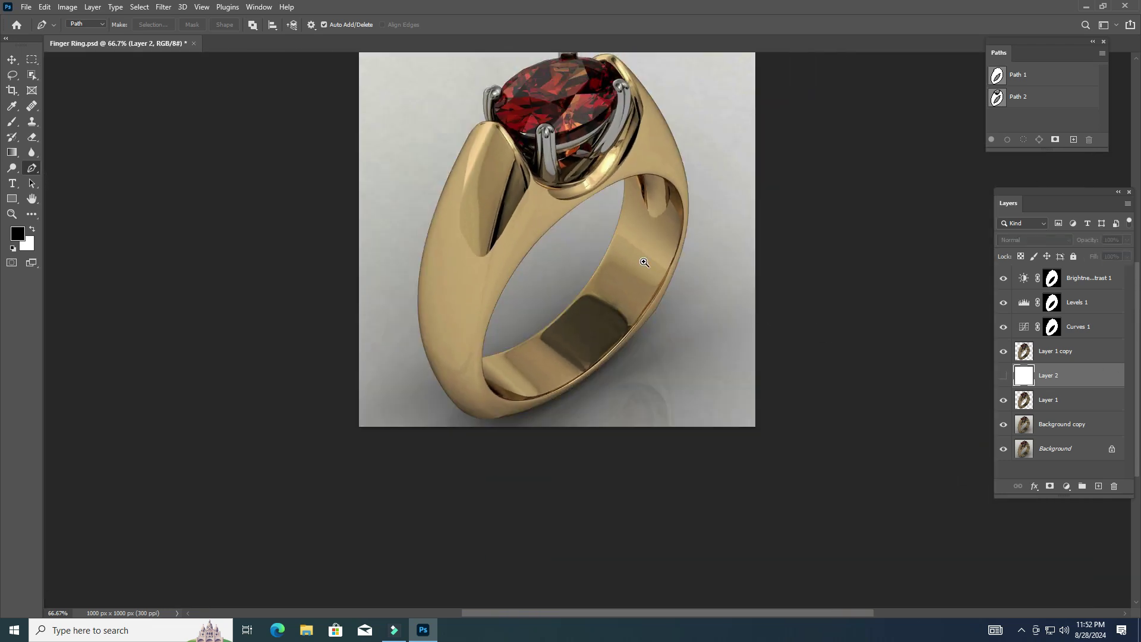
pyautogui.scroll(1, 666, 270)
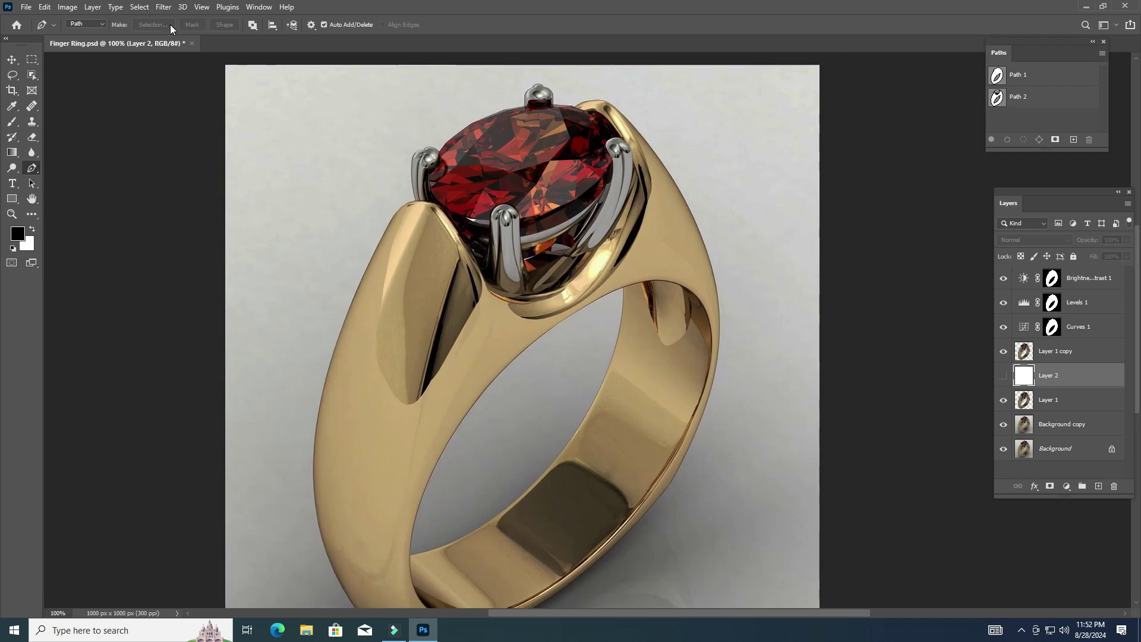
pyautogui.click(163, 7)
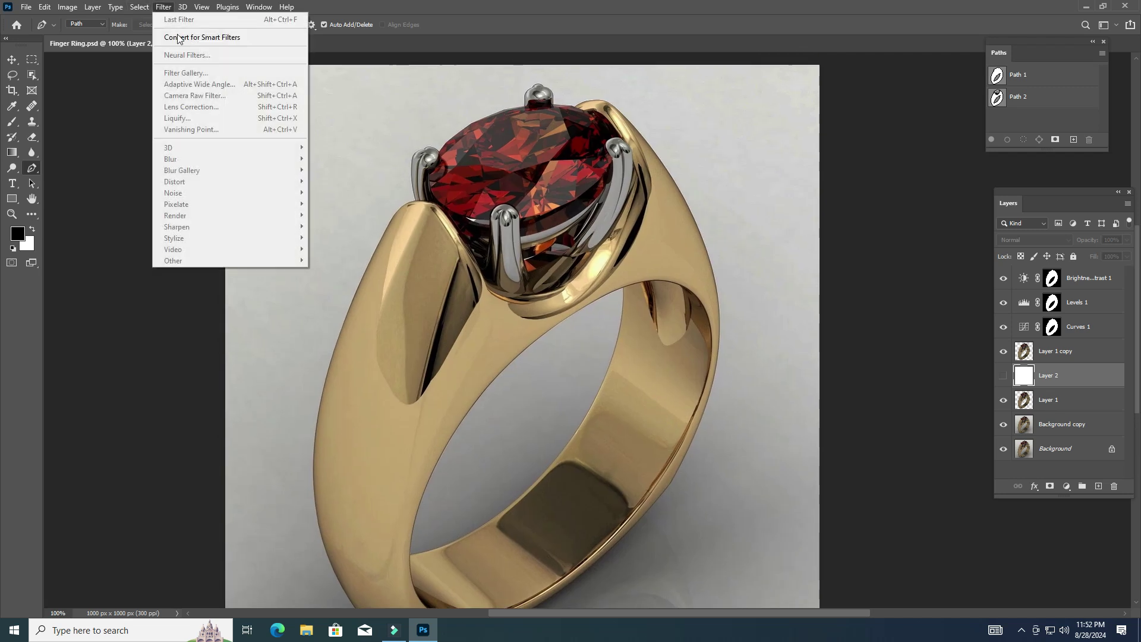
pyautogui.click(1056, 353)
pyautogui.click(1003, 376)
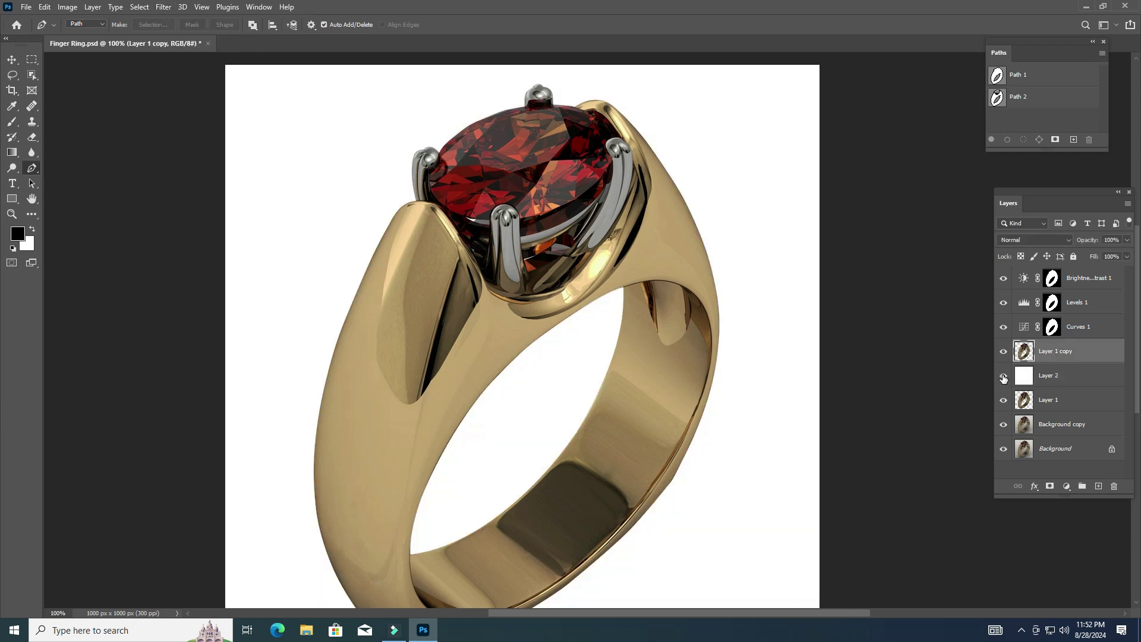
pyautogui.click(1004, 378)
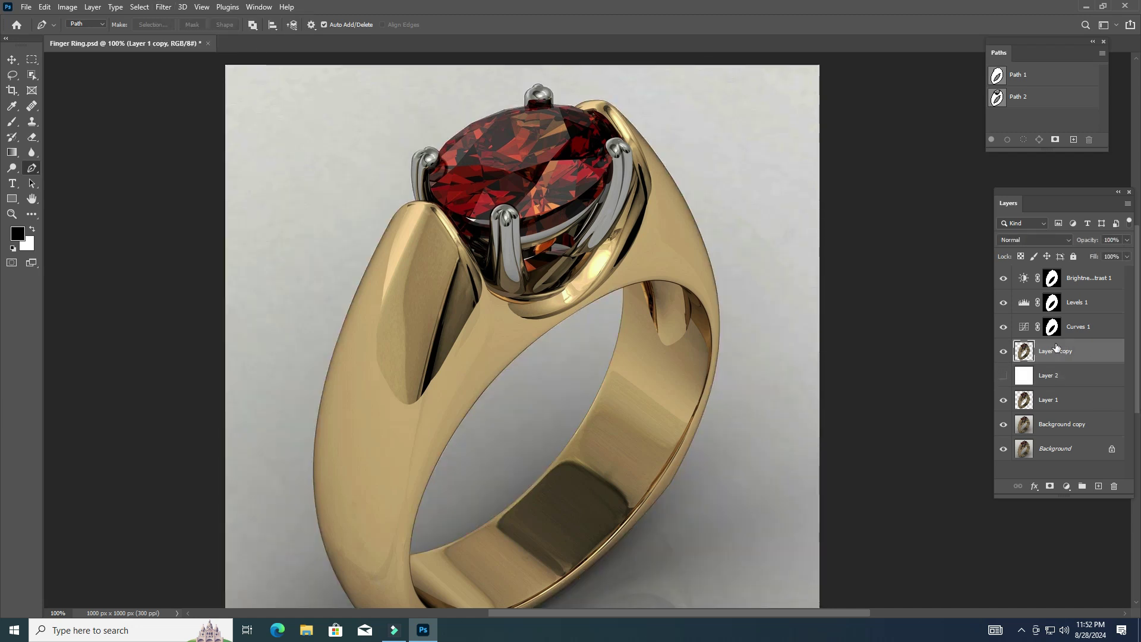
pyautogui.click(164, 7)
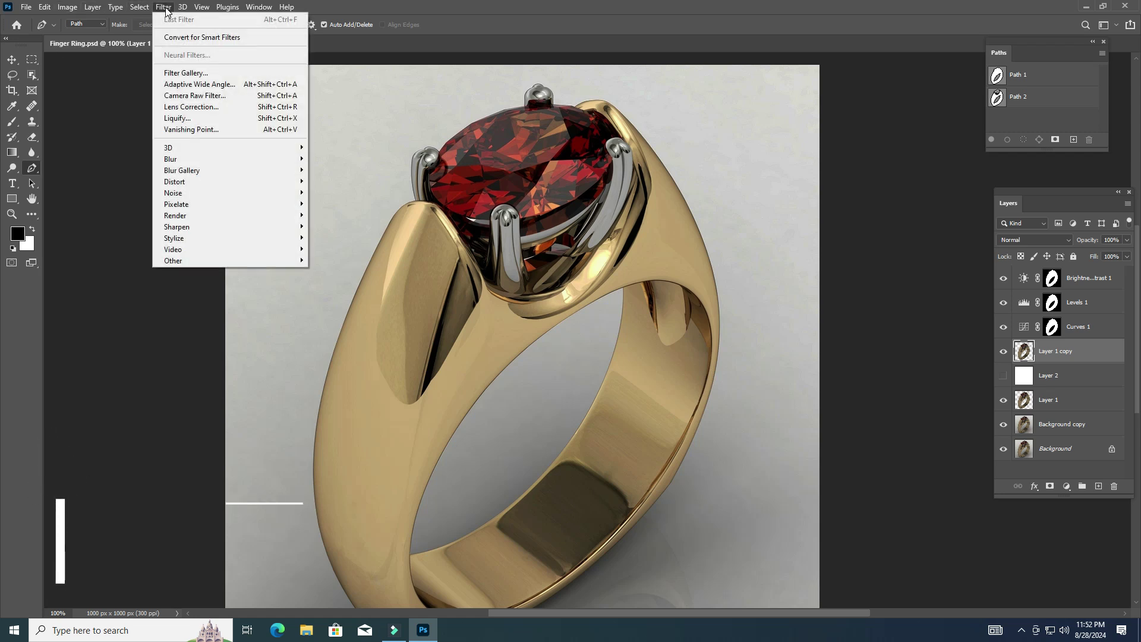
pyautogui.moveTo(176, 226)
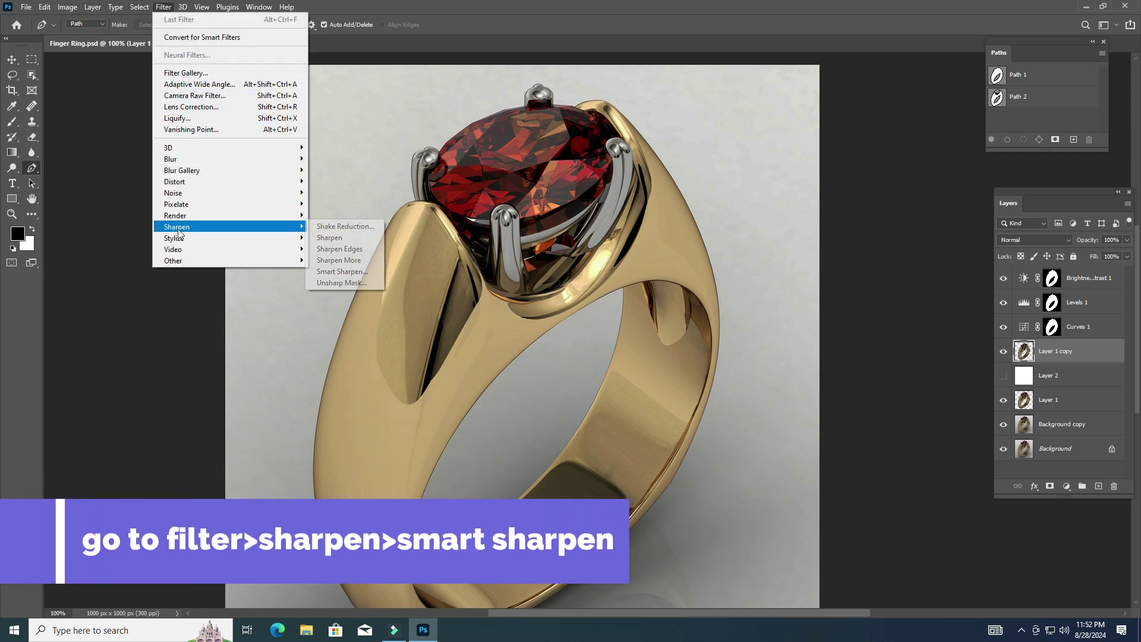
pyautogui.click(352, 271)
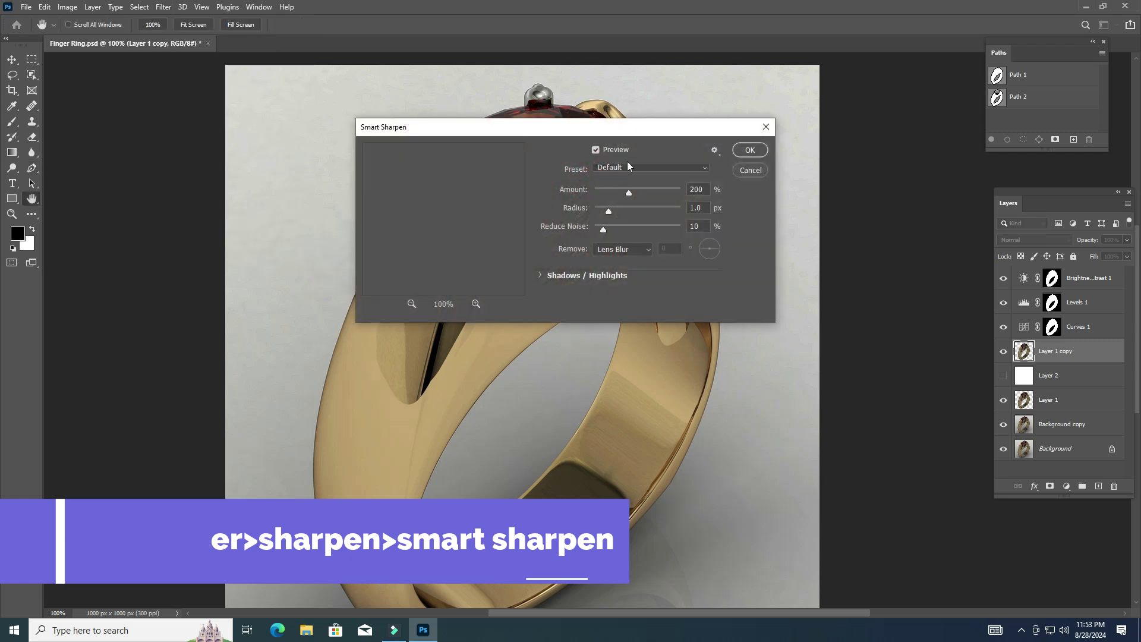
pyautogui.moveTo(667, 130); pyautogui.dragTo(913, 96)
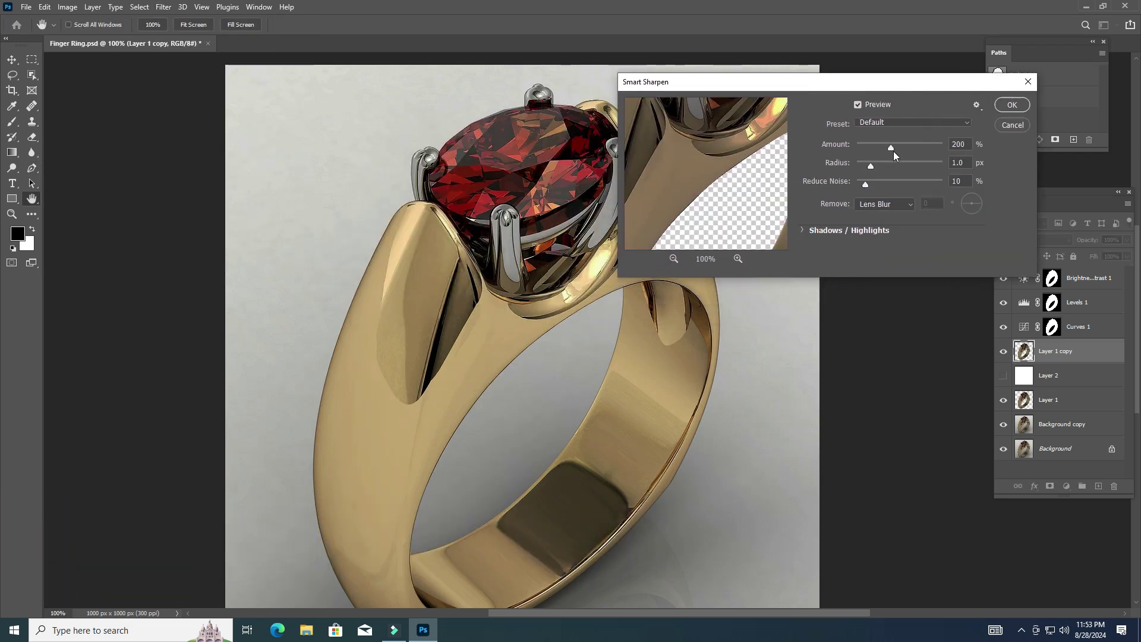
pyautogui.click(865, 185)
pyautogui.moveTo(879, 183); pyautogui.dragTo(882, 185)
pyautogui.moveTo(883, 184)
pyautogui.mouseDown()
pyautogui.moveTo(894, 184)
pyautogui.moveTo(881, 166)
pyautogui.mouseUp()
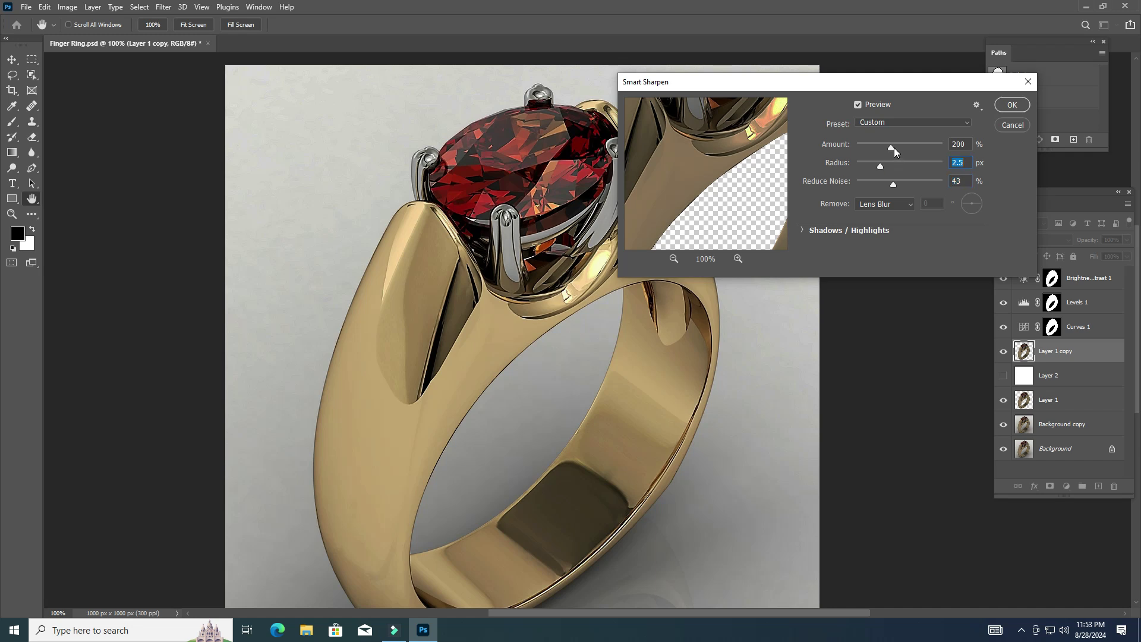
pyautogui.moveTo(893, 148); pyautogui.dragTo(893, 148)
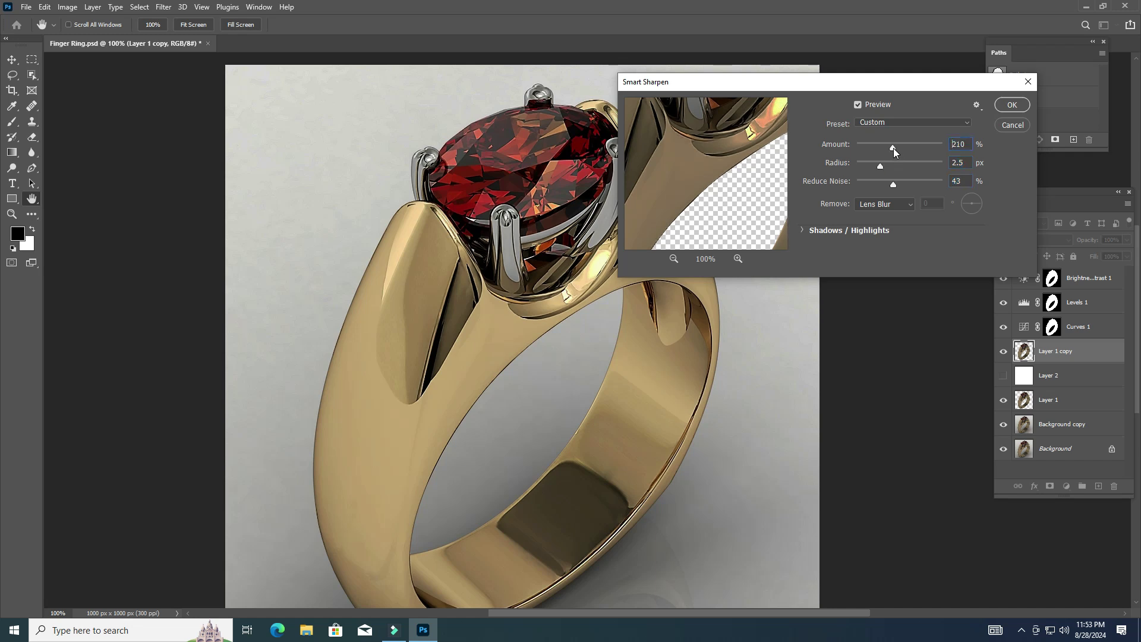
pyautogui.click(1013, 106)
pyautogui.press('p')
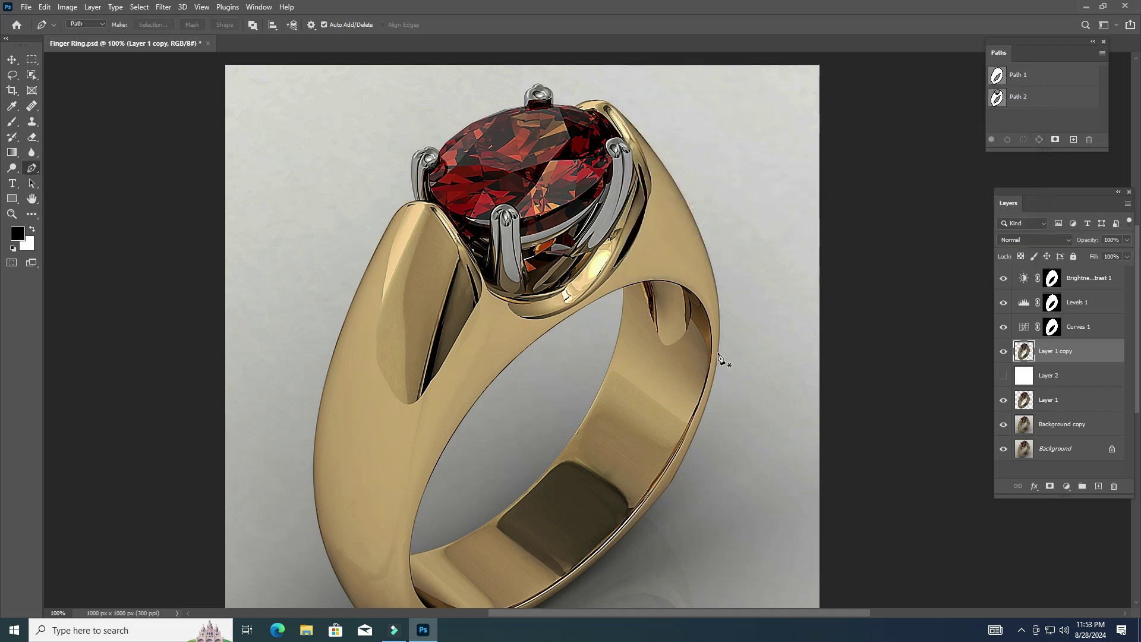
pyautogui.keyDown('ctrl'); pyautogui.click(605, 352); pyautogui.keyUp('ctrl')
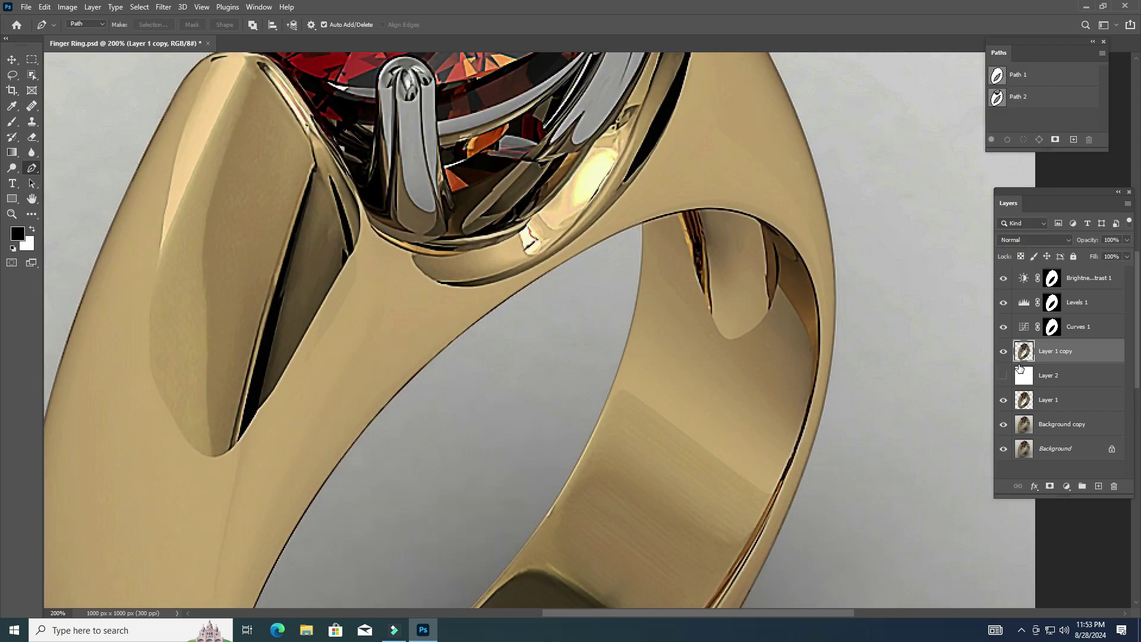
pyautogui.click(1004, 352)
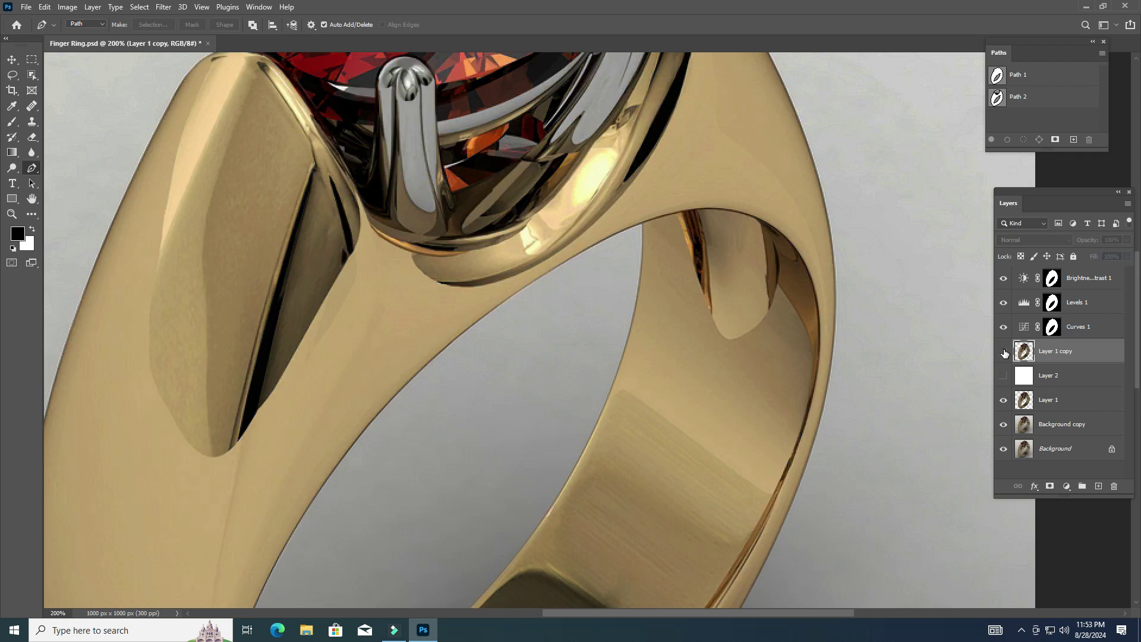
pyautogui.click(1004, 353)
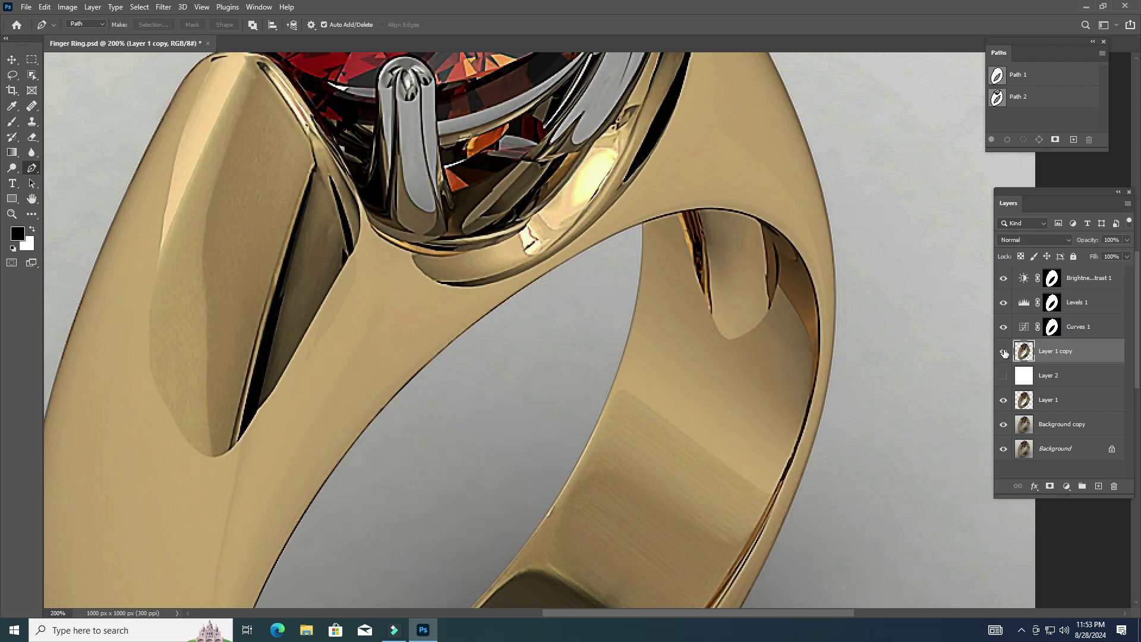
pyautogui.hotkey('ctrl', '-')
pyautogui.hotkey('ctrl', '-')
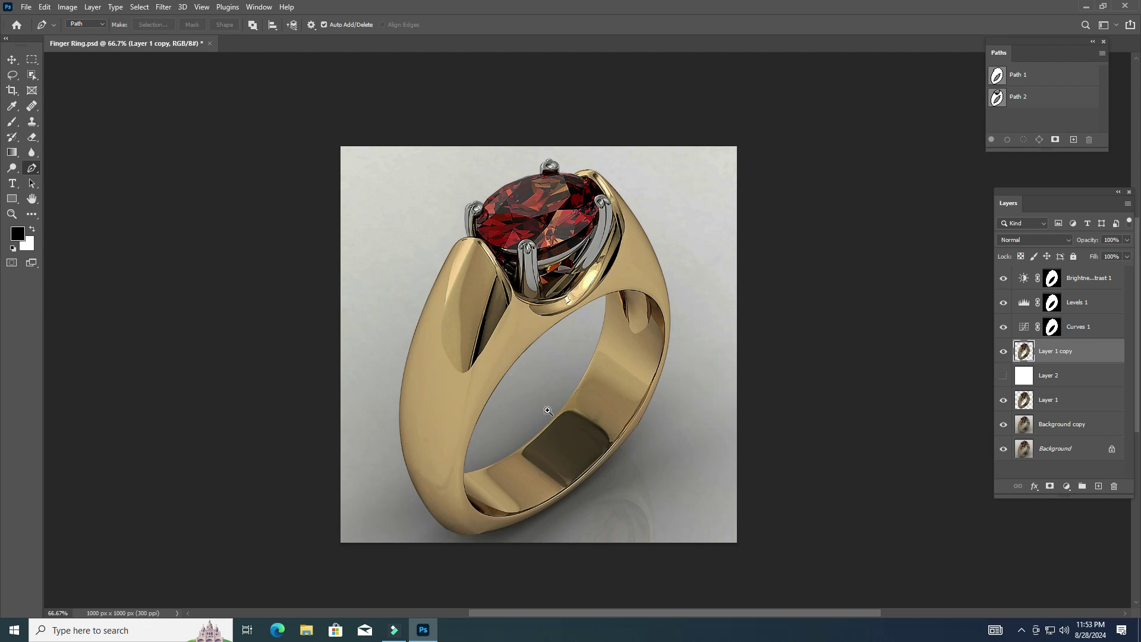
pyautogui.hotkey('ctrl', '+')
pyautogui.moveTo(521, 447); pyautogui.dragTo(552, 377)
pyautogui.scroll(1, 489, 393)
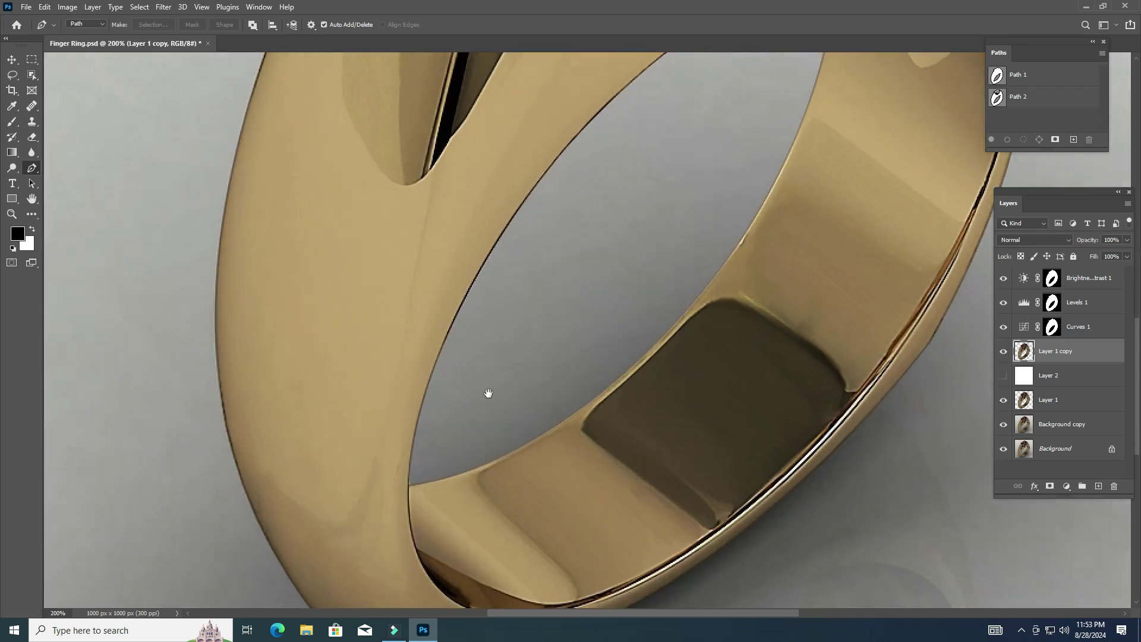
pyautogui.scroll(1, 488, 393)
pyautogui.scroll(-1, 708, 356)
pyautogui.scroll(-1, 752, 466)
pyautogui.scroll(-1, 751, 466)
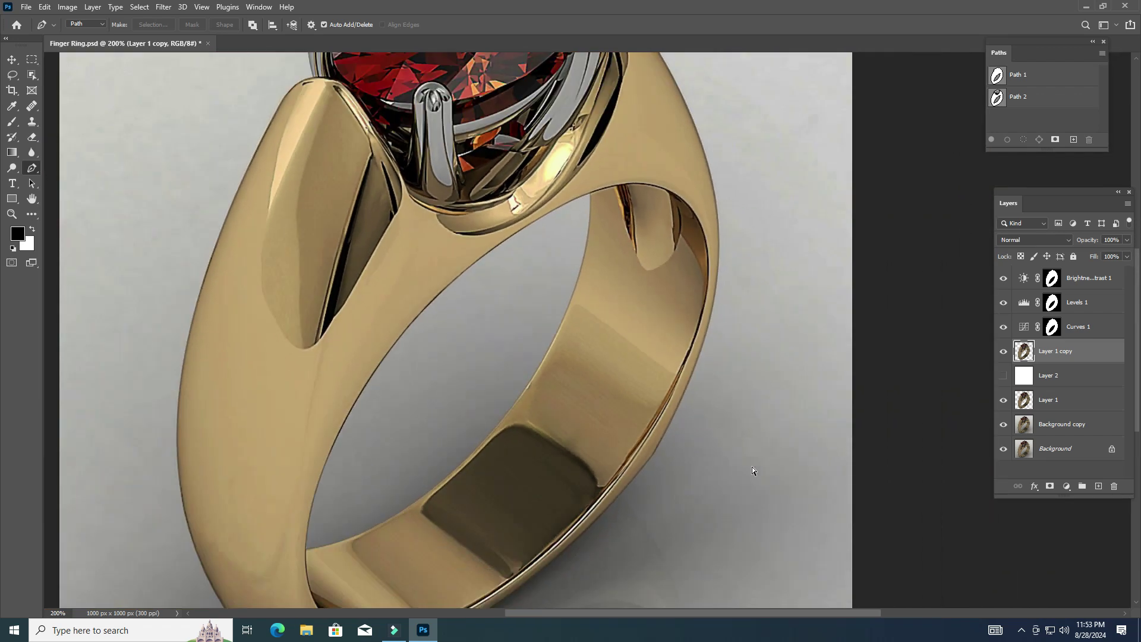
pyautogui.scroll(-1, 754, 471)
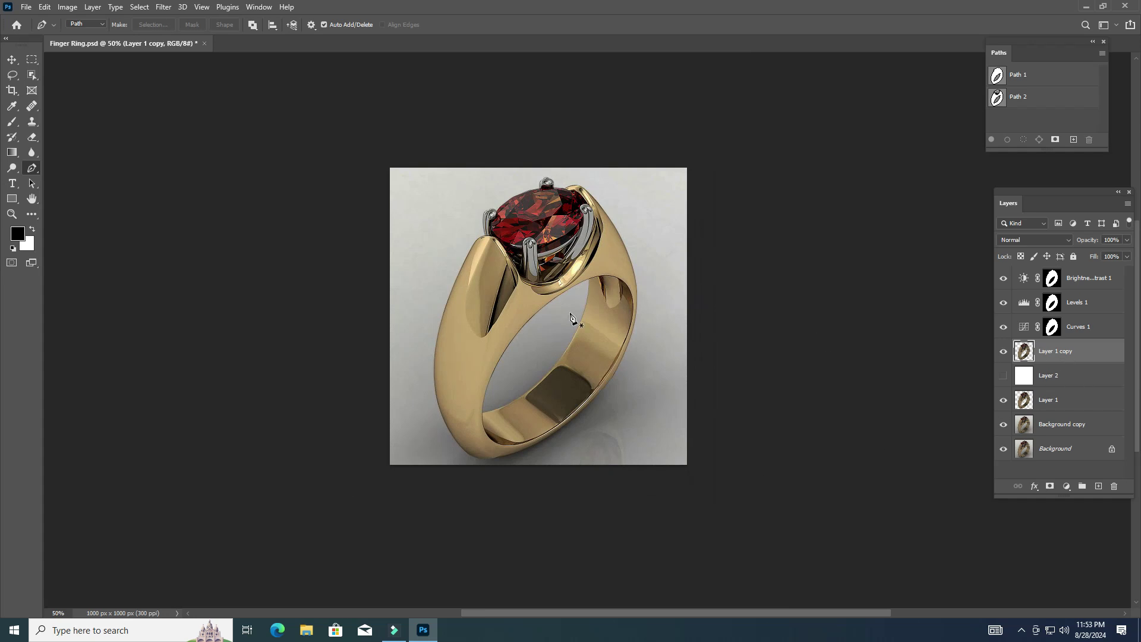
# Apply Brightness 18 and Contrast 26 directly to the ring layer, then reload the ring selection.
pyautogui.click(69, 7)
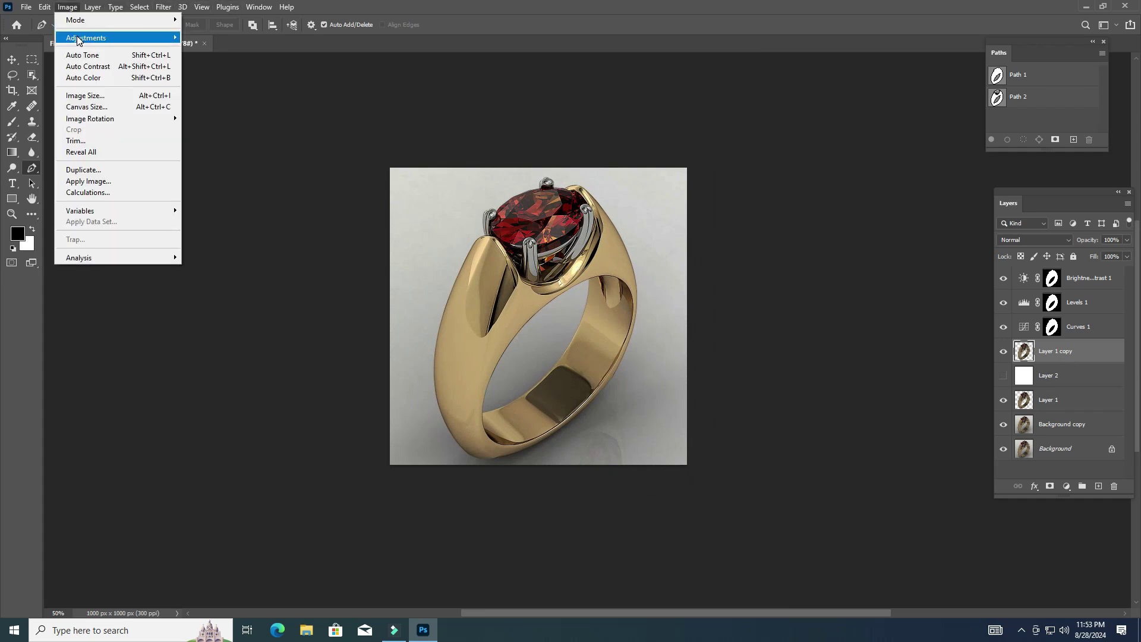
pyautogui.click(214, 37)
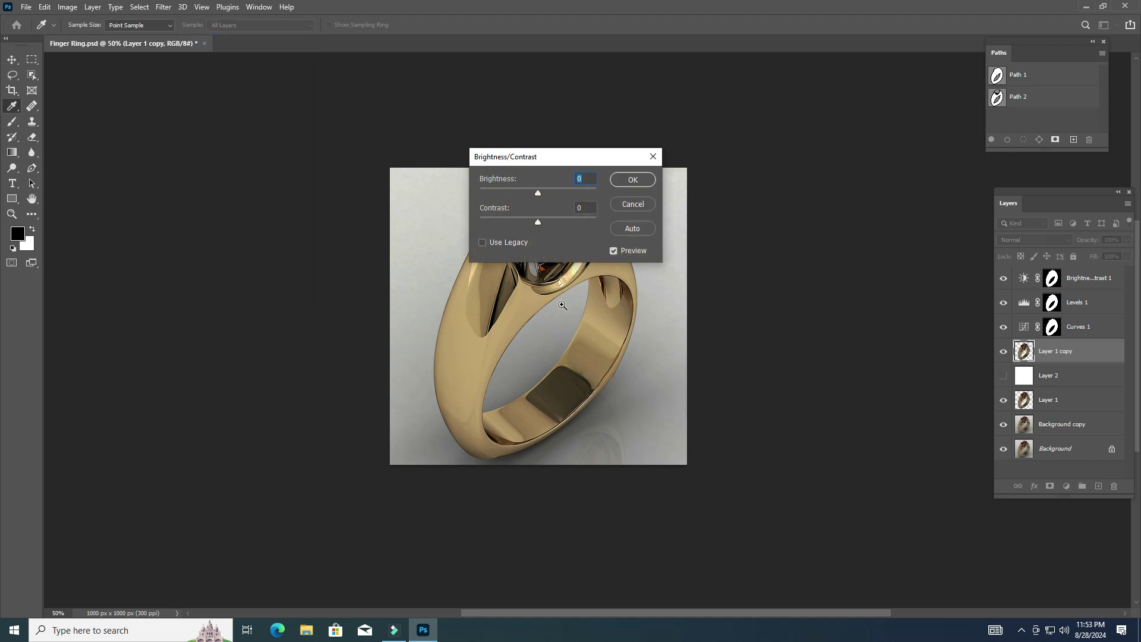
pyautogui.hotkey('ctrl', '+')
pyautogui.hotkey('ctrl', '+')
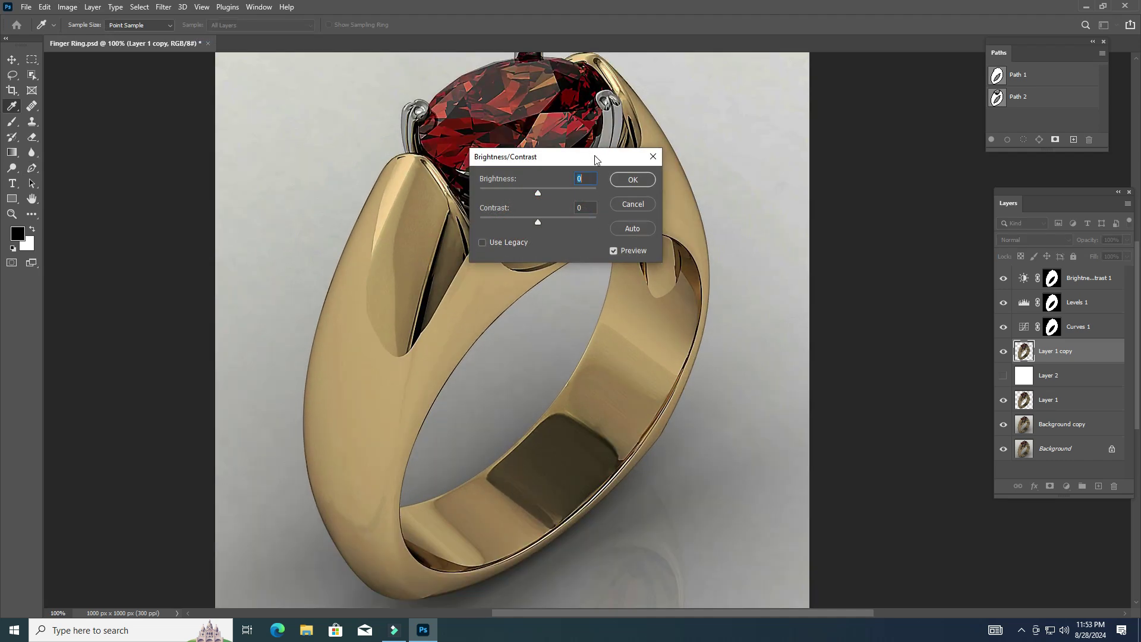
pyautogui.moveTo(596, 159); pyautogui.dragTo(913, 143)
pyautogui.moveTo(854, 177); pyautogui.dragTo(861, 177)
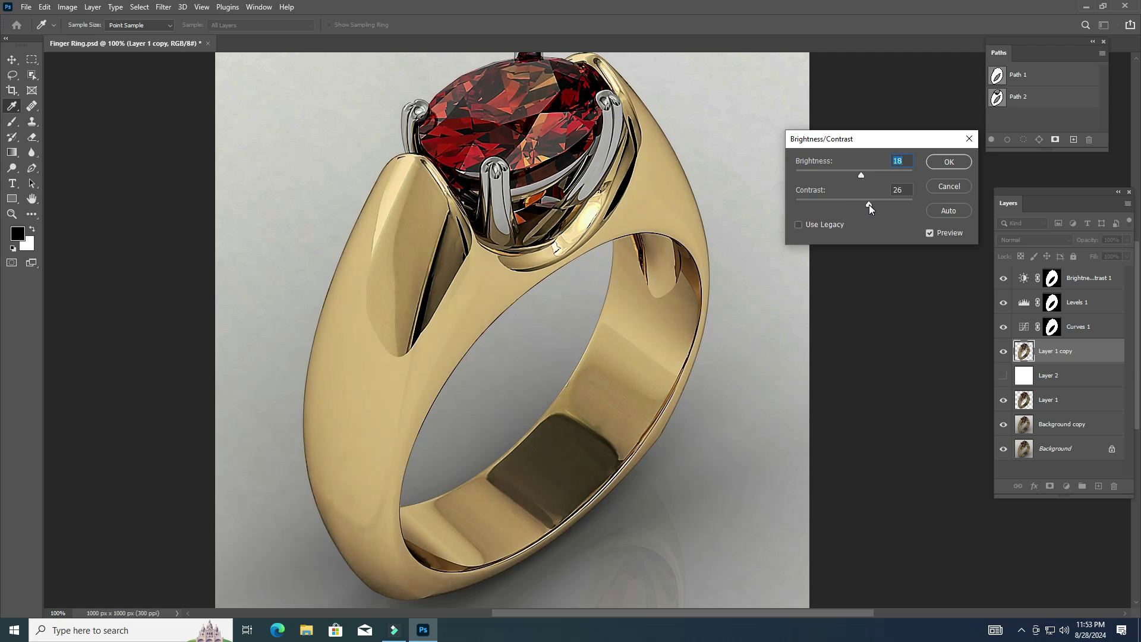
pyautogui.click(949, 164)
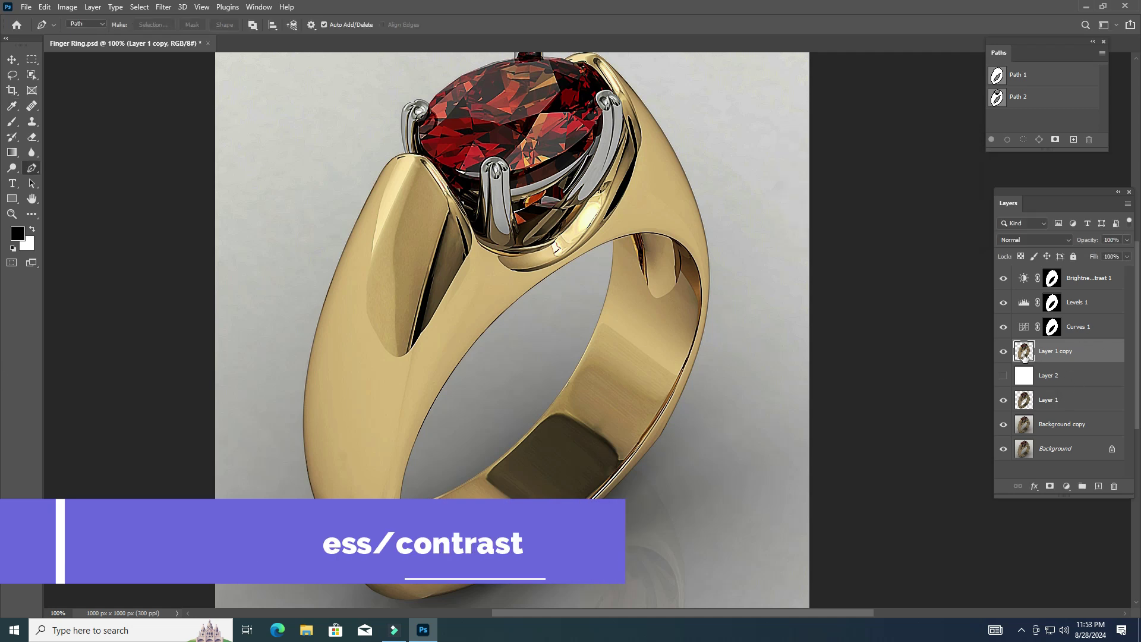
pyautogui.keyDown('ctrl'); pyautogui.click(1025, 352); pyautogui.keyUp('ctrl')
# Add a ring-masked Color Balance layer with midtones Red +11, then open Brightness/Contrast.
pyautogui.click(1067, 487)
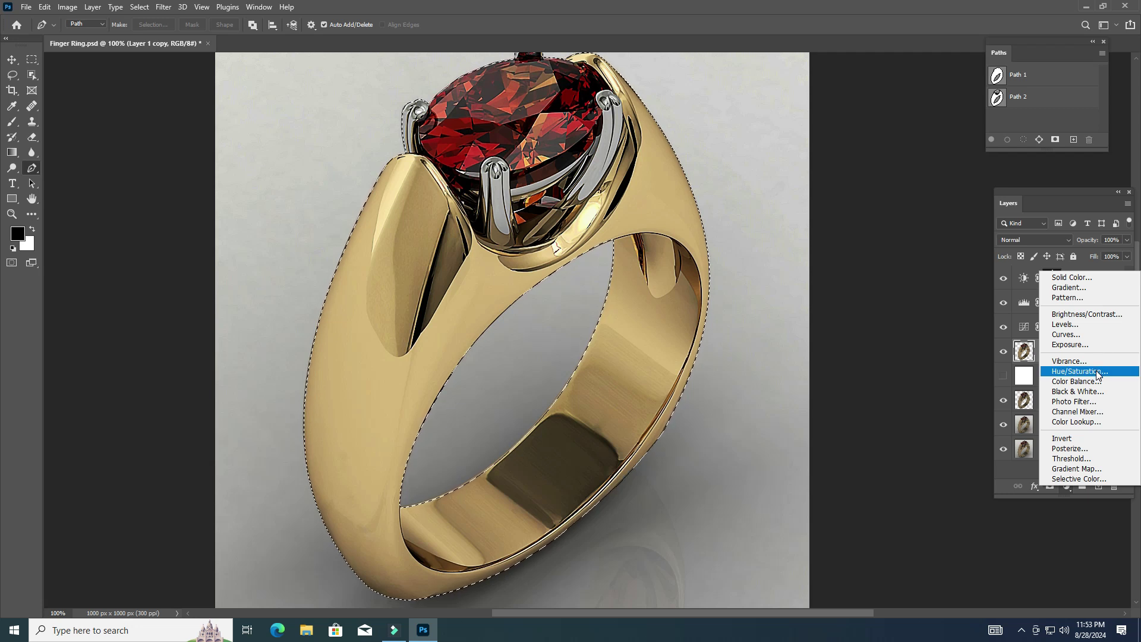
pyautogui.click(1093, 382)
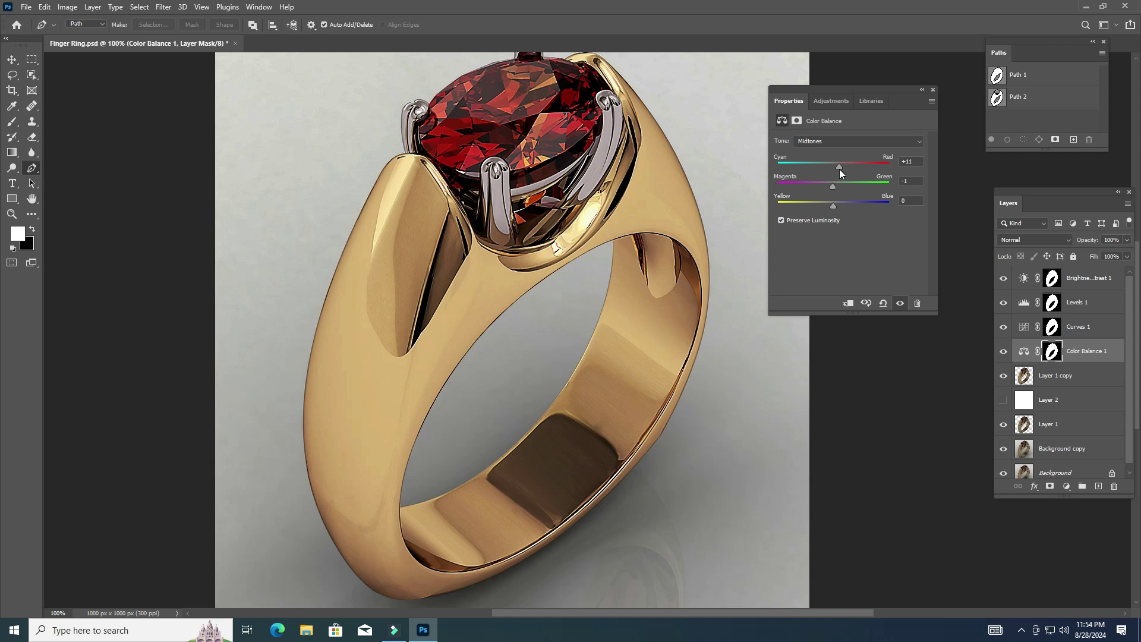
pyautogui.click(933, 91)
pyautogui.click(67, 6)
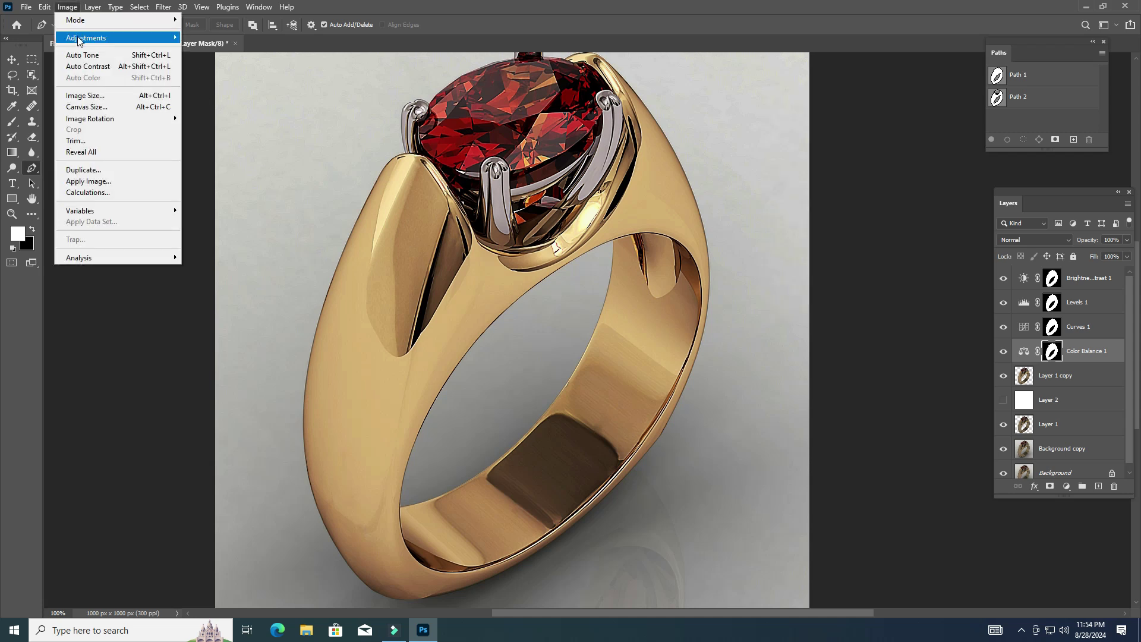
pyautogui.moveTo(86, 37)
pyautogui.click(196, 38)
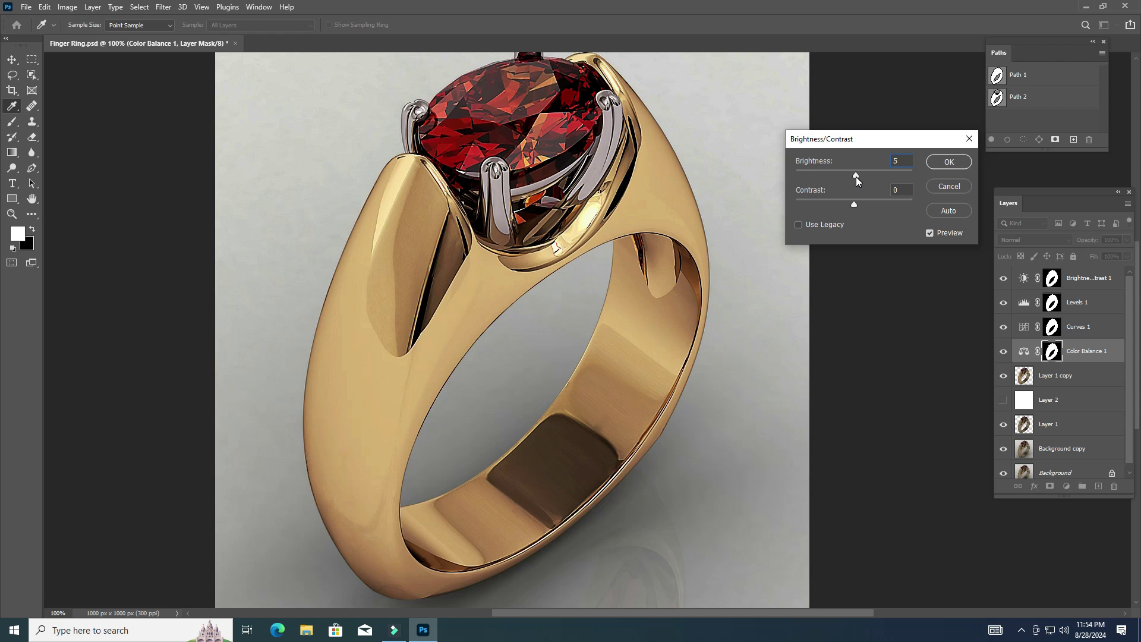
# Apply Brightness 5, switch to the Pen tool, and zoom in close on the gemstone.
pyautogui.click(949, 162)
pyautogui.press('p')
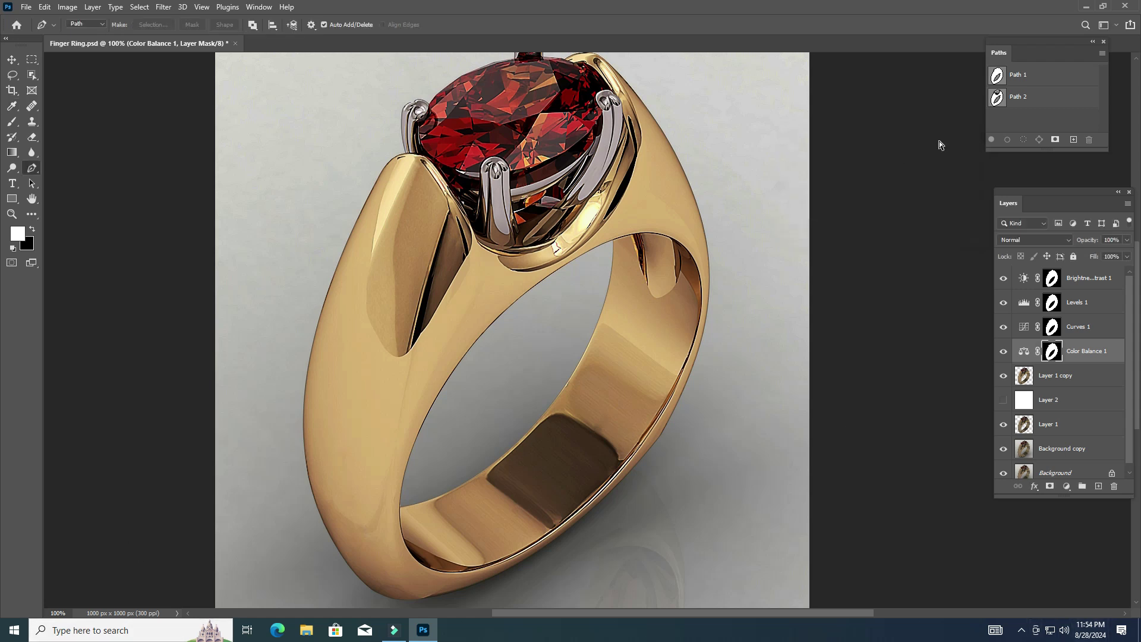
pyautogui.hotkey('ctrl', '-')
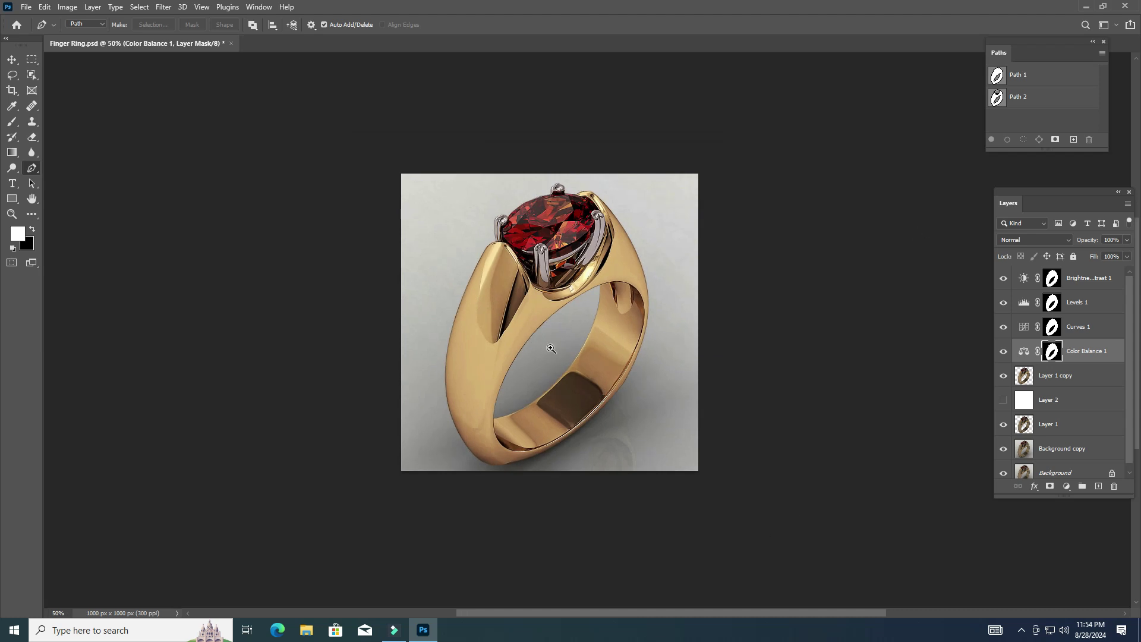
pyautogui.hotkey('ctrl', '-')
pyautogui.hotkey('ctrl', '+')
pyautogui.hotkey('ctrl', '+')
pyautogui.moveTo(649, 386); pyautogui.dragTo(682, 393)
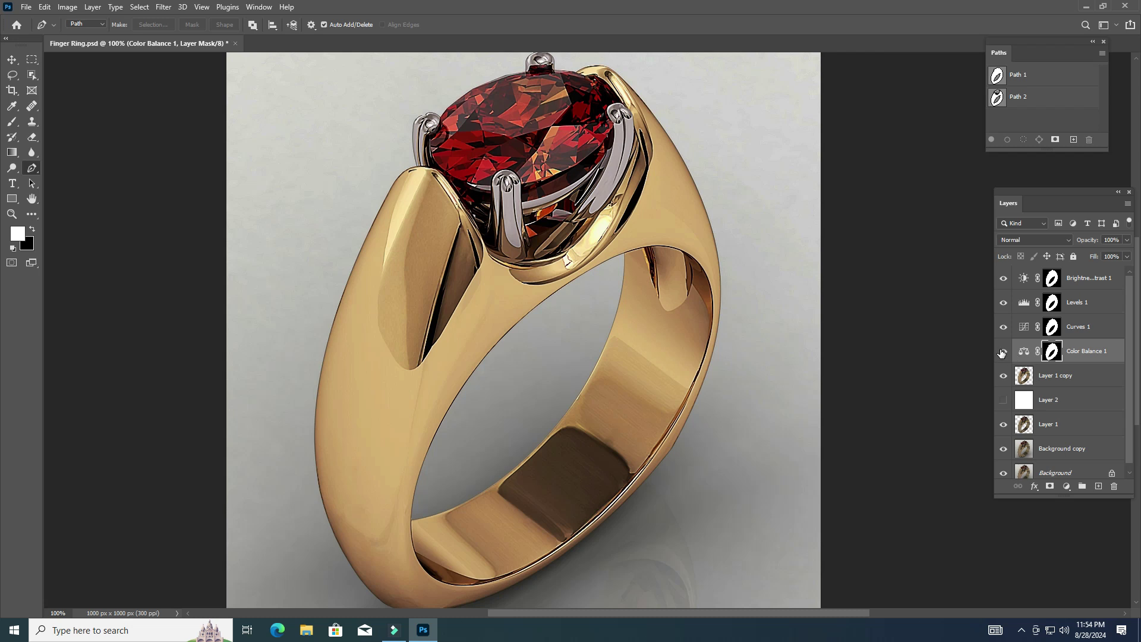
pyautogui.hotkey('ctrl', '+')
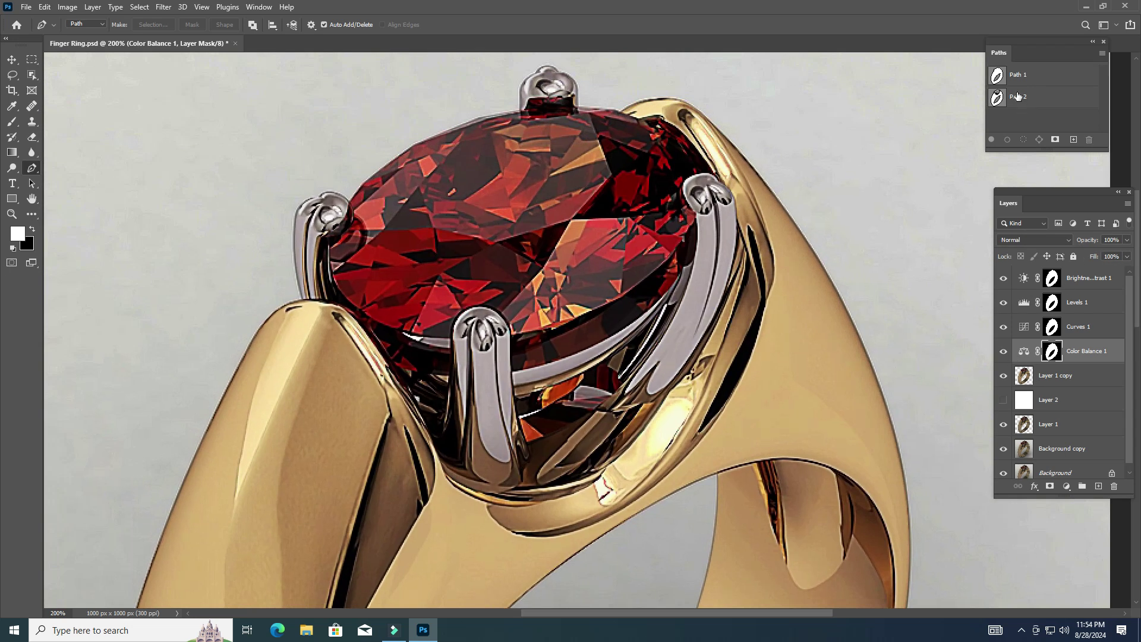
# Display Path 2, remove its inner-hole subpath, and trial-load it as a selection.
pyautogui.click(1001, 100)
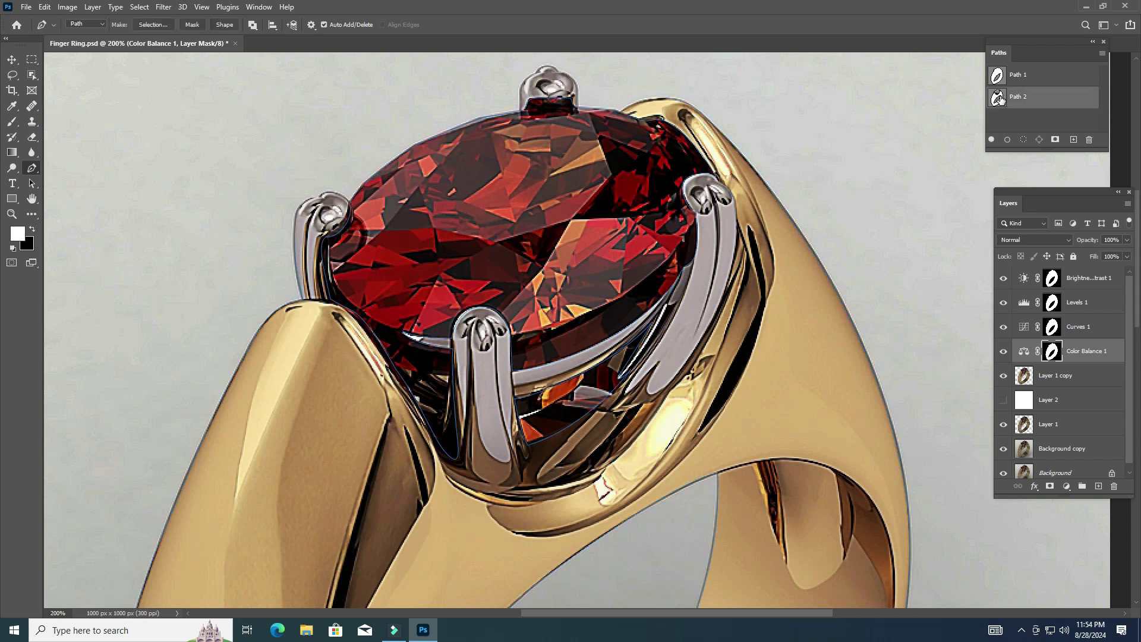
pyautogui.hotkey('ctrl', '-')
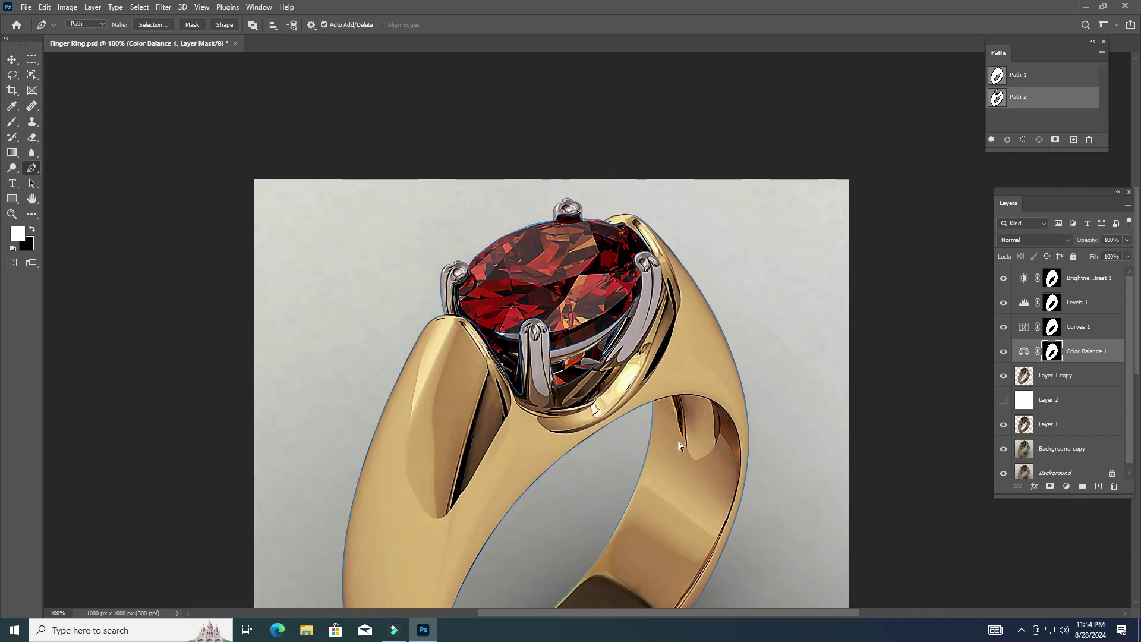
pyautogui.hotkey('ctrl', 'z')
pyautogui.keyDown('ctrl'); pyautogui.click(995, 97); pyautogui.keyUp('ctrl')
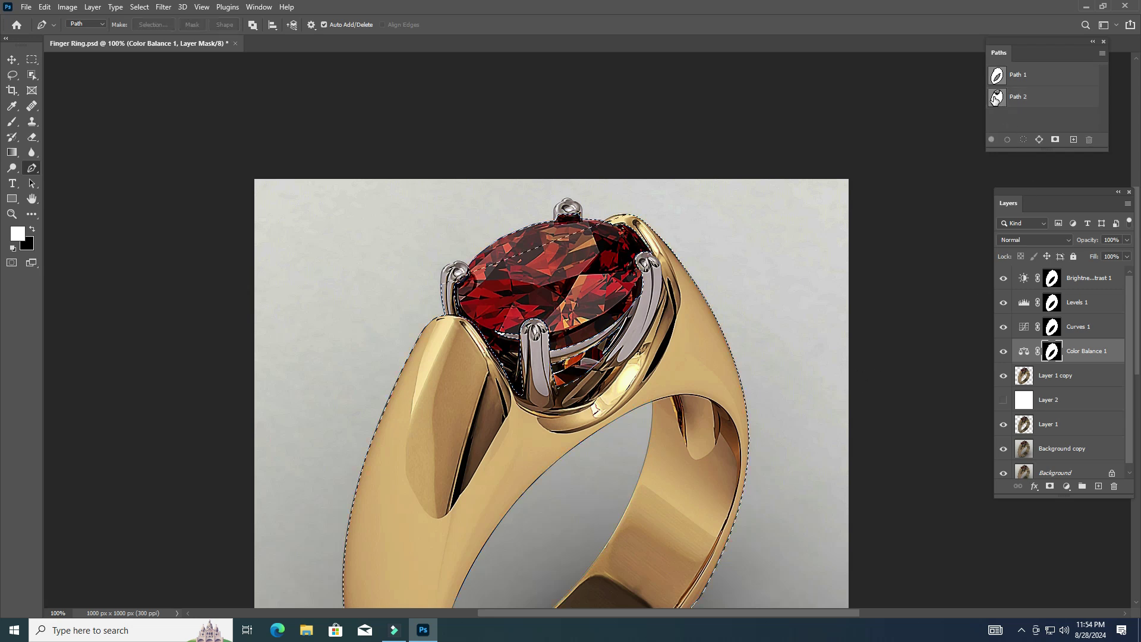
pyautogui.hotkey('ctrl', 'd')
# Delete Path 2's outer ring subpath, load the gem-only path as a selection, select Layer 1 copy.
pyautogui.click(997, 97)
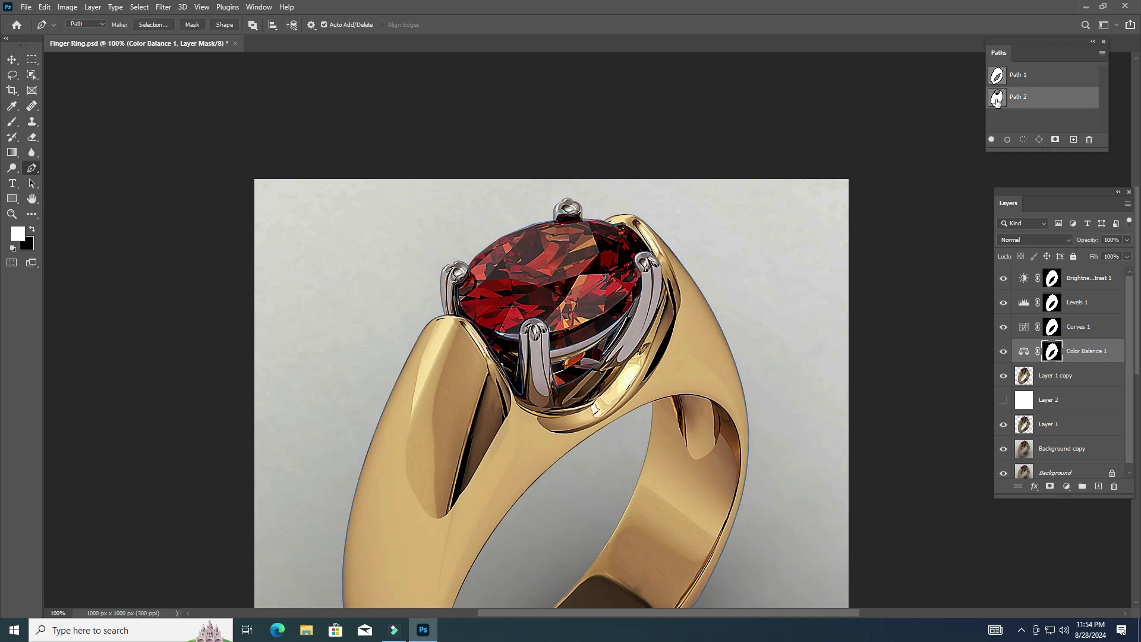
pyautogui.press('Delete')
pyautogui.keyDown('ctrl'); pyautogui.click(998, 97); pyautogui.keyUp('ctrl')
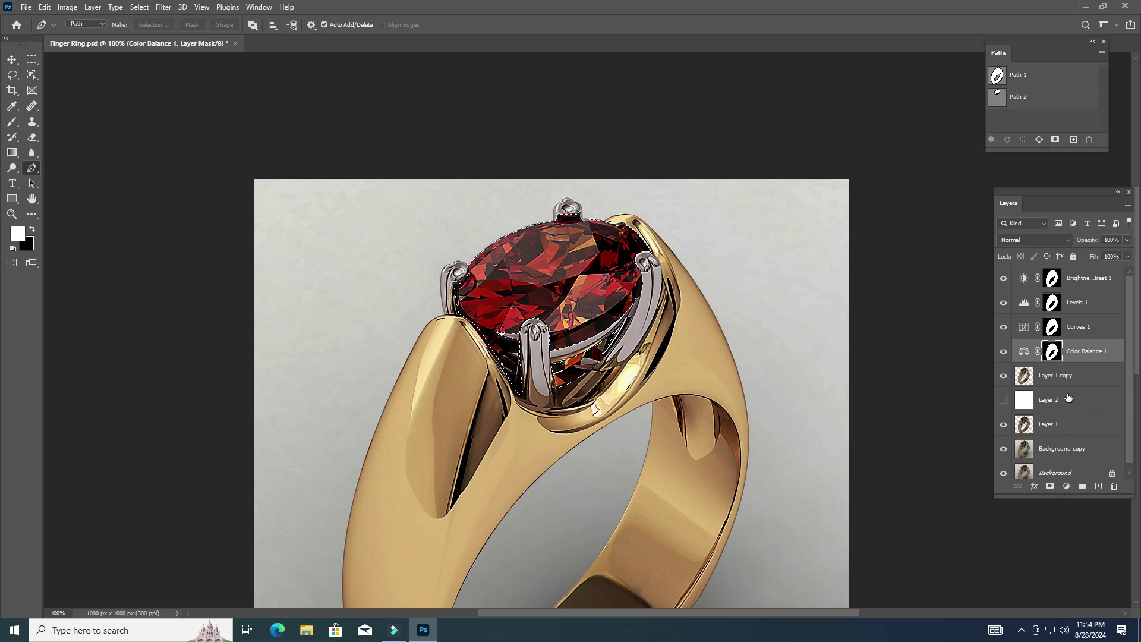
pyautogui.scroll(1, 619, 316)
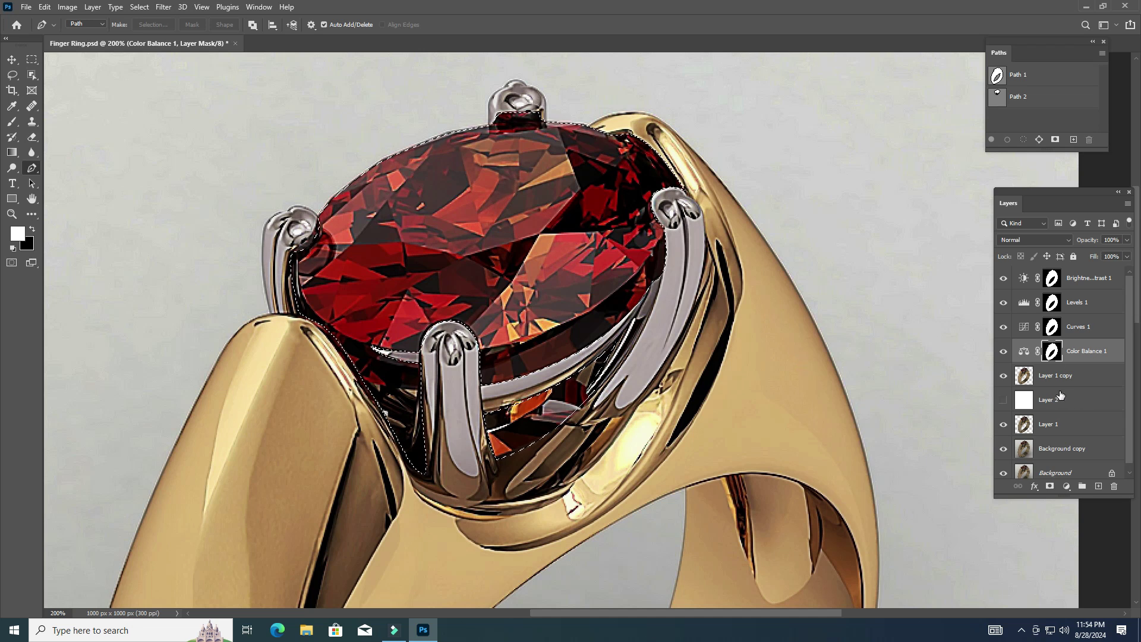
pyautogui.hotkey('ctrl', '1')
pyautogui.hotkey('ctrl', '-')
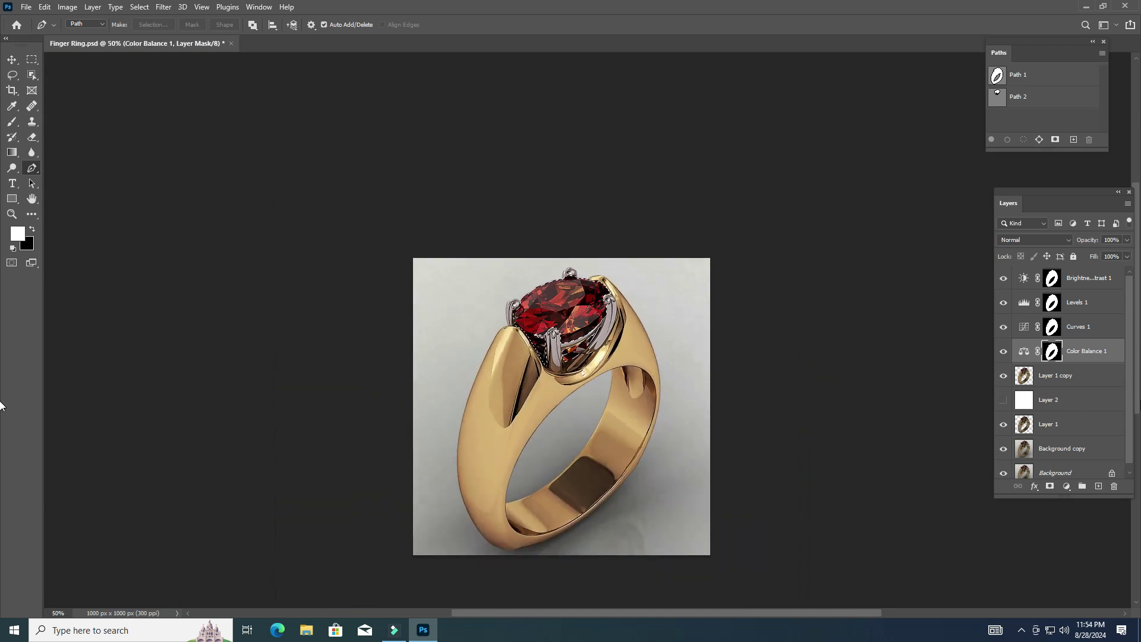
pyautogui.click(1082, 380)
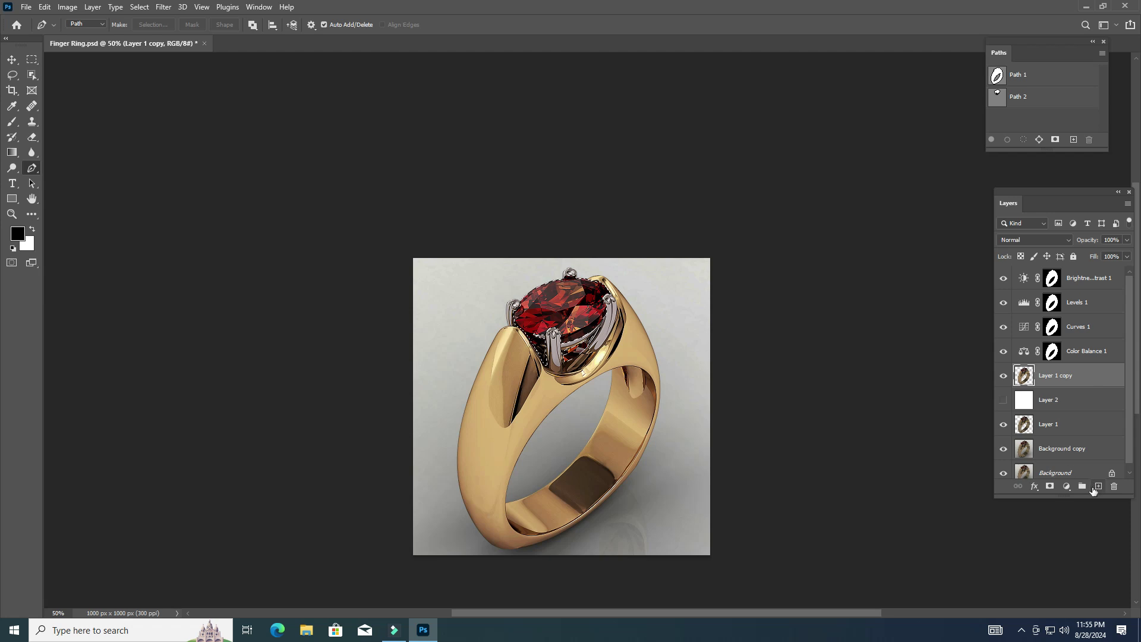
# Toggle the adjustment layers off and on to compare, then zoom in on the ring.
pyautogui.moveTo(1004, 351)
pyautogui.mouseDown()
pyautogui.moveTo(1004, 278)
pyautogui.moveTo(999, 327)
pyautogui.mouseUp()
pyautogui.click(1004, 352)
pyautogui.hotkey('ctrl', '+')
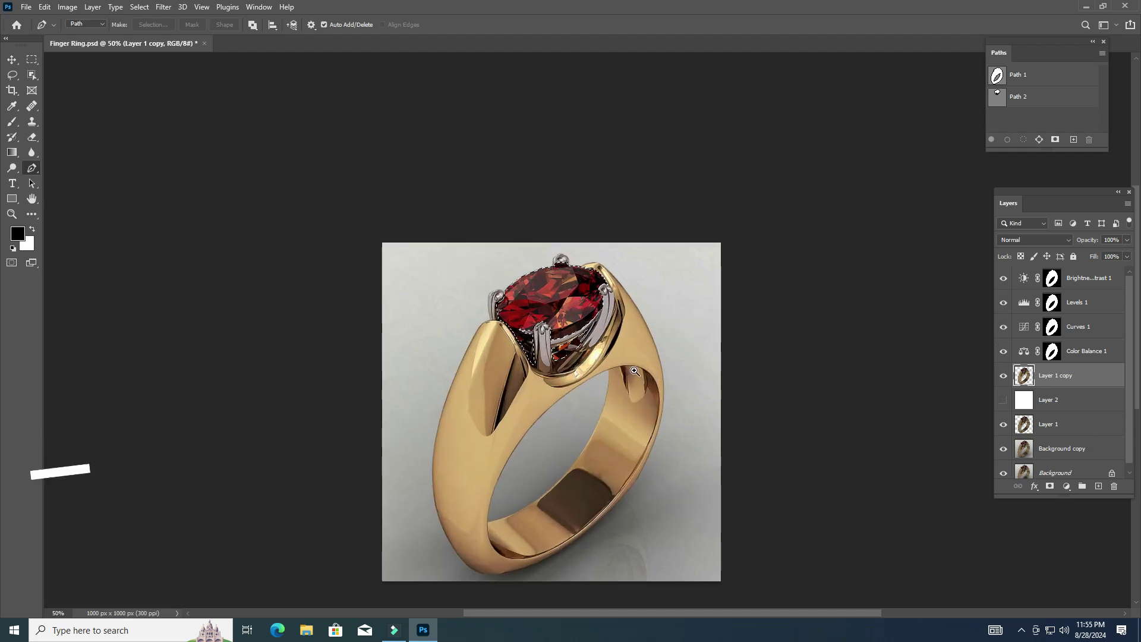
pyautogui.hotkey('ctrl', '+')
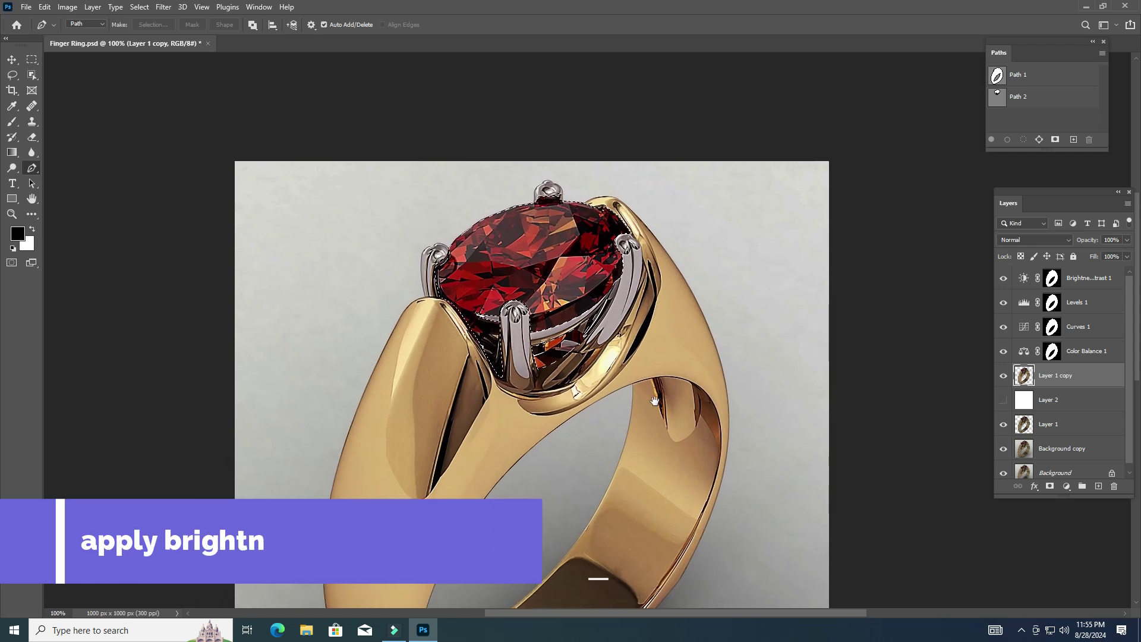
# Add a gem-masked Brightness/Contrast layer at Brightness 21 and Contrast 15.
pyautogui.click(1066, 486)
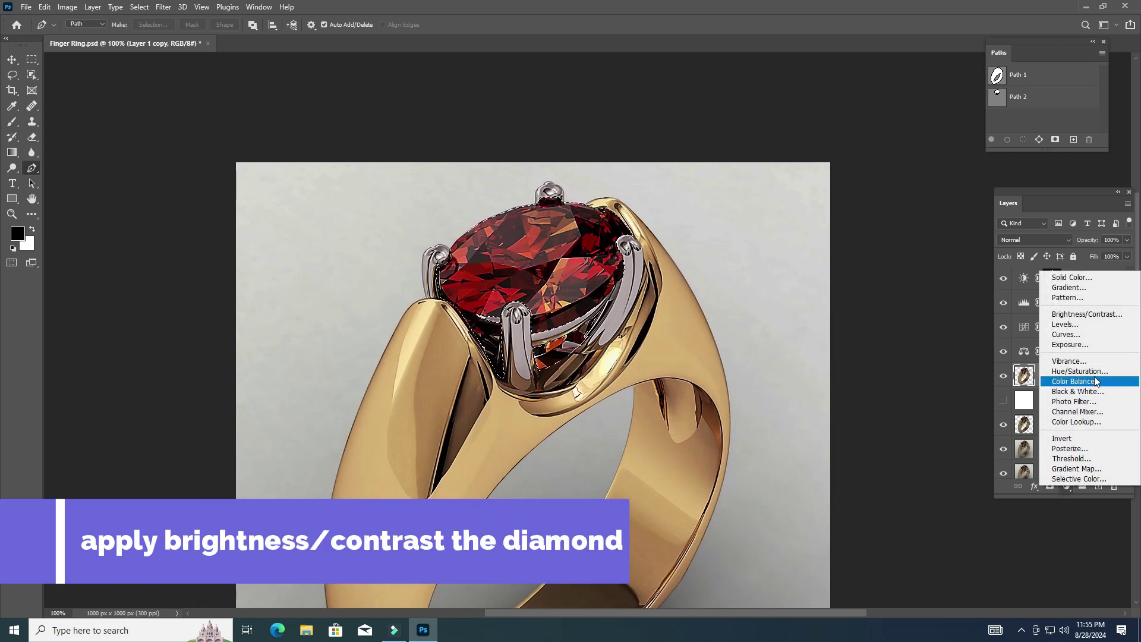
pyautogui.click(1083, 311)
pyautogui.moveTo(849, 173)
pyautogui.mouseDown()
pyautogui.moveTo(880, 173)
pyautogui.moveTo(861, 177)
pyautogui.mouseUp()
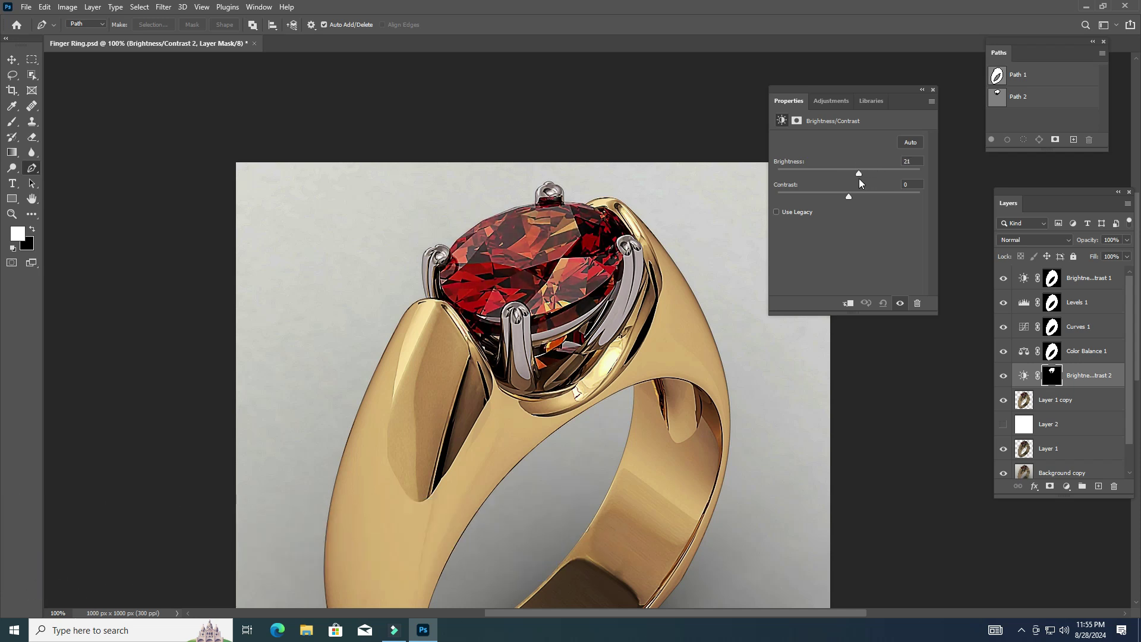
pyautogui.moveTo(849, 197)
pyautogui.mouseDown()
pyautogui.moveTo(834, 195)
pyautogui.moveTo(884, 194)
pyautogui.mouseUp()
pyautogui.click(932, 89)
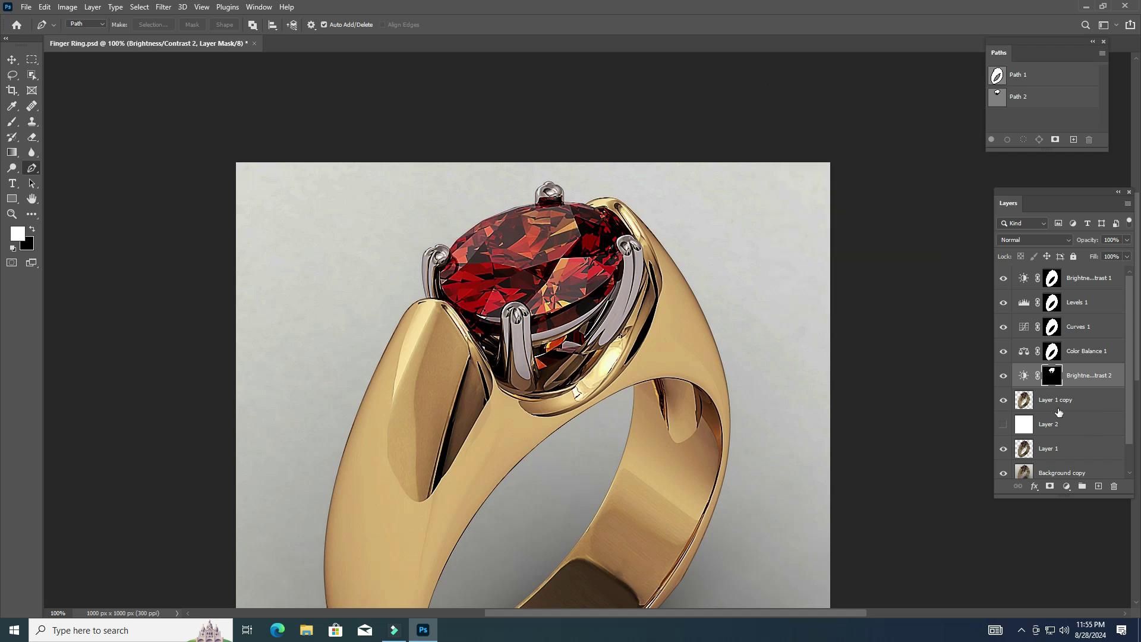
pyautogui.click(1075, 404)
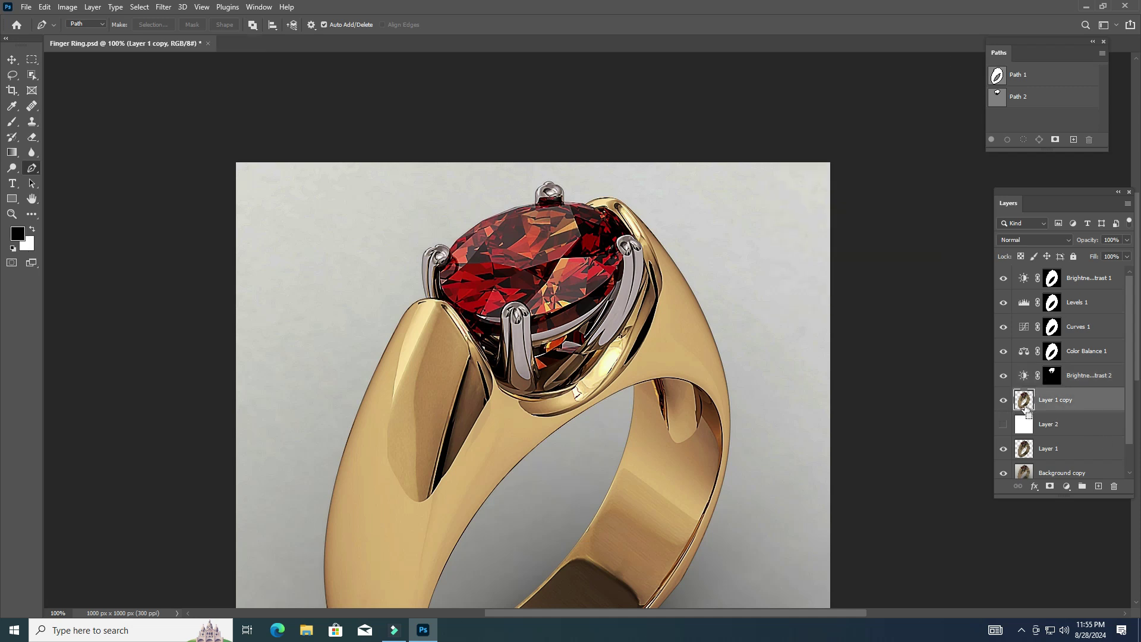
# Add a trial Hue/Saturation adjustment layer, then undo it.
pyautogui.click(1067, 487)
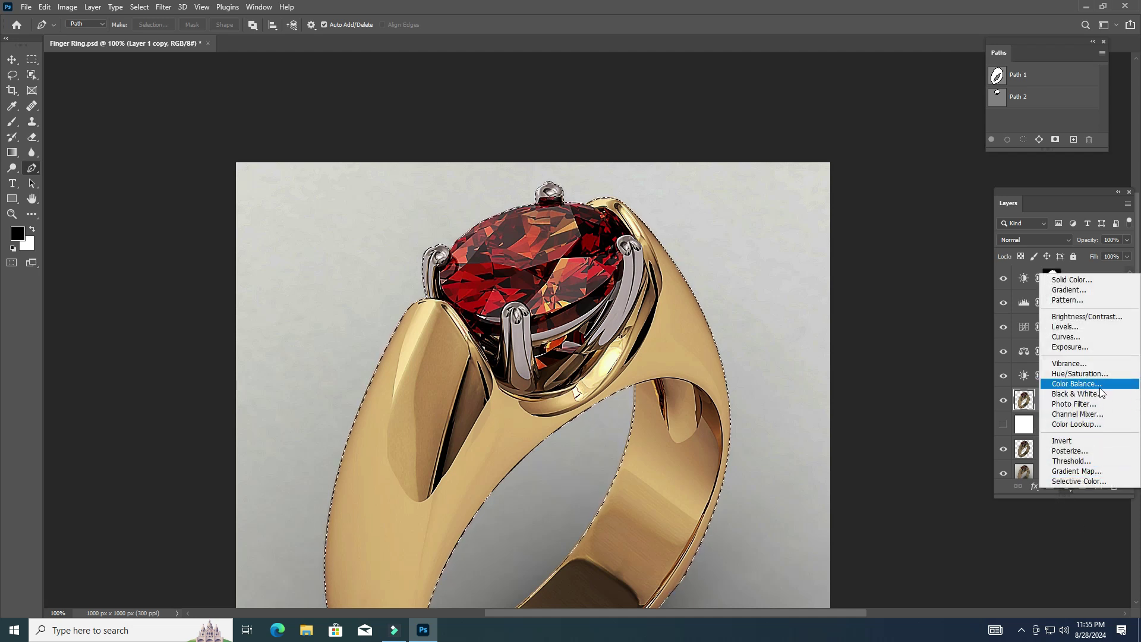
pyautogui.click(1086, 374)
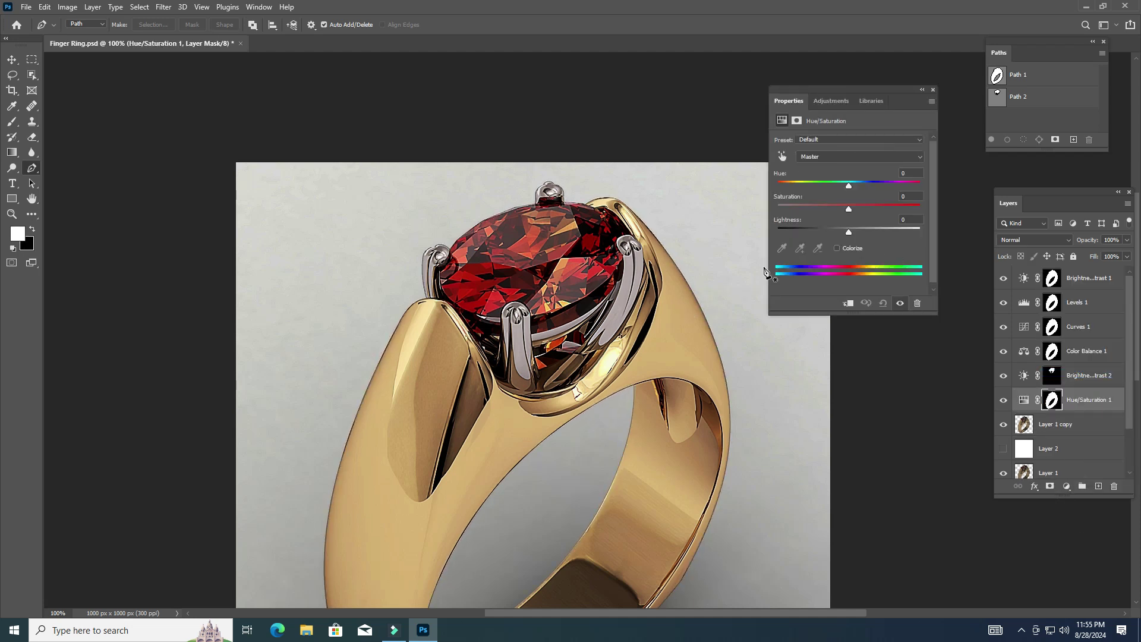
pyautogui.hotkey('ctrl', 'z')
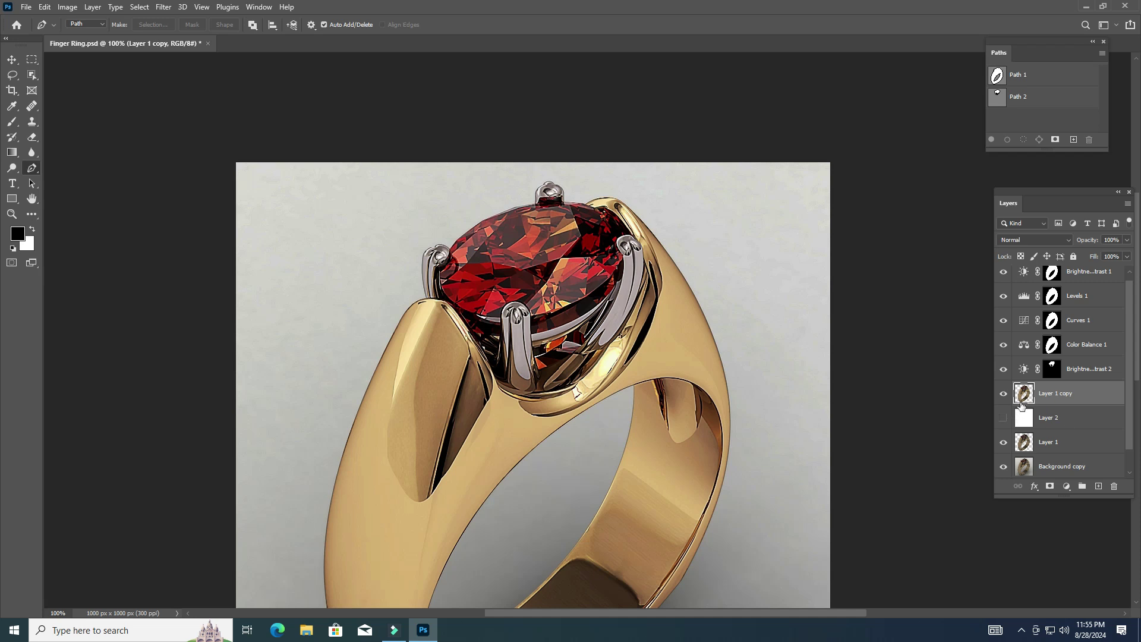
# Load the gemstone outline from Path 2 as a selection and zoom in on it.
pyautogui.keyDown('ctrl'); pyautogui.click(1001, 95); pyautogui.keyUp('ctrl')
pyautogui.click(606, 335)
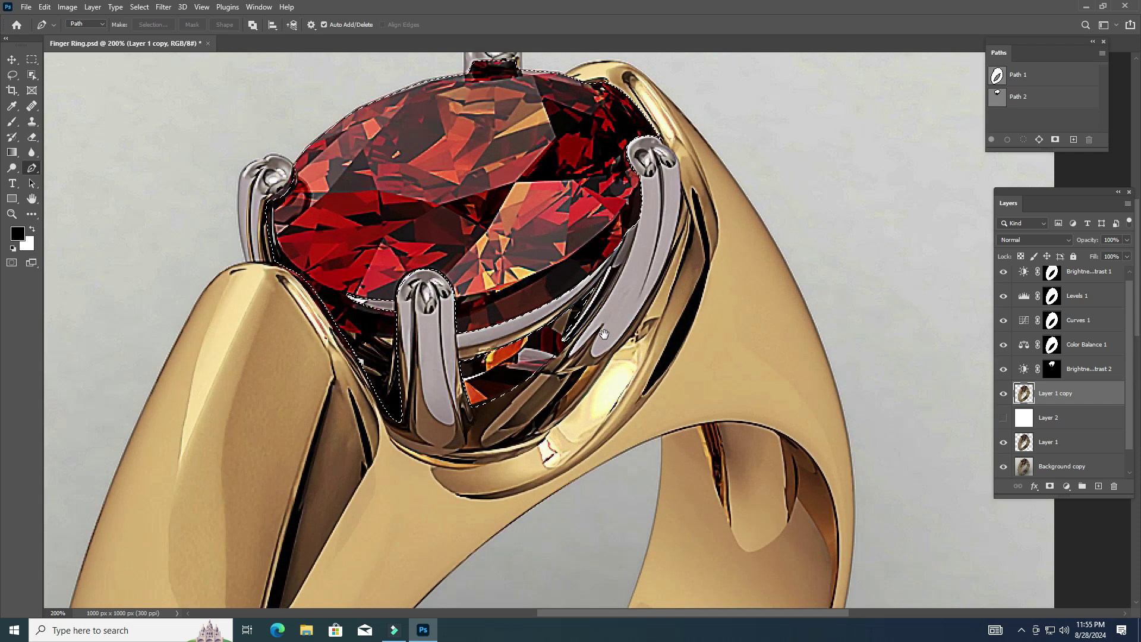
pyautogui.click(633, 338)
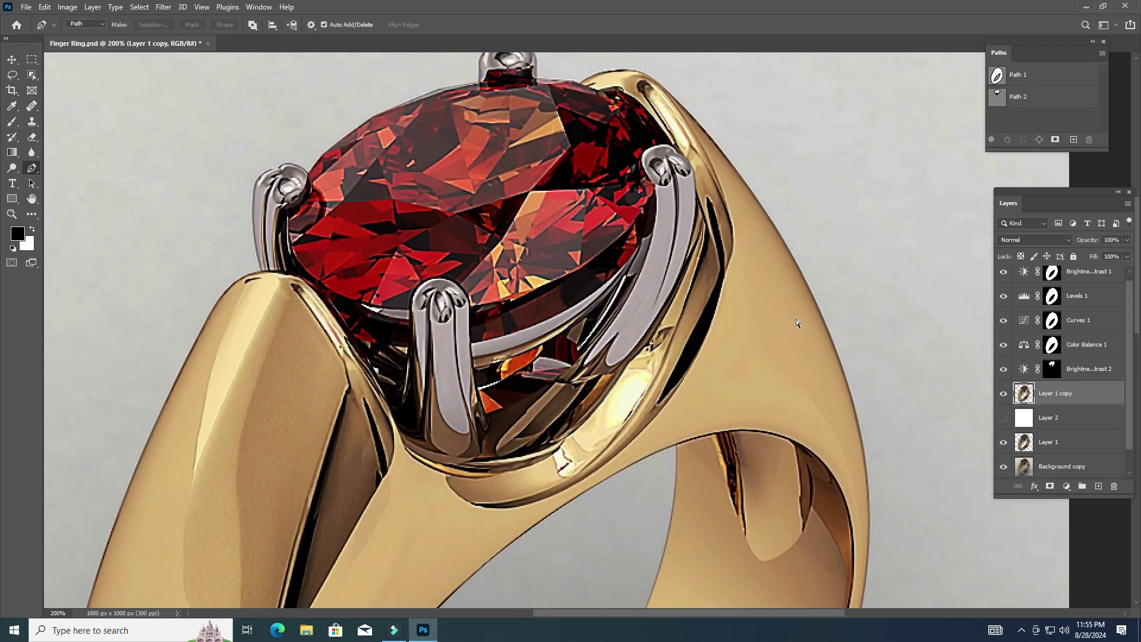
pyautogui.scroll(-1, 794, 314)
pyautogui.scroll(-2, 792, 309)
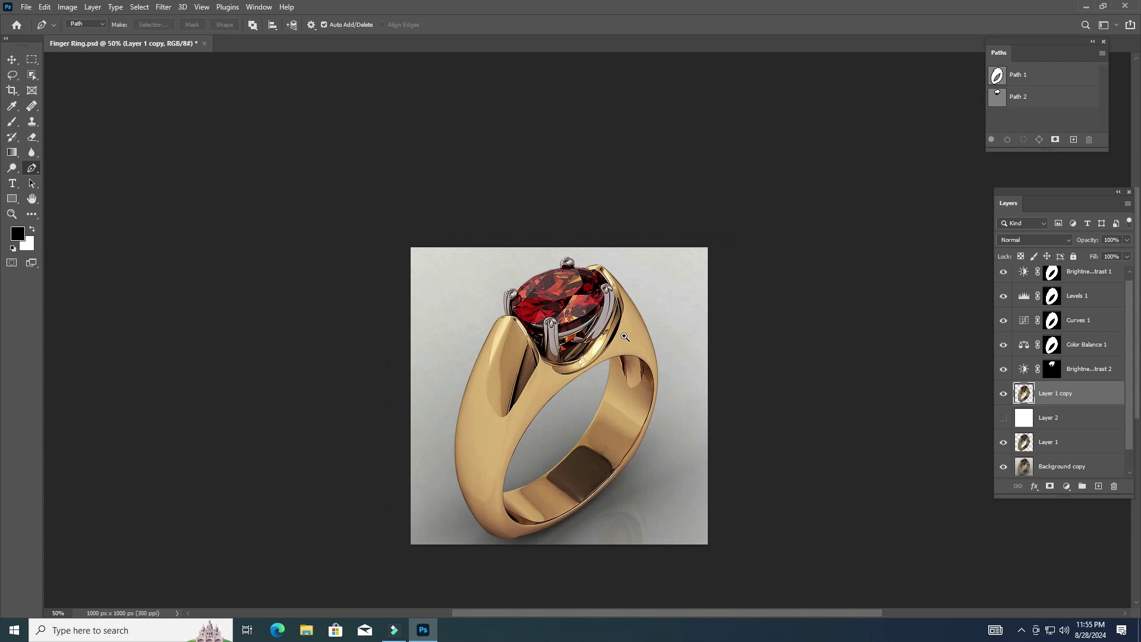
pyautogui.scroll(1, 623, 336)
# Toggle Brightness/Contrast 2 on and off to compare the gem with and without brightening.
pyautogui.click(1003, 370)
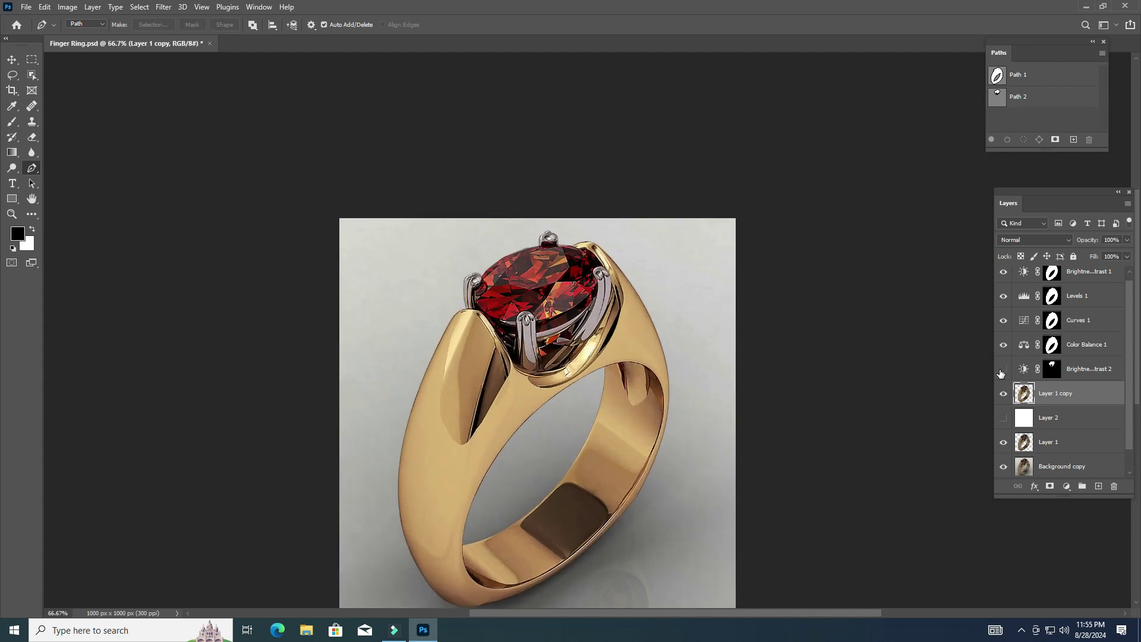
pyautogui.click(1003, 370)
pyautogui.click(1003, 369)
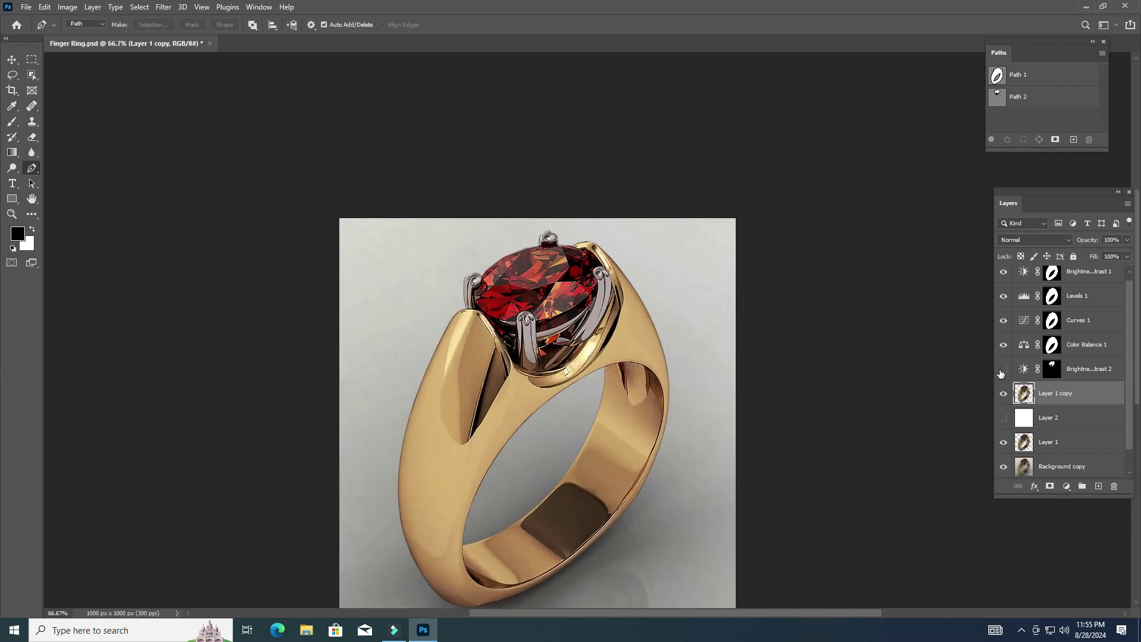
pyautogui.click(1003, 369)
pyautogui.click(1002, 370)
pyautogui.click(1003, 370)
pyautogui.click(1001, 372)
# Preview without the upper adjustment layers, zoom to 200% on the gem, and show Path 2's outline.
pyautogui.scroll(1, 624, 336)
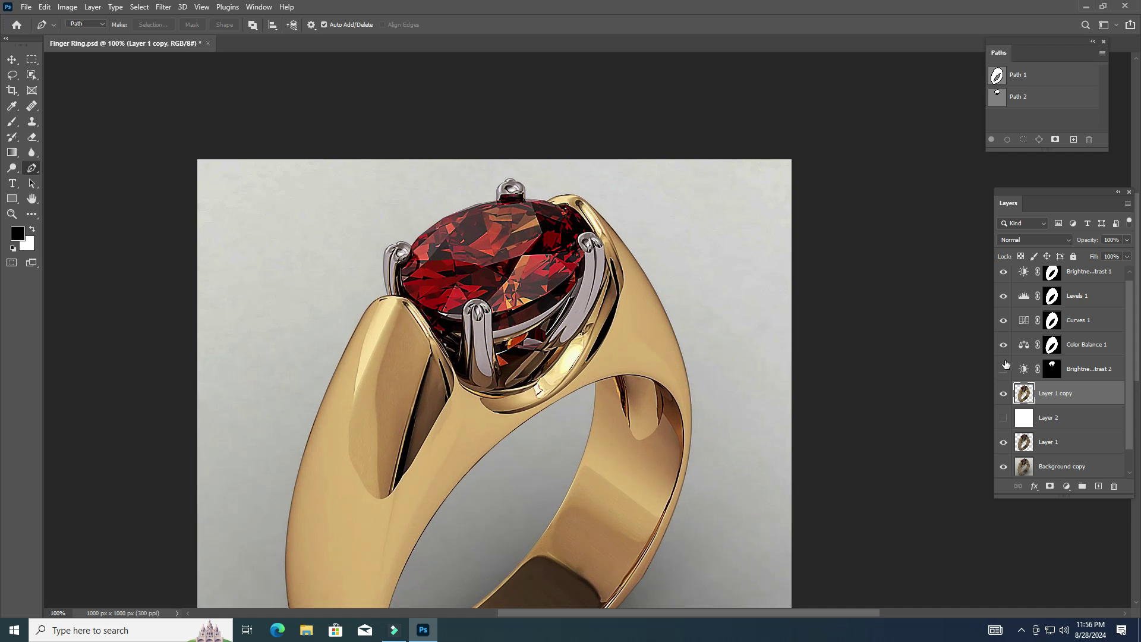
pyautogui.moveTo(1004, 346)
pyautogui.mouseDown()
pyautogui.moveTo(1007, 271)
pyautogui.moveTo(1006, 368)
pyautogui.mouseUp()
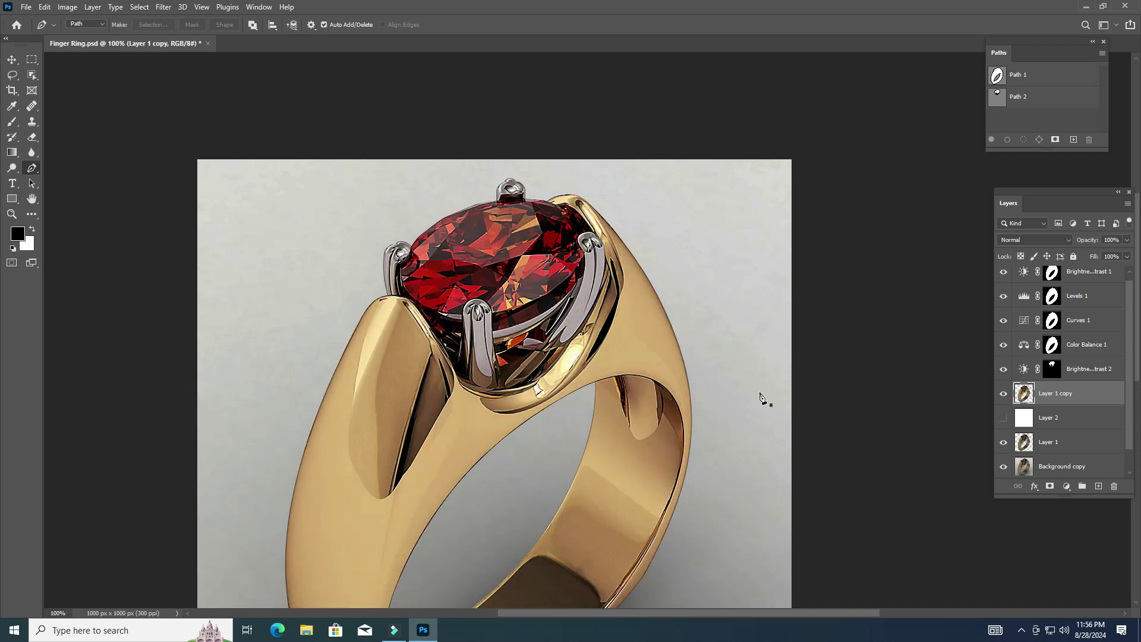
pyautogui.scroll(1, 688, 354)
pyautogui.moveTo(673, 333); pyautogui.dragTo(777, 345)
pyautogui.click(1057, 96)
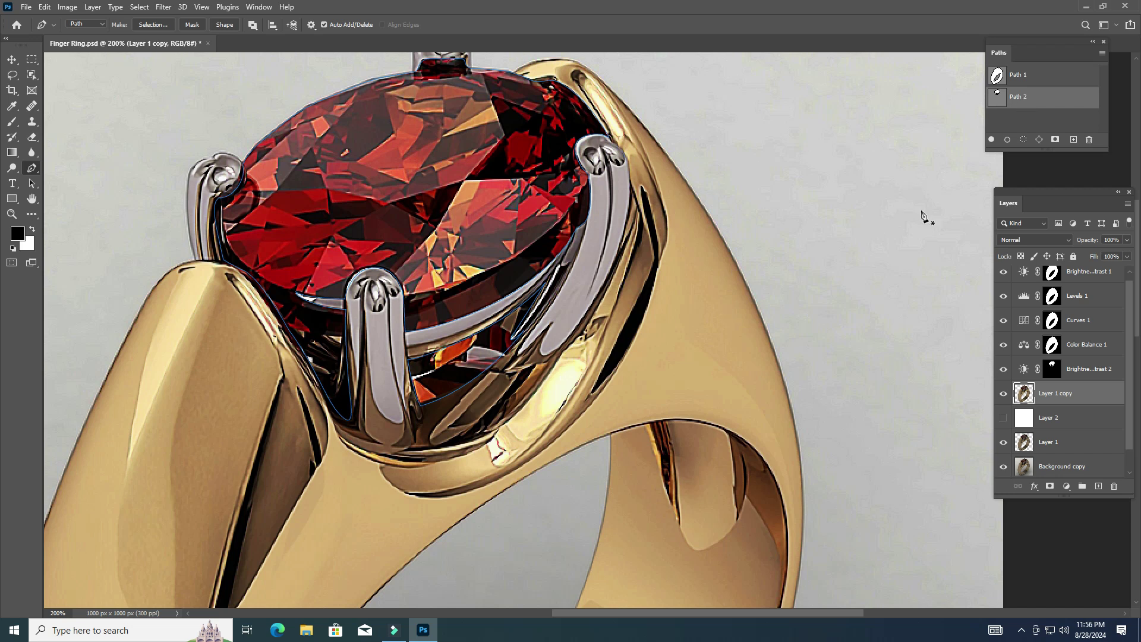
# Create a new empty Path 3, using Path 2's outline as reference around the prongs.
pyautogui.click(1074, 140)
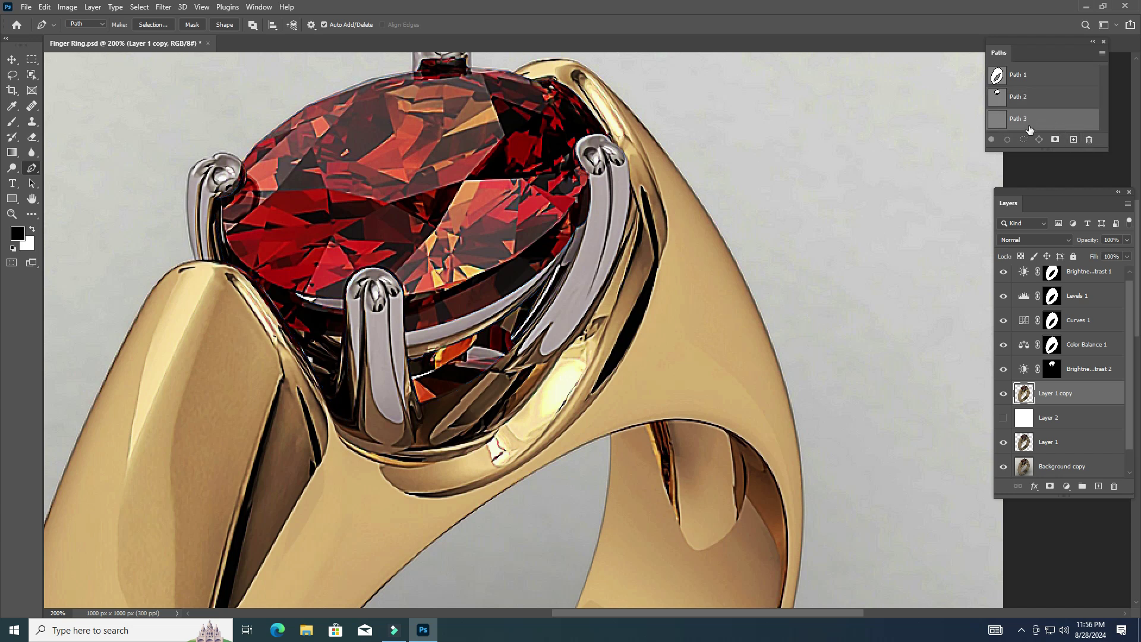
pyautogui.click(997, 99)
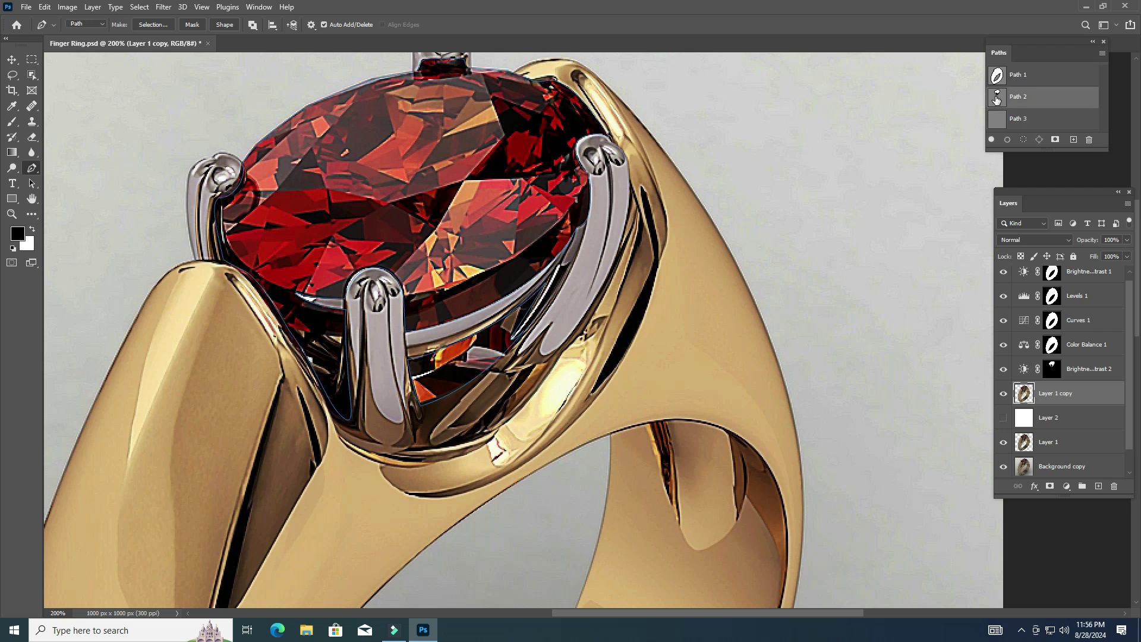
pyautogui.click(1048, 119)
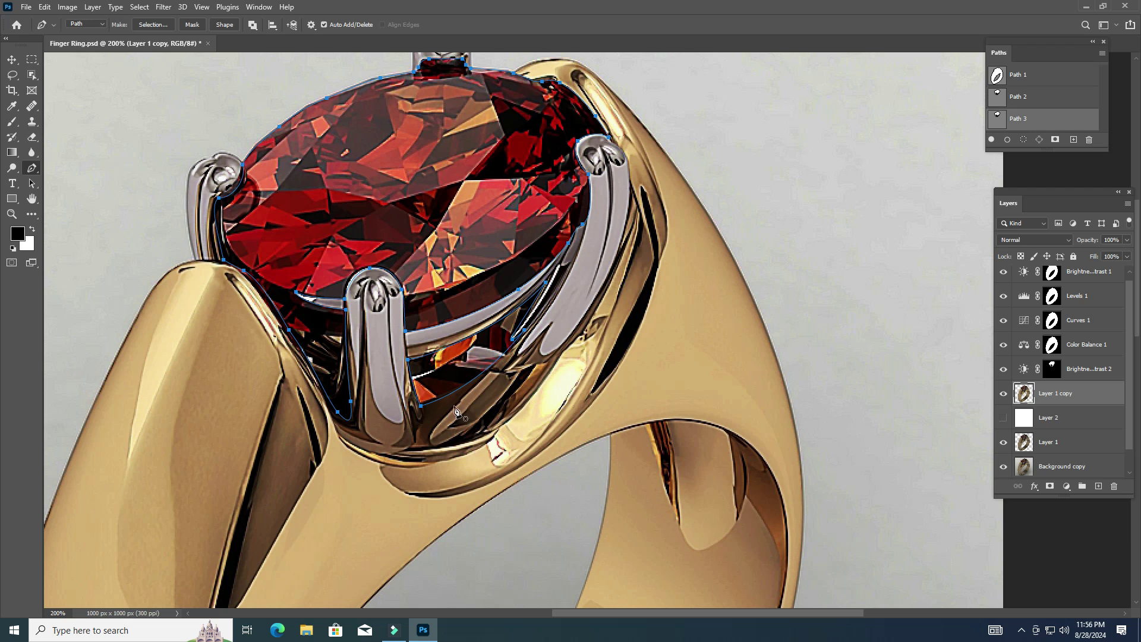
pyautogui.hotkey('ctrl', 'z')
pyautogui.hotkey('ctrl', 'z')
pyautogui.keyDown('ctrl'); pyautogui.click(367, 335); pyautogui.keyUp('ctrl')
pyautogui.moveTo(367, 335); pyautogui.dragTo(450, 382)
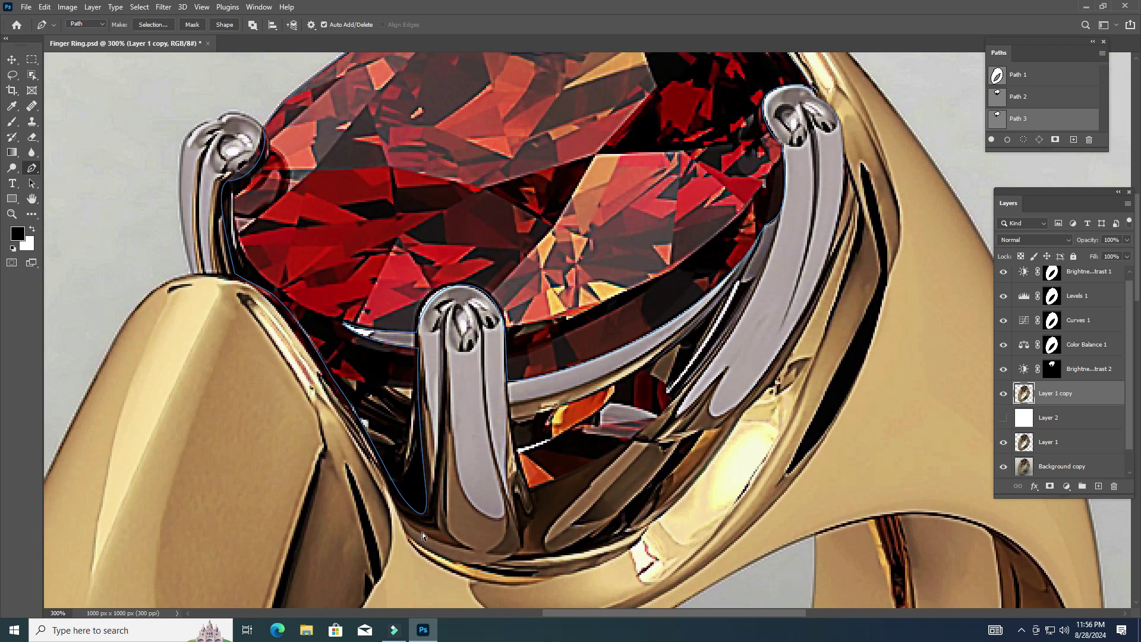
pyautogui.hotkey('ctrl', 'z')
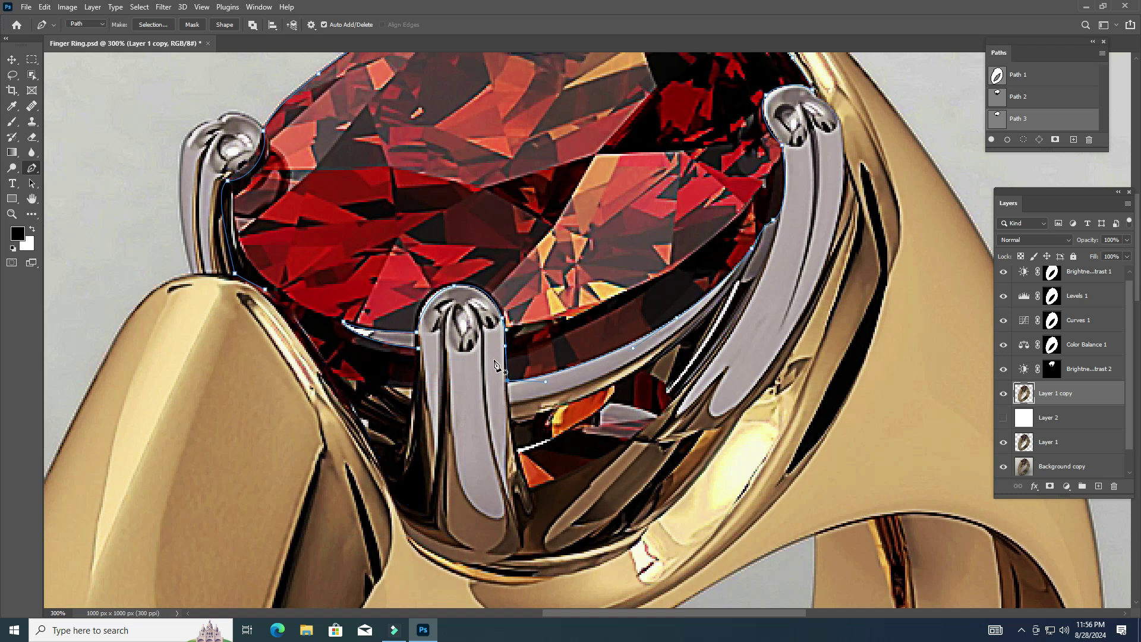
pyautogui.hotkey('ctrl', 'z')
pyautogui.moveTo(756, 190)
pyautogui.mouseDown()
pyautogui.moveTo(752, 345)
pyautogui.moveTo(790, 300)
pyautogui.mouseUp()
# Trace anchors from the top prong along the gem's lower edge, returning to the start anchor.
pyautogui.click(780, 301)
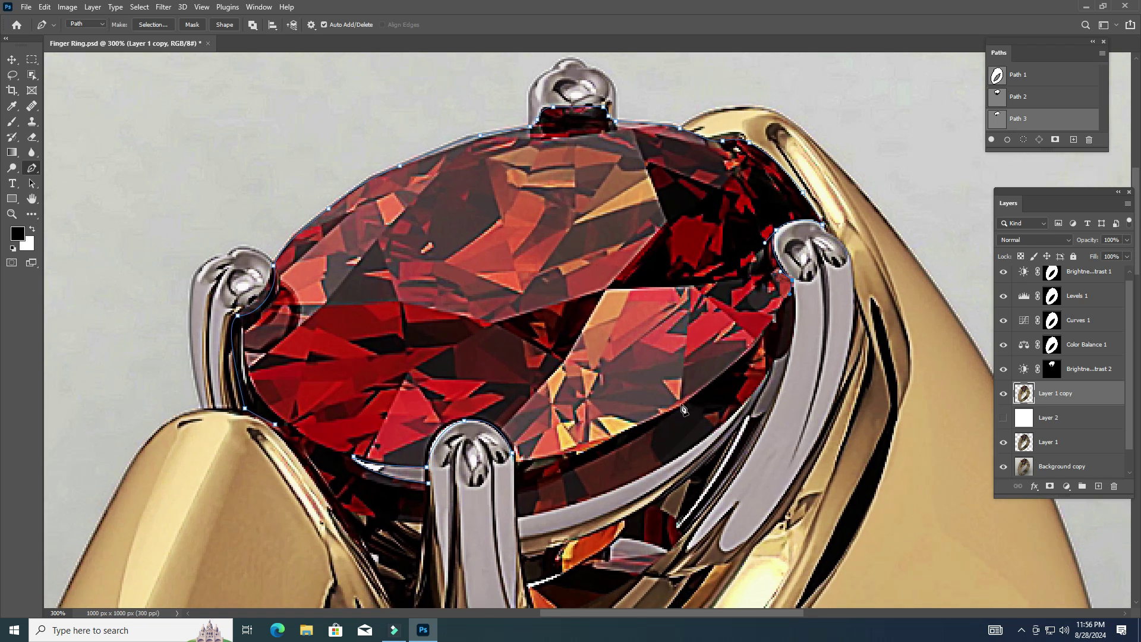
pyautogui.click(679, 405)
pyautogui.click(596, 455)
pyautogui.click(518, 461)
pyautogui.hscroll(-3, 619, 481)
pyautogui.click(577, 480)
pyautogui.hscroll(-1, 535, 494)
pyautogui.scroll(1, 535, 493)
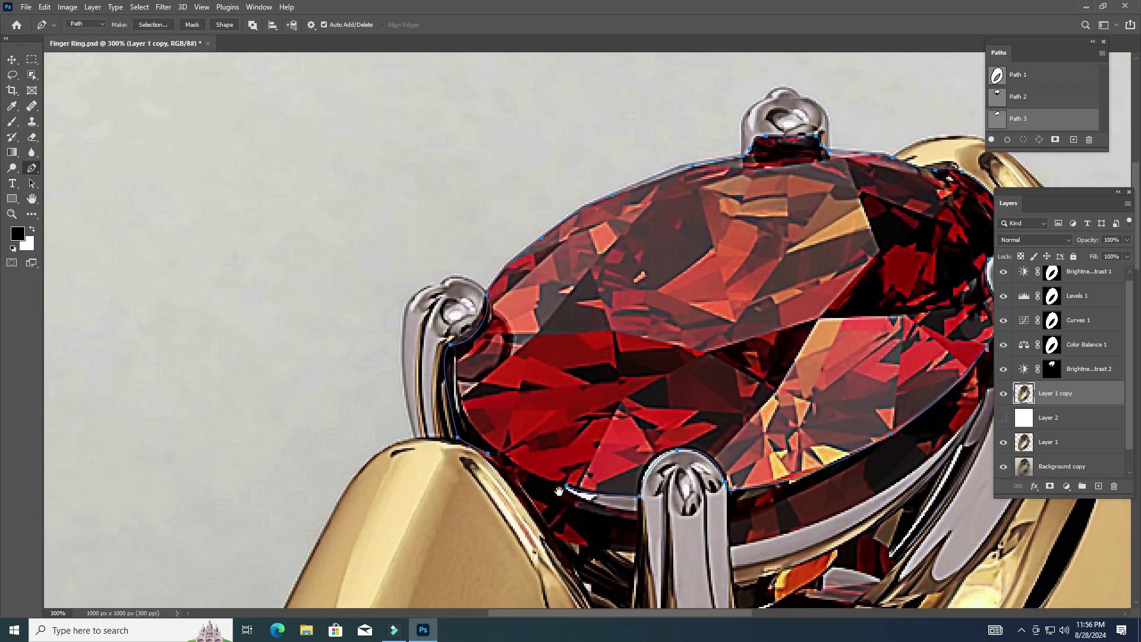
pyautogui.click(493, 301)
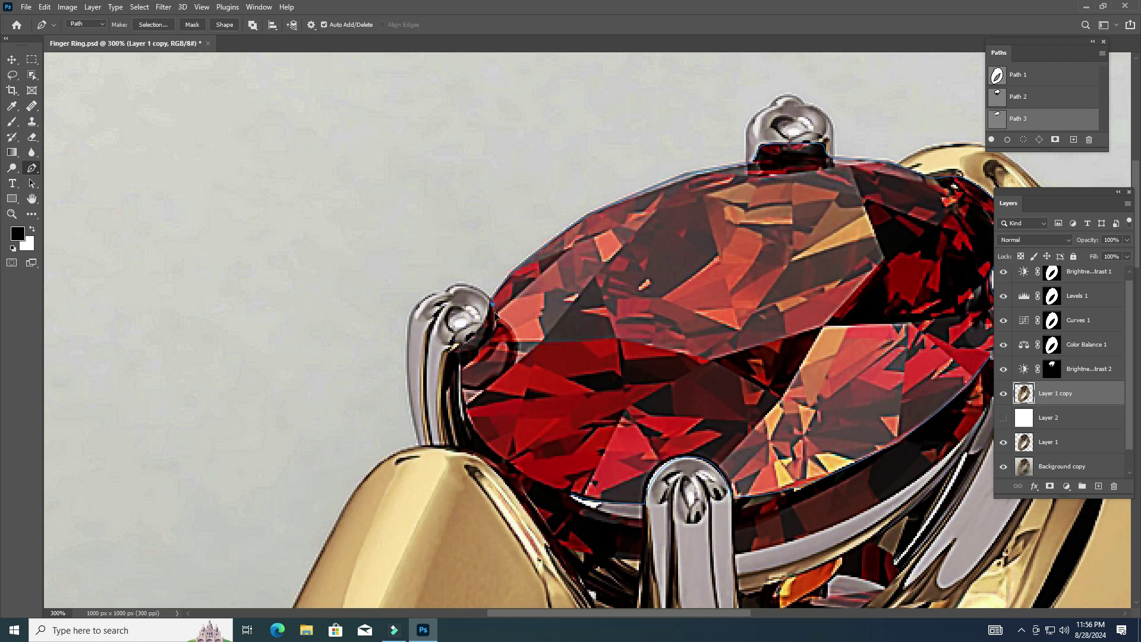
# Add anchors down the left prong and along the gem's lower-left rim.
pyautogui.click(461, 370)
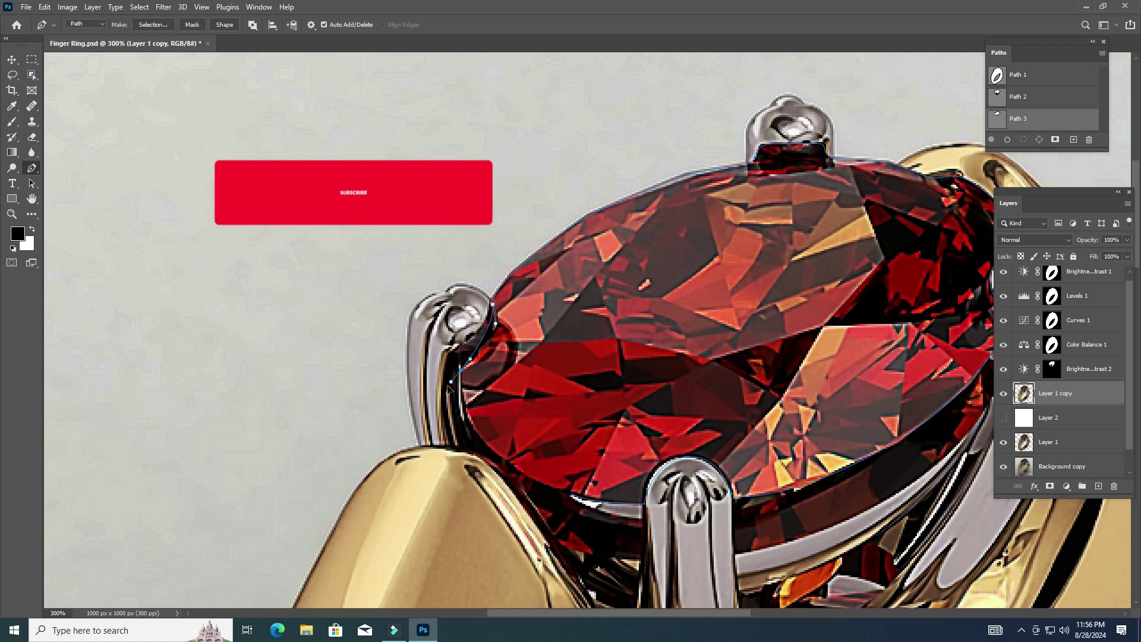
pyautogui.click(444, 411)
pyautogui.hotkey('ctrl', 'z')
pyautogui.click(462, 395)
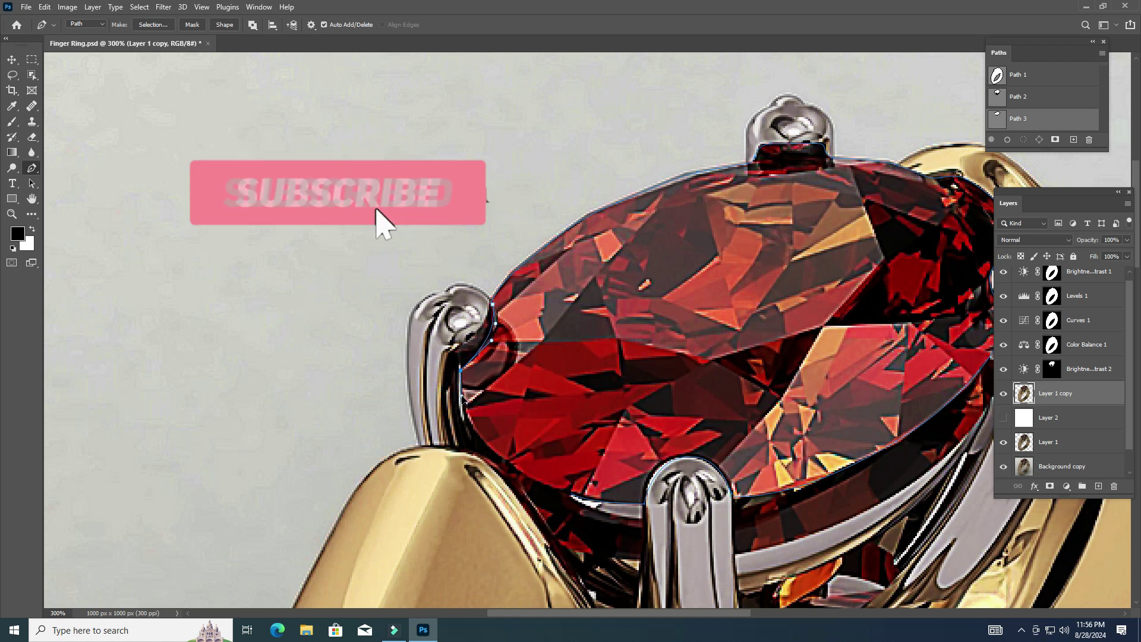
pyautogui.click(462, 436)
pyautogui.click(528, 477)
pyautogui.click(595, 519)
pyautogui.hotkey('ctrl', 'z')
pyautogui.hotkey('ctrl', 'z')
pyautogui.hotkey('ctrl', 'z')
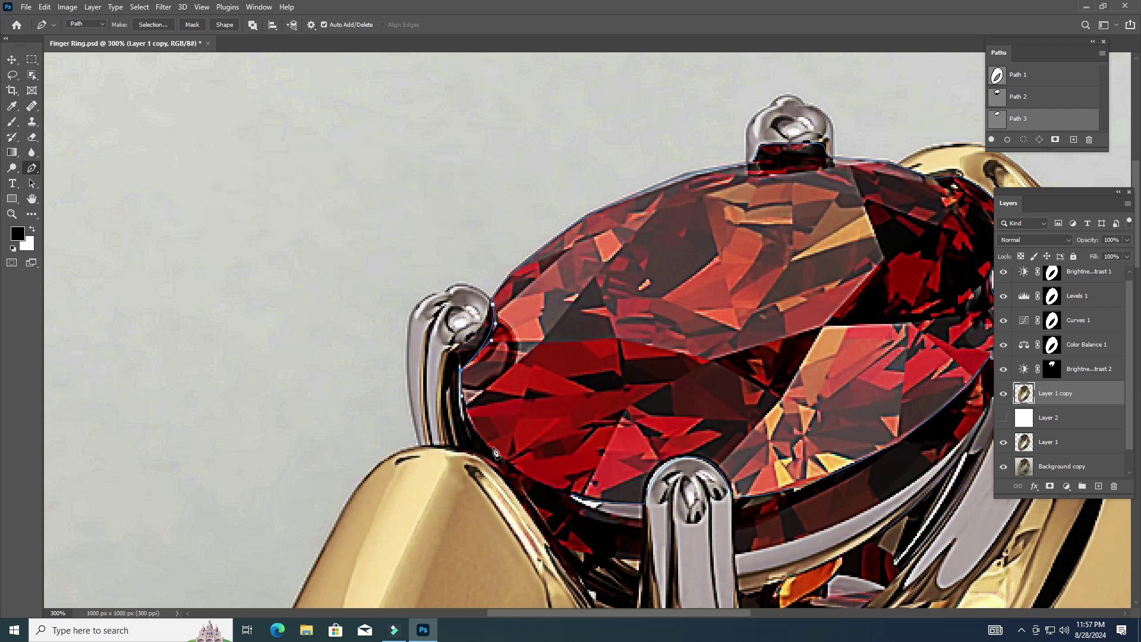
# Redo the lower-left rim anchors and curve the segment beside the front prong.
pyautogui.click(464, 430)
pyautogui.click(499, 458)
pyautogui.click(535, 485)
pyautogui.click(646, 505)
pyautogui.moveTo(703, 497)
pyautogui.mouseDown()
pyautogui.moveTo(729, 514)
pyautogui.moveTo(712, 513)
pyautogui.mouseUp()
pyautogui.keyDown('ctrl'); pyautogui.click(659, 485); pyautogui.keyUp('ctrl')
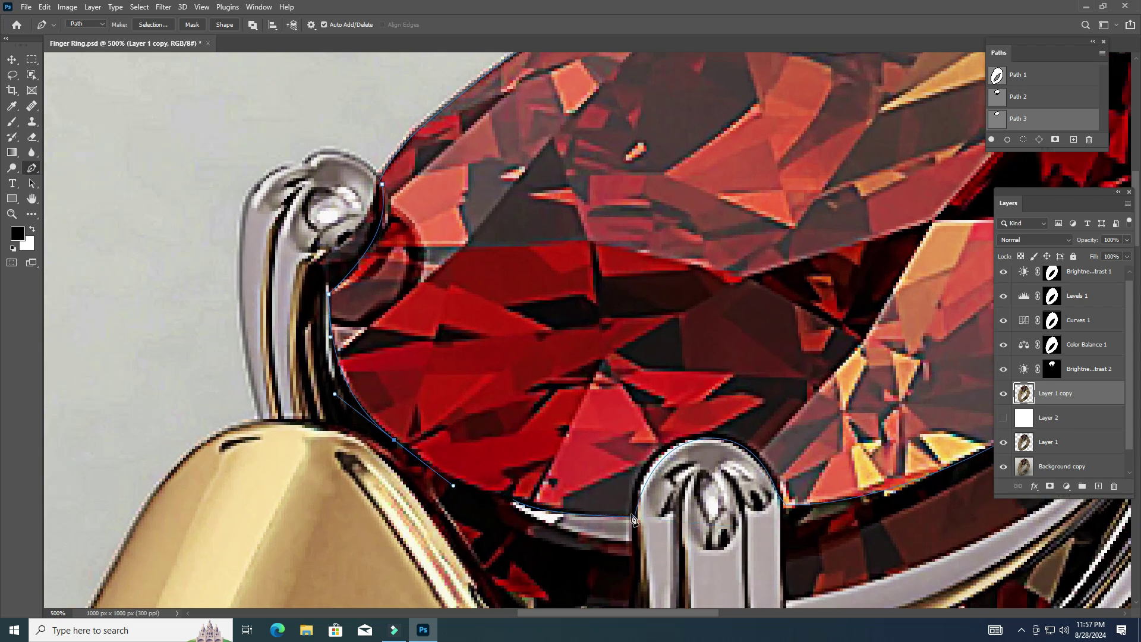
pyautogui.hotkey('ctrl', 'z')
pyautogui.hotkey('ctrl', 'z')
pyautogui.hotkey('ctrl', 'z')
# Close the gem outline and bend the closing curve to follow the gem's edge.
pyautogui.click(634, 518)
pyautogui.moveTo(634, 519); pyautogui.dragTo(601, 517)
pyautogui.moveTo(397, 444); pyautogui.dragTo(335, 408)
pyautogui.moveTo(448, 472); pyautogui.dragTo(482, 511)
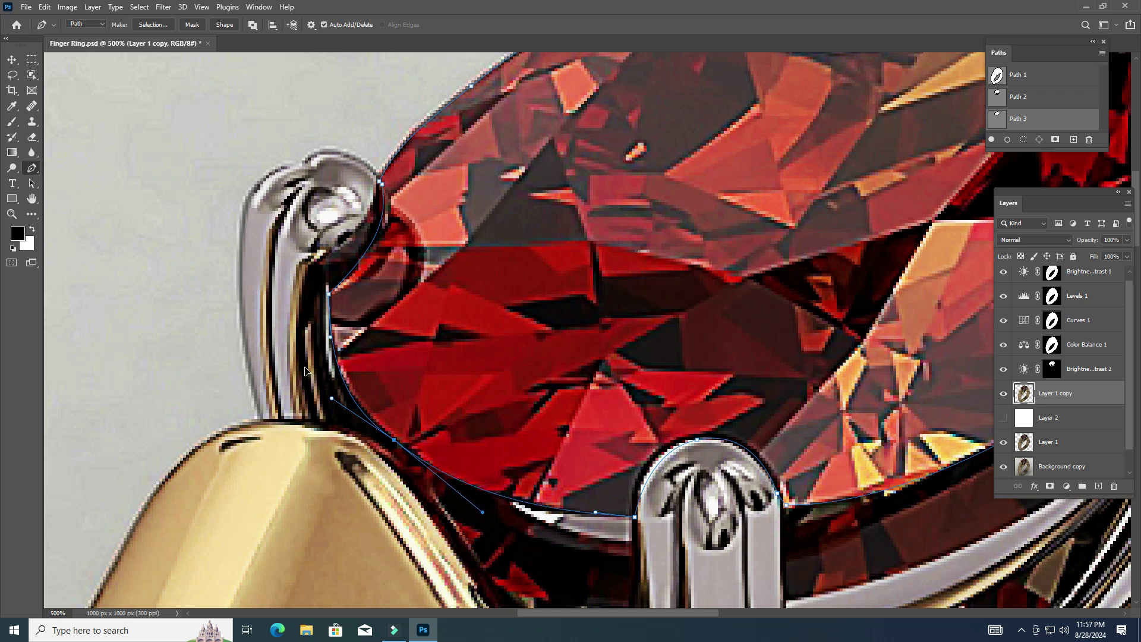
pyautogui.hotkey('ctrl', '-')
pyautogui.hotkey('ctrl', '-')
pyautogui.hotkey('ctrl', '-')
pyautogui.hotkey('ctrl', '-')
pyautogui.hotkey('ctrl', '-')
pyautogui.hotkey('ctrl', '-')
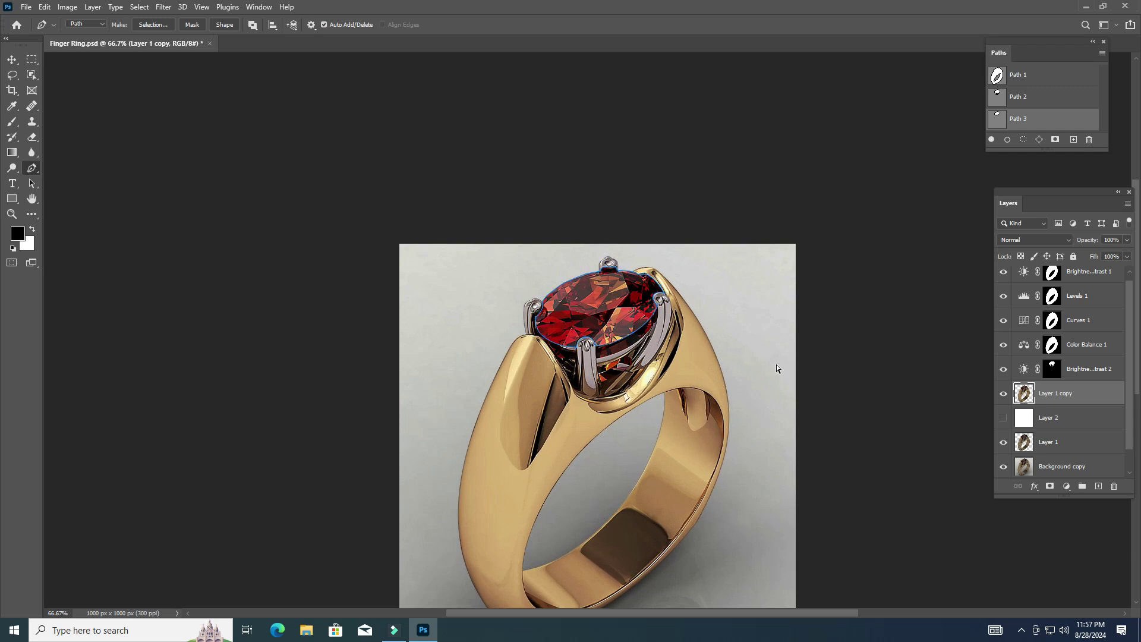
# Load Path 3 as a selection and copy the gem onto a new Layer 3 with Ctrl+J.
pyautogui.keyDown('ctrl'); pyautogui.click(1001, 119); pyautogui.keyUp('ctrl')
pyautogui.scroll(1, 654, 330)
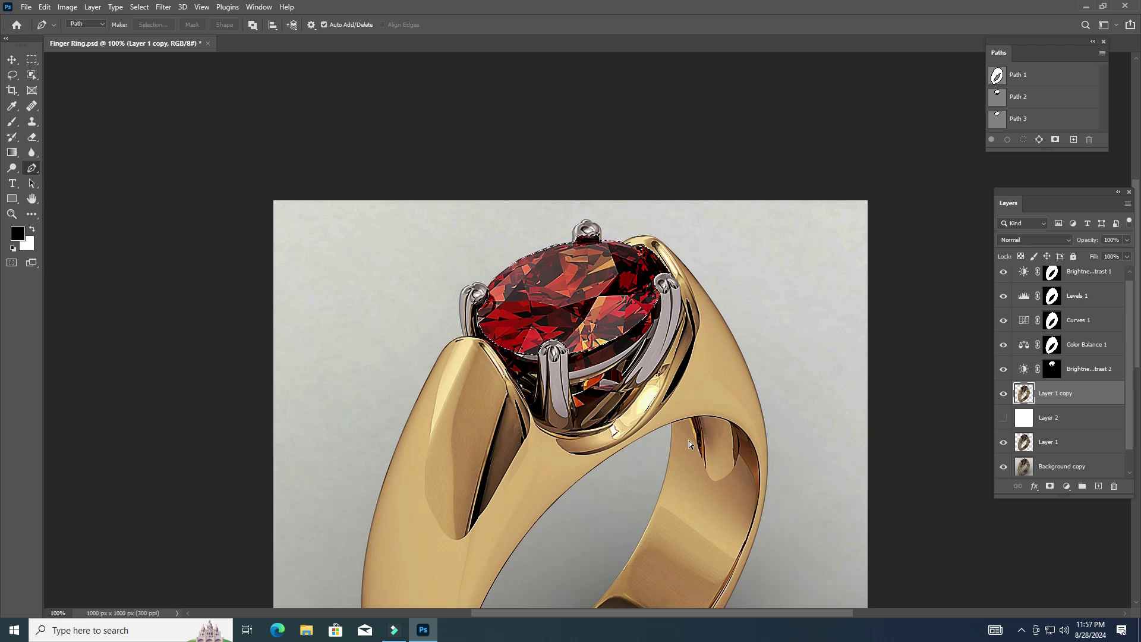
pyautogui.hotkey('ctrl', 'j')
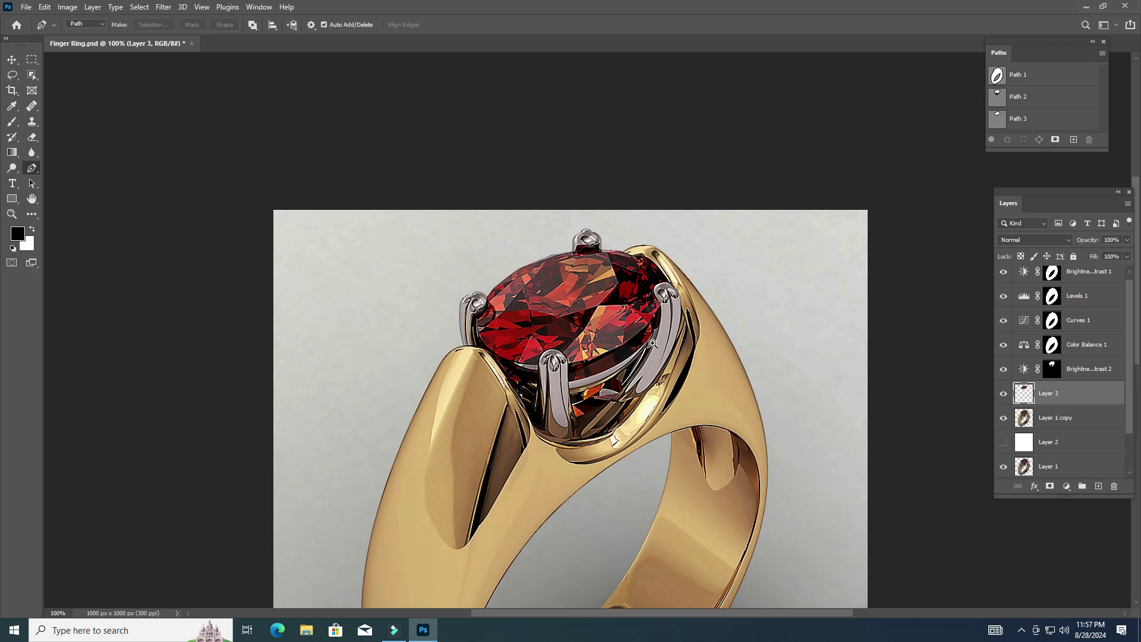
pyautogui.hotkey('ctrl', '+')
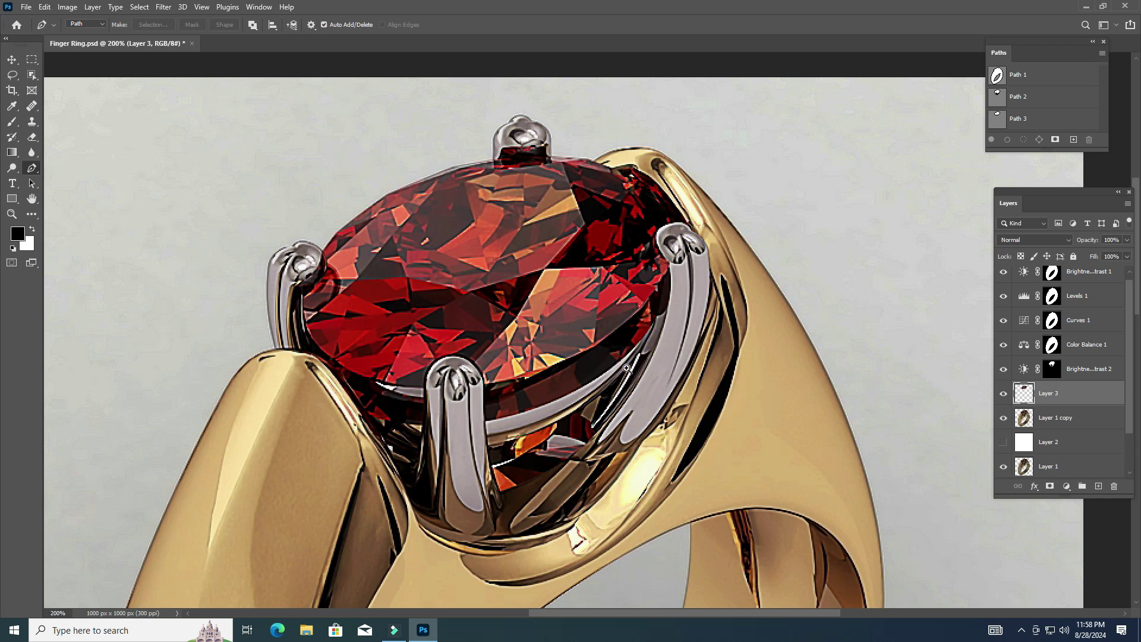
# Try moving Layer 3 above the adjustment layers, then undo so it stays below Brightness/Contrast 2.
pyautogui.scroll(1, 594, 356)
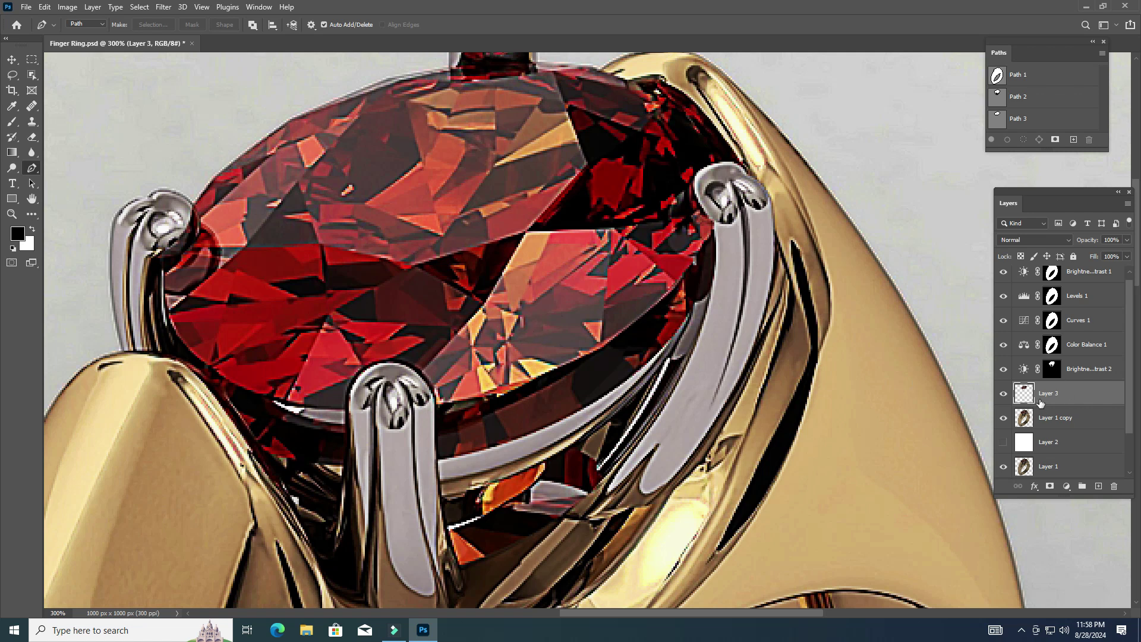
pyautogui.moveTo(1059, 397); pyautogui.dragTo(1045, 273)
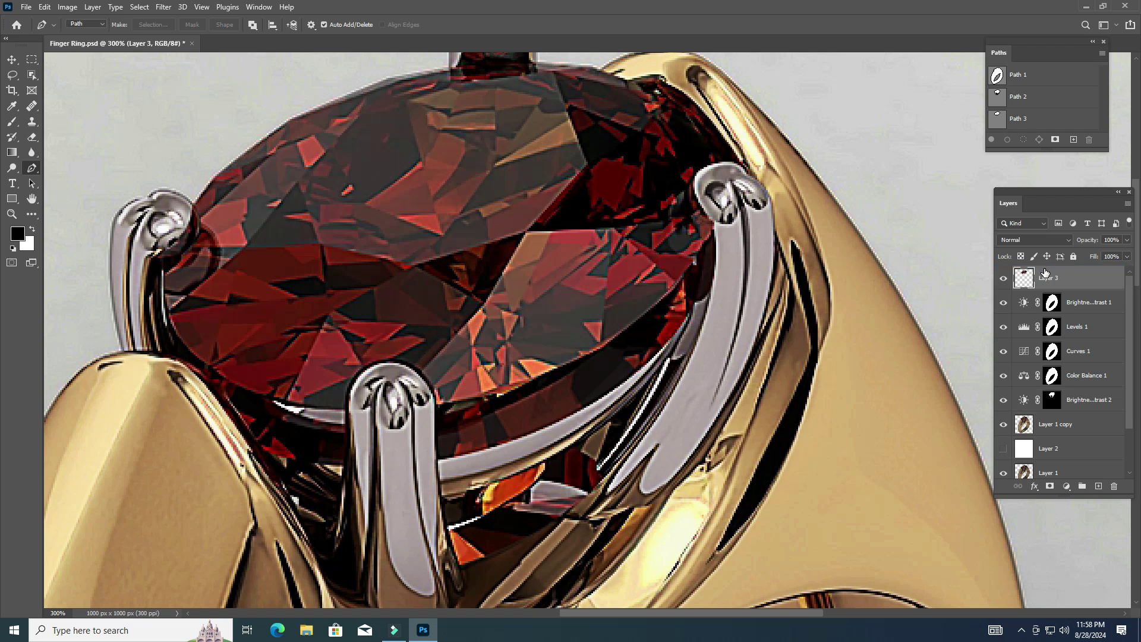
pyautogui.hotkey('ctrl', 'z')
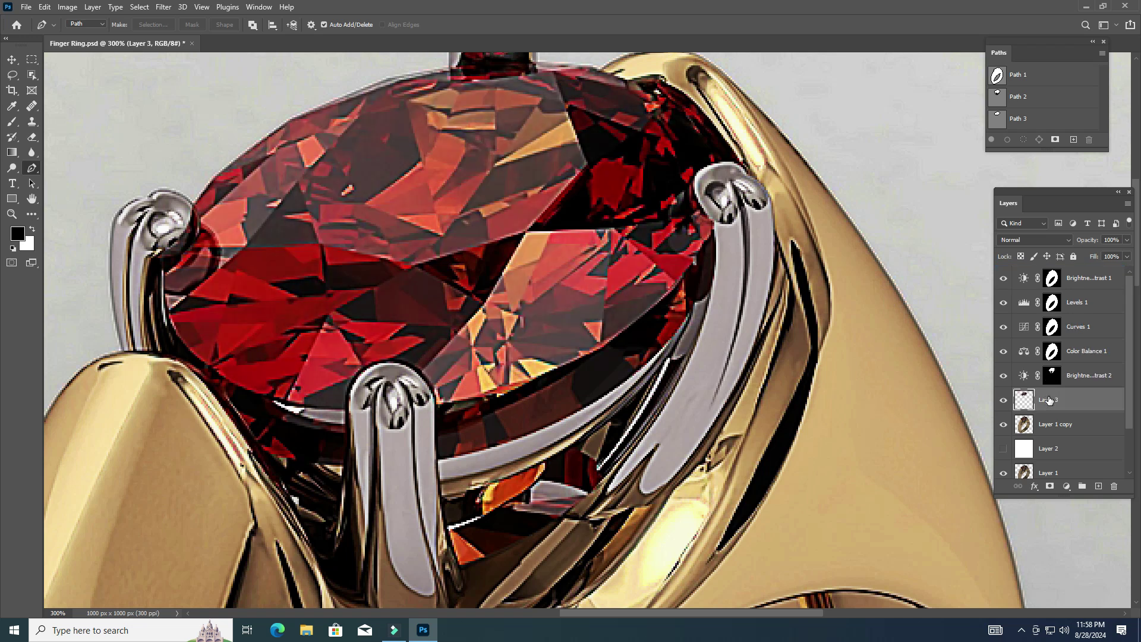
# Load the gem outline as a selection and zoom in on the stone.
pyautogui.hotkey('ctrl', '-')
pyautogui.hotkey('ctrl', '-')
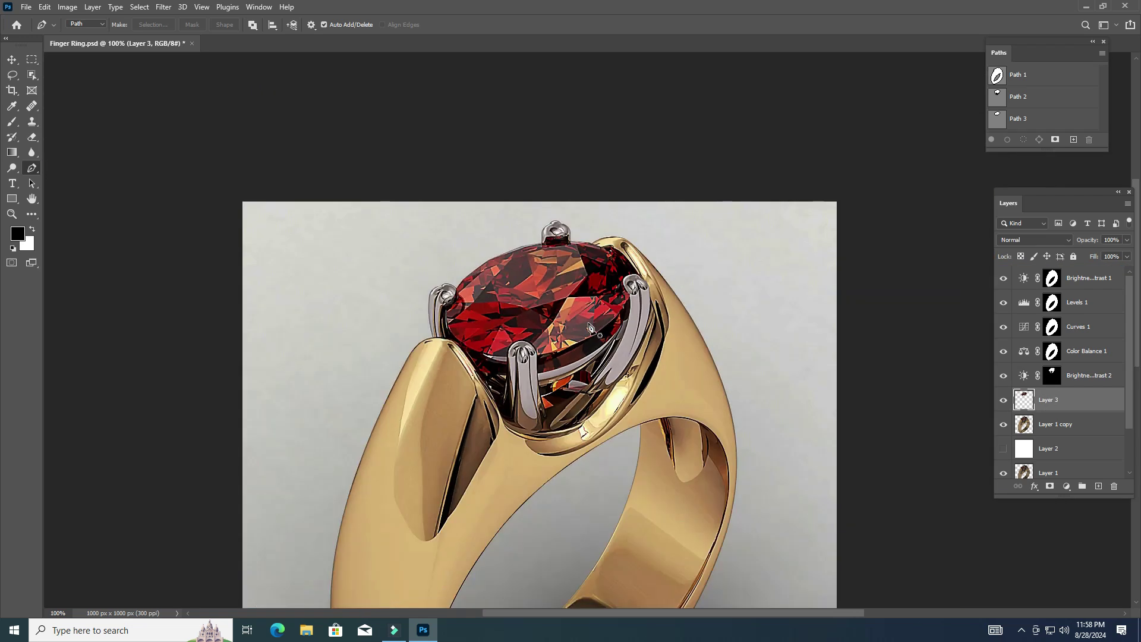
pyautogui.keyDown('ctrl'); pyautogui.click(1023, 400); pyautogui.keyUp('ctrl')
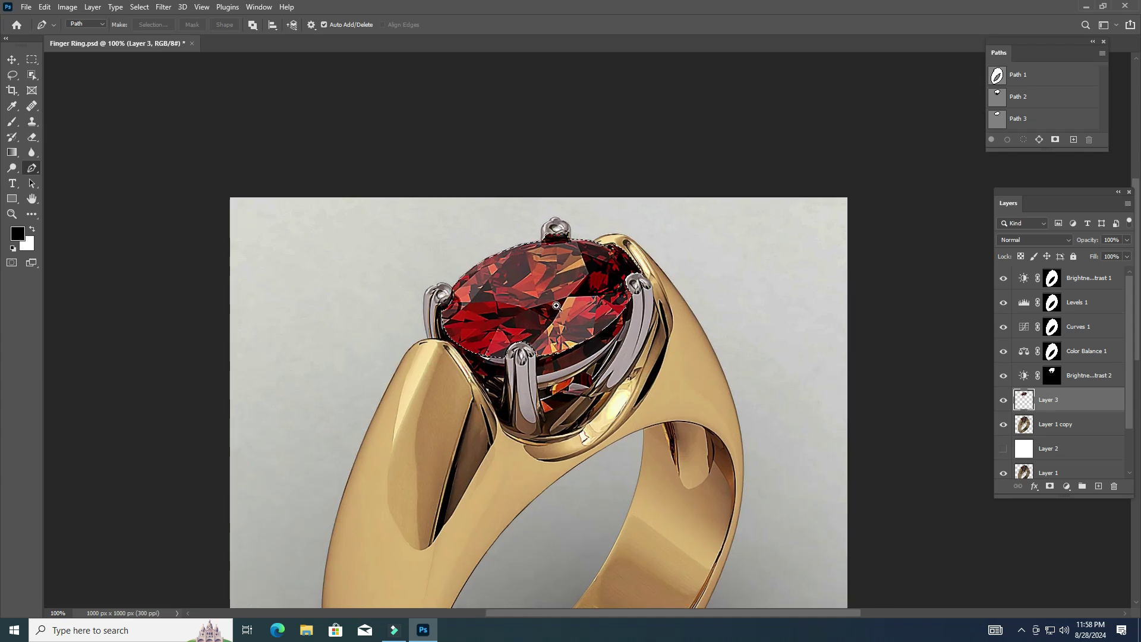
pyautogui.hotkey('ctrl', '+')
# Add a Color Balance adjustment for the gem with midtones +43, +7, -5.
pyautogui.click(1068, 486)
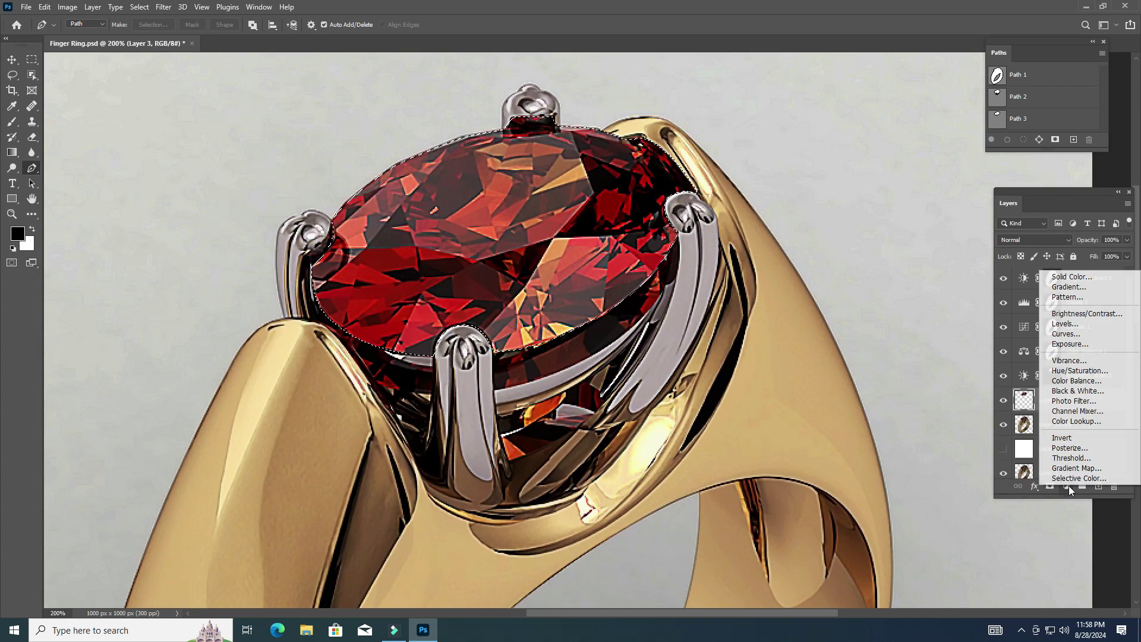
pyautogui.click(1091, 381)
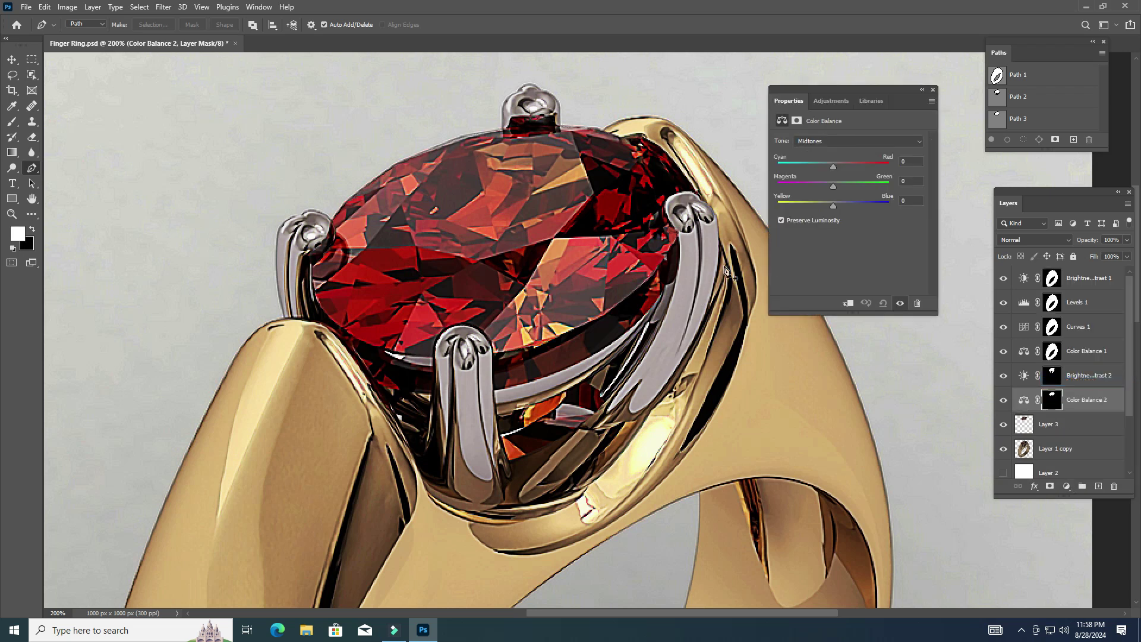
pyautogui.moveTo(833, 168)
pyautogui.mouseDown()
pyautogui.moveTo(865, 167)
pyautogui.moveTo(833, 202)
pyautogui.mouseUp()
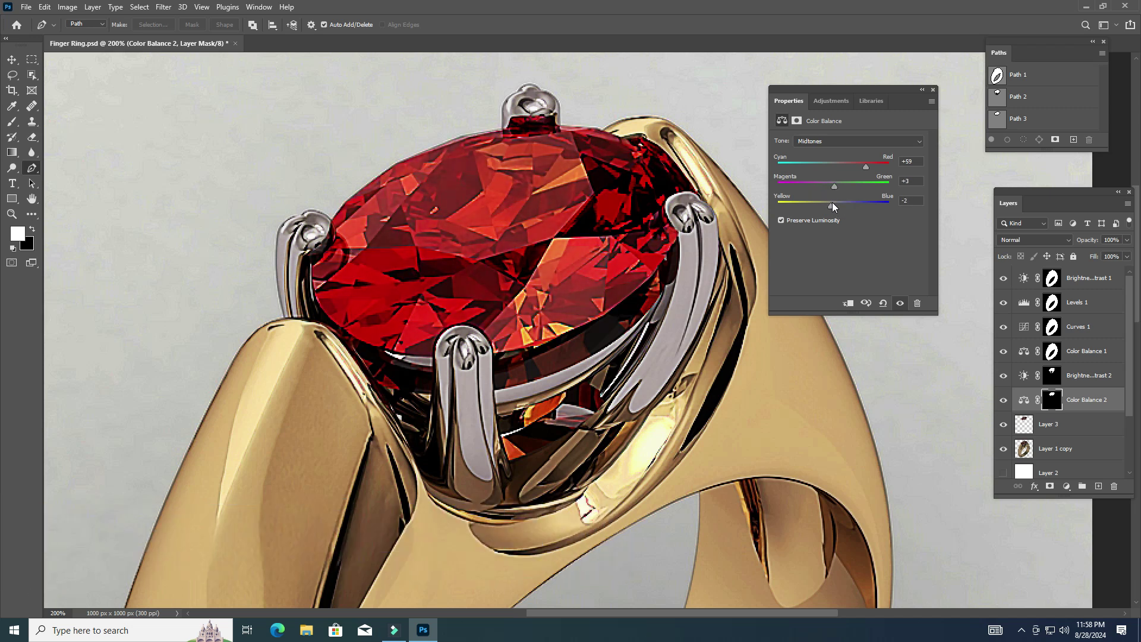
pyautogui.moveTo(864, 165)
pyautogui.mouseDown()
pyautogui.moveTo(838, 166)
pyautogui.moveTo(860, 165)
pyautogui.mouseUp()
pyautogui.moveTo(846, 208); pyautogui.dragTo(830, 204)
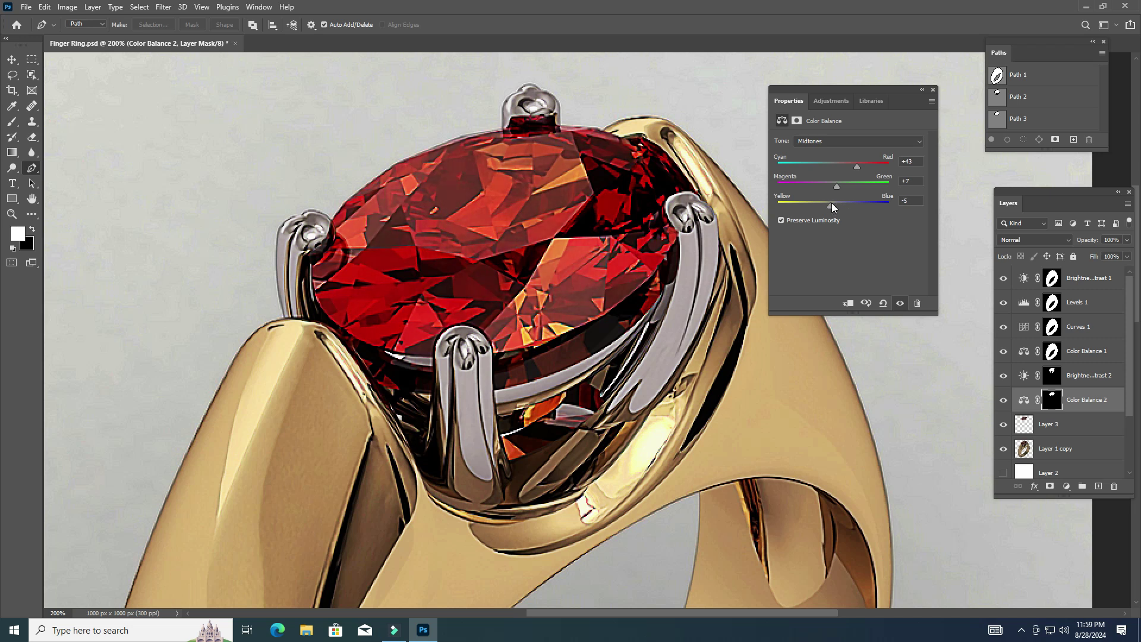
pyautogui.click(932, 91)
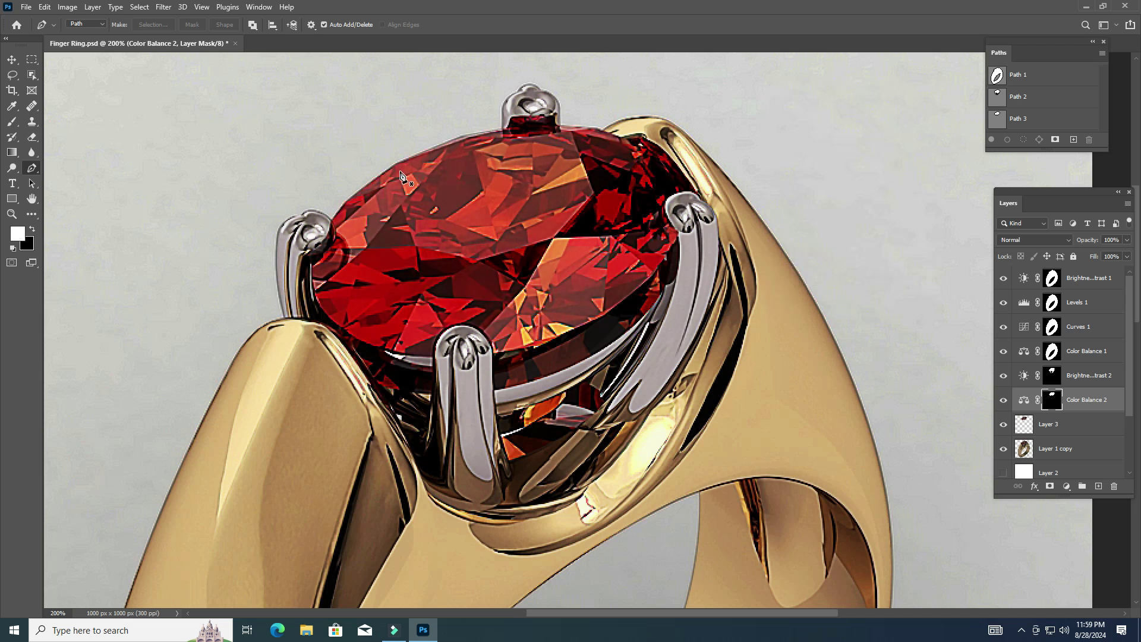
# Duplicate Layer 1 copy and group it with Layer 3 and the adjustment layers into Group 1.
pyautogui.hotkey('ctrl', '-')
pyautogui.hotkey('ctrl', '-')
pyautogui.hotkey('ctrl', '-')
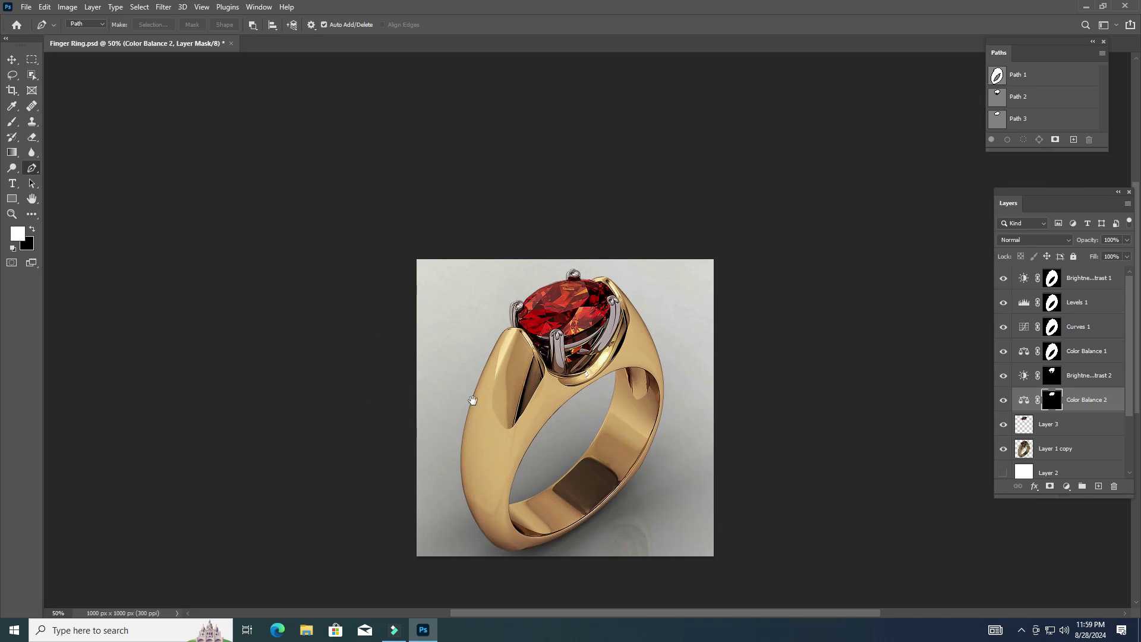
pyautogui.click(627, 364)
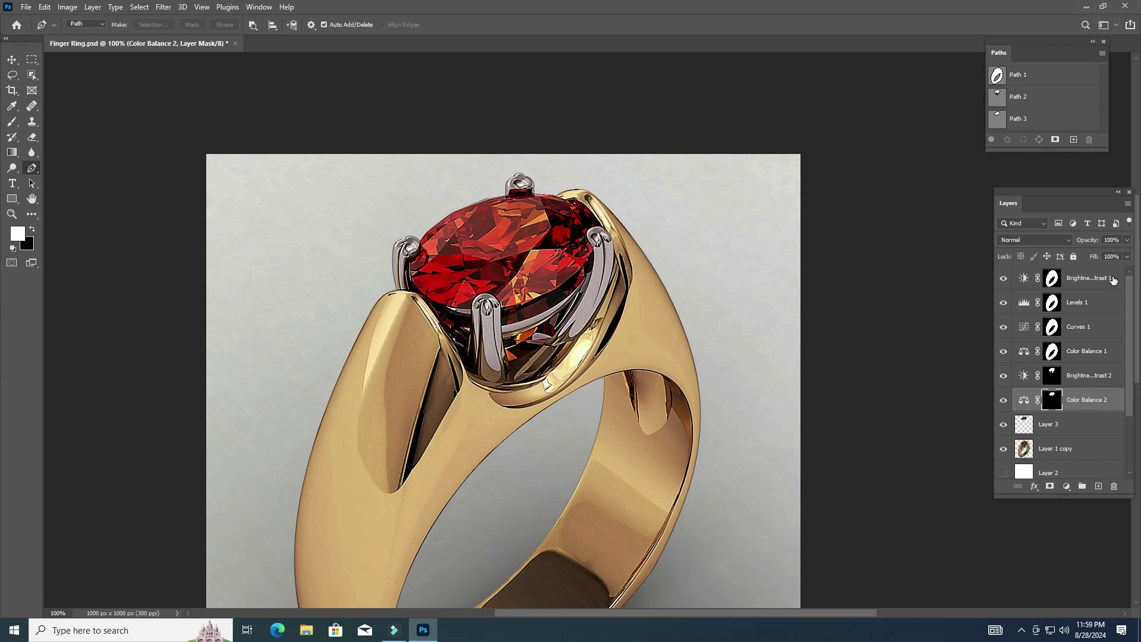
pyautogui.click(1113, 279)
pyautogui.click(1072, 452)
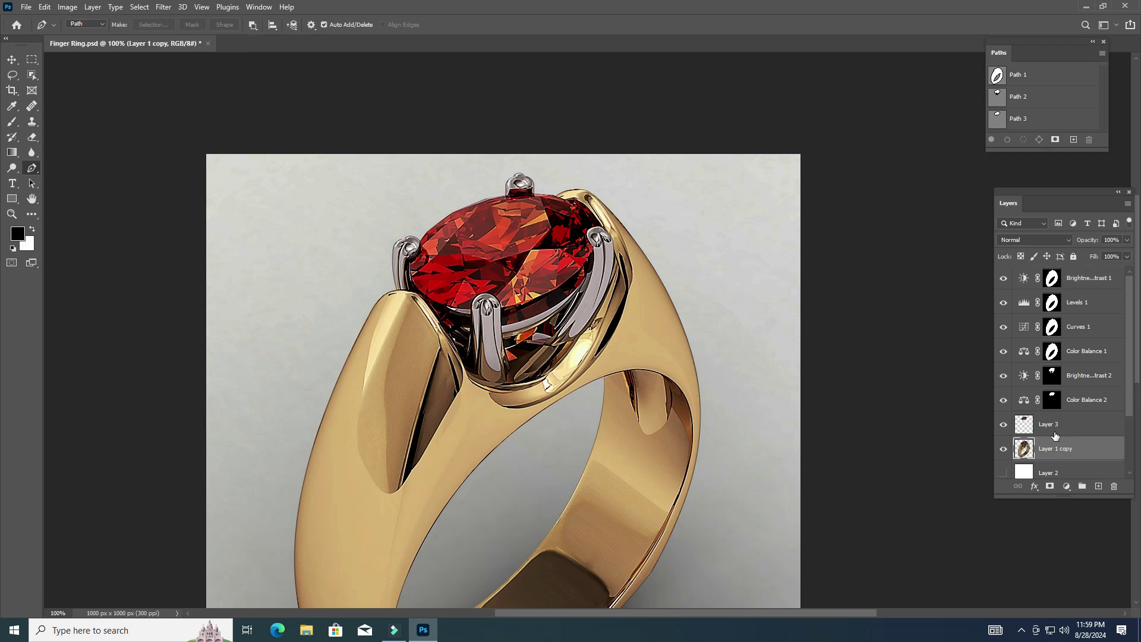
pyautogui.hotkey('ctrl', 'j')
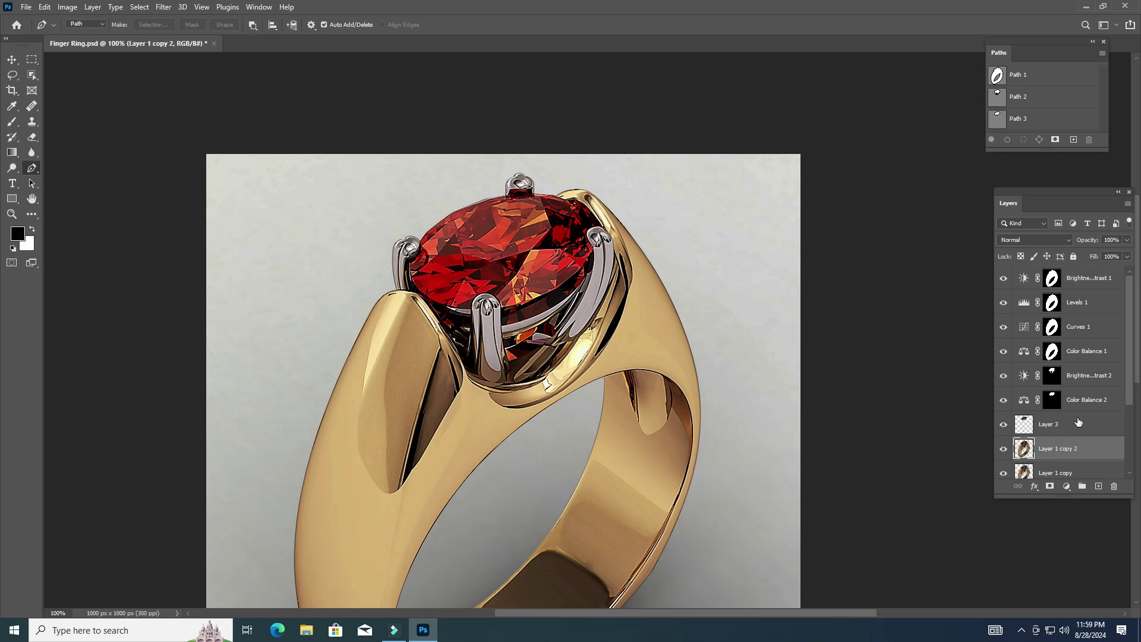
pyautogui.keyDown('shift'); pyautogui.click(1086, 279); pyautogui.keyUp('shift')
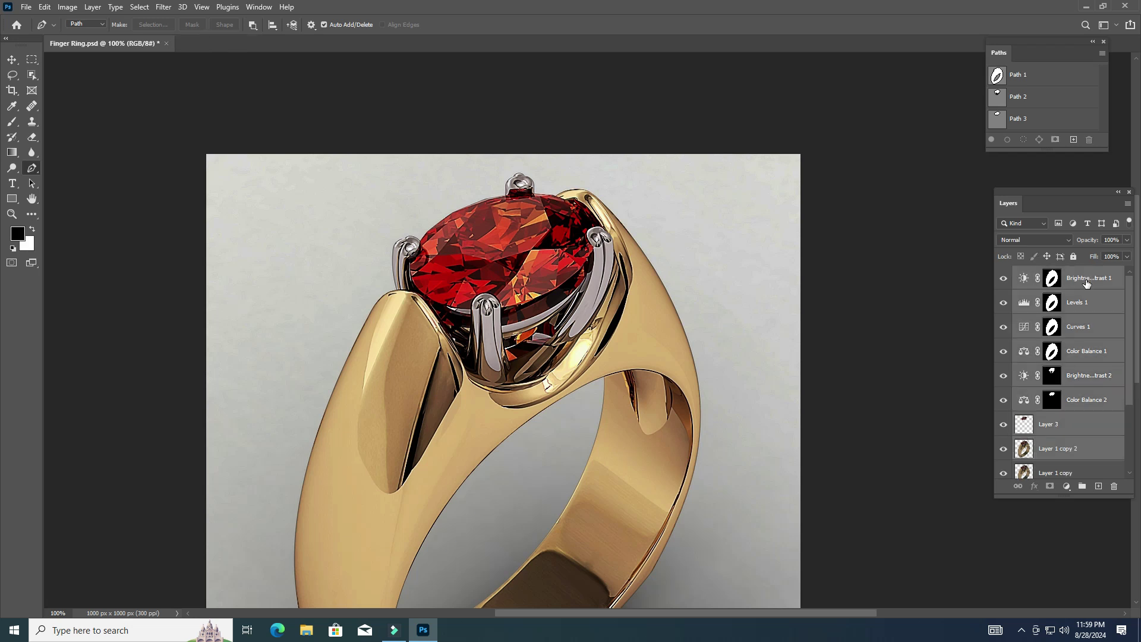
pyautogui.click(1084, 488)
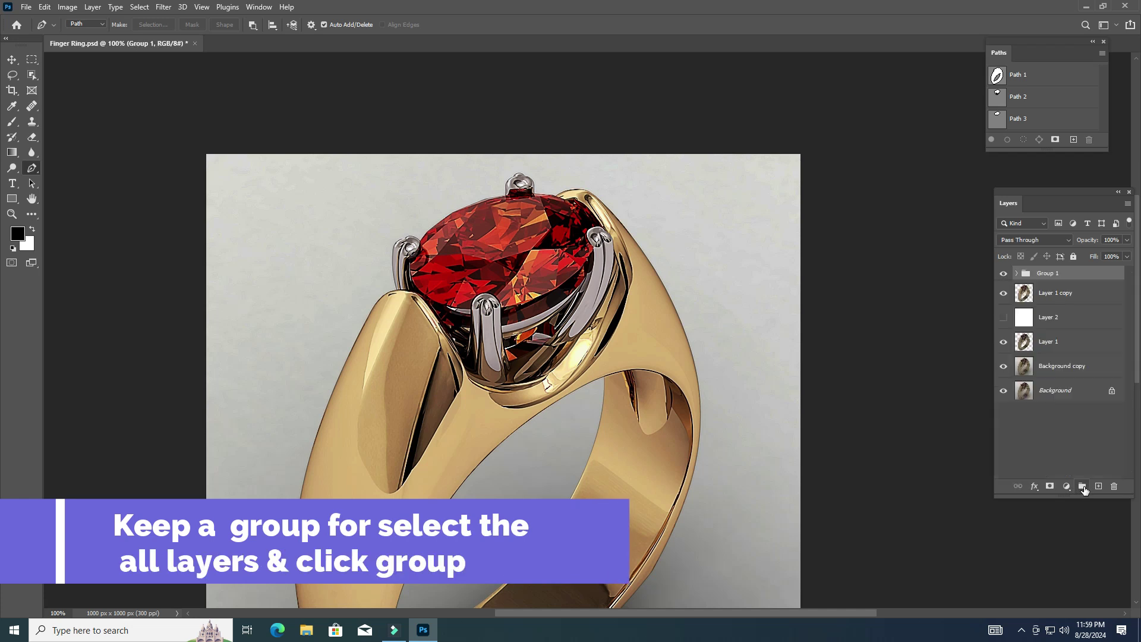
# Toggle Group 1's visibility to compare before and after, leaving it visible.
pyautogui.click(1003, 275)
pyautogui.click(1003, 274)
pyautogui.click(1003, 274)
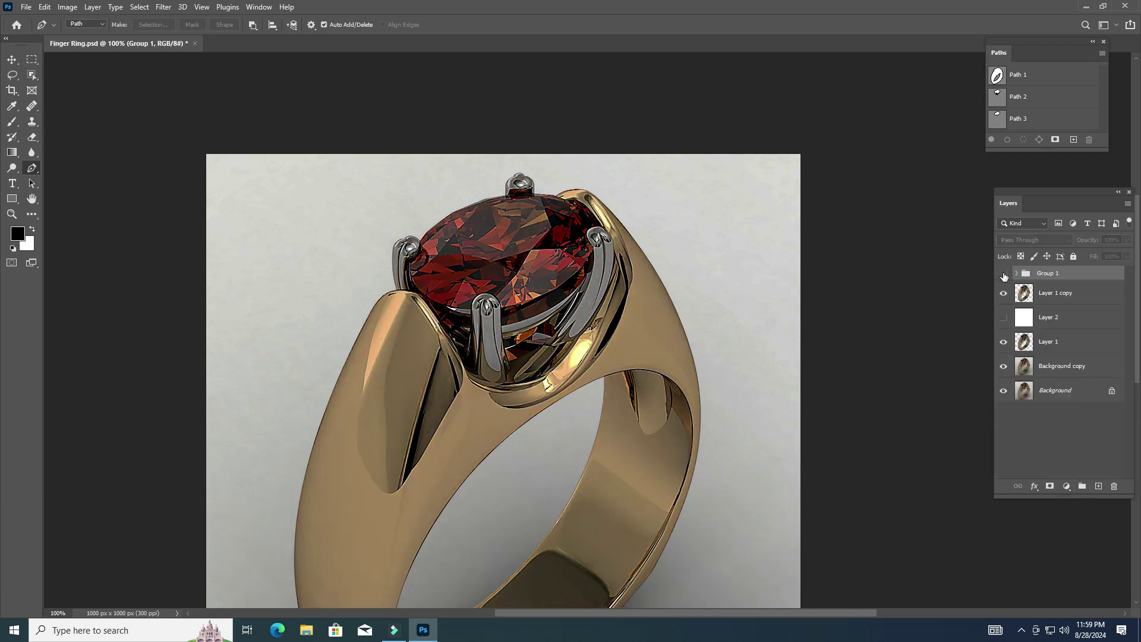
pyautogui.click(1004, 276)
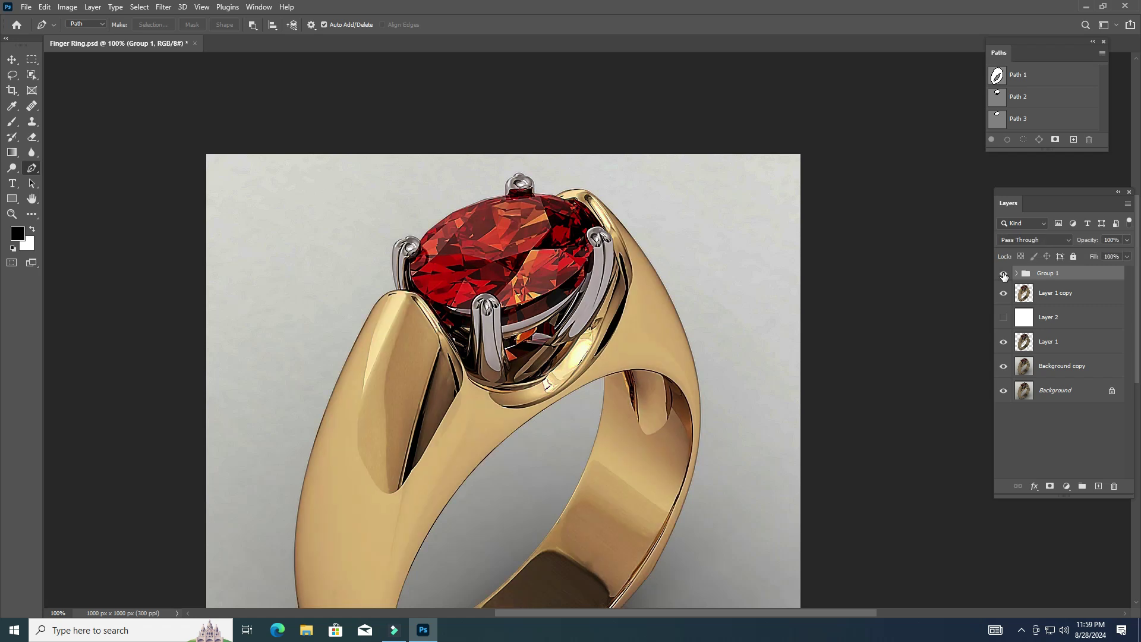
pyautogui.click(1004, 276)
pyautogui.click(1004, 275)
# Show the Path 3 outline and rearrange the Paths and Layers panels higher.
pyautogui.scroll(1, 582, 300)
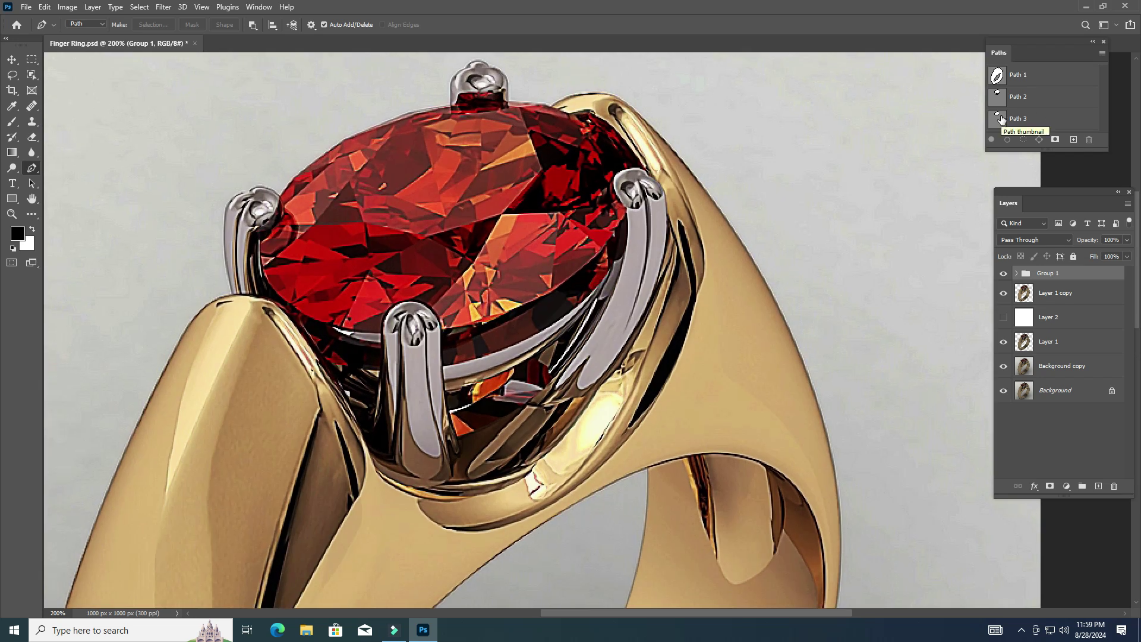
pyautogui.click(1002, 119)
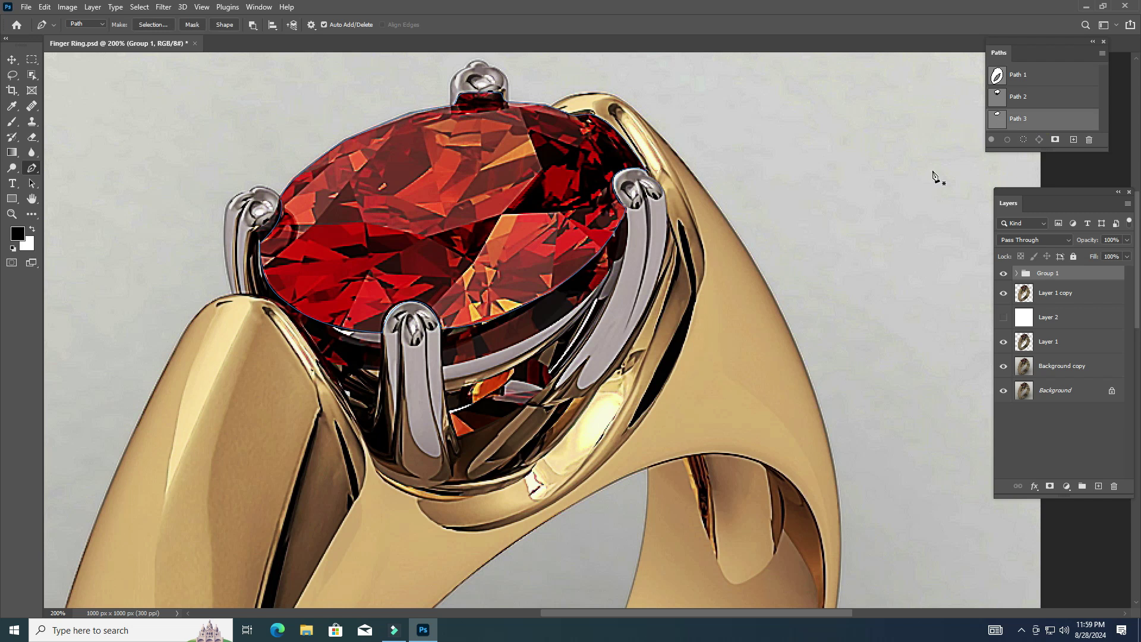
pyautogui.moveTo(1078, 51); pyautogui.dragTo(1036, 14)
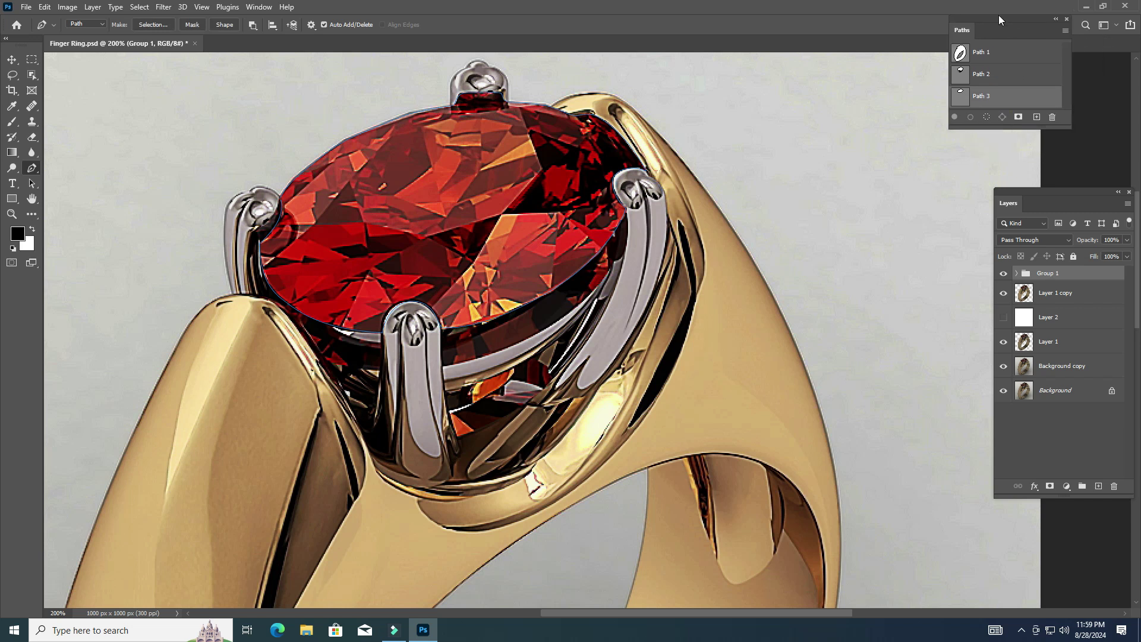
pyautogui.moveTo(1016, 115); pyautogui.dragTo(1016, 140)
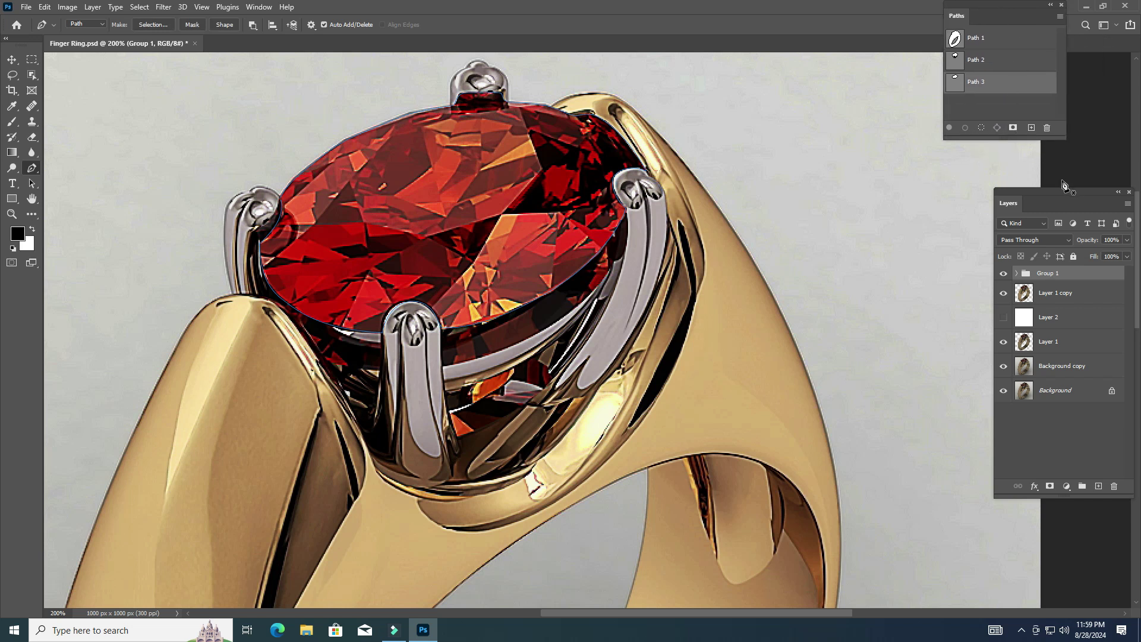
pyautogui.moveTo(1067, 204); pyautogui.dragTo(1058, 179)
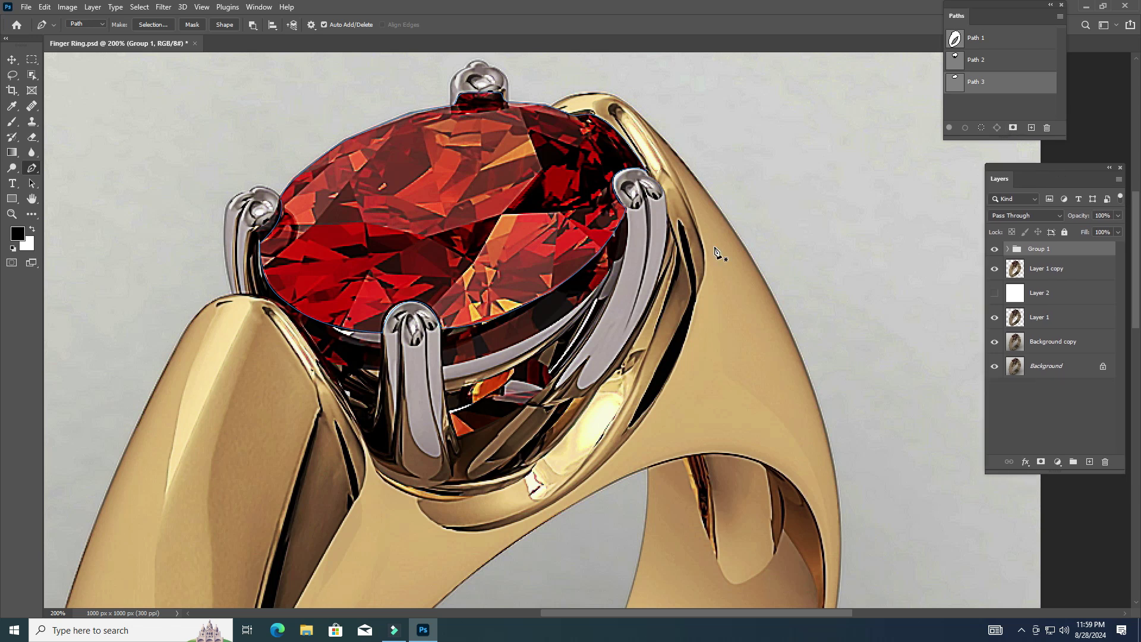
# Load Path 3 as a gem selection on Layer 1 copy and bring up the Image menu.
pyautogui.keyDown('ctrl'); pyautogui.click(953, 83); pyautogui.keyUp('ctrl')
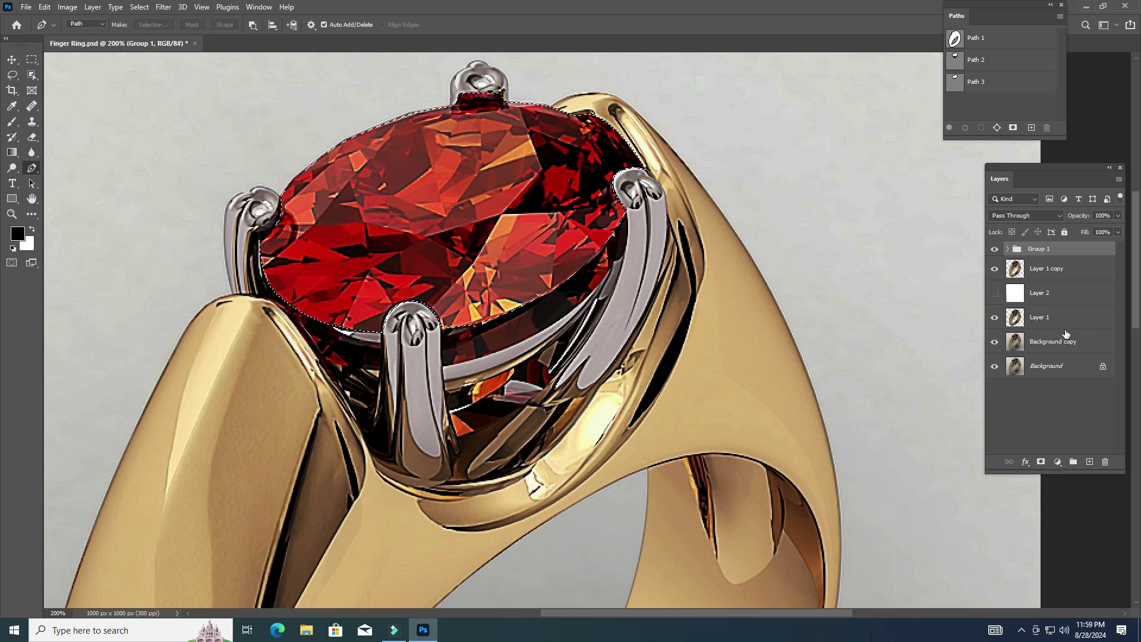
pyautogui.click(1044, 271)
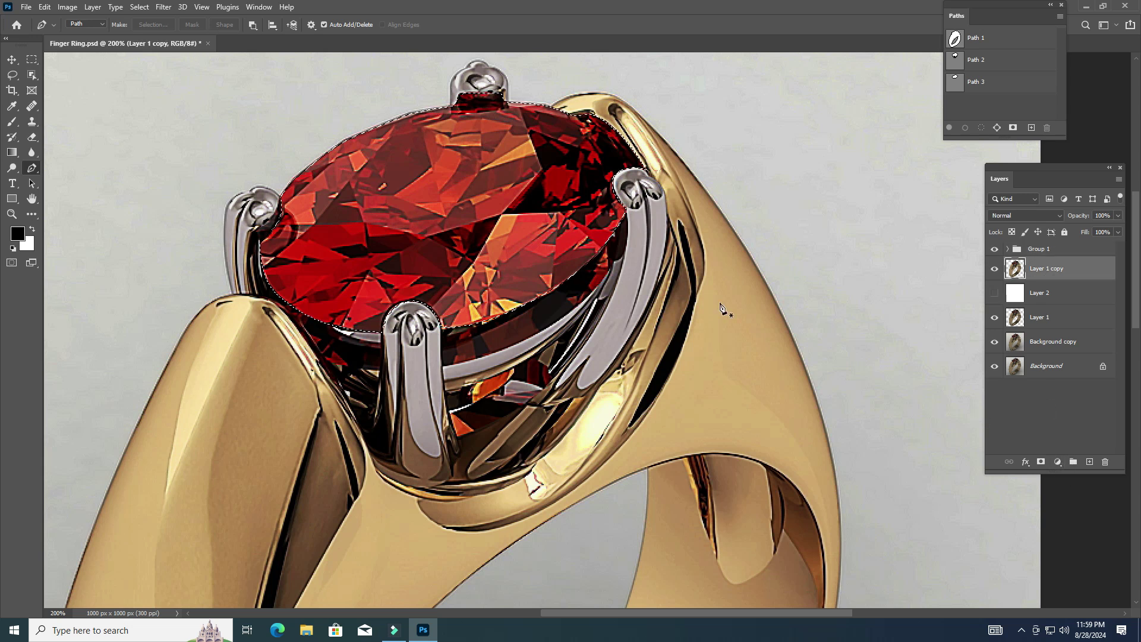
pyautogui.click(76, 12)
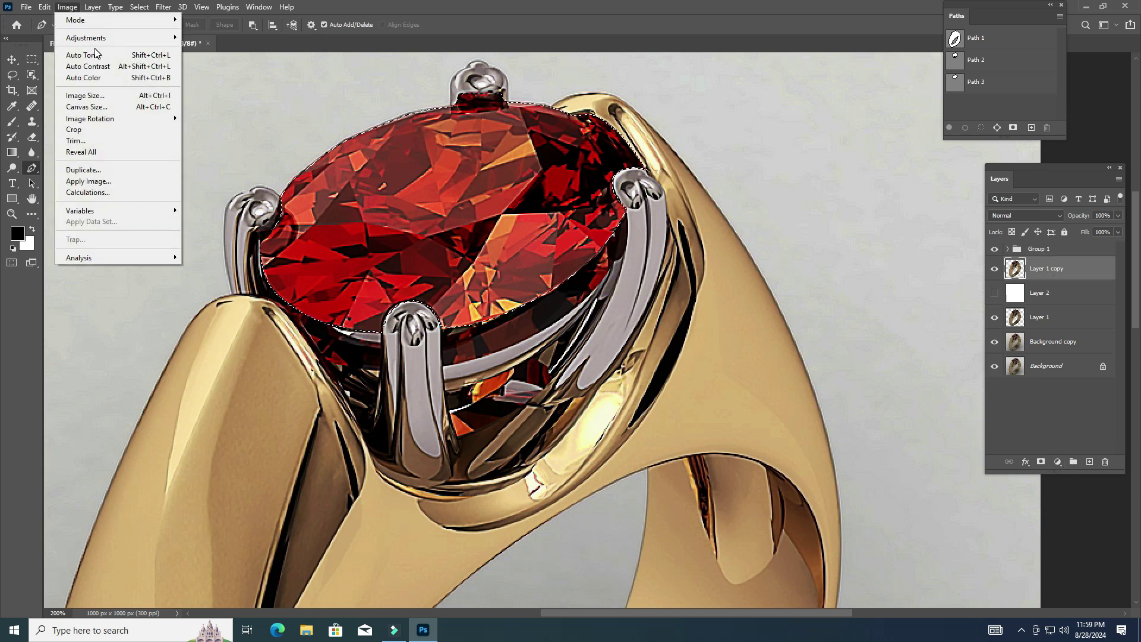
pyautogui.moveTo(87, 37)
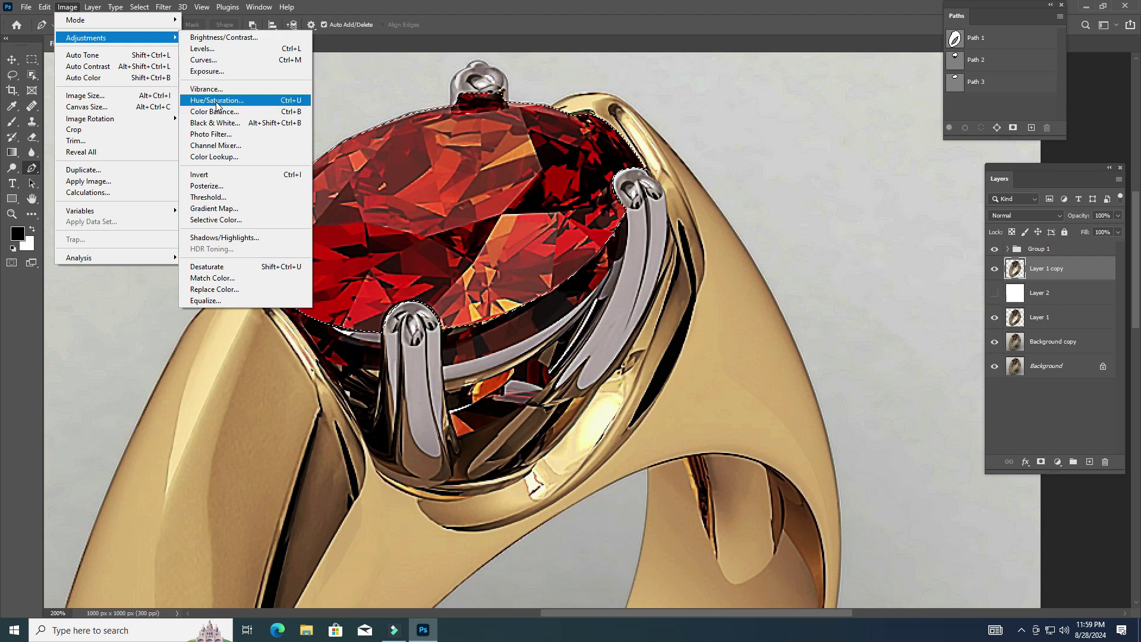
# Apply a midtone Color Balance of +22, +63, +6 to the gem on Layer 1 copy.
pyautogui.click(218, 115)
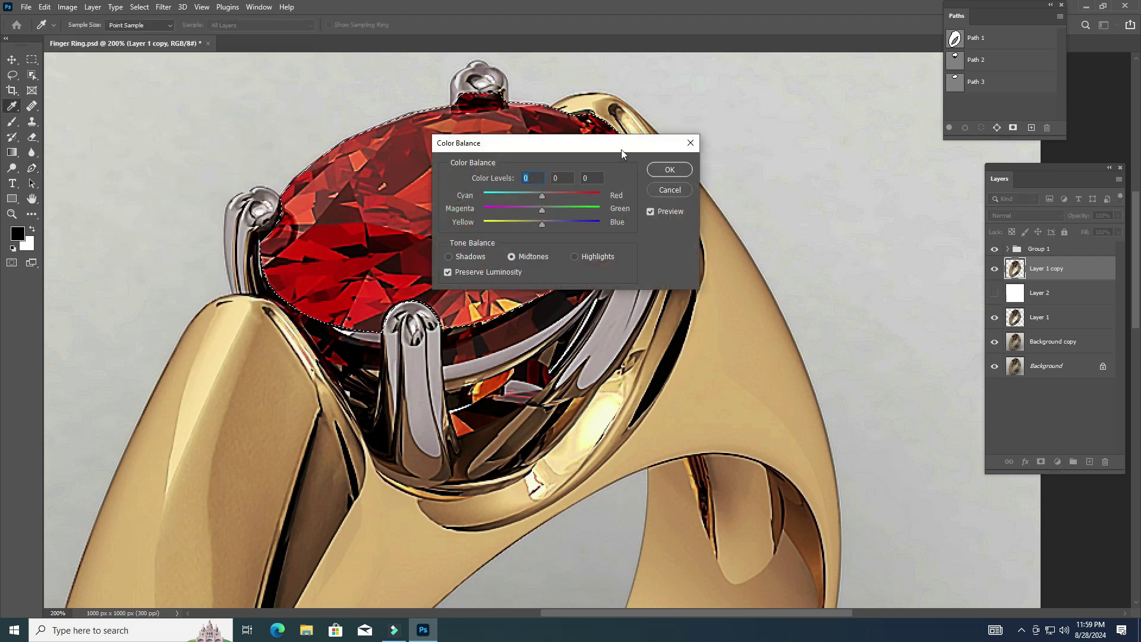
pyautogui.moveTo(622, 149); pyautogui.dragTo(863, 95)
pyautogui.moveTo(783, 146); pyautogui.dragTo(792, 144)
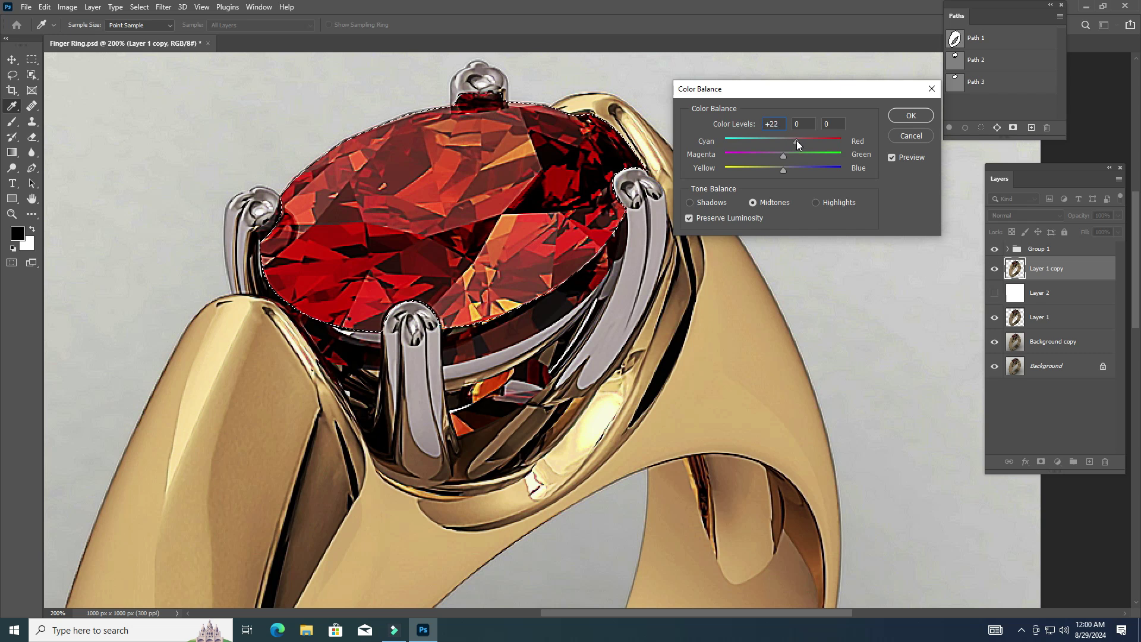
pyautogui.moveTo(783, 171); pyautogui.dragTo(823, 158)
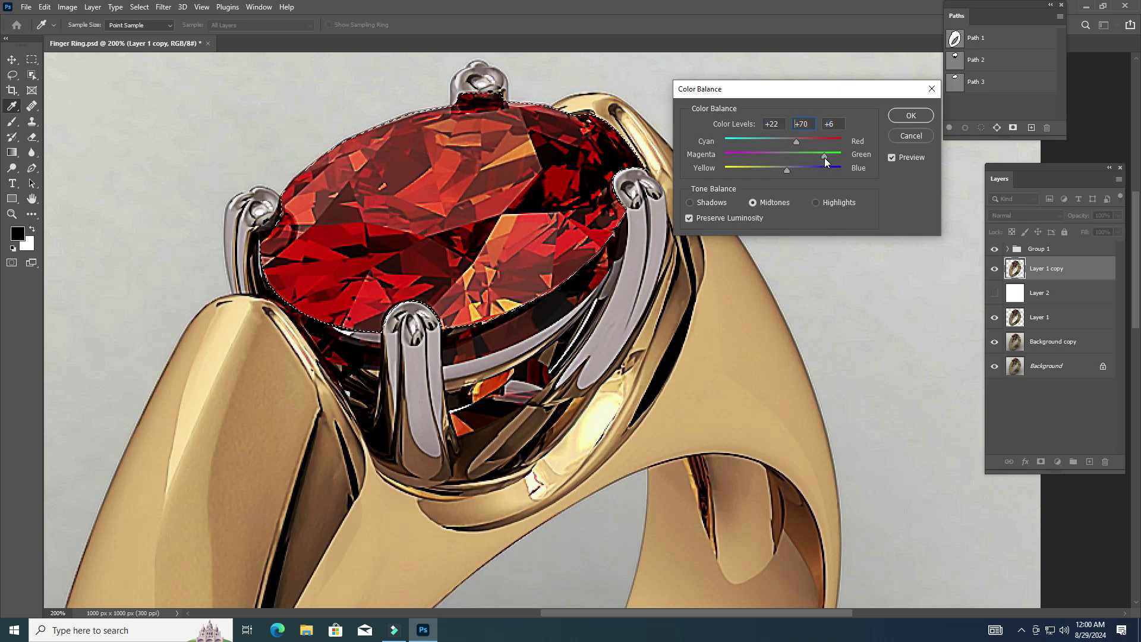
pyautogui.click(910, 115)
# Adjust the zoom to view the whole finished ring.
pyautogui.hotkey('ctrl', '-')
pyautogui.hotkey('ctrl', '-')
pyautogui.hotkey('ctrl', '-')
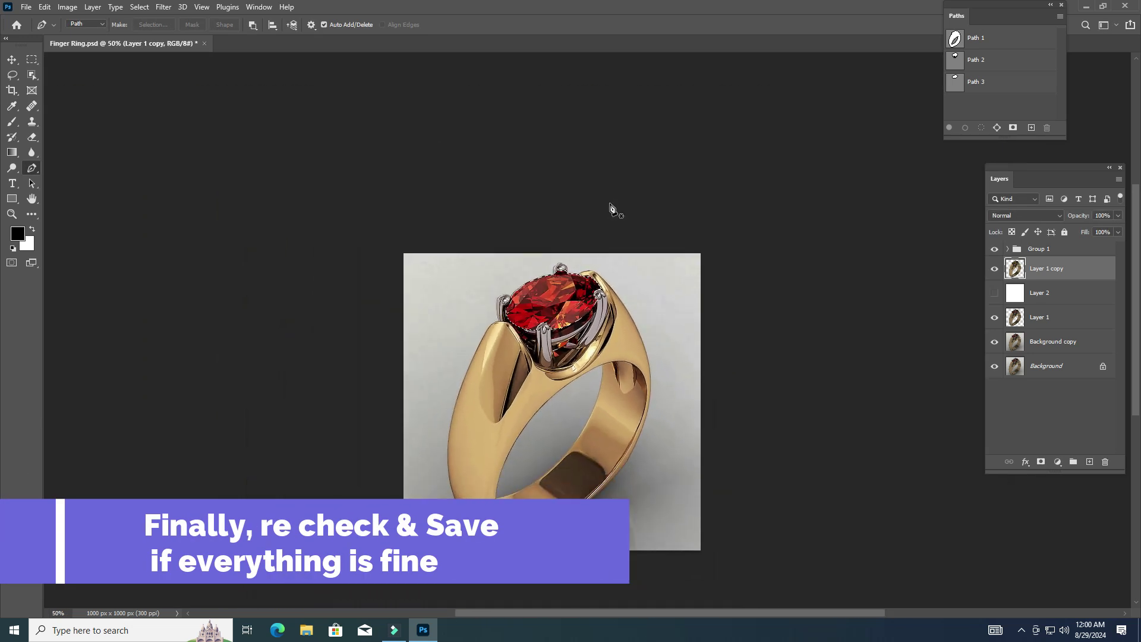
pyautogui.hotkey('ctrl', '+')
pyautogui.scroll(-2, 588, 355)
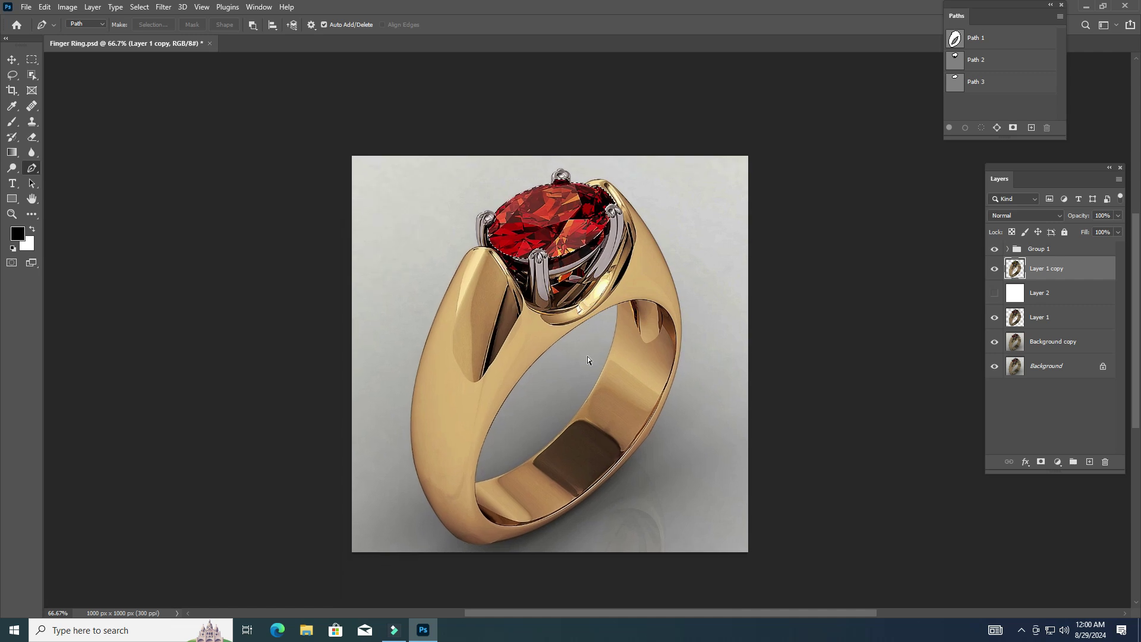